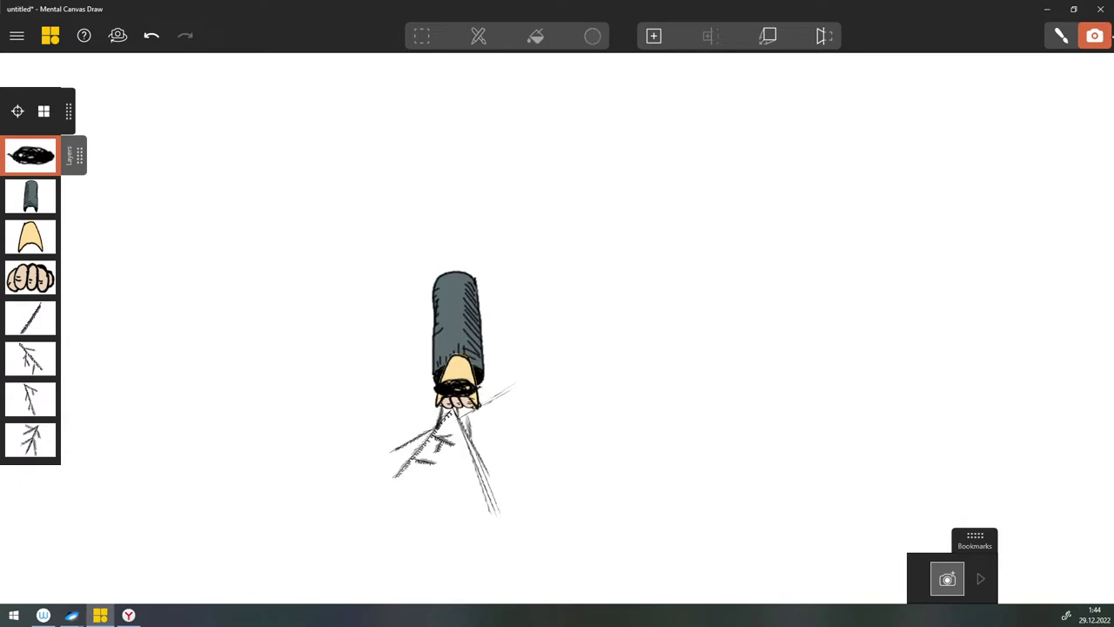
Step: Select the grey sleeve's canvas and adjust the depth of its strokes relative to the wrist
left_click(1061, 36)
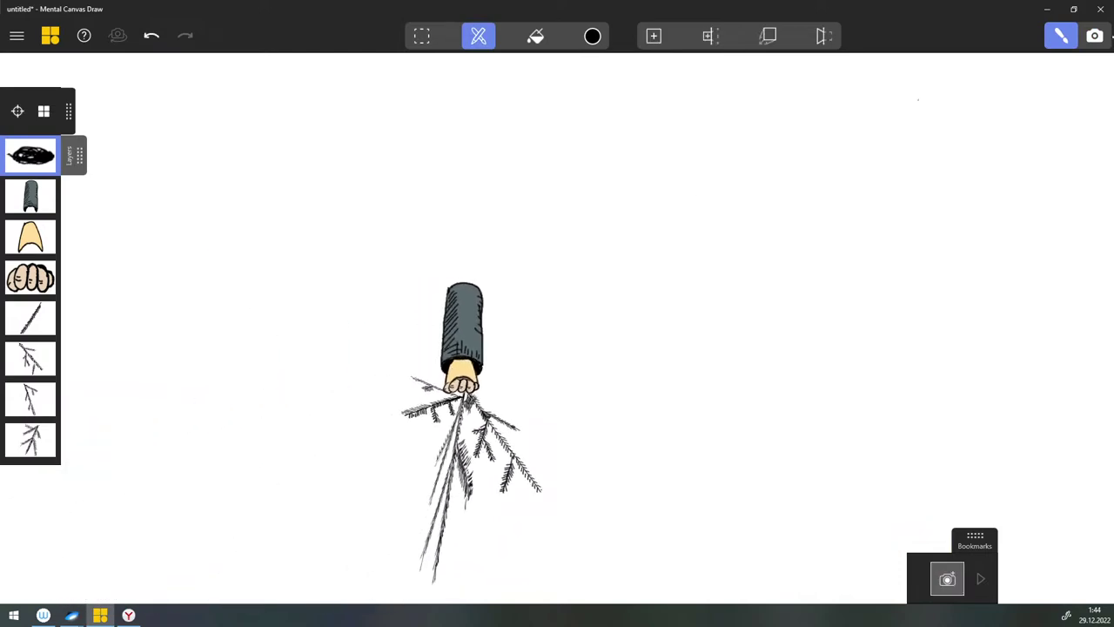
left_click(31, 196)
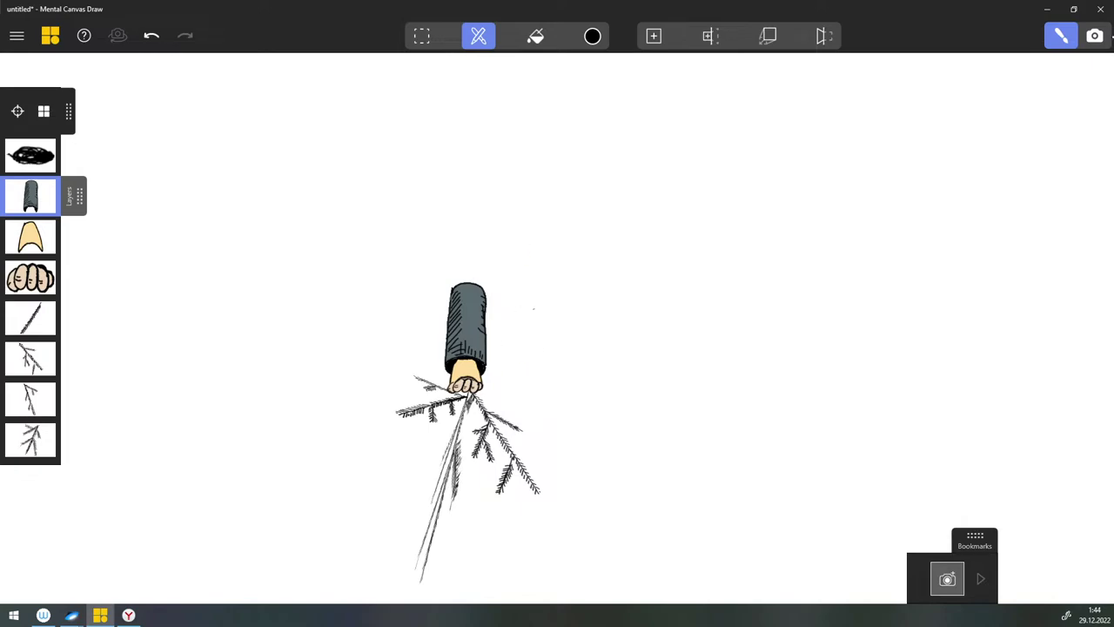
left_click(768, 35)
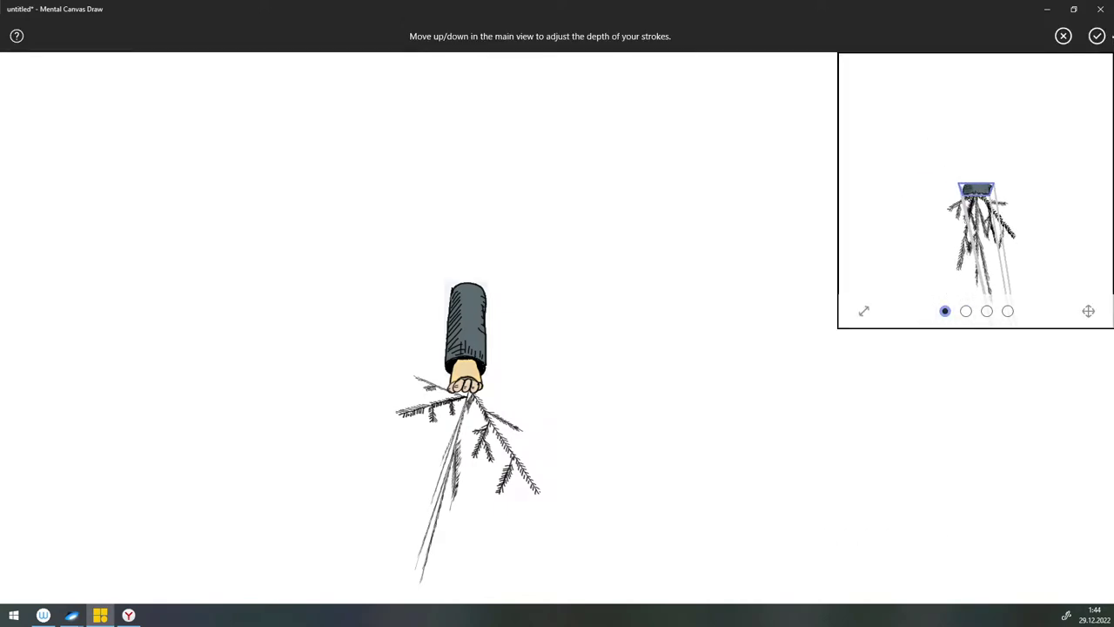
left_click(1063, 36)
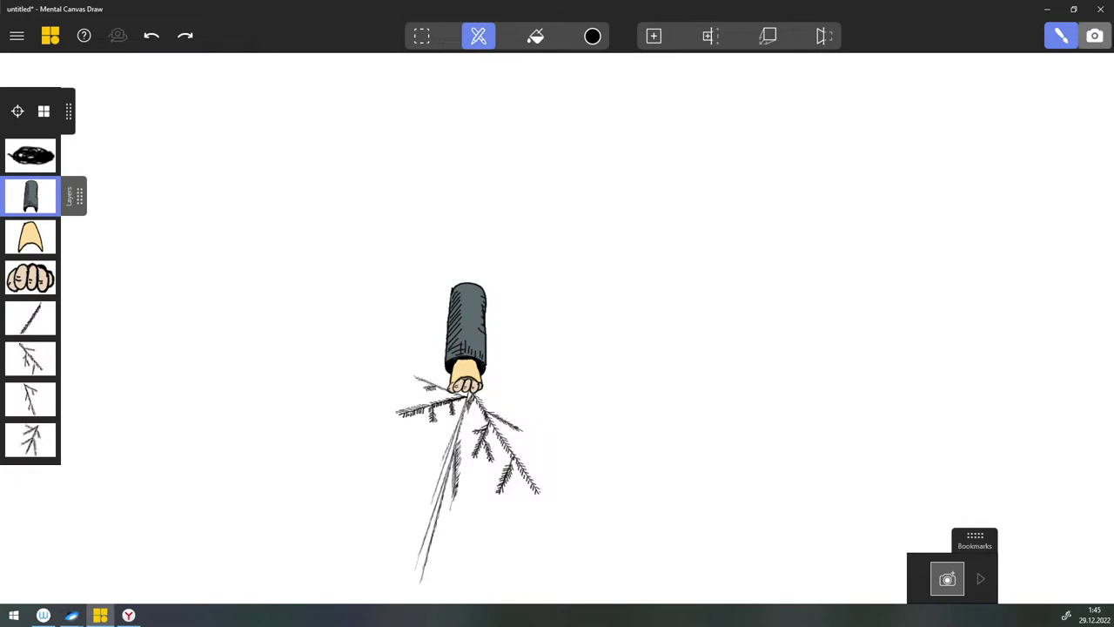
left_click(1095, 36)
left_click_drag(470, 392, 540, 392)
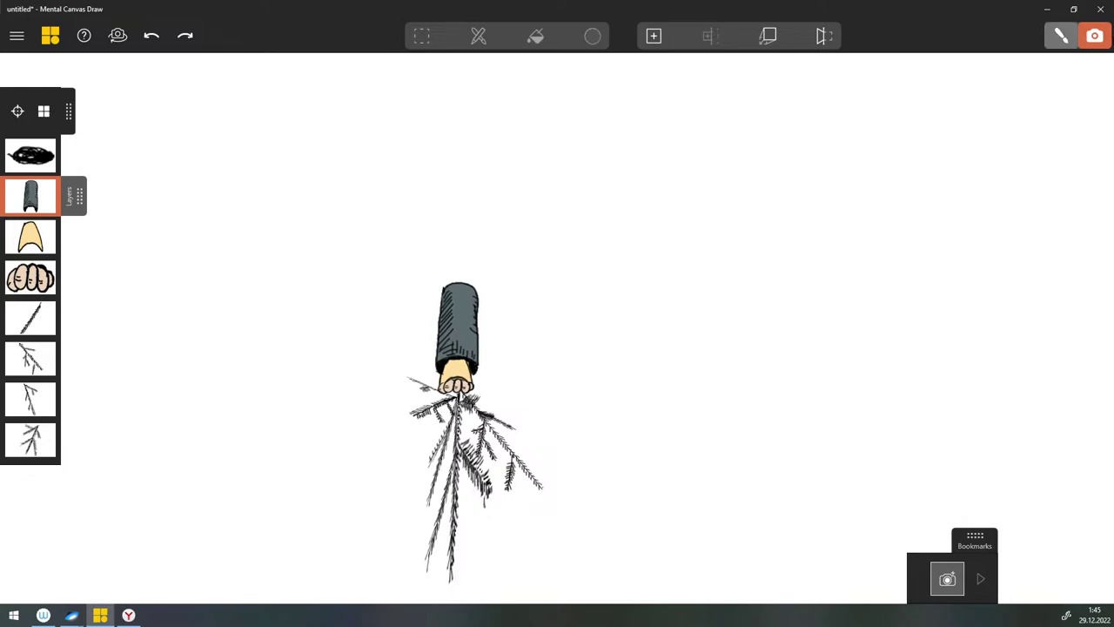
left_click(767, 36)
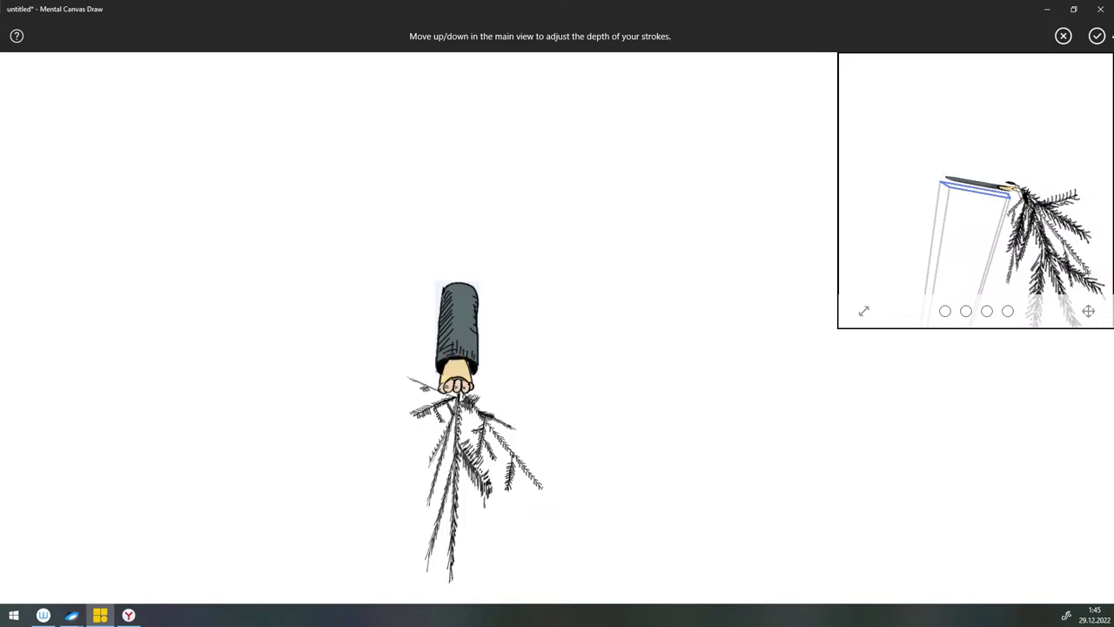
left_click(1097, 36)
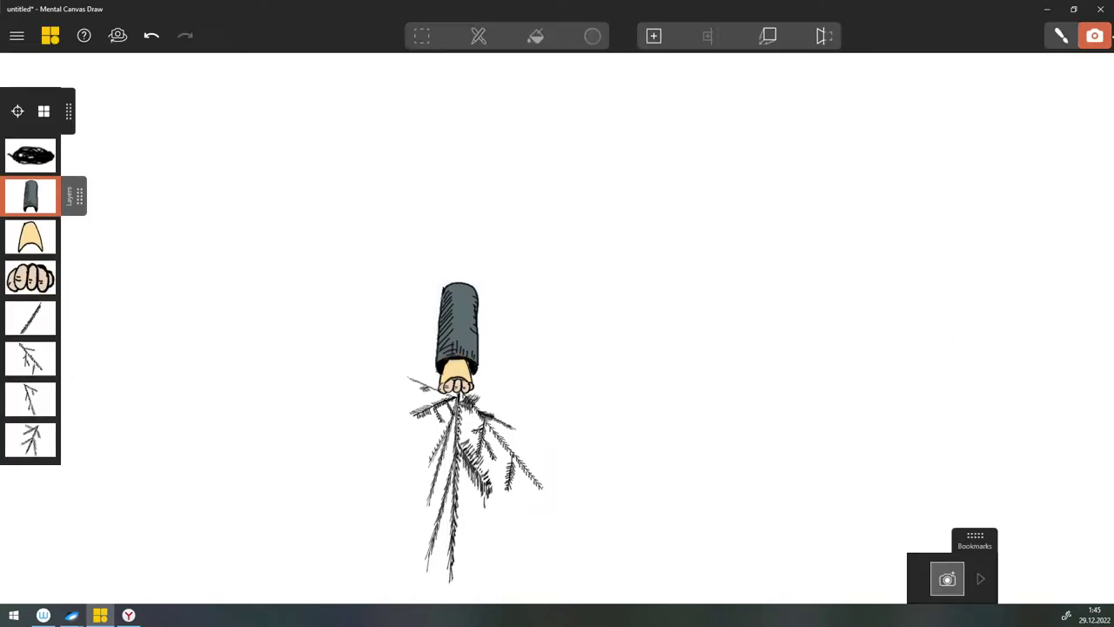
Step: Try to shift the black cuff-opening canvas in depth so it sits inside the sleeve
left_click_drag(557, 391, 383, 392)
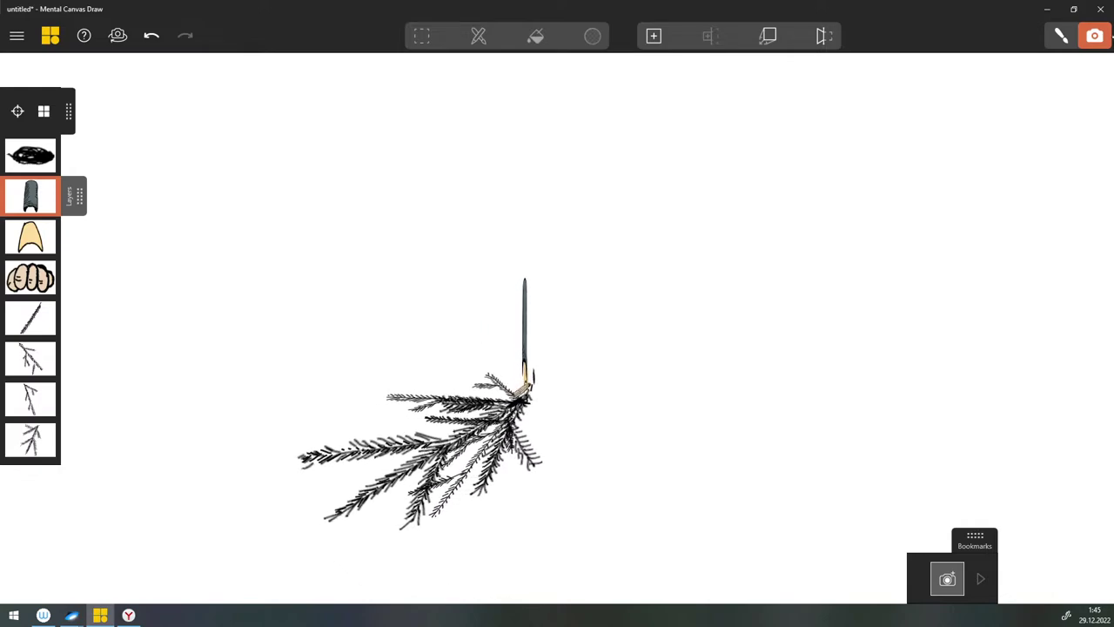
left_click(30, 155)
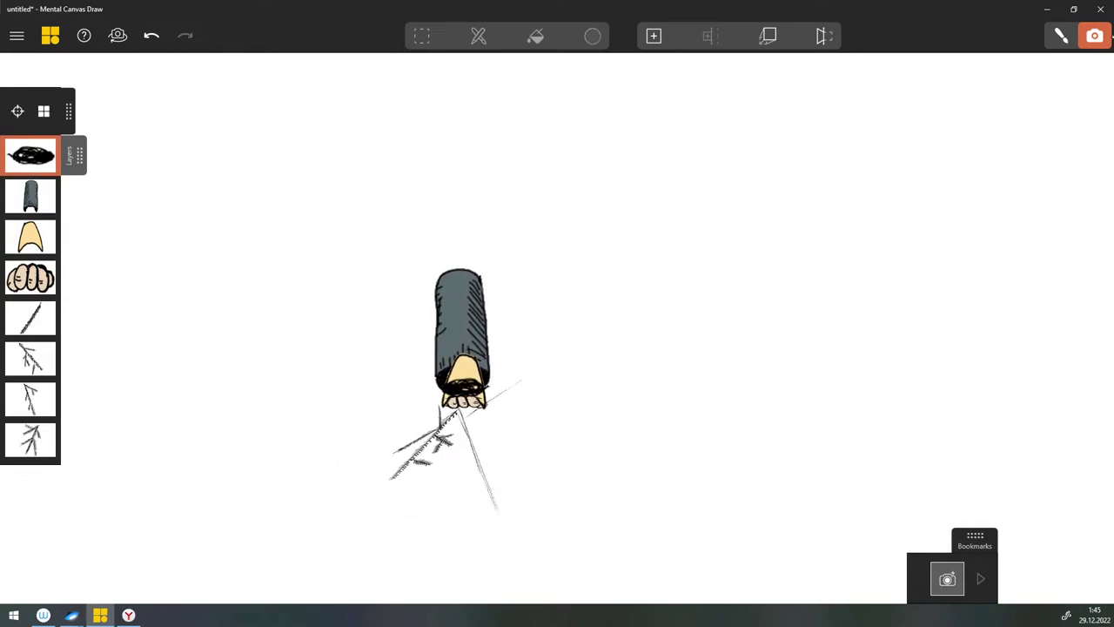
left_click(768, 35)
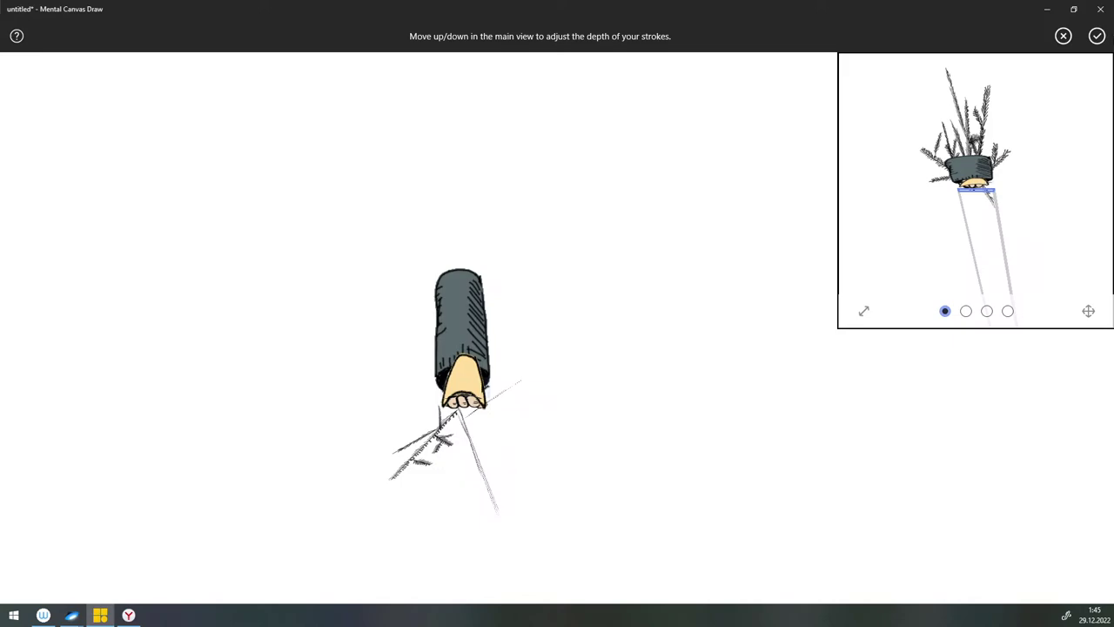
left_click(1097, 36)
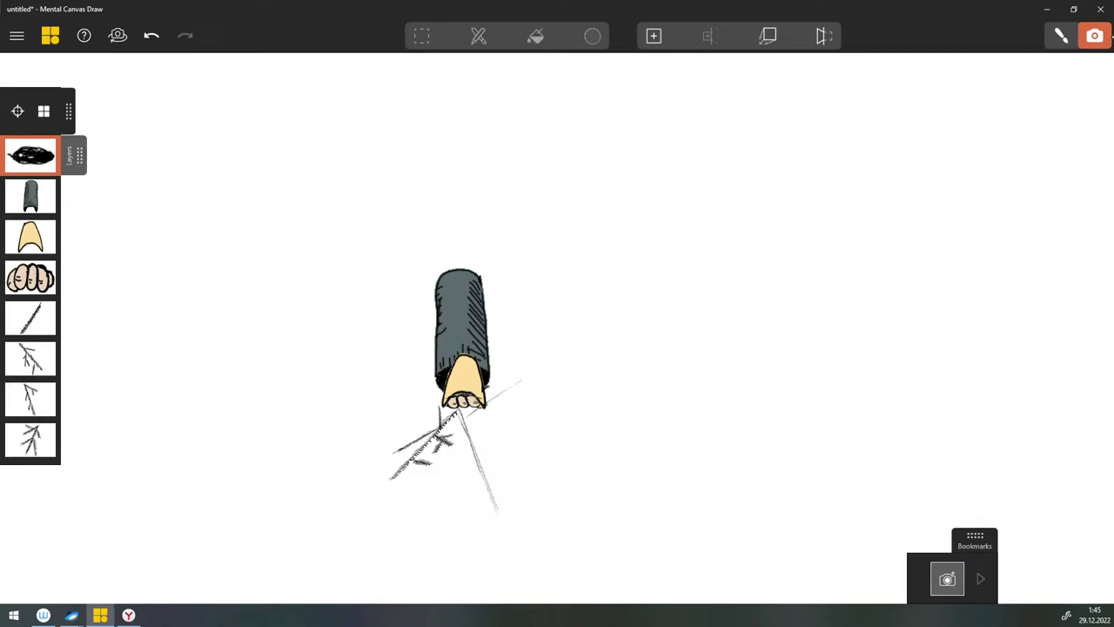
left_click(1061, 36)
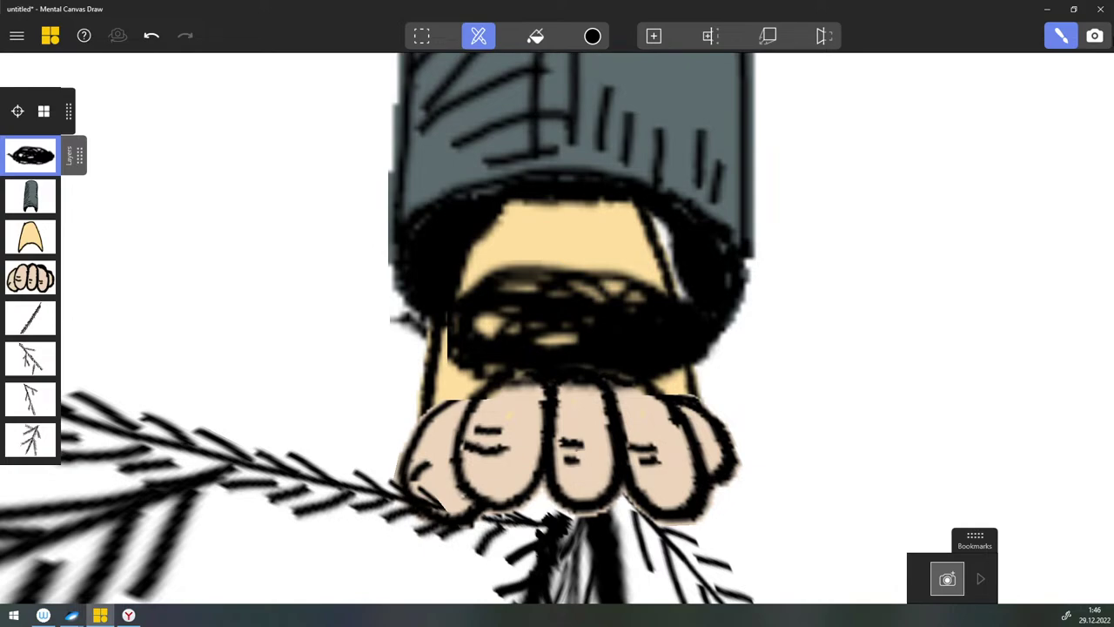
Step: Shift the depth of the black cuff-opening strokes to place them between the wrist and the sleeve
left_click(1094, 35)
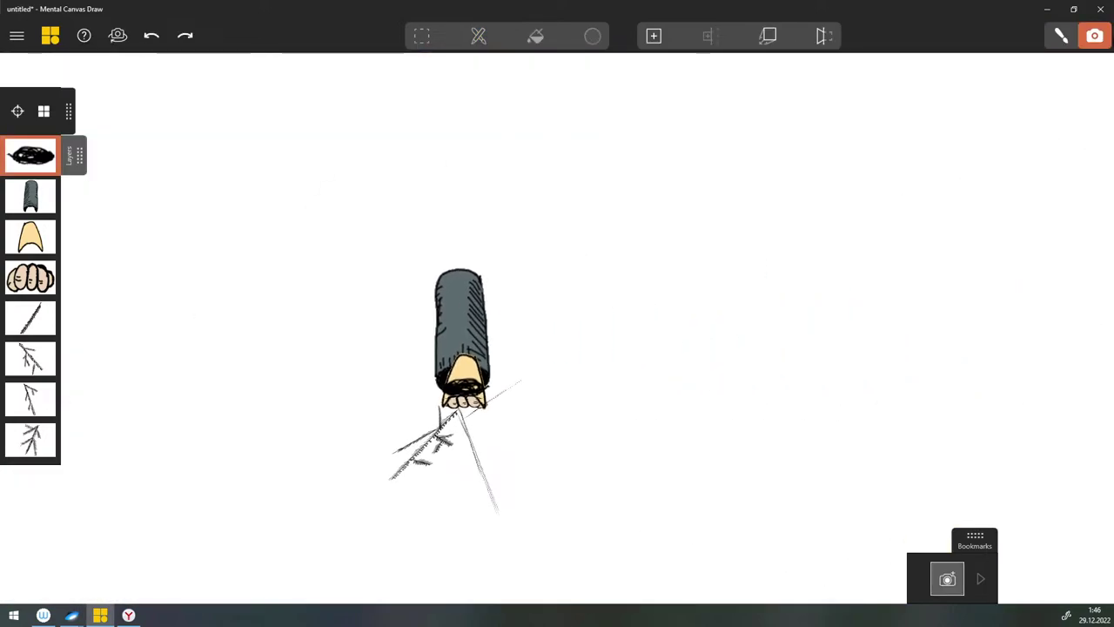
left_click(768, 36)
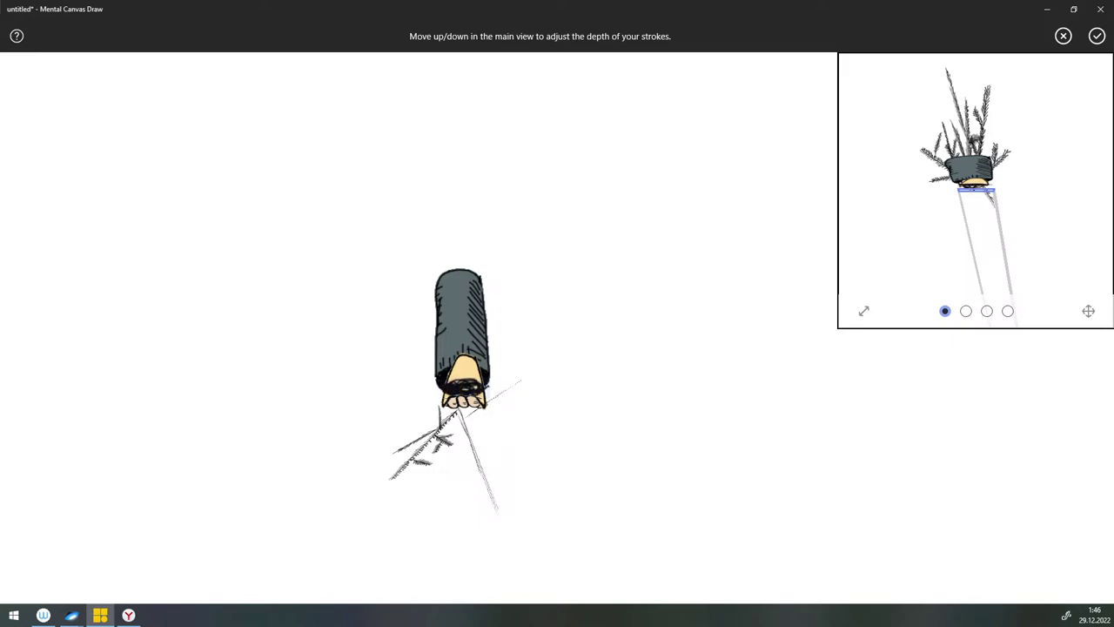
left_click(1096, 36)
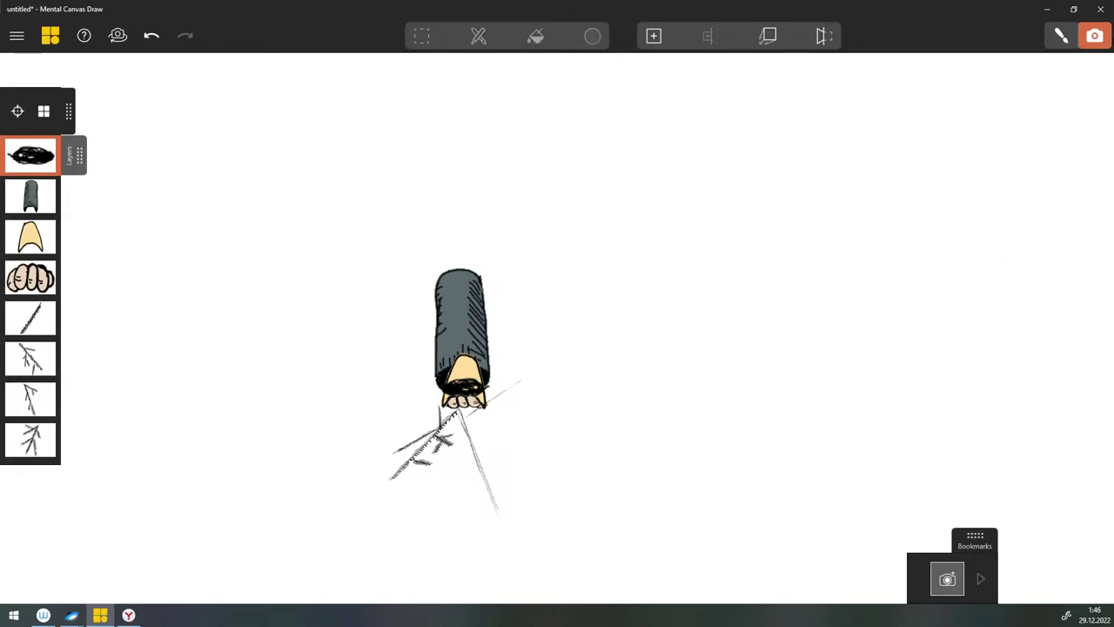
Step: Set the brush size to 3 and draw a few black strokes in the white gap between wrist and cuff
left_click(1061, 36)
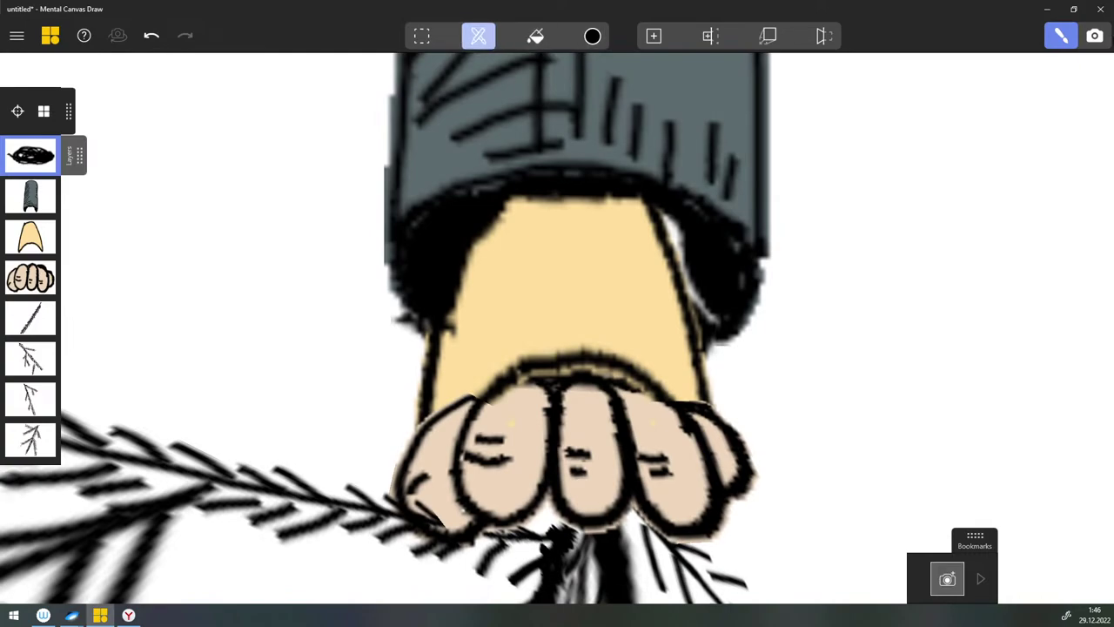
left_click(478, 36)
left_click_drag(383, 252, 391, 252)
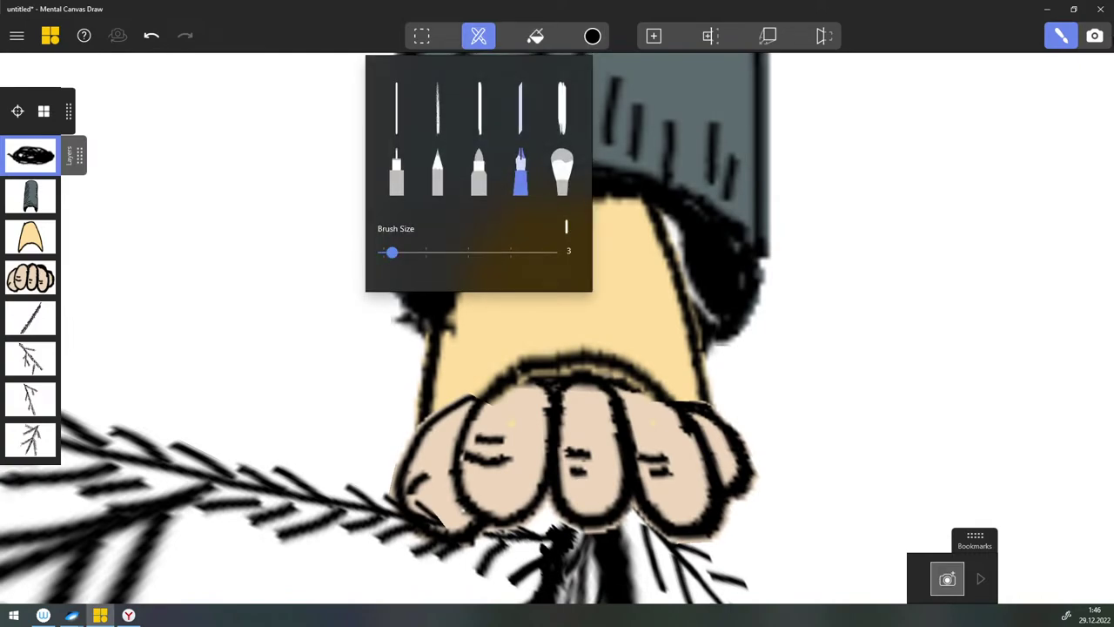
key("Escape")
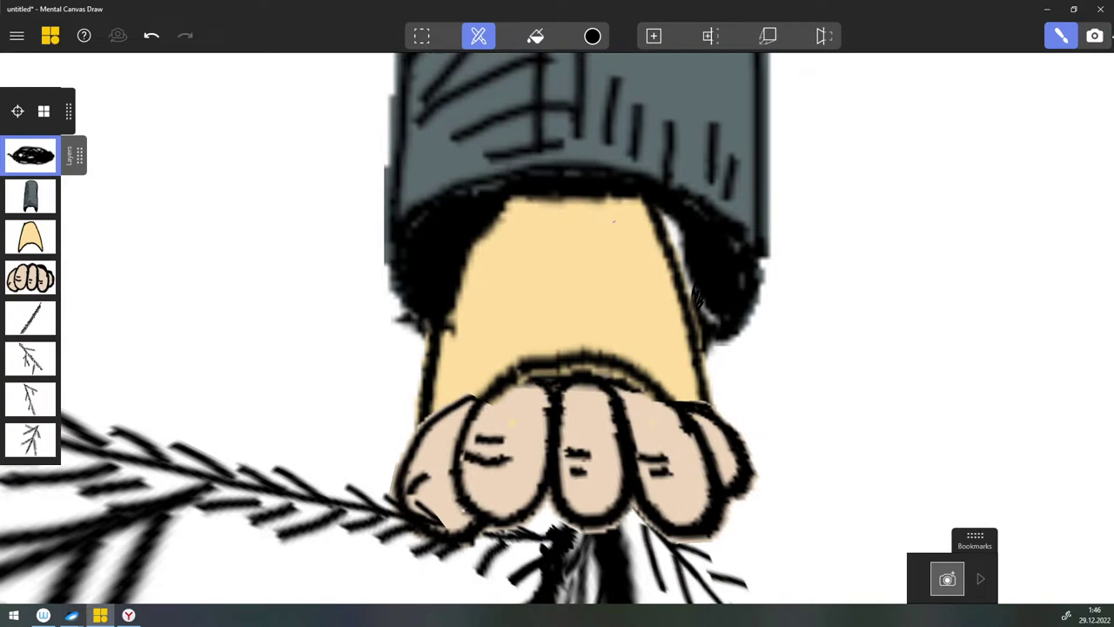
Step: Raise the brush size to 17, switch to the marker brush, and fill the remaining gap beside the wrist with black
left_click(478, 36)
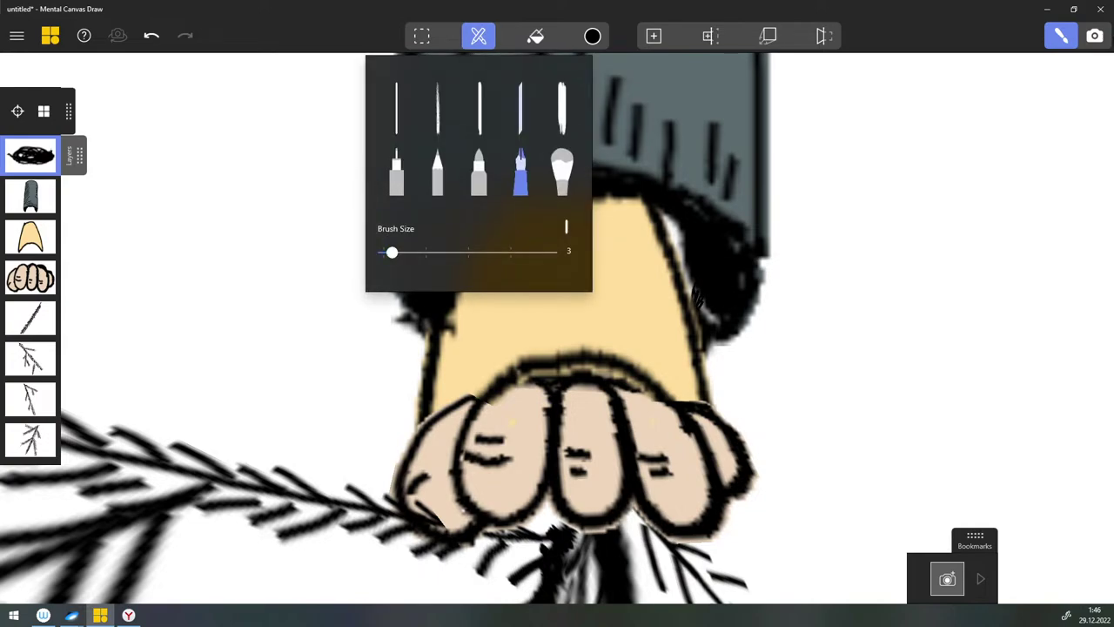
left_click_drag(392, 252, 428, 252)
key("Escape")
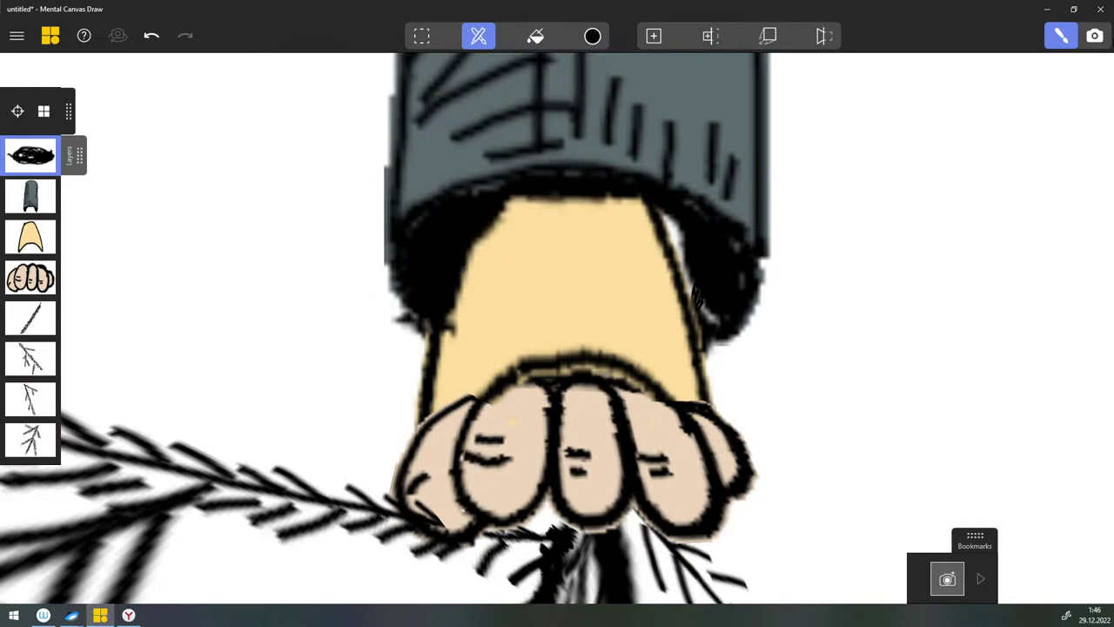
left_click(478, 36)
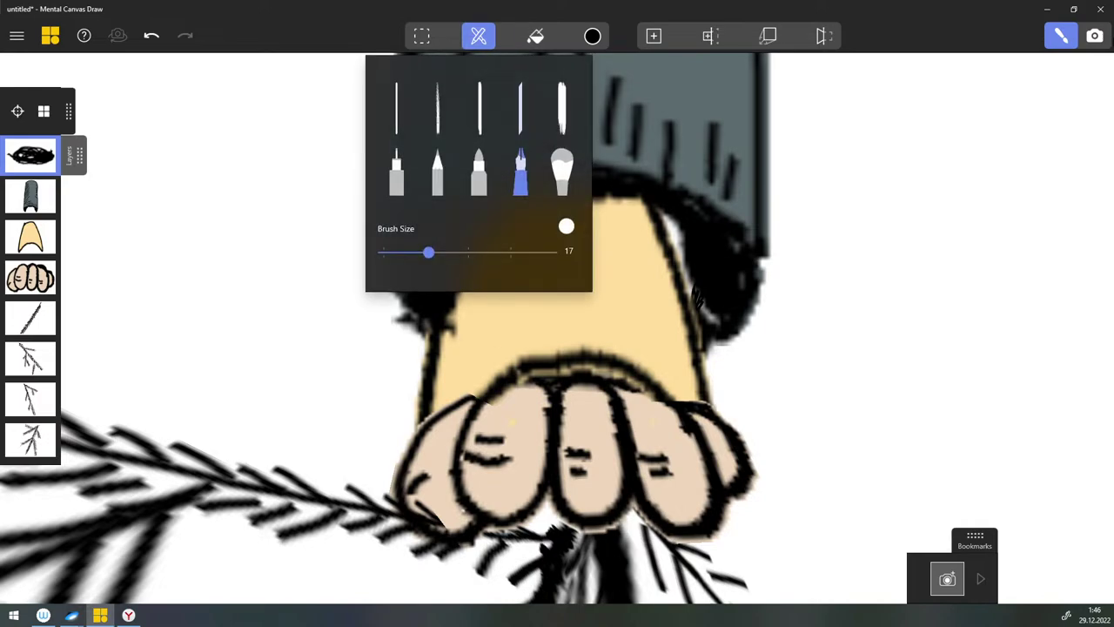
left_click(479, 171)
left_click(696, 296)
mouse_move(697, 288)
left_mouse_down()
mouse_move(701, 312)
mouse_move(663, 214)
left_mouse_up()
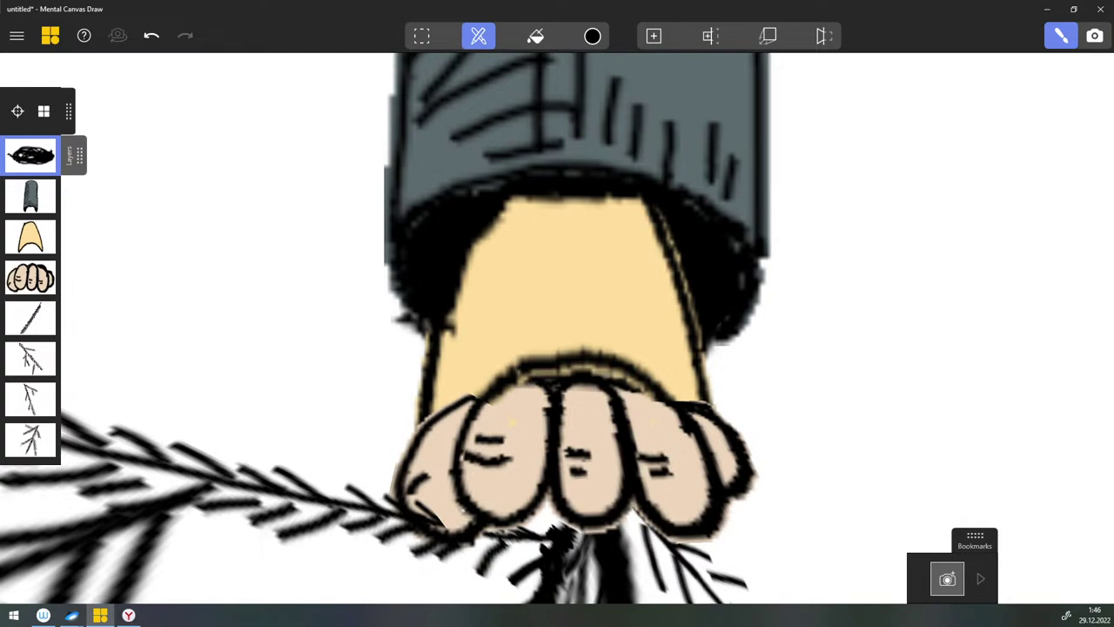
Step: Add a new canvas facing the upright hand with the branches and place it further back in the scene
left_click(1095, 36)
mouse_move(557, 313)
left_mouse_down()
mouse_move(593, 307)
mouse_move(522, 309)
mouse_move(724, 313)
mouse_move(541, 310)
left_mouse_up()
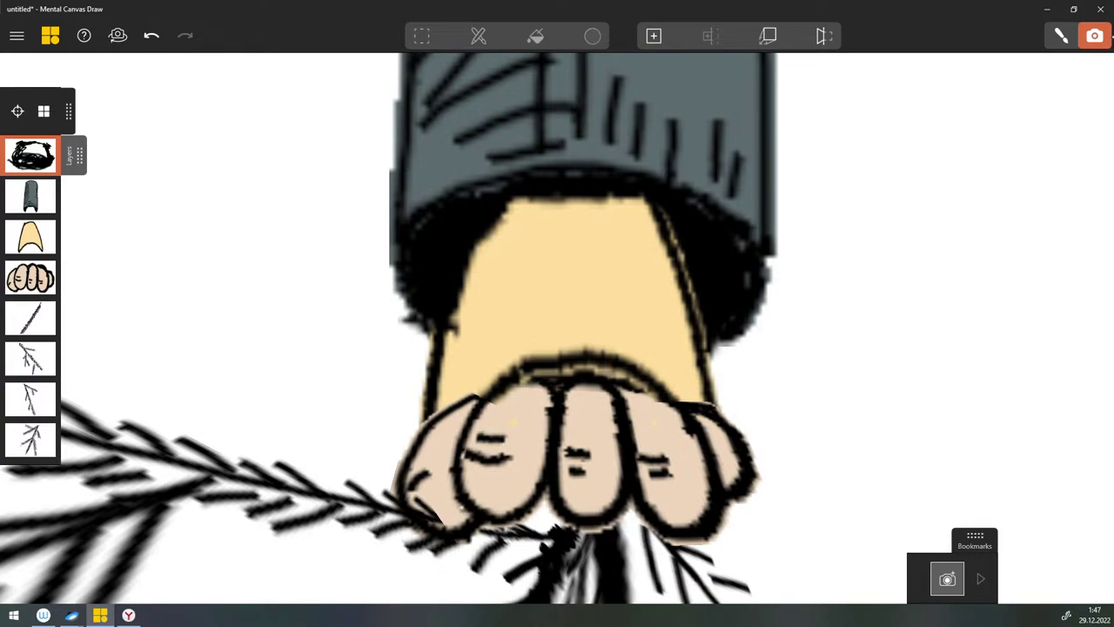
mouse_move(641, 364)
left_mouse_down("ctrl")
mouse_move(548, 382)
mouse_move(567, 372)
mouse_move(591, 240)
mouse_move(559, 402)
mouse_move(635, 366)
mouse_move(558, 293)
mouse_move(557, 275)
mouse_move(598, 301)
mouse_move(602, 366)
mouse_move(440, 465)
mouse_move(458, 509)
mouse_move(604, 325)
mouse_move(520, 457)
mouse_move(540, 352)
mouse_move(500, 510)
mouse_move(507, 450)
mouse_move(575, 372)
mouse_move(466, 473)
mouse_move(520, 523)
mouse_move(540, 470)
mouse_move(488, 539)
mouse_move(730, 444)
mouse_move(629, 509)
mouse_move(619, 478)
left_mouse_up("ctrl")
key("shift")
left_click_drag(598, 388, 503, 352, "shift")
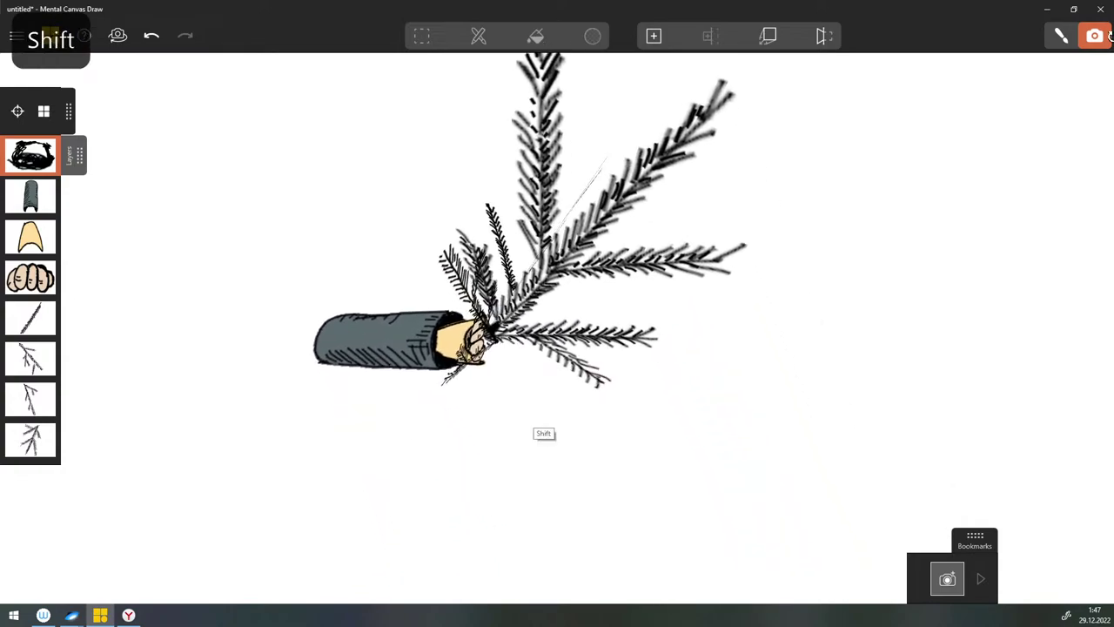
left_click_drag(534, 427, 592, 488, "shift")
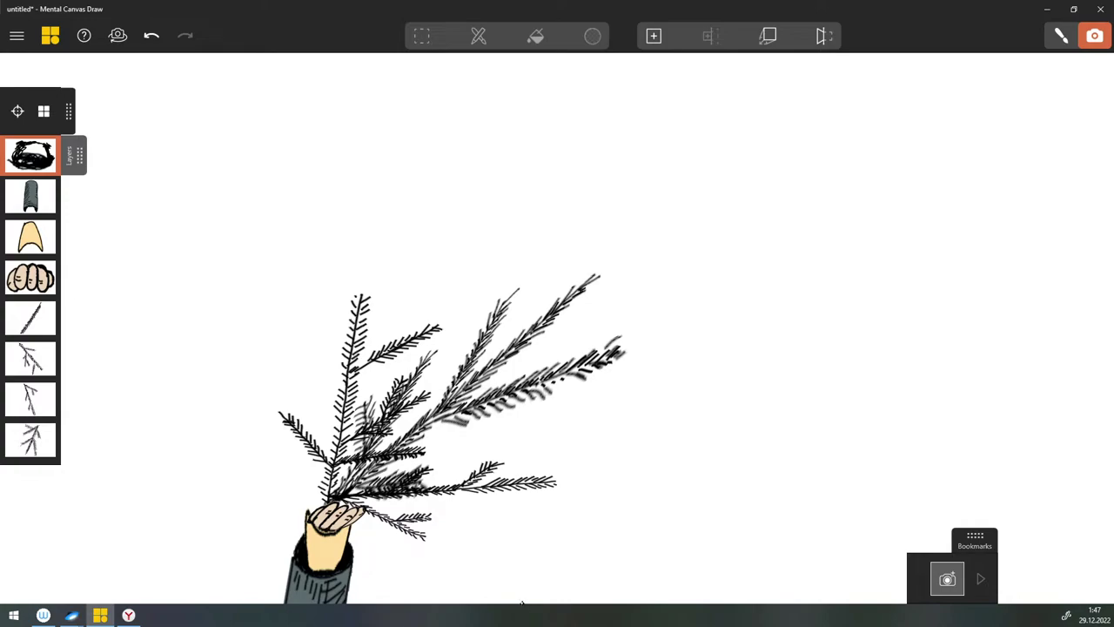
key("n")
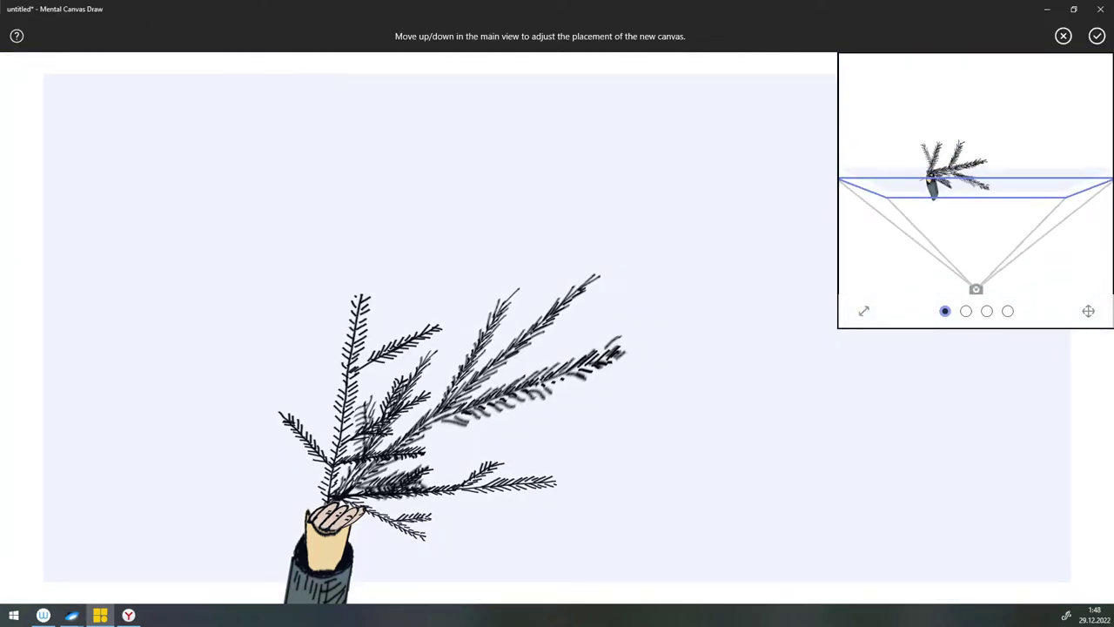
left_click_drag(522, 548, 522, 603)
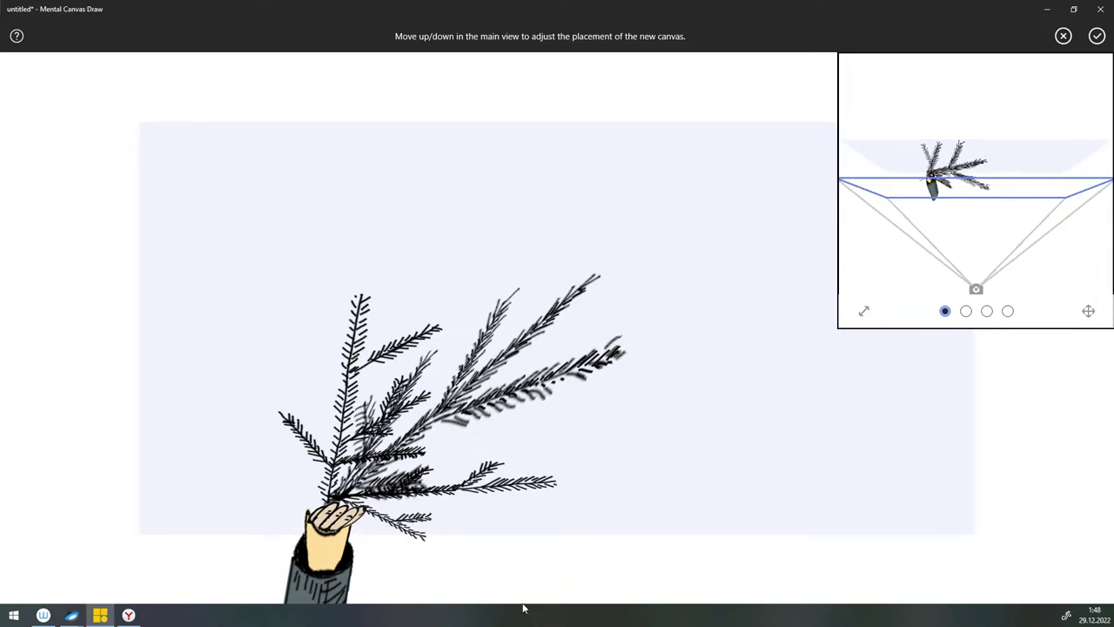
key("Return")
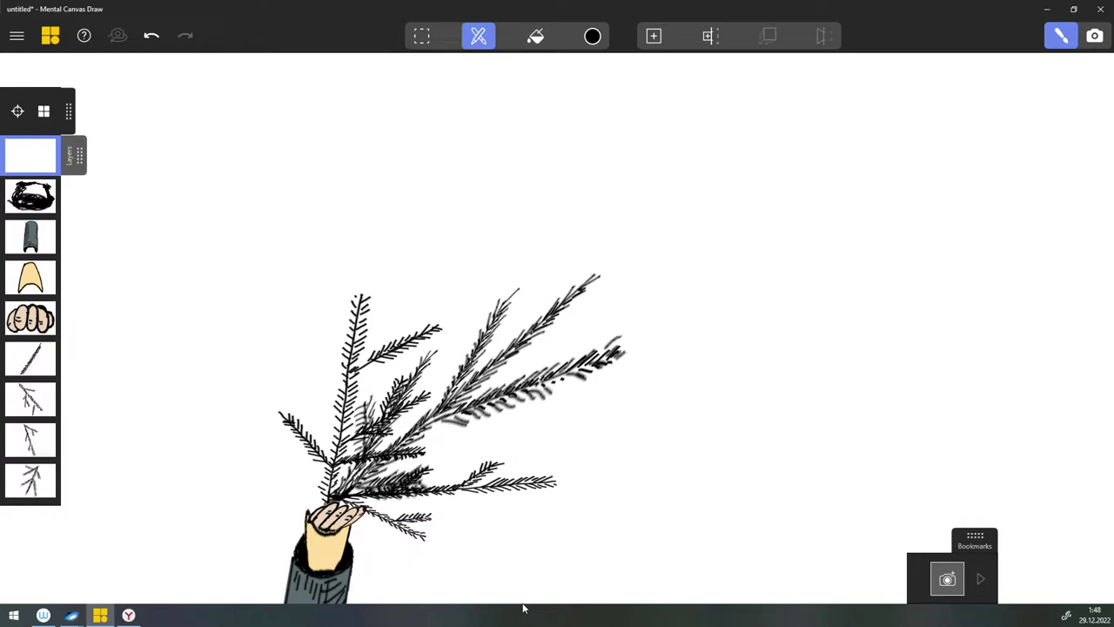
Step: Dim the contents of all canvases except the new empty one
key("g")
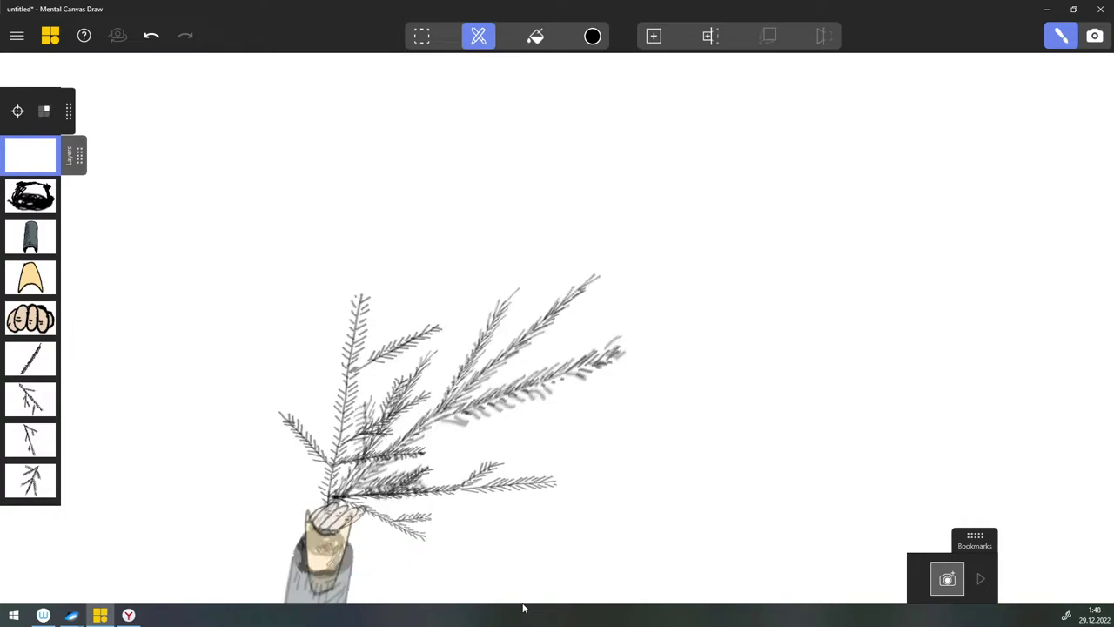
key("g")
key("g")
key("g")
Step: Select a branch's canvas by picking its strokes in the drawing, and return to the empty new canvas
key("c")
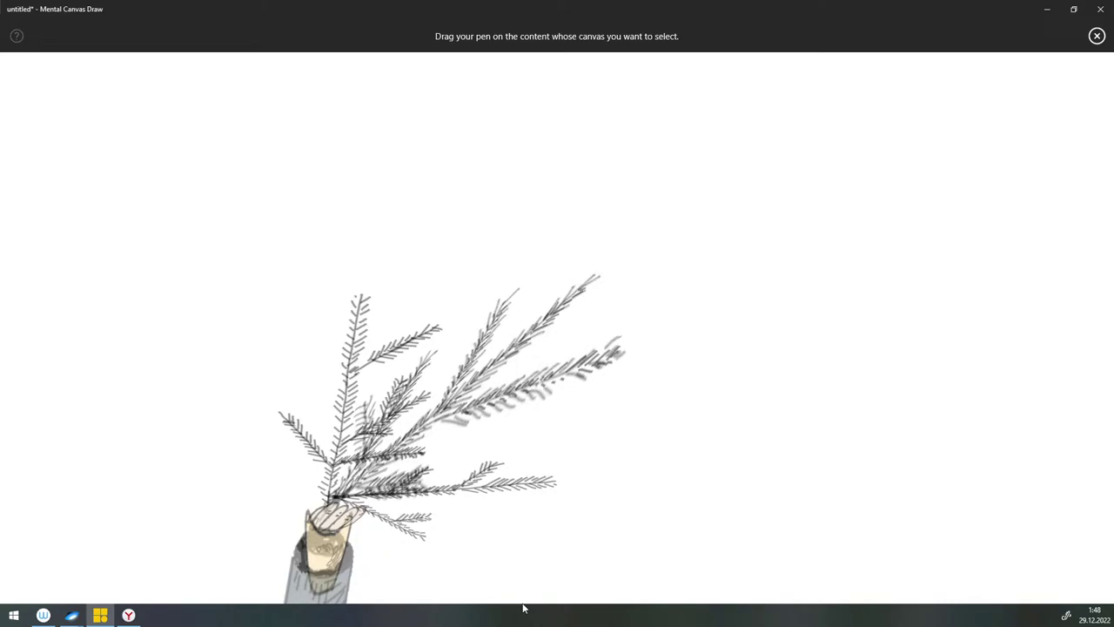
left_click_drag(375, 456, 400, 454)
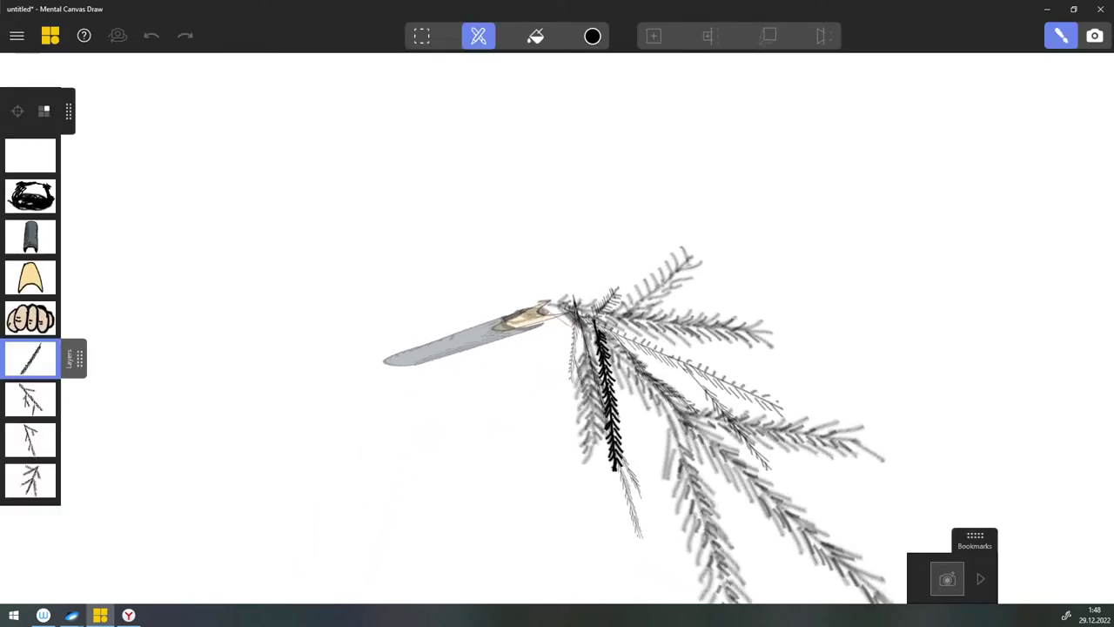
left_click(31, 155)
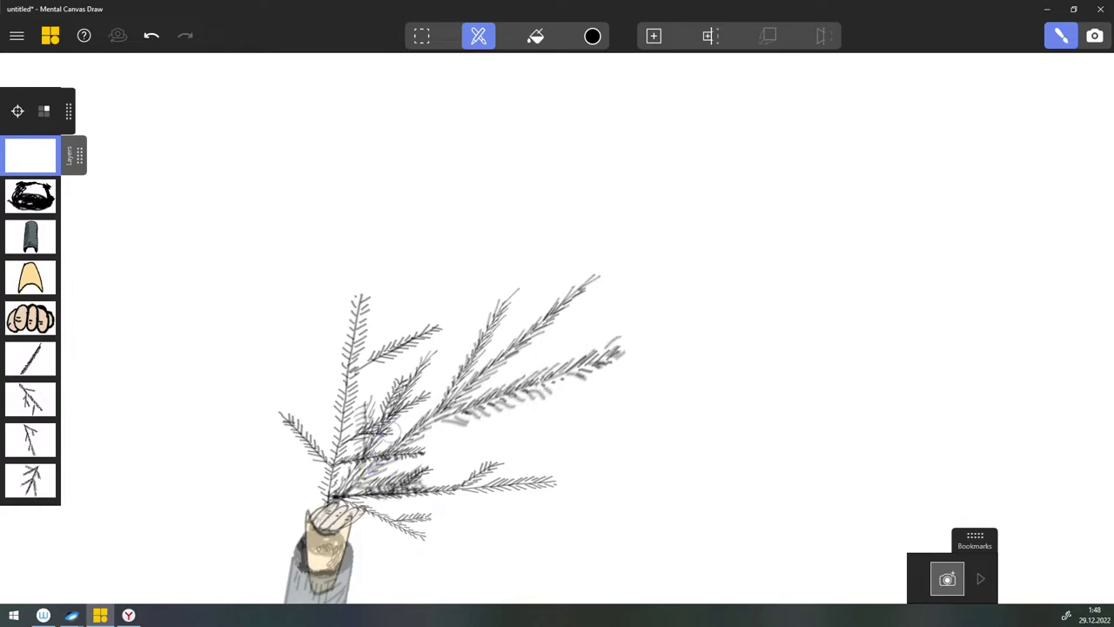
Step: Paint a solid black silhouette of the figure's head, neck and shoulders on the new canvas, behind the hand and branches
mouse_move(410, 379)
left_mouse_down()
mouse_move(385, 416)
mouse_move(427, 456)
mouse_move(452, 396)
mouse_move(406, 426)
mouse_move(419, 405)
mouse_move(419, 416)
left_mouse_up()
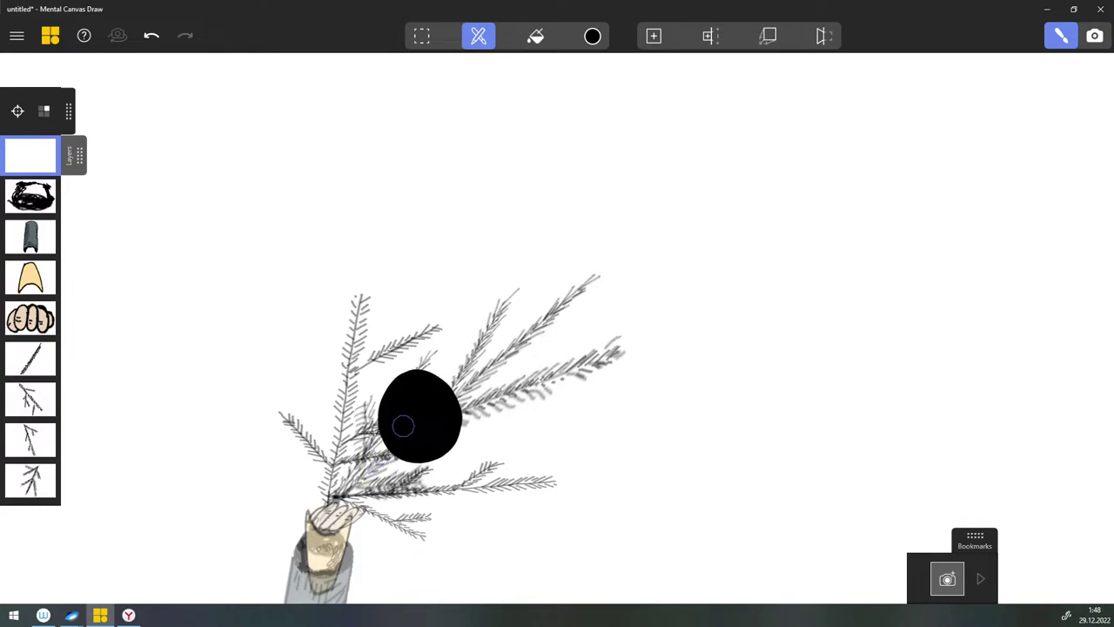
mouse_move(409, 460)
left_mouse_down()
mouse_move(418, 487)
mouse_move(380, 440)
mouse_move(378, 404)
left_mouse_up()
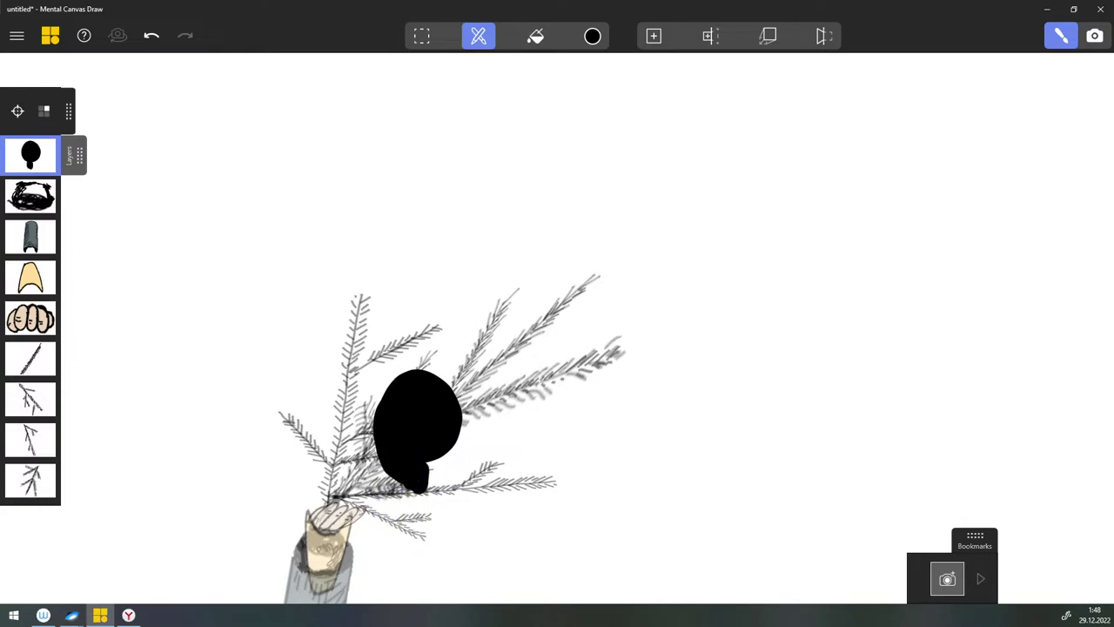
mouse_move(436, 379)
left_mouse_down()
mouse_move(467, 435)
mouse_move(439, 487)
mouse_move(434, 464)
mouse_move(416, 502)
mouse_move(379, 470)
mouse_move(405, 501)
mouse_move(336, 601)
mouse_move(364, 530)
mouse_move(387, 596)
mouse_move(357, 601)
left_mouse_up()
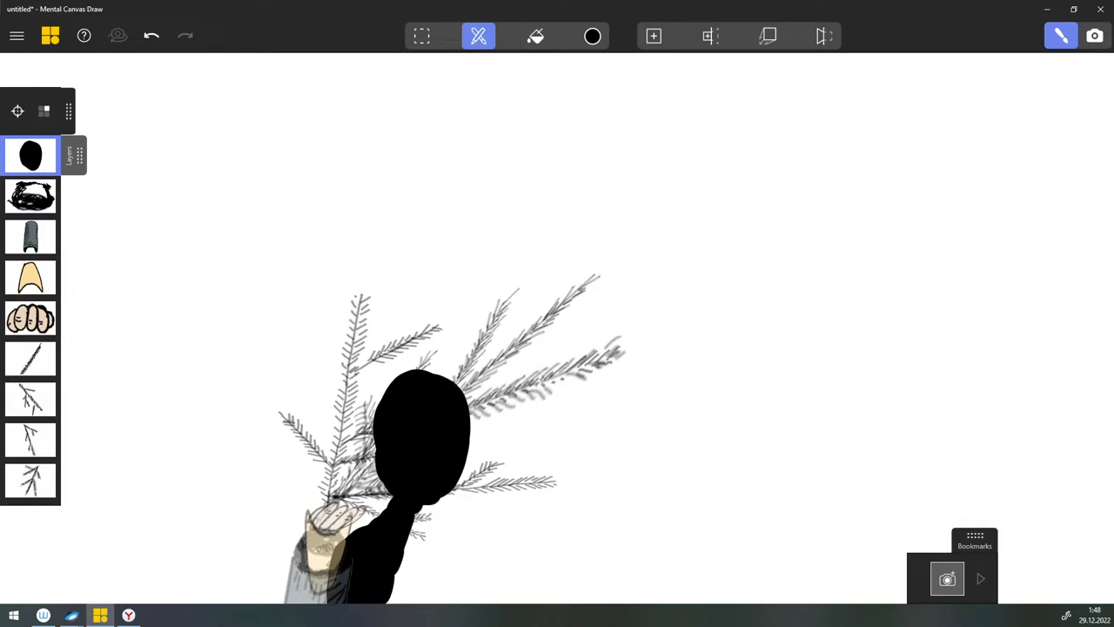
mouse_move(392, 557)
left_mouse_down()
mouse_move(402, 597)
mouse_move(418, 549)
mouse_move(477, 599)
mouse_move(434, 592)
left_mouse_up()
mouse_move(421, 506)
left_mouse_down()
mouse_move(430, 531)
mouse_move(466, 557)
left_mouse_up()
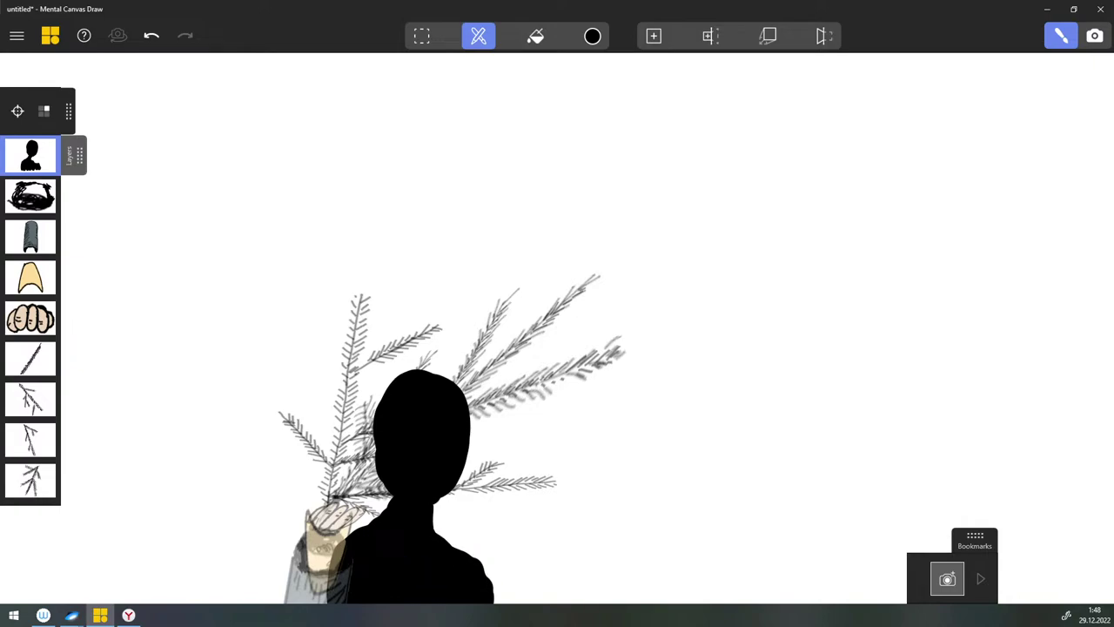
mouse_move(327, 599)
left_mouse_down()
mouse_move(321, 574)
mouse_move(319, 600)
left_mouse_up()
left_click_drag(449, 543, 509, 602)
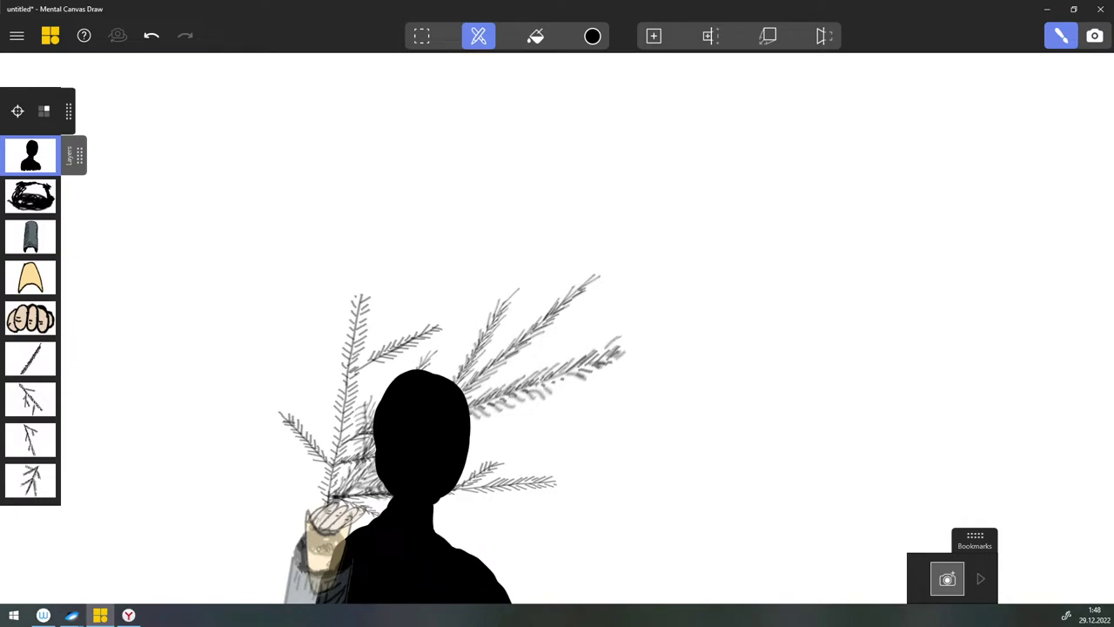
left_click_drag(426, 527, 484, 566)
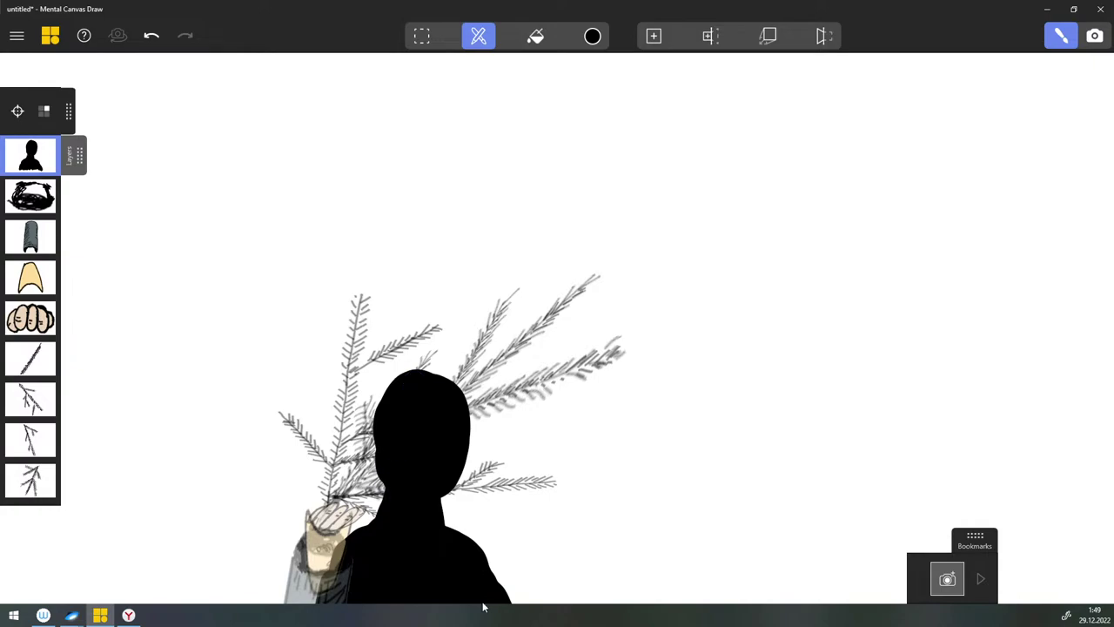
Step: Reduce the marker to size 6, choose medium grey, and fill the head with a grey face, leaving a black outline around it
left_click(478, 36)
left_click_drag(425, 253, 411, 253)
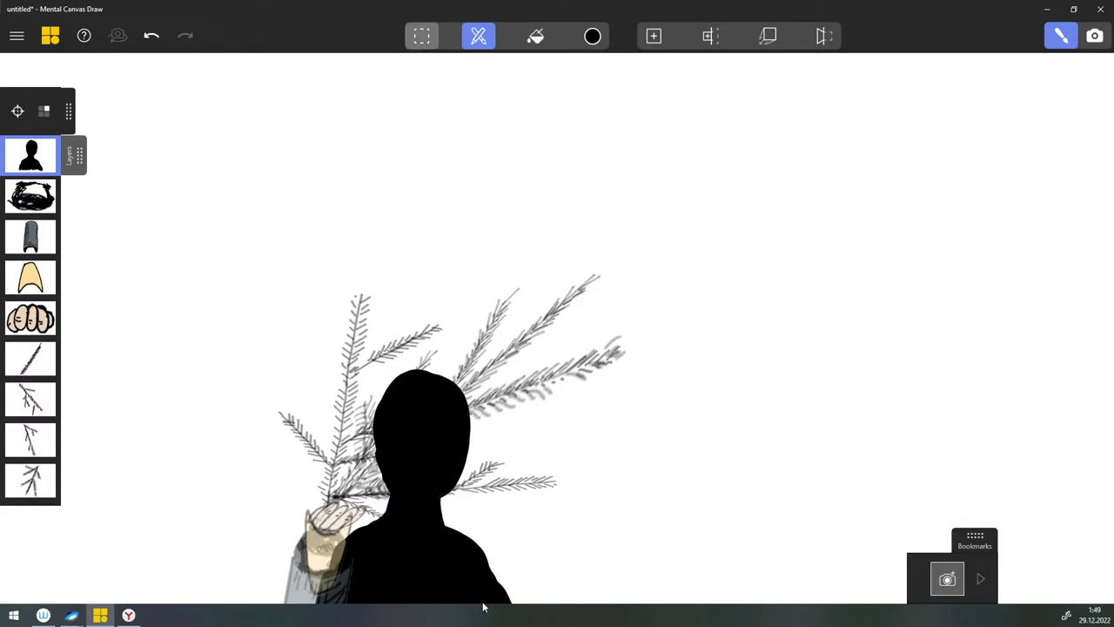
left_click(478, 36)
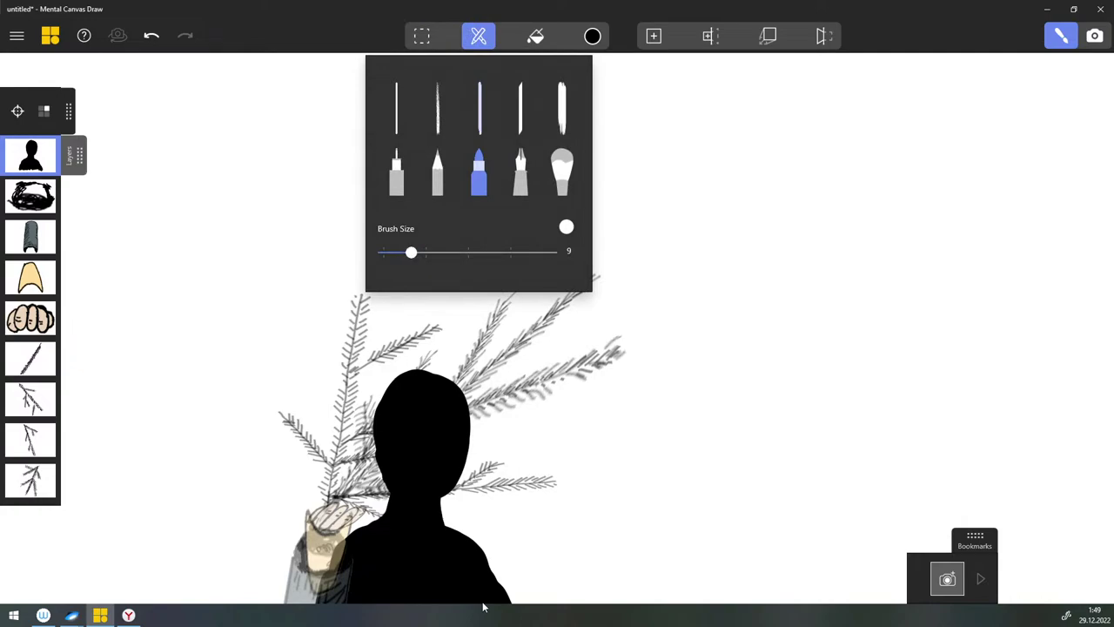
left_click_drag(410, 252, 402, 252)
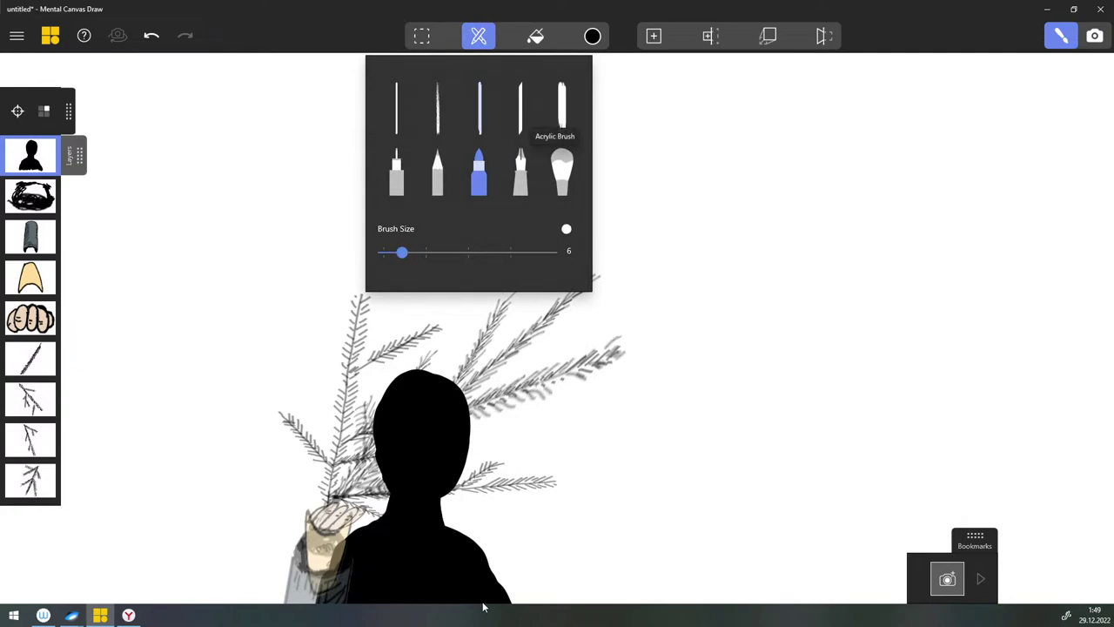
left_click(592, 35)
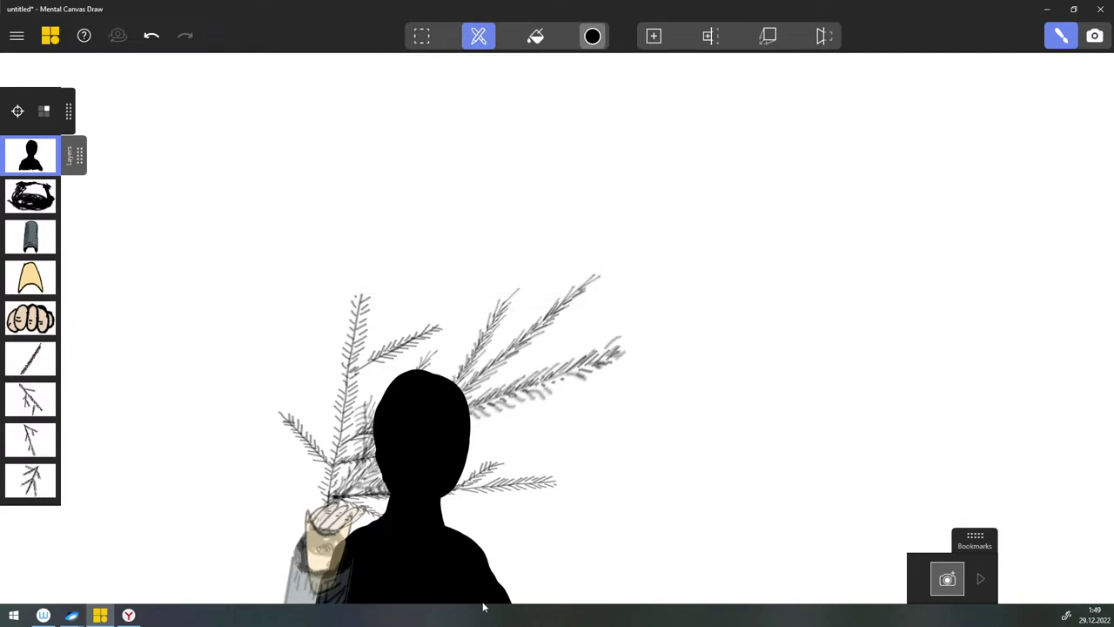
left_click(572, 116)
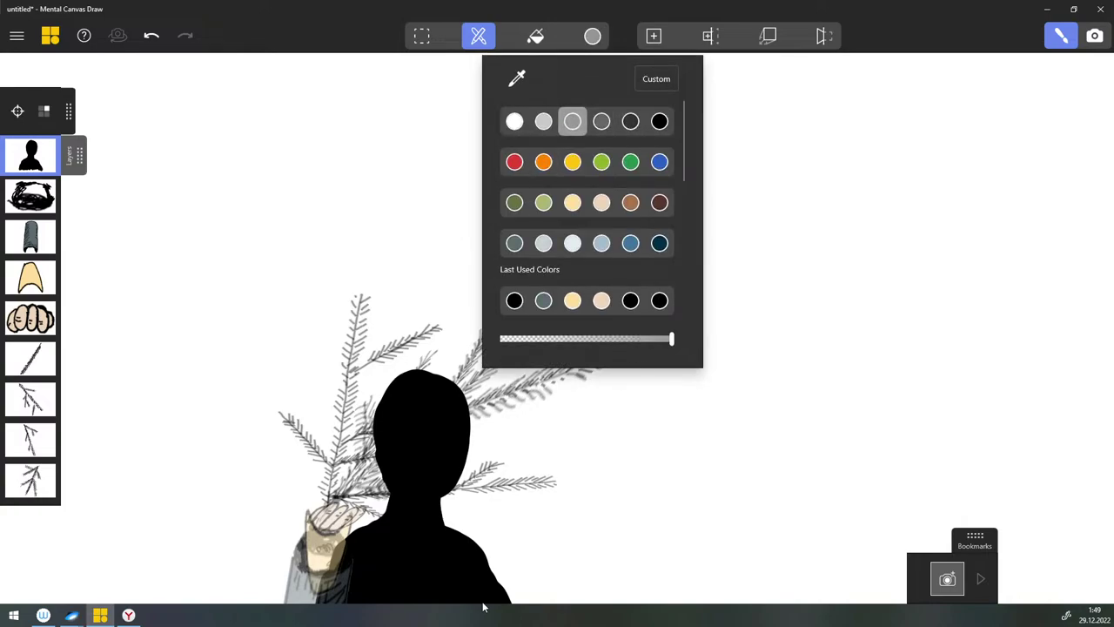
mouse_move(427, 409)
left_mouse_down()
mouse_move(416, 448)
mouse_move(426, 457)
mouse_move(413, 479)
mouse_move(392, 462)
mouse_move(389, 440)
mouse_move(409, 396)
mouse_move(440, 398)
mouse_move(451, 457)
mouse_move(416, 484)
mouse_move(440, 430)
mouse_move(431, 406)
mouse_move(399, 444)
mouse_move(396, 422)
left_mouse_up()
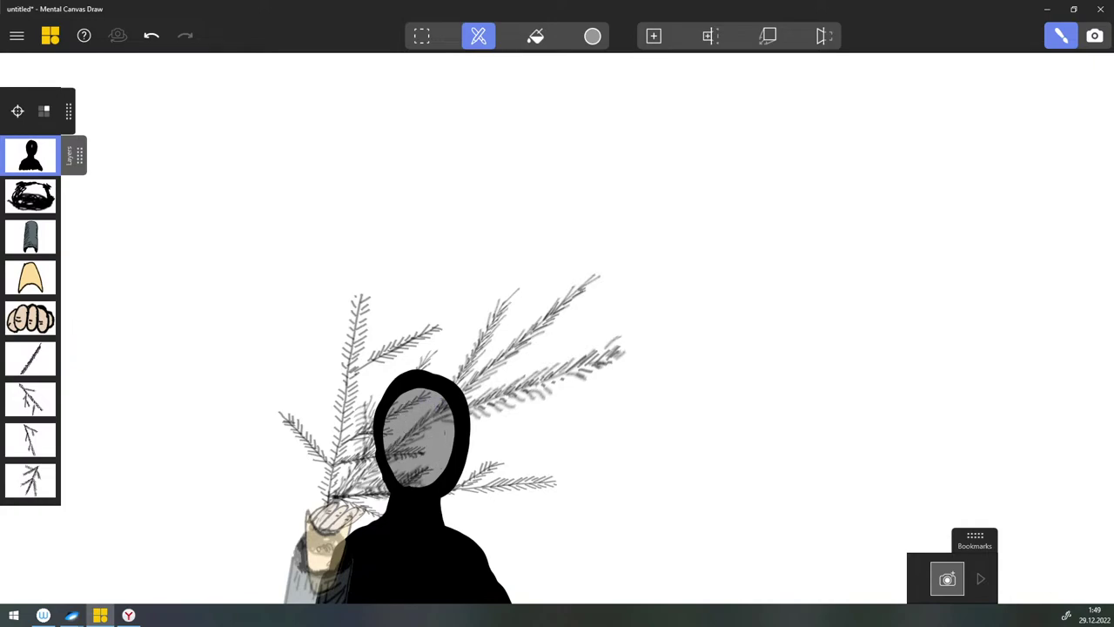
mouse_move(417, 387)
left_mouse_down()
mouse_move(393, 402)
mouse_move(382, 440)
mouse_move(394, 477)
mouse_move(413, 493)
mouse_move(439, 481)
mouse_move(454, 440)
mouse_move(451, 406)
mouse_move(430, 386)
mouse_move(397, 390)
mouse_move(381, 440)
mouse_move(389, 478)
mouse_move(410, 501)
mouse_move(425, 502)
mouse_move(459, 453)
mouse_move(461, 426)
mouse_move(449, 389)
mouse_move(411, 377)
left_mouse_up()
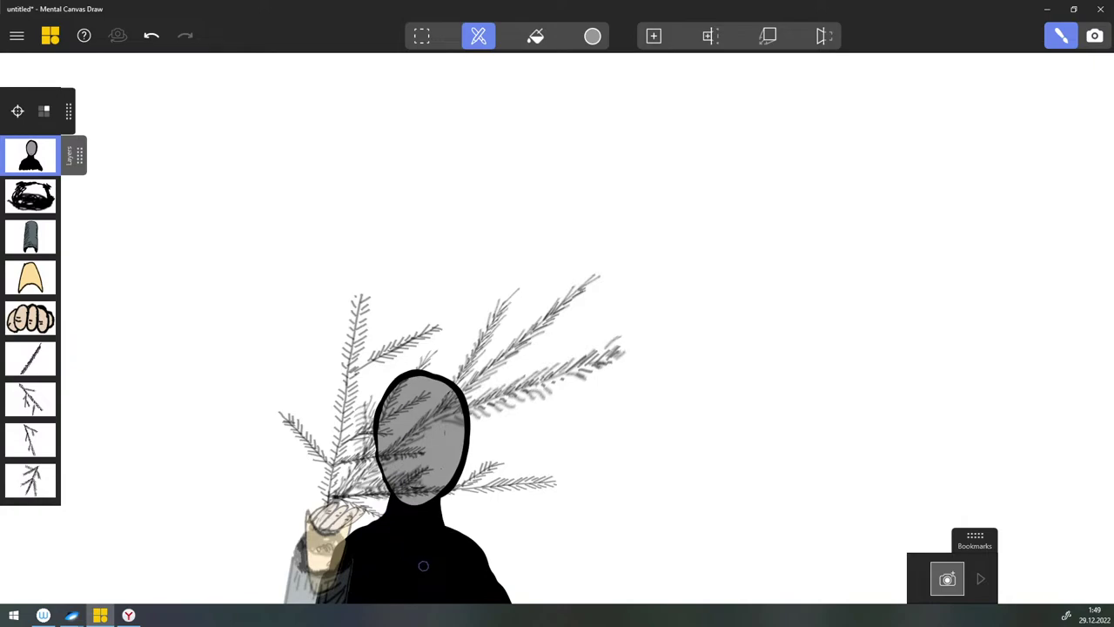
Step: Paint a grey patch on the figure's chest just below the neck
mouse_move(423, 566)
left_mouse_down()
mouse_move(453, 550)
mouse_move(433, 546)
mouse_move(426, 519)
mouse_move(421, 530)
mouse_move(468, 568)
left_mouse_up()
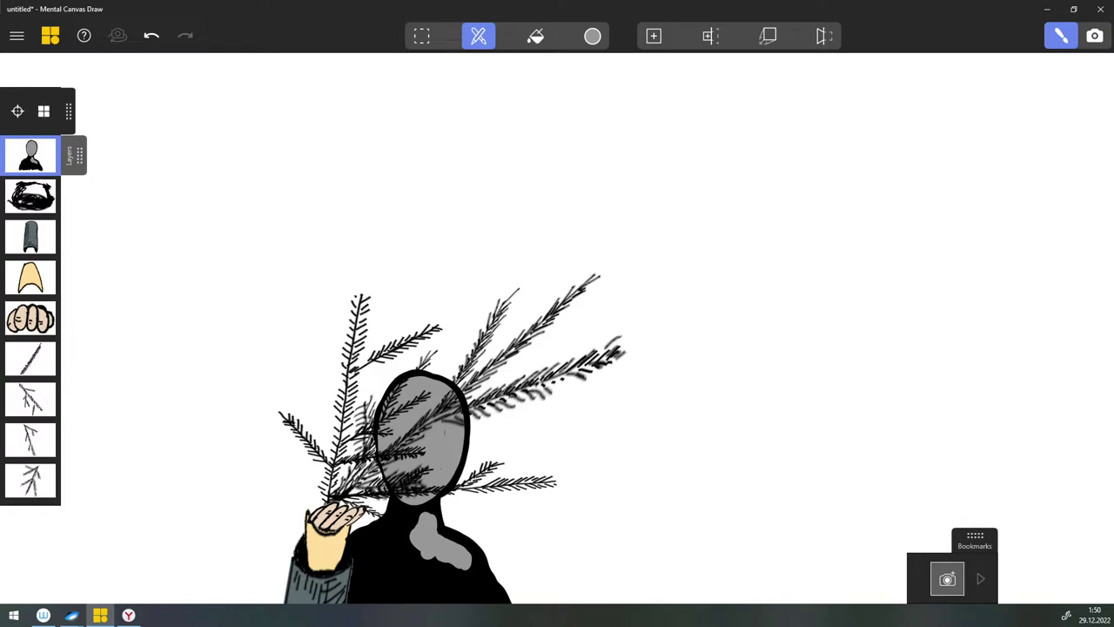
left_click_drag(415, 549, 470, 570)
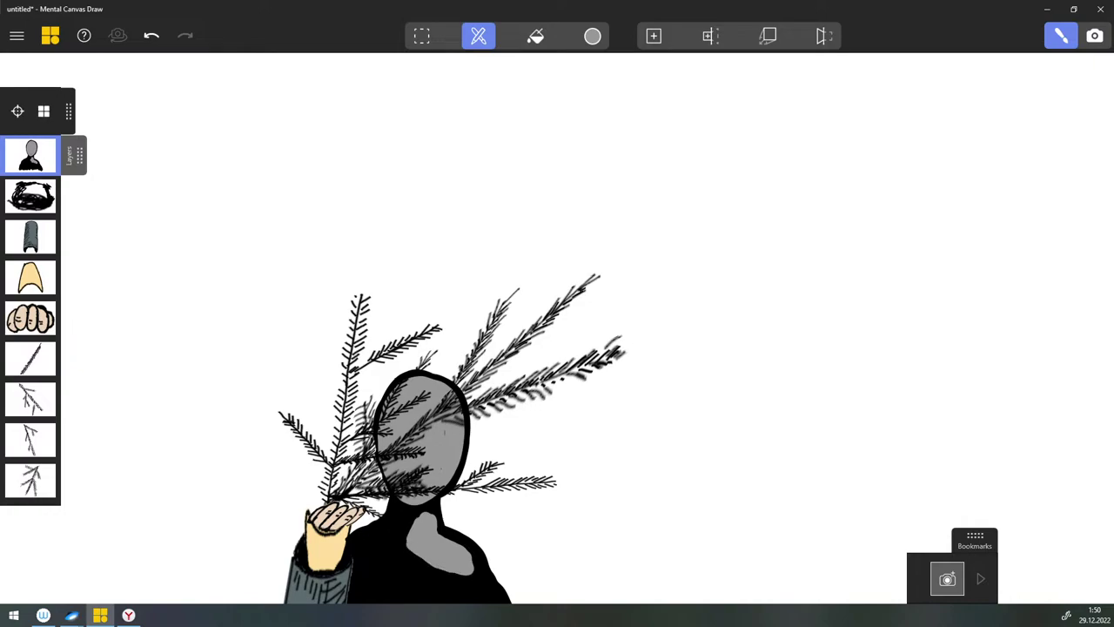
left_click(1095, 35)
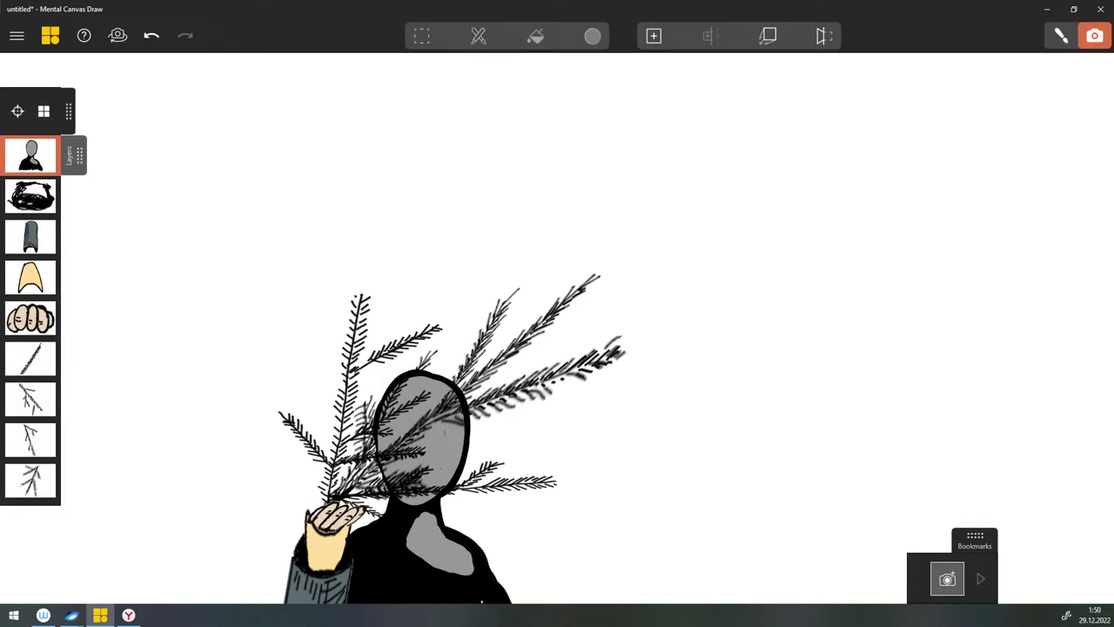
left_click_drag(452, 435, 502, 435)
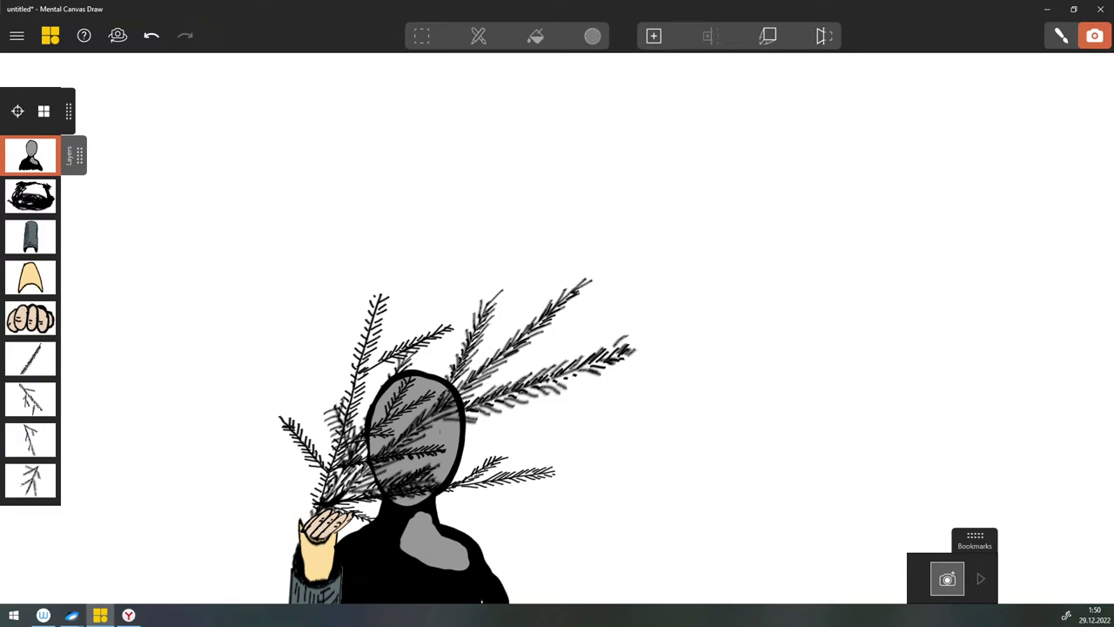
key("Tab")
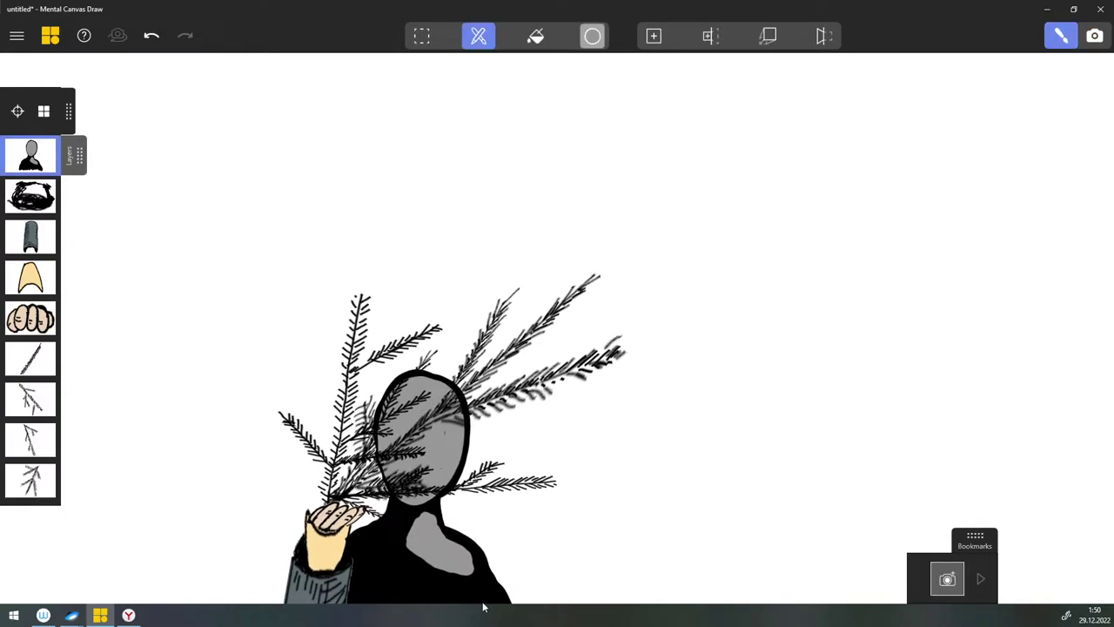
Step: Choose blue and paint two round eyes on the grey face
left_click(593, 35)
left_click(659, 162)
key("Escape")
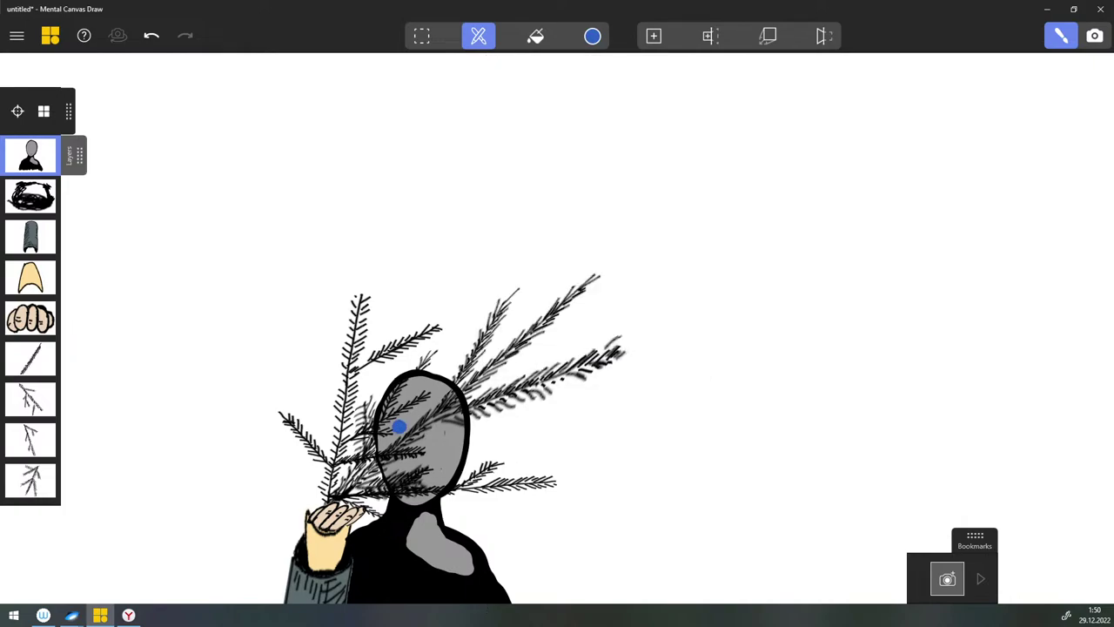
left_click_drag(435, 425, 444, 435)
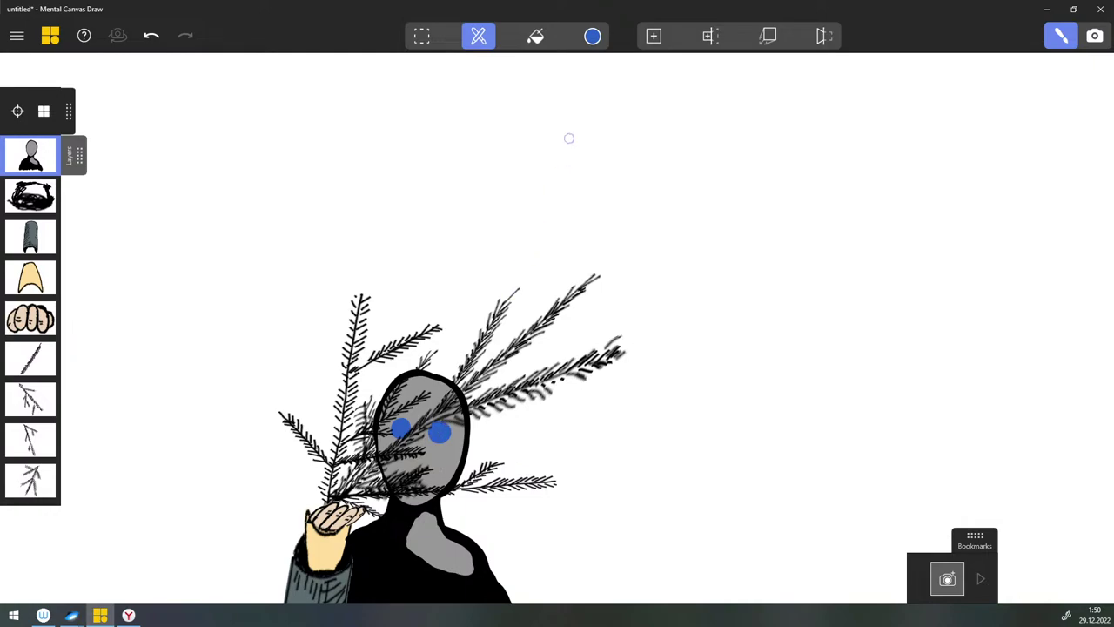
Step: Switch to black and the fine pen at size 4, and draw outlines and pupils on both blue eyes
left_click(592, 35)
left_click(659, 121)
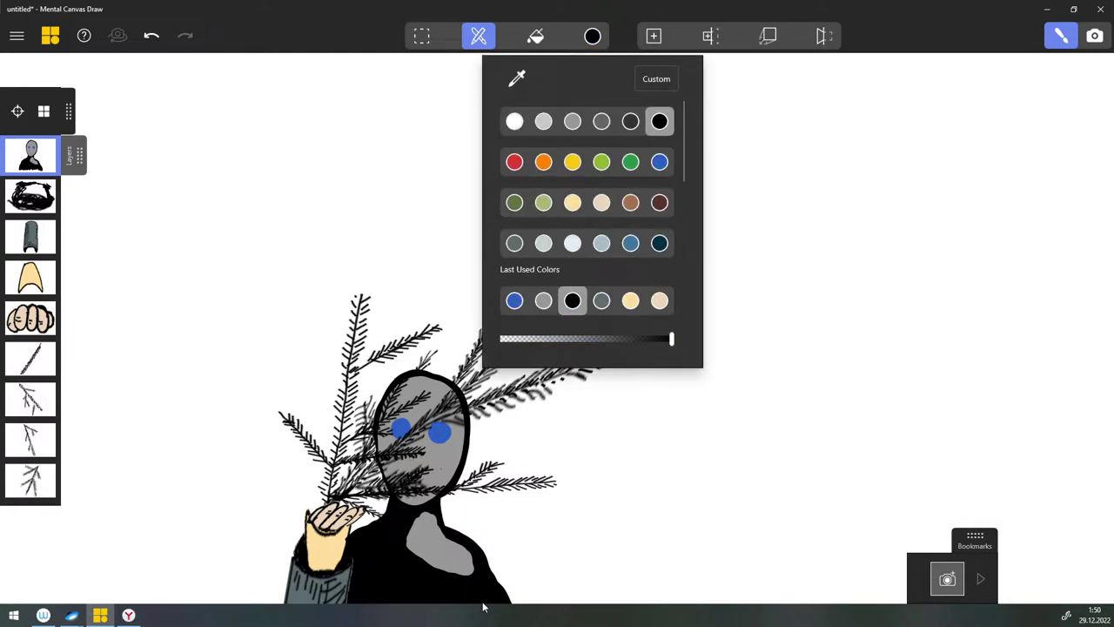
left_click(478, 36)
left_click(478, 36)
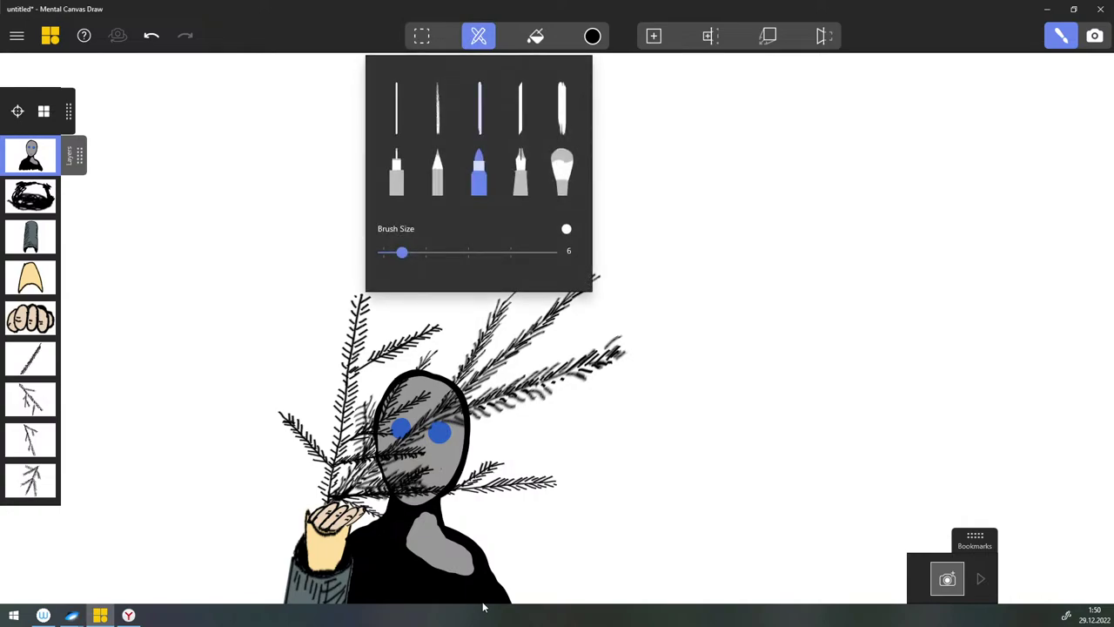
left_click(396, 171)
left_click_drag(398, 253, 392, 253)
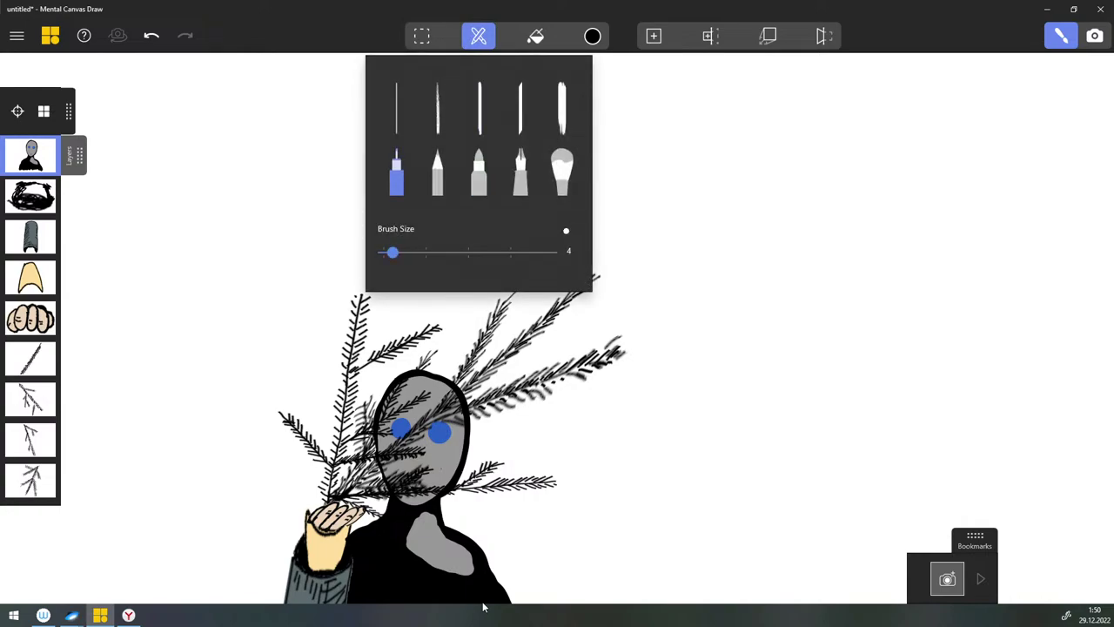
left_click(479, 35)
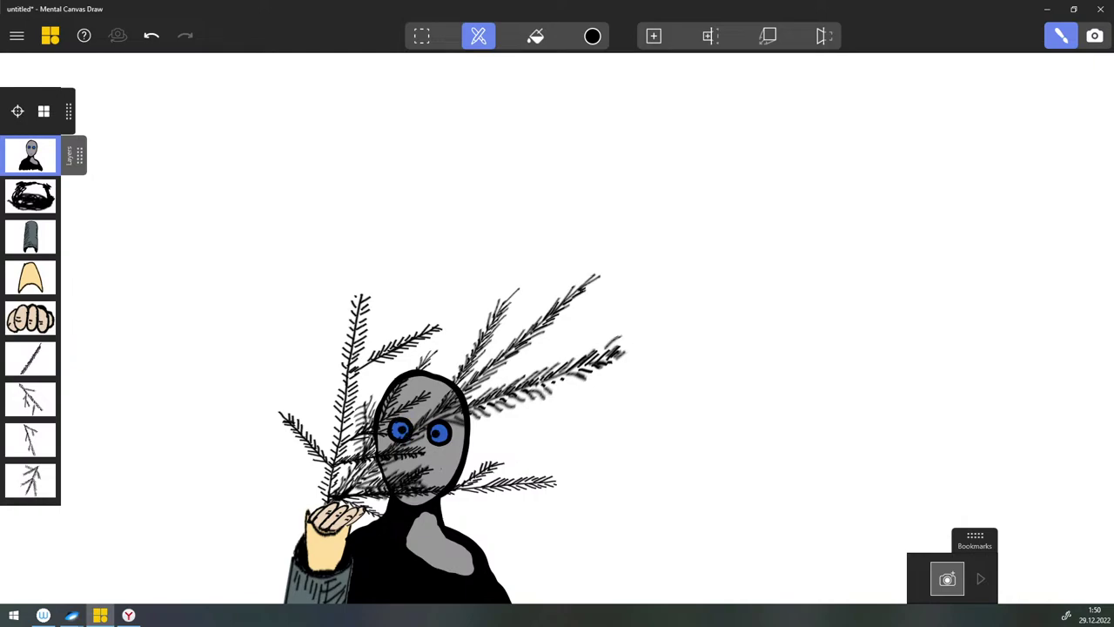
Step: Draw black eyebrows, short tousled hair across the top of the head, and a nose on the face
left_click_drag(391, 414, 448, 416)
left_click_drag(409, 378, 403, 393)
left_click_drag(419, 377, 416, 393)
left_click_drag(426, 377, 427, 391)
mouse_move(435, 383)
left_mouse_down()
mouse_move(433, 394)
mouse_move(444, 386)
mouse_move(381, 403)
mouse_move(427, 364)
mouse_move(466, 383)
mouse_move(468, 399)
mouse_move(450, 369)
mouse_move(467, 383)
left_mouse_up()
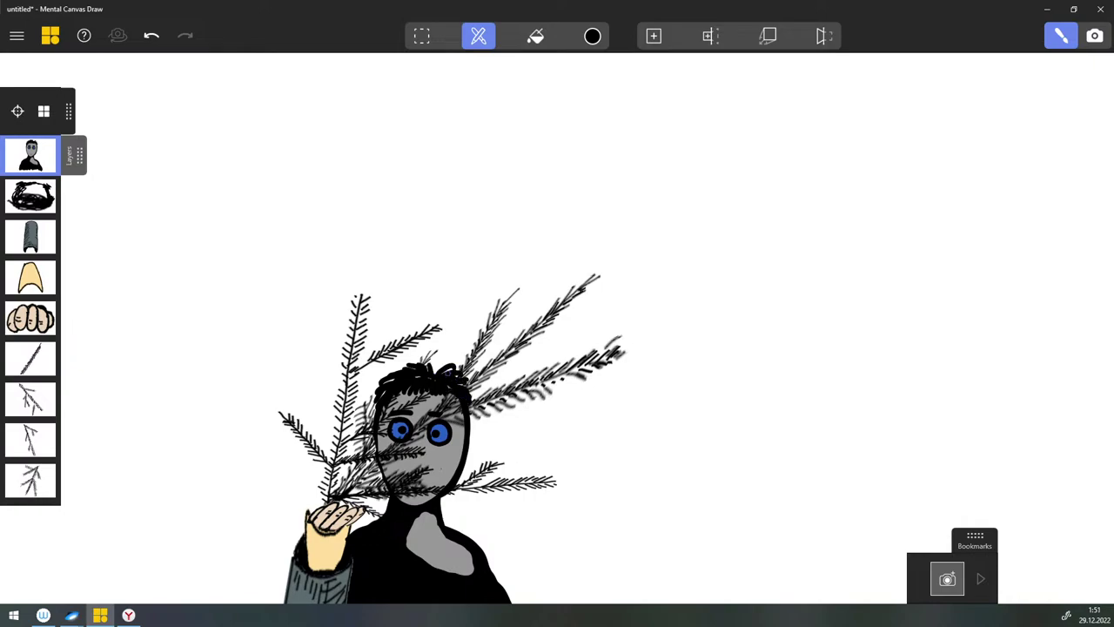
left_click_drag(401, 368, 383, 392)
left_click_drag(415, 477, 418, 488)
left_click(1095, 36)
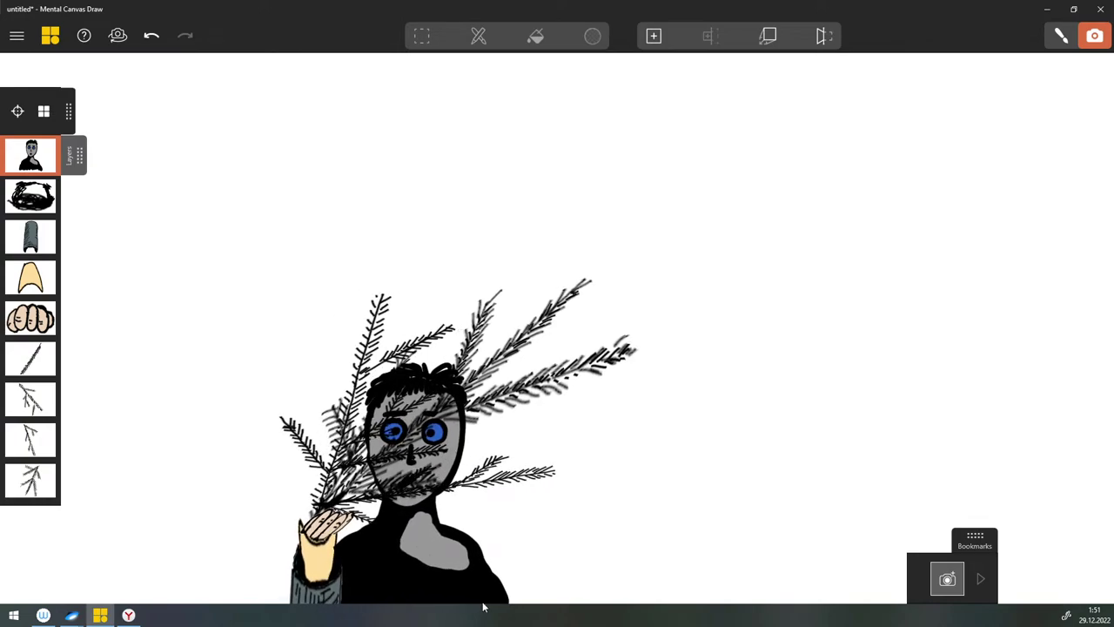
left_click(1061, 36)
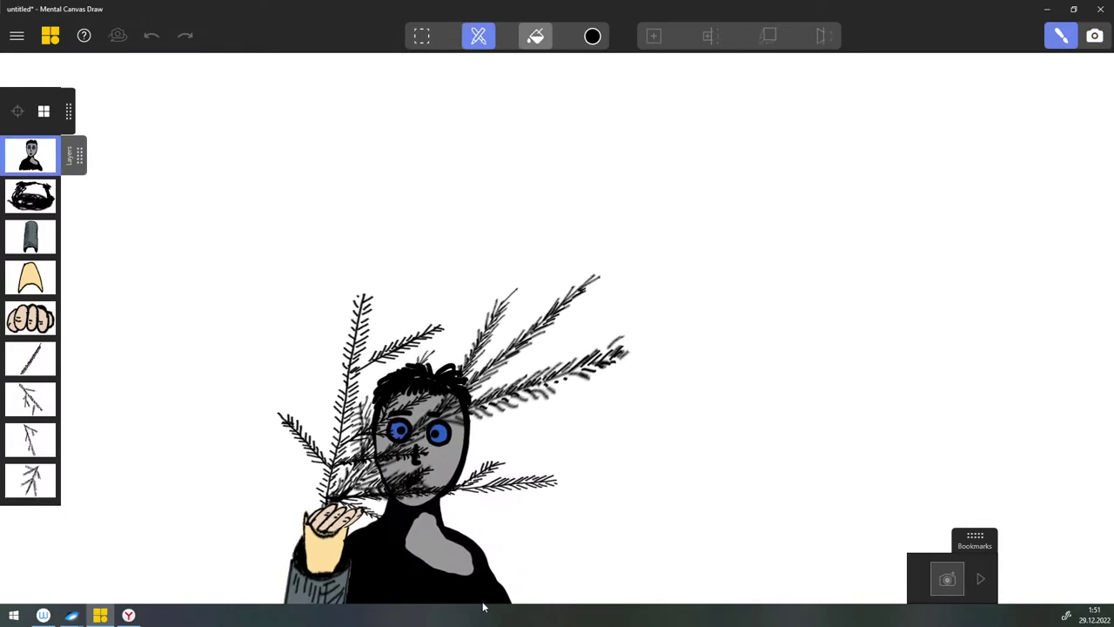
Step: Mix a custom pale lavender colour and dab small highlights onto both blue eyes
left_click(592, 36)
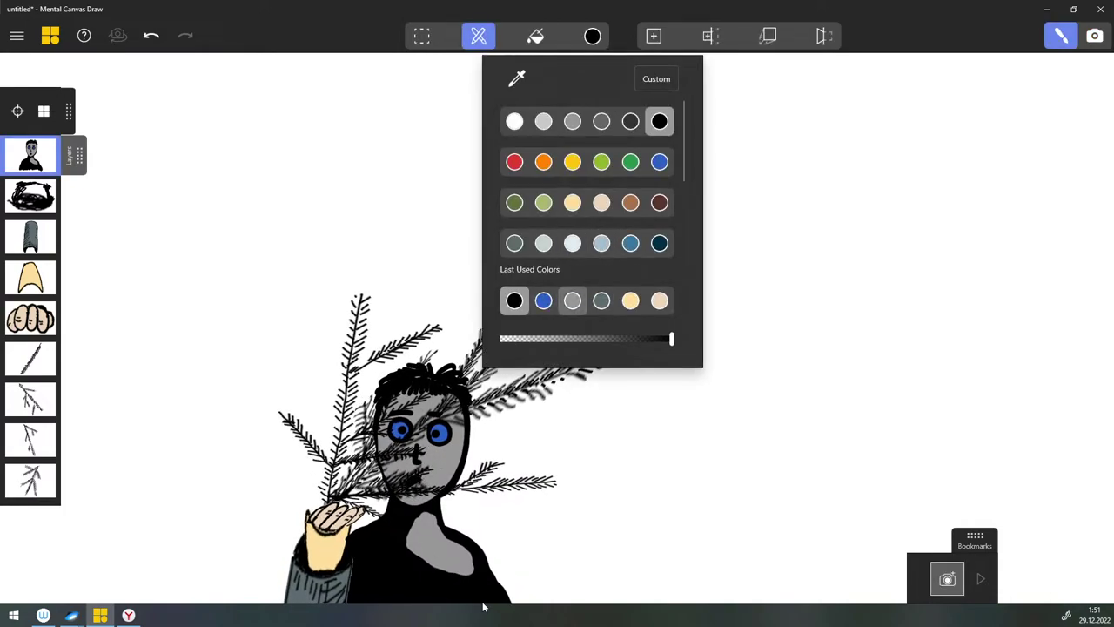
left_click(656, 79)
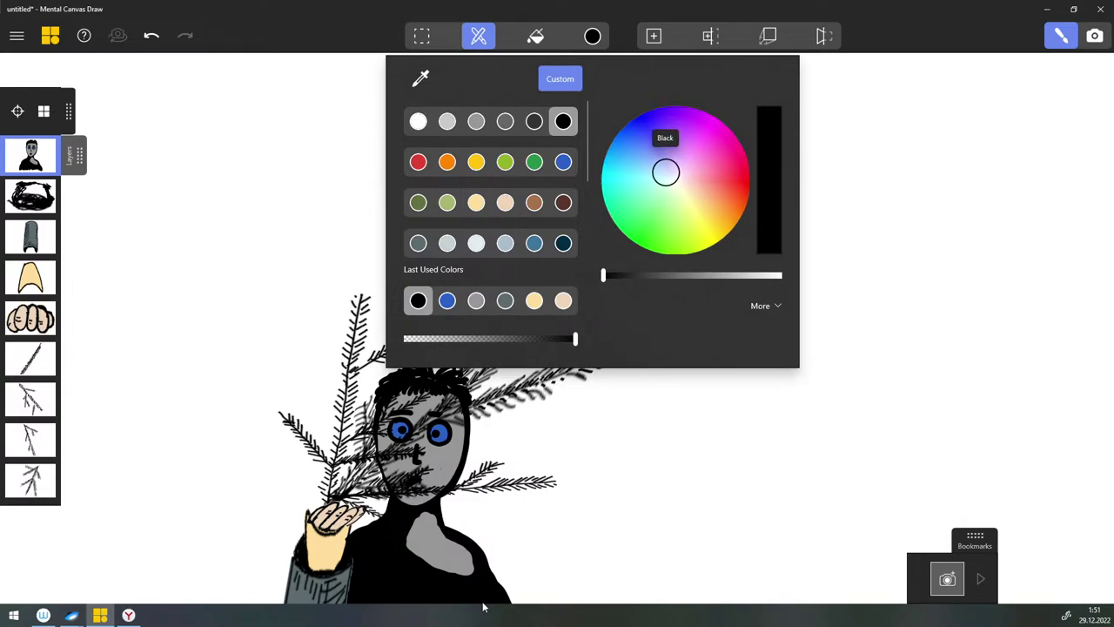
left_click_drag(603, 275, 758, 275)
left_click(691, 172)
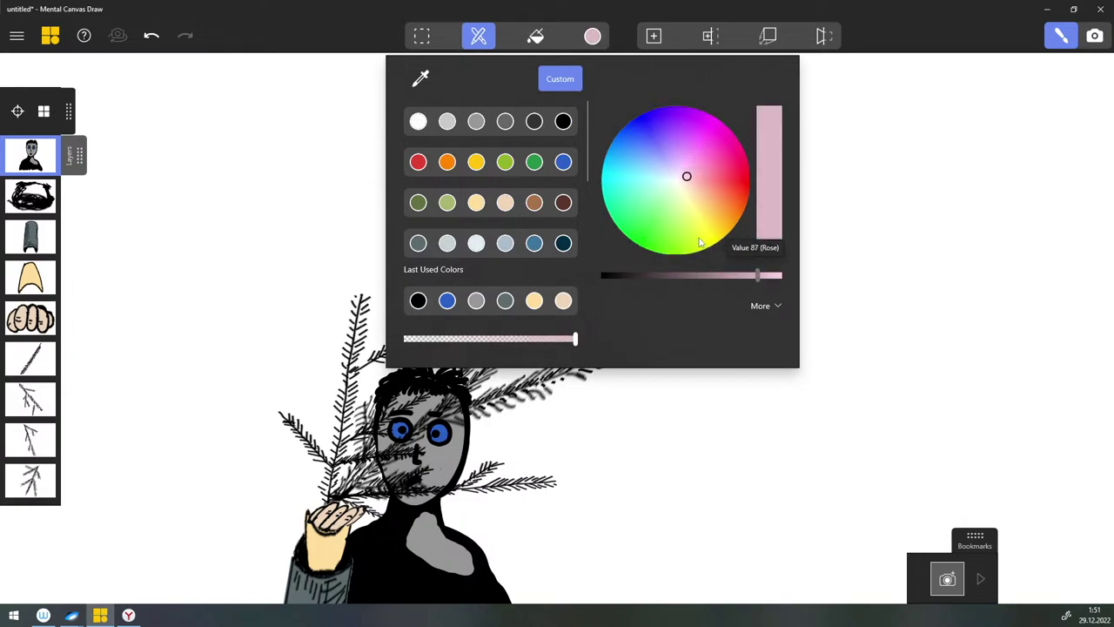
mouse_move(677, 172)
left_mouse_down()
mouse_move(695, 159)
mouse_move(661, 162)
mouse_move(671, 173)
left_mouse_up()
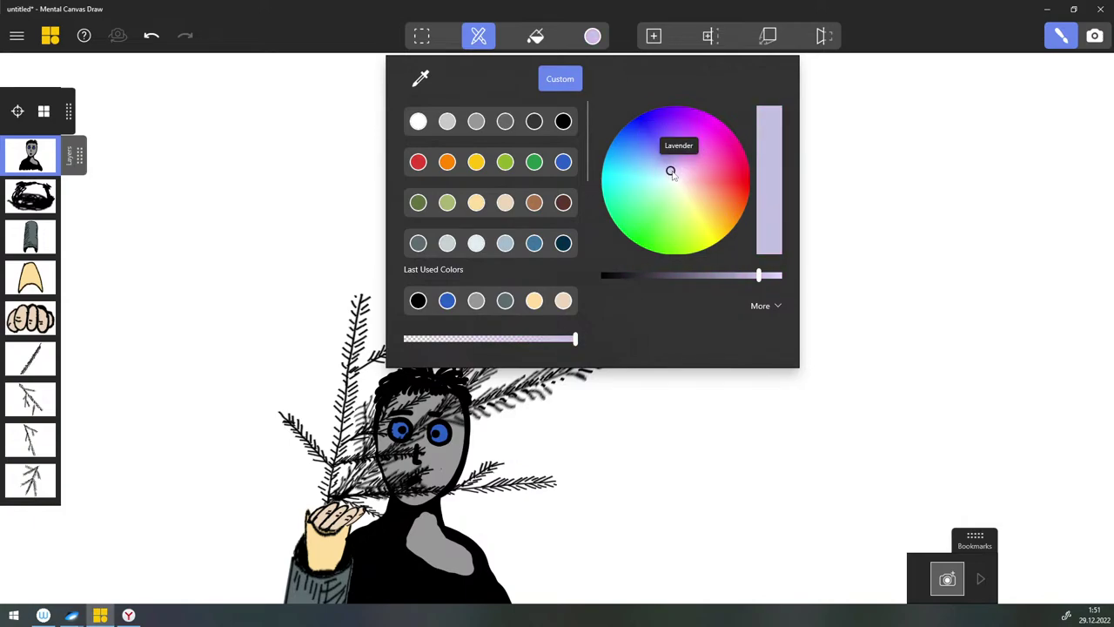
key("Escape")
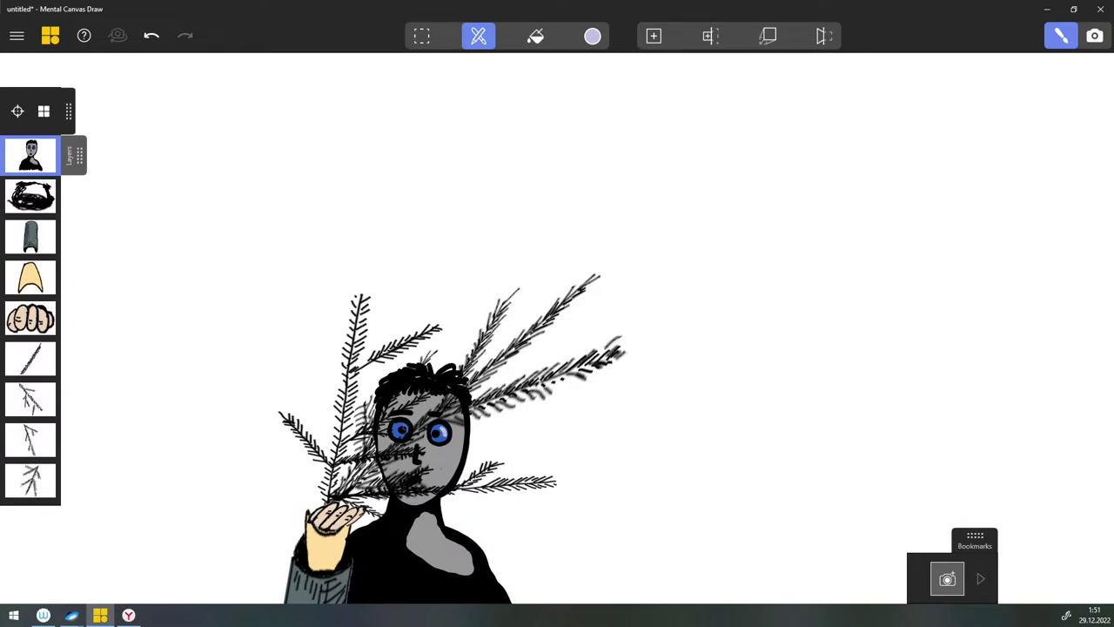
left_click(404, 427)
left_click(404, 425)
left_click(396, 433)
left_click(435, 437)
Step: Change the drawing colour to light grey and use the fine pen at brush size 1
left_click(592, 36)
left_click(543, 121)
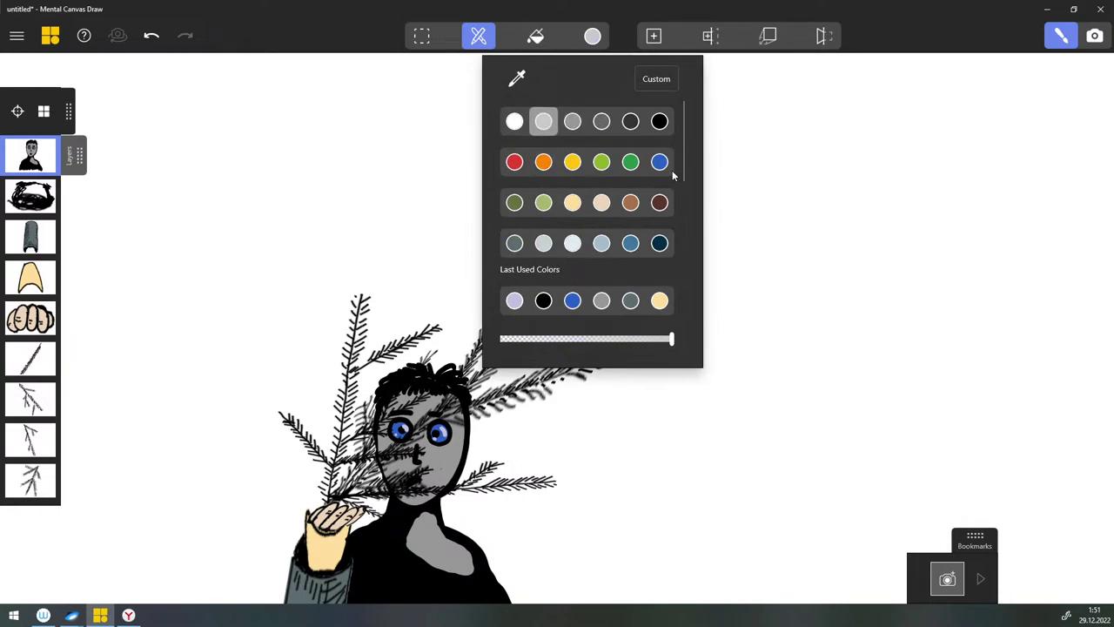
left_click(478, 35)
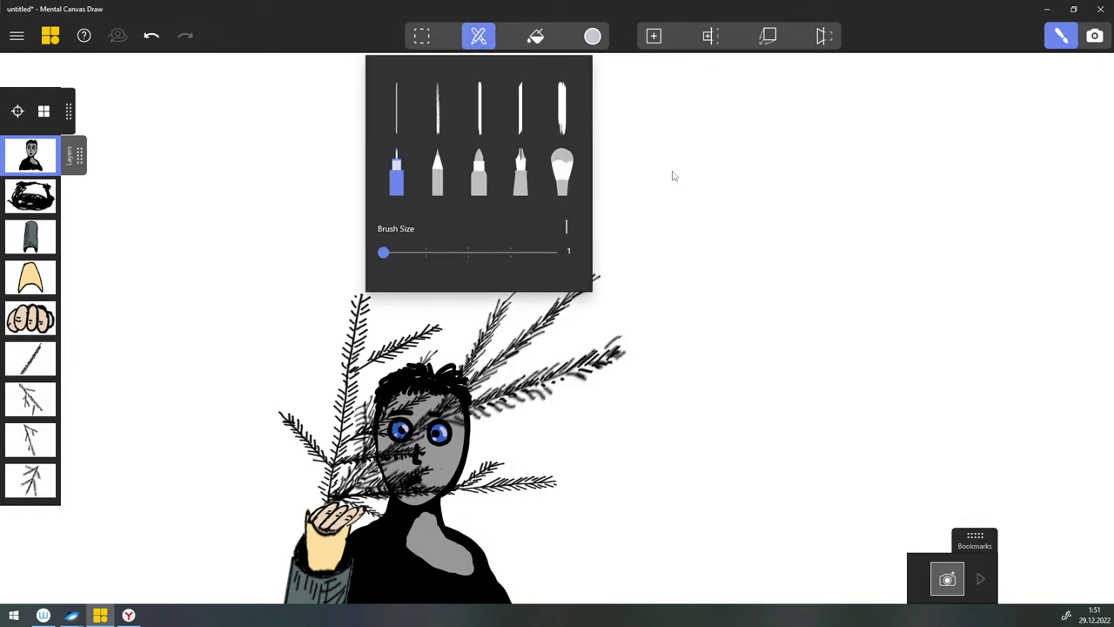
left_click(672, 173)
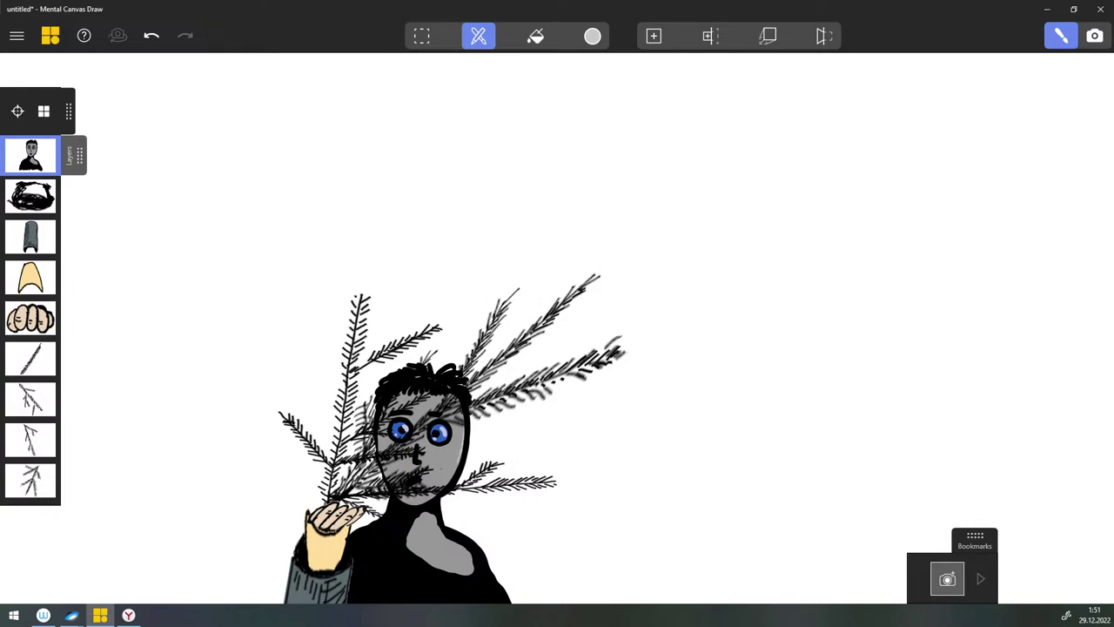
Step: Draw thin light grey highlights on the figure's hair, the face edge, the neck, the collar and the shoulder
key("b")
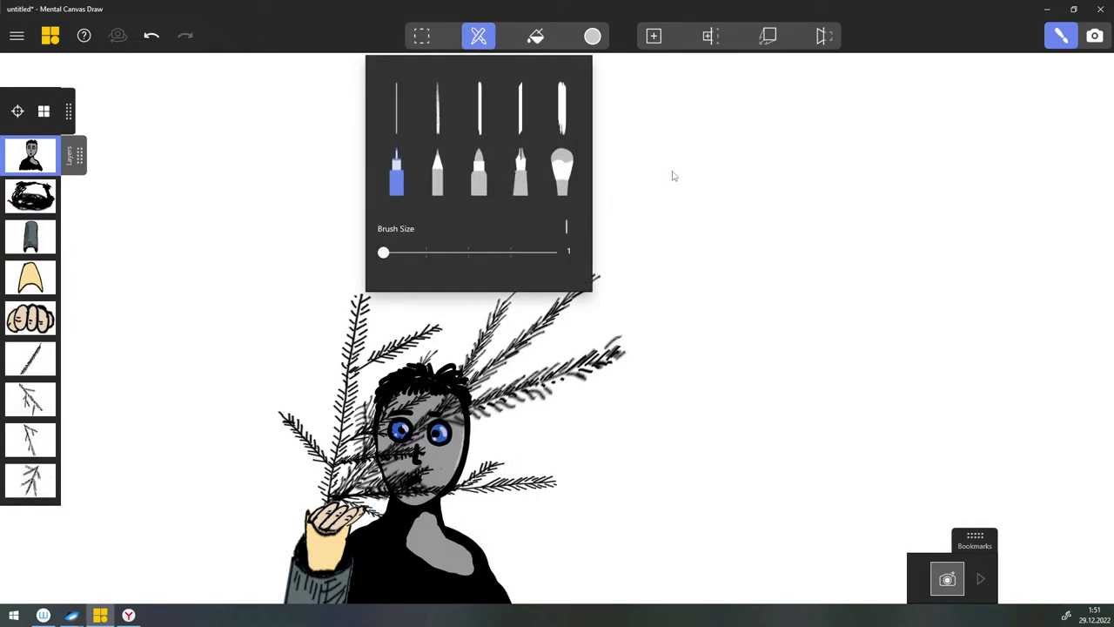
left_click(672, 176)
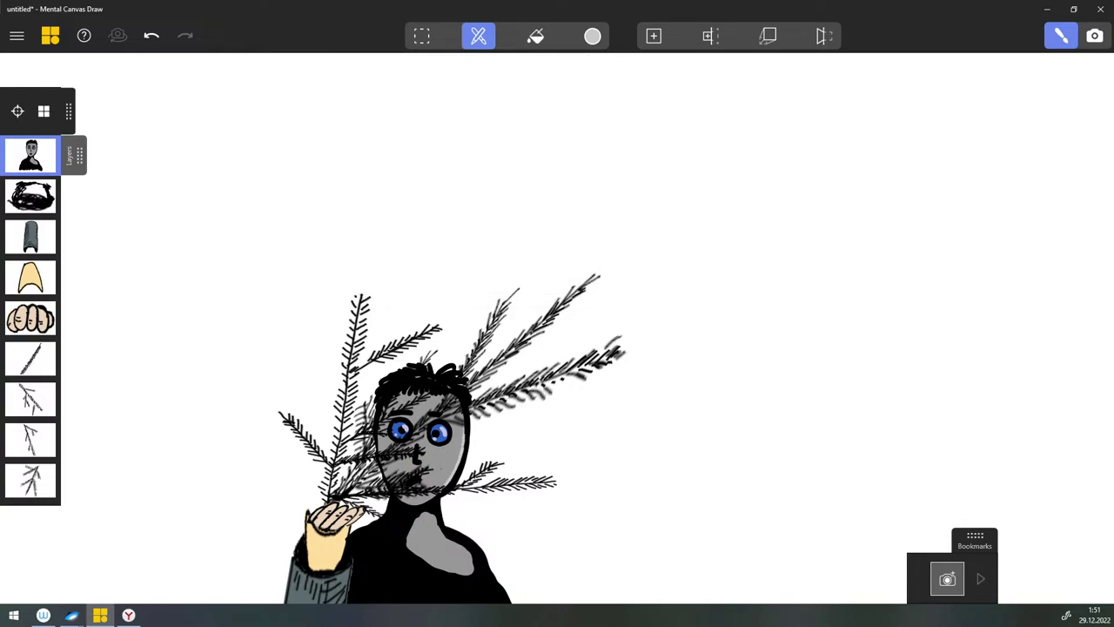
mouse_move(438, 389)
left_mouse_down()
mouse_move(449, 373)
mouse_move(467, 399)
mouse_move(390, 392)
mouse_move(421, 371)
left_mouse_up()
left_click_drag(438, 513, 501, 592)
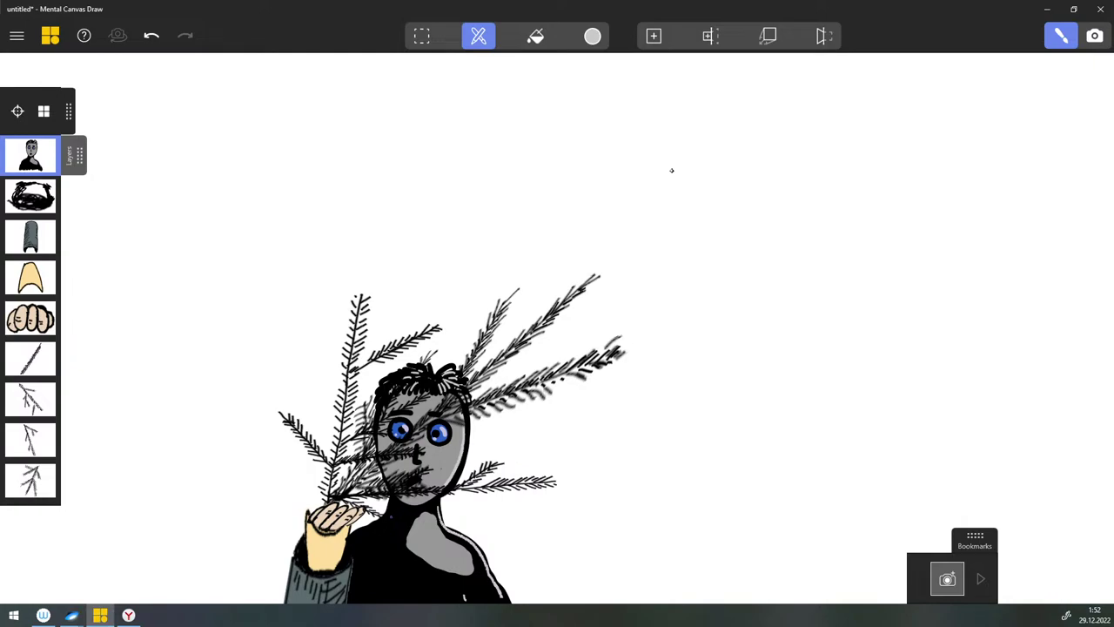
mouse_move(382, 518)
left_mouse_down()
mouse_move(406, 529)
mouse_move(404, 510)
left_mouse_up()
Step: Change the drawing colour to black and adjust the depth of the figure's strokes so they sit behind the fir branches
left_click(582, 28)
left_click(659, 121)
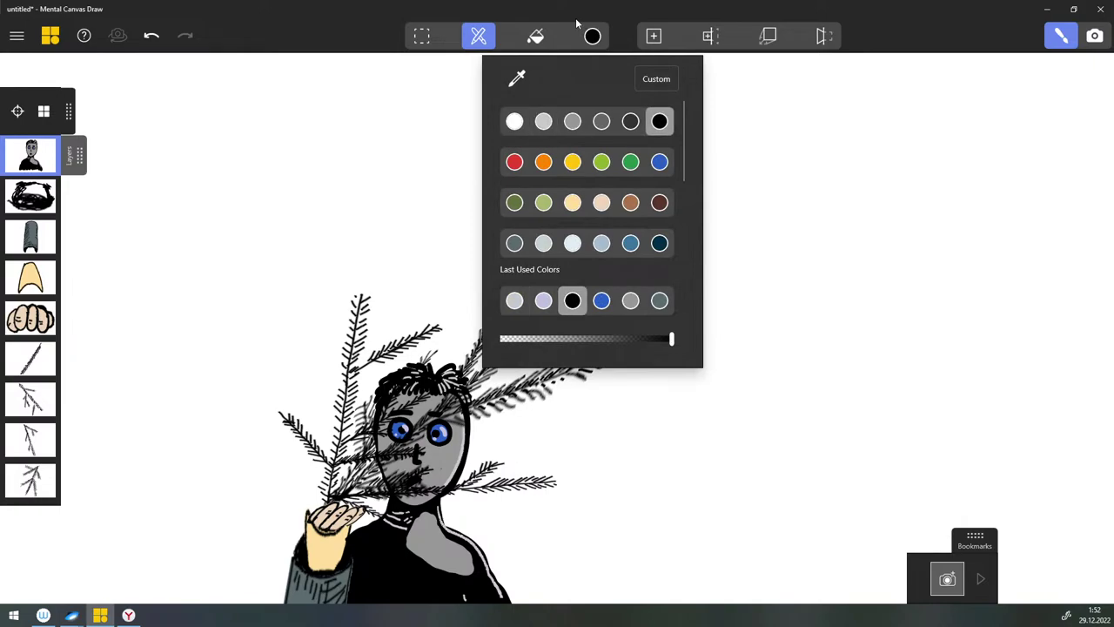
left_click(576, 20)
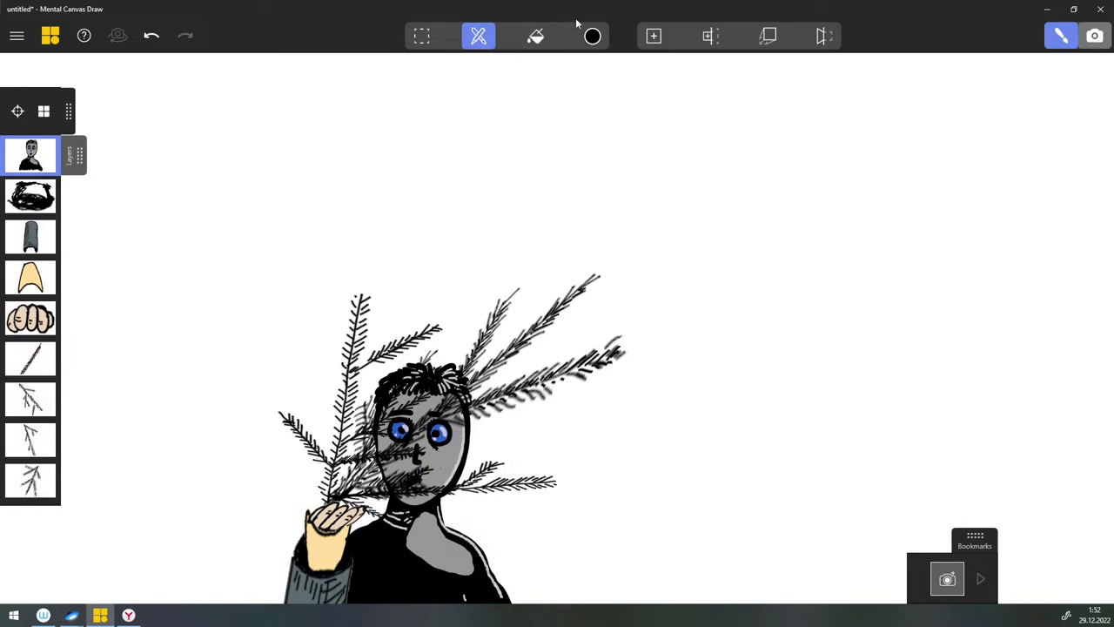
key("d")
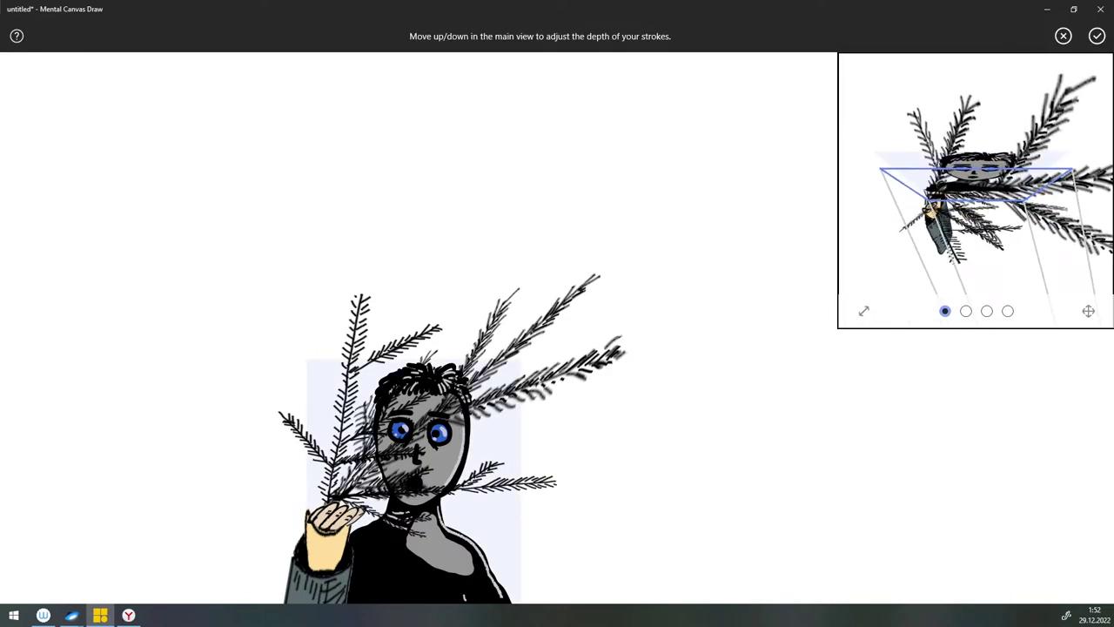
key("Return")
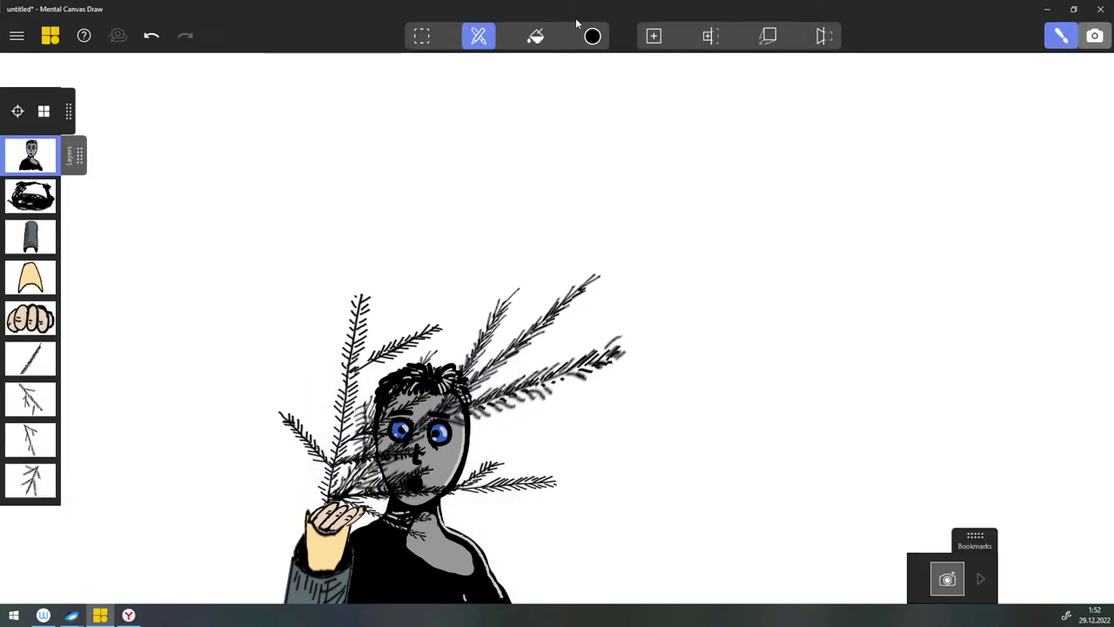
Step: Add a new upright canvas facing the camera in front of the hand and the figure
left_click(1094, 36)
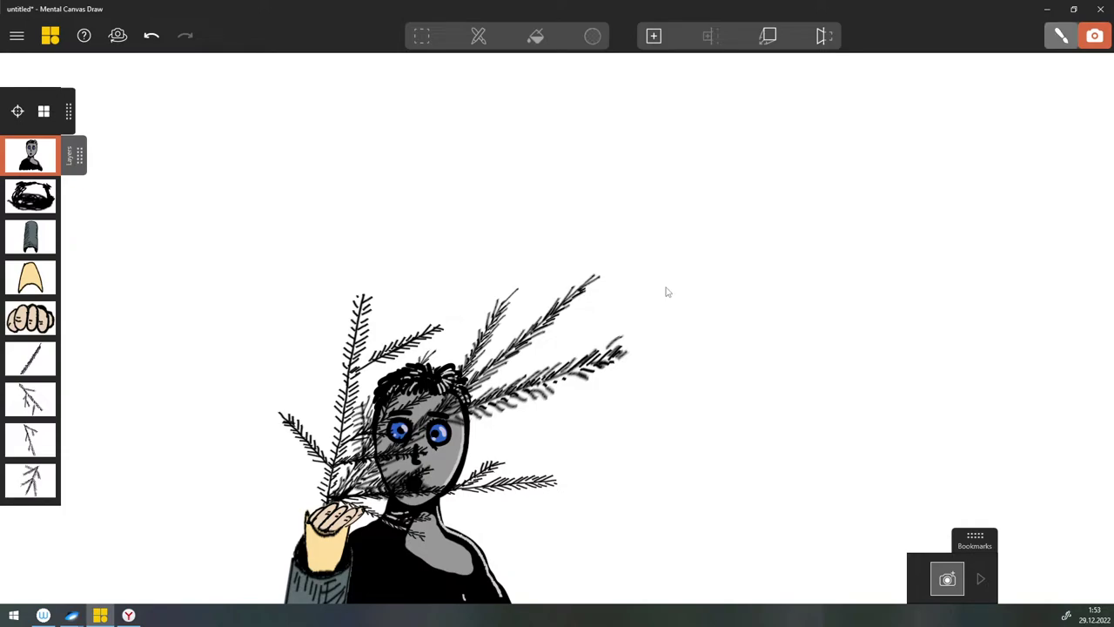
key("n")
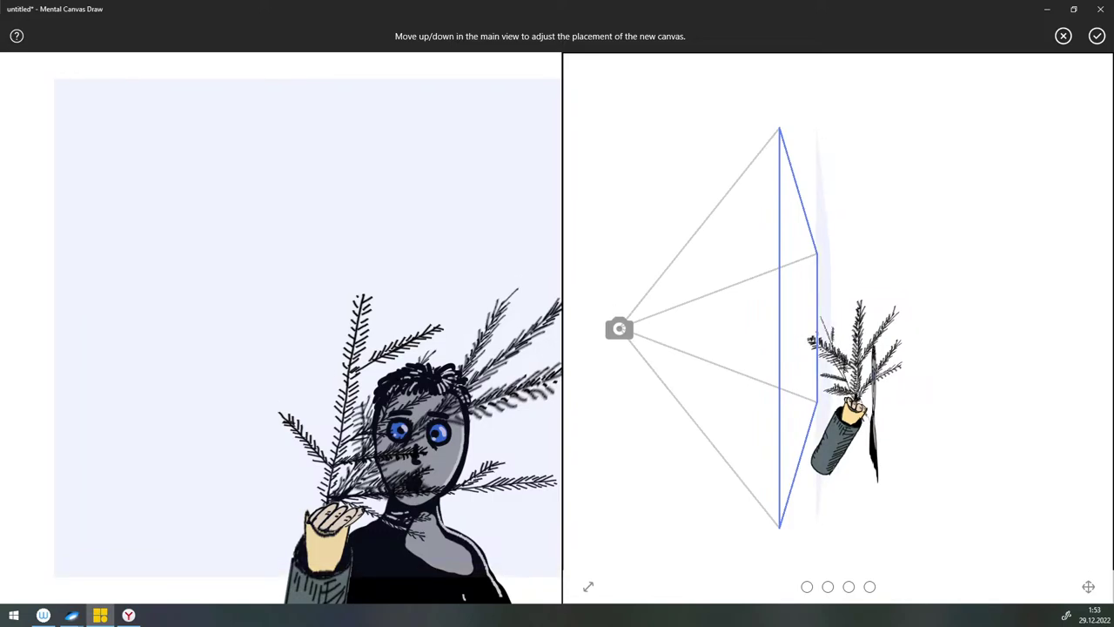
key("Return")
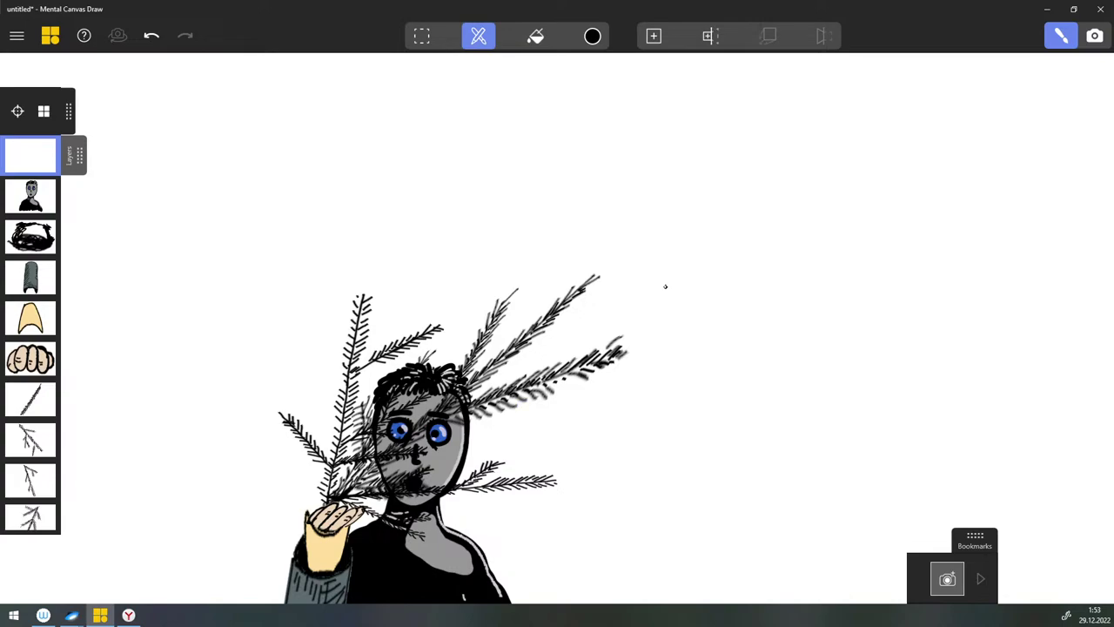
mouse_move(525, 399)
left_mouse_down()
mouse_move(500, 409)
mouse_move(496, 454)
mouse_move(529, 467)
mouse_move(566, 433)
mouse_move(544, 398)
mouse_move(523, 397)
left_mouse_up()
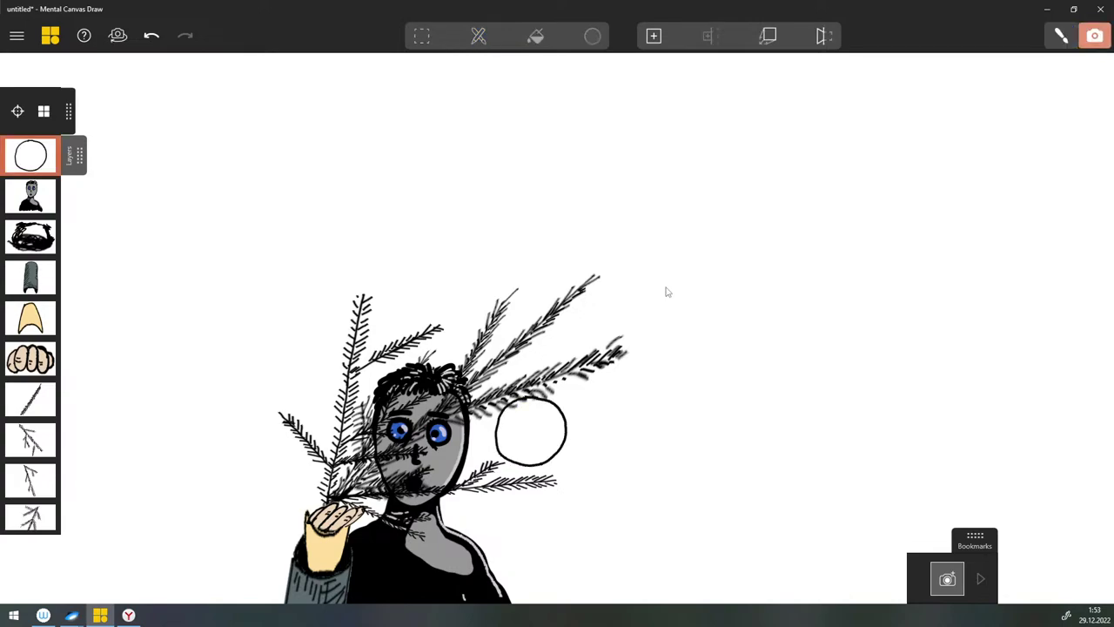
mouse_move(666, 292)
left_mouse_down()
mouse_move(809, 292)
mouse_move(687, 292)
left_mouse_up()
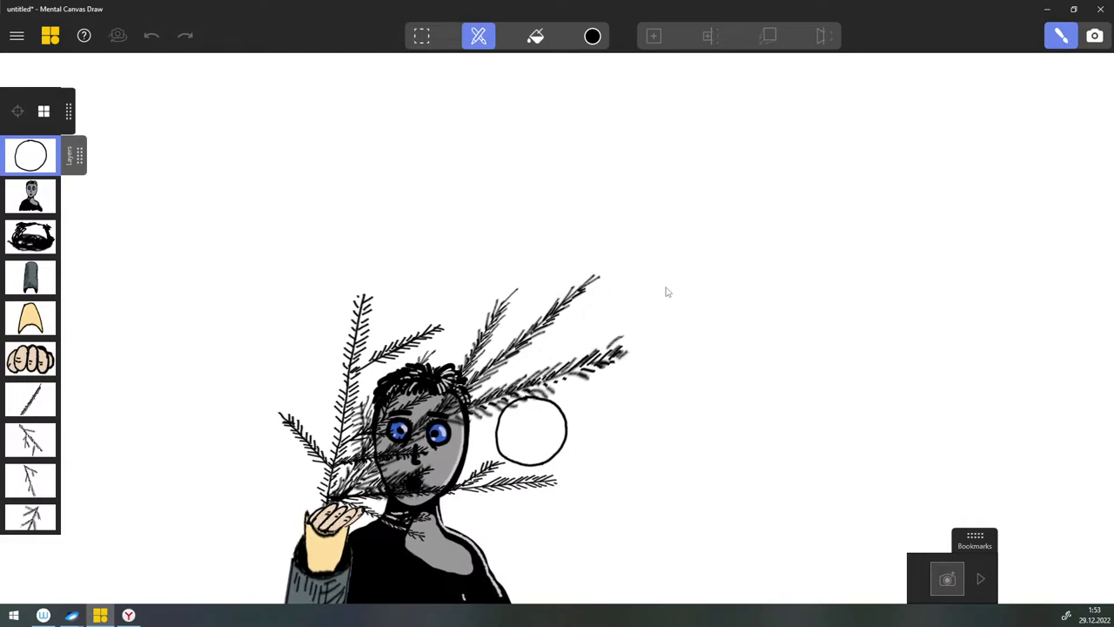
key("ctrl+z")
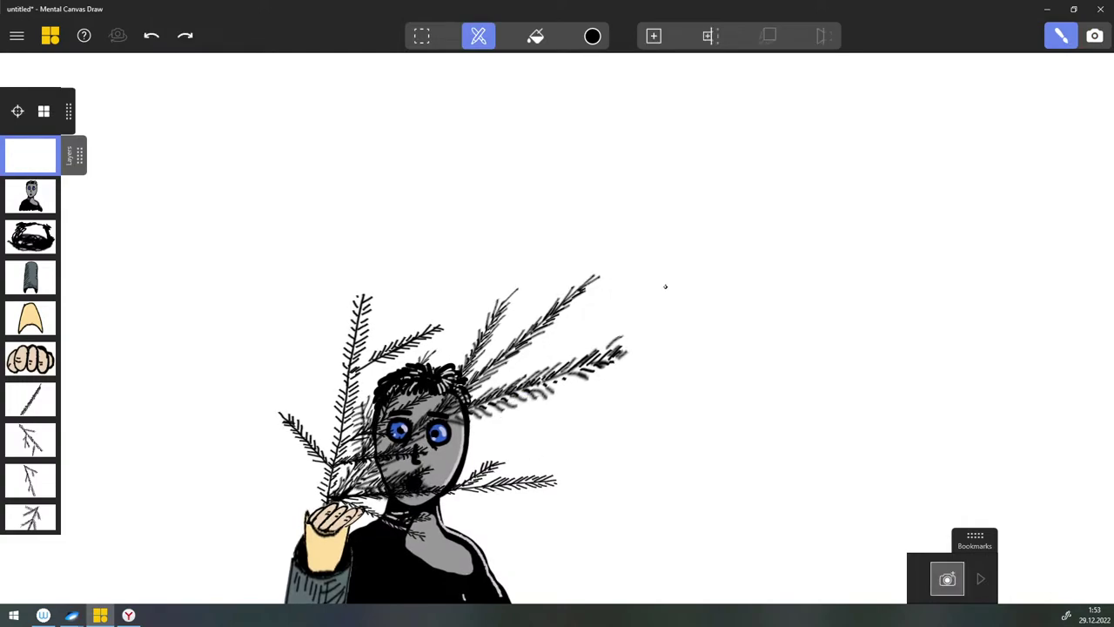
Step: Draw a small black round ornament with a cap below the long right-hand branch and fill it with light greyish blue
mouse_move(526, 393)
left_mouse_down()
mouse_move(517, 408)
mouse_move(535, 433)
mouse_move(557, 410)
mouse_move(541, 388)
left_mouse_up()
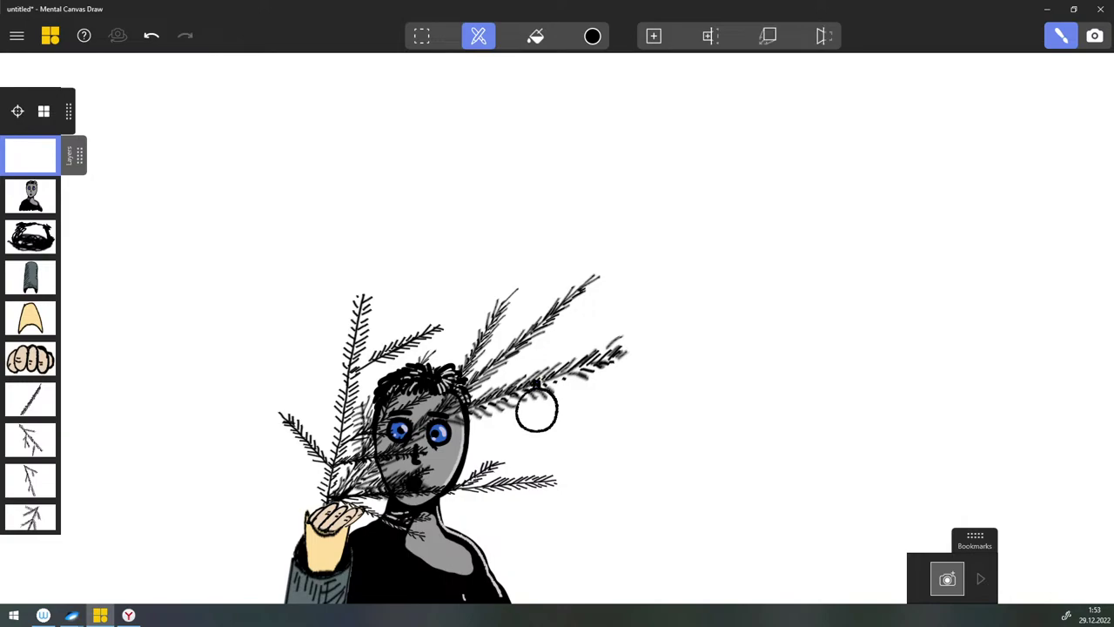
left_click_drag(532, 391, 522, 399)
left_click(535, 36)
left_click(592, 36)
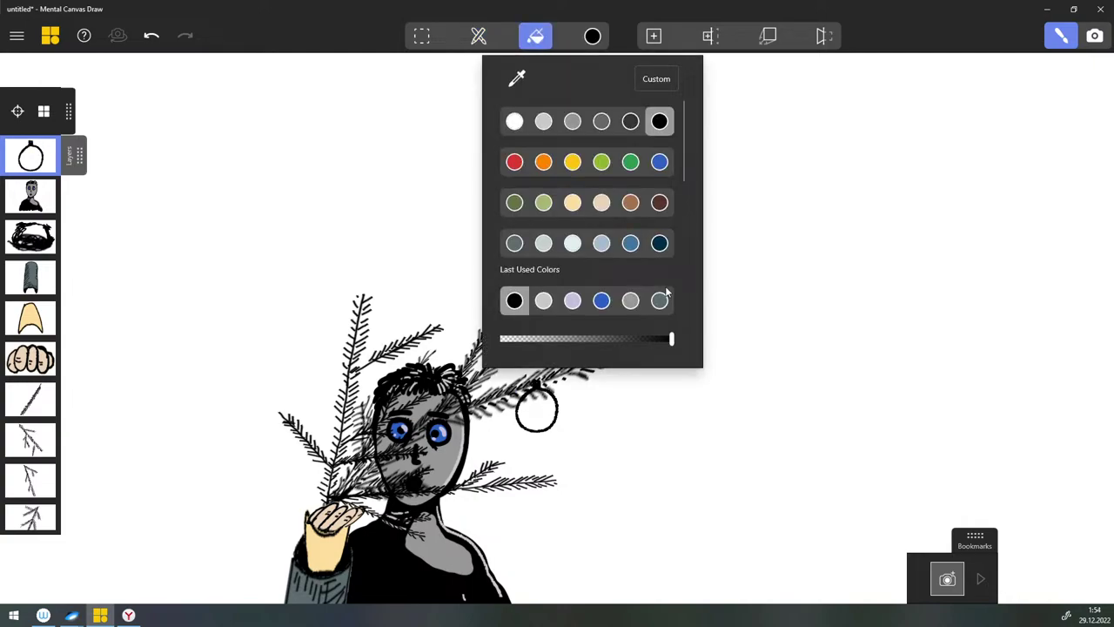
left_click(659, 300)
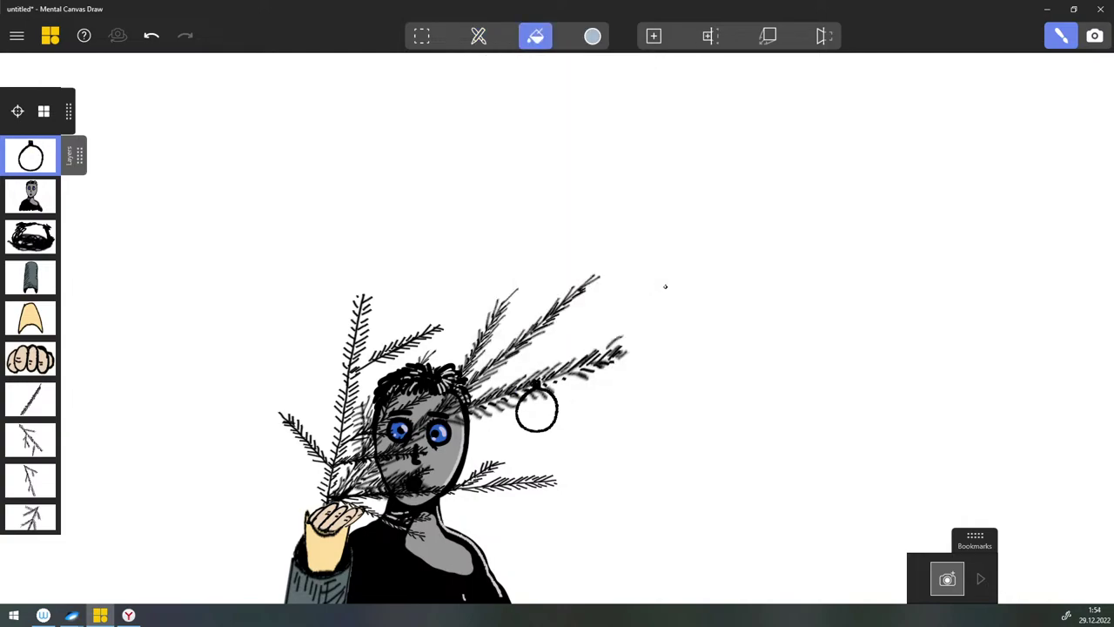
left_click(536, 411)
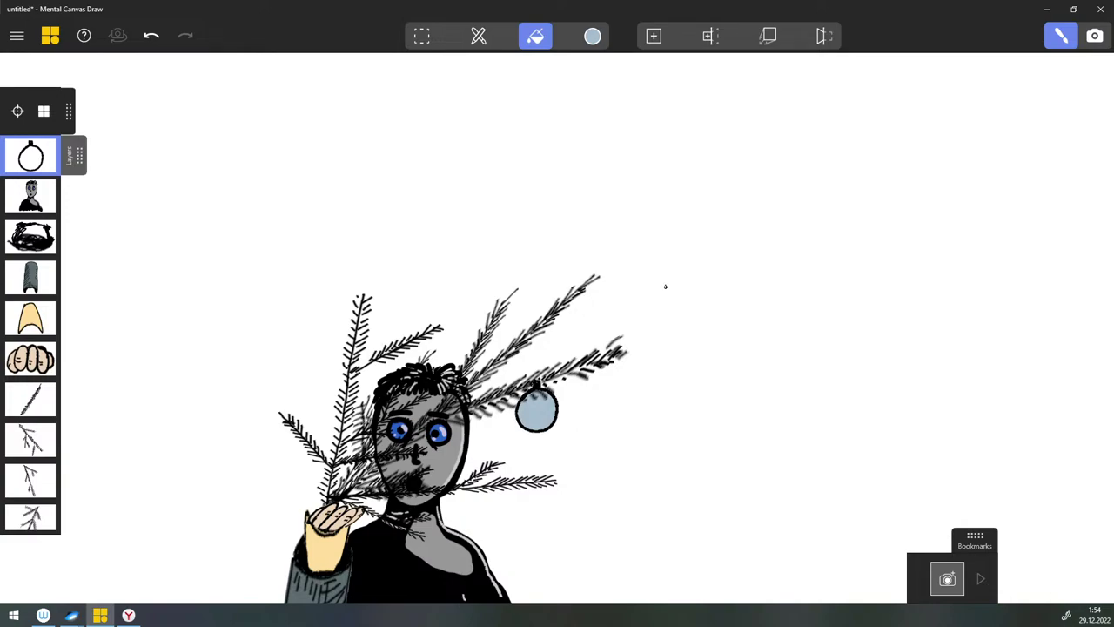
left_click(44, 110)
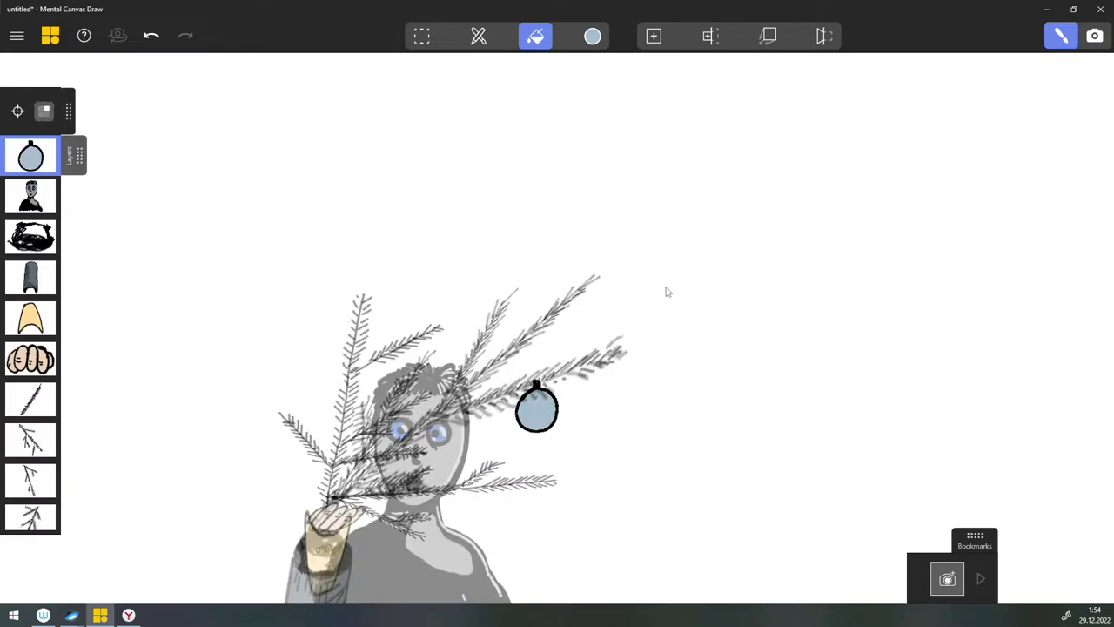
left_click(44, 110)
left_click(592, 36)
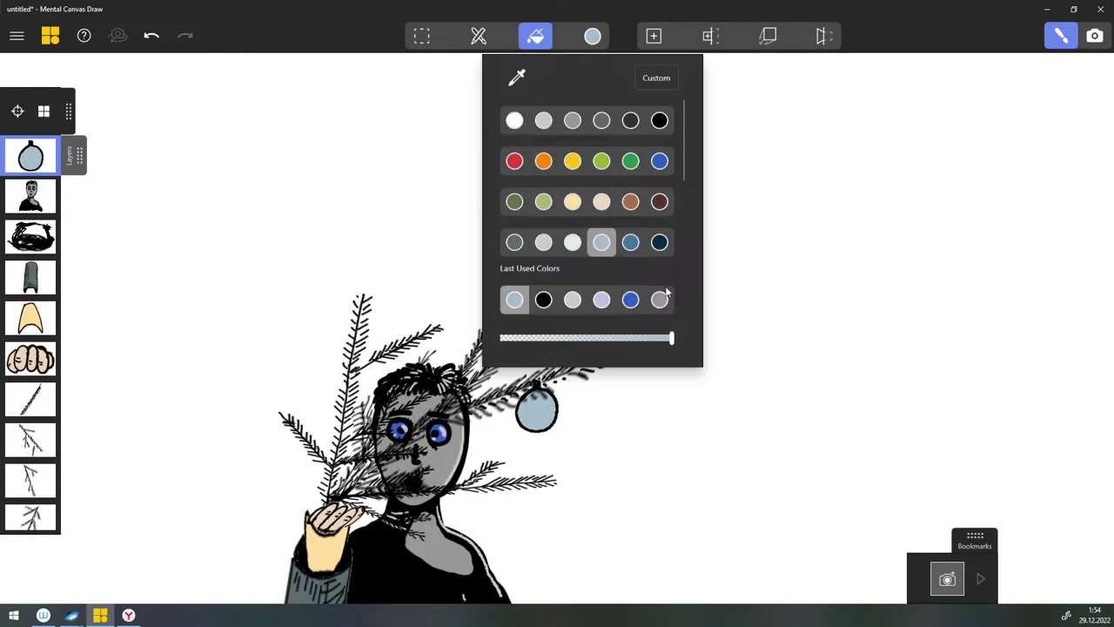
mouse_move(671, 338)
left_mouse_down()
mouse_move(559, 339)
mouse_move(671, 339)
left_mouse_up()
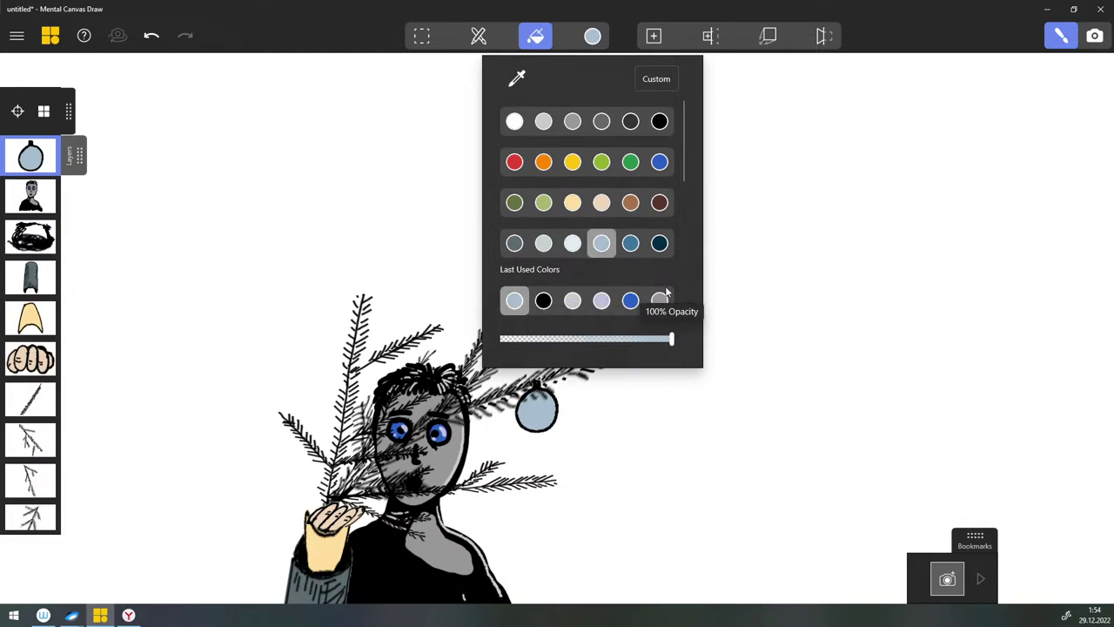
key("Escape")
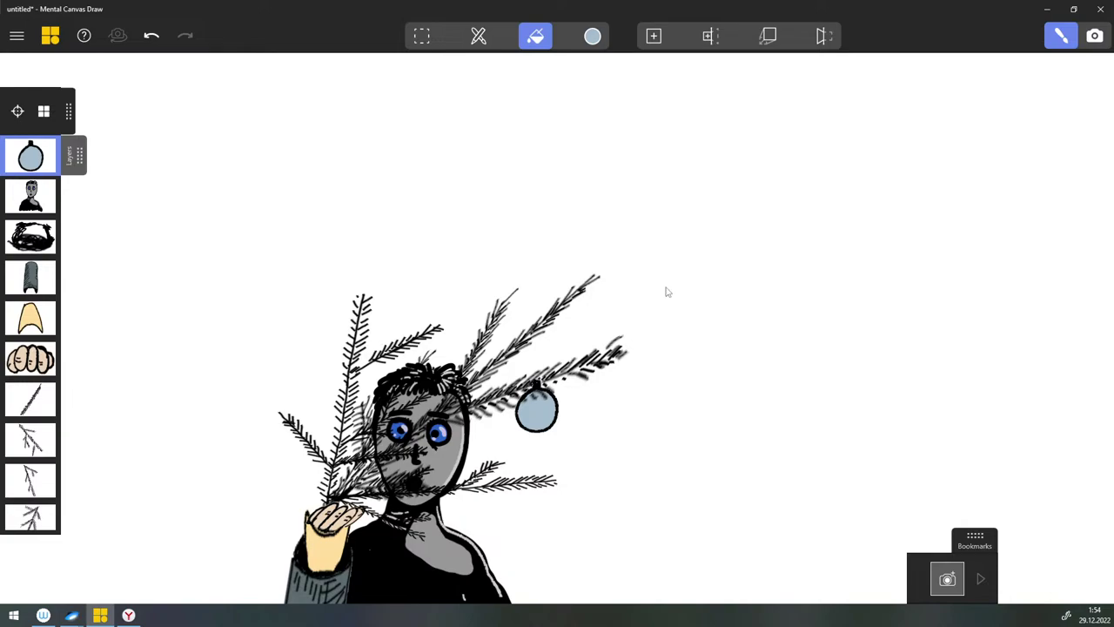
Step: Show the layers of the ornament's canvas and add a new layer above the ornament drawing
left_click(74, 155)
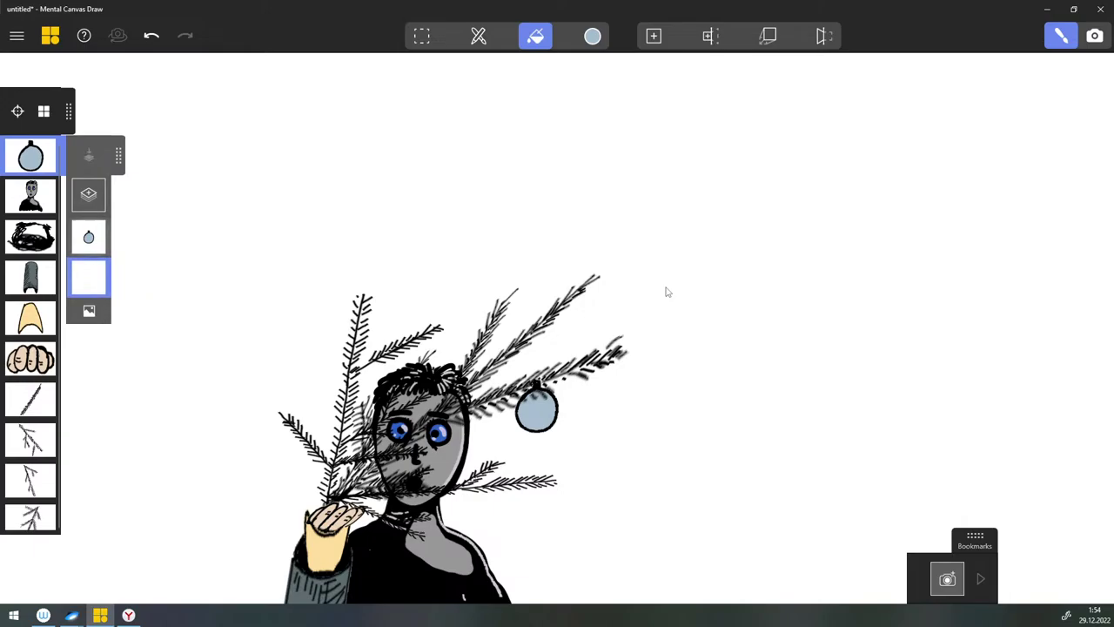
key("Down")
key("Down")
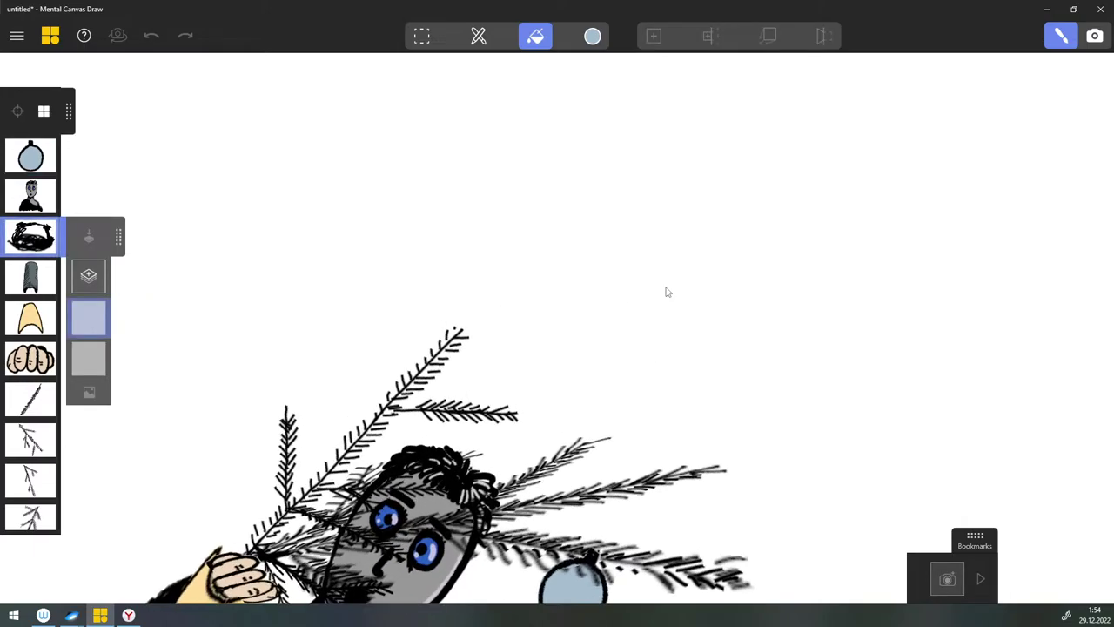
key("Up")
key("Up")
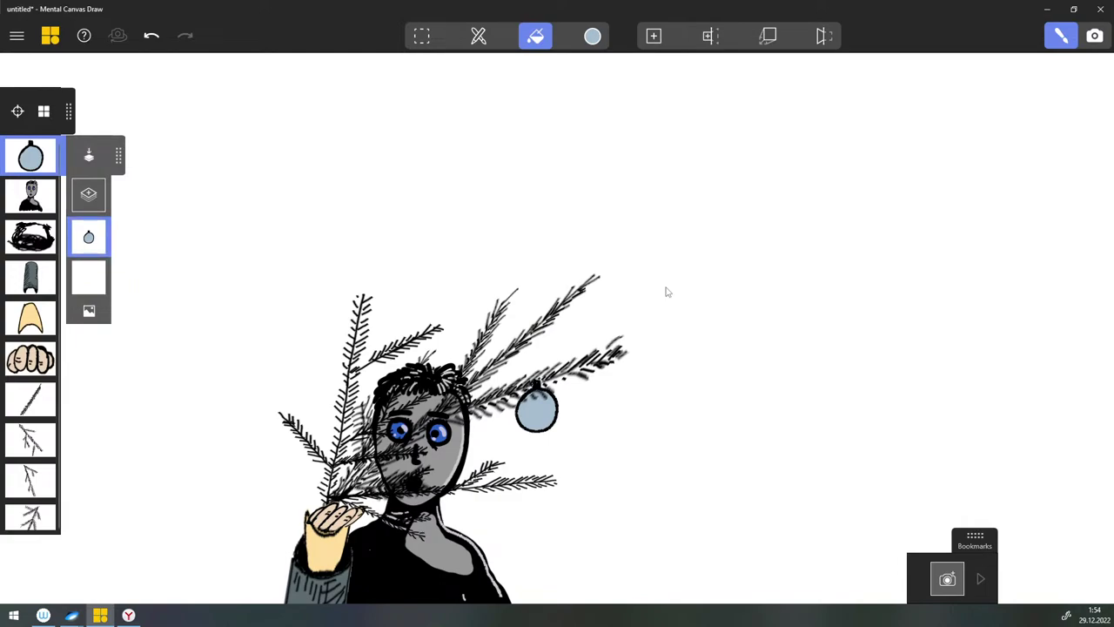
key("ctrl+shift+n")
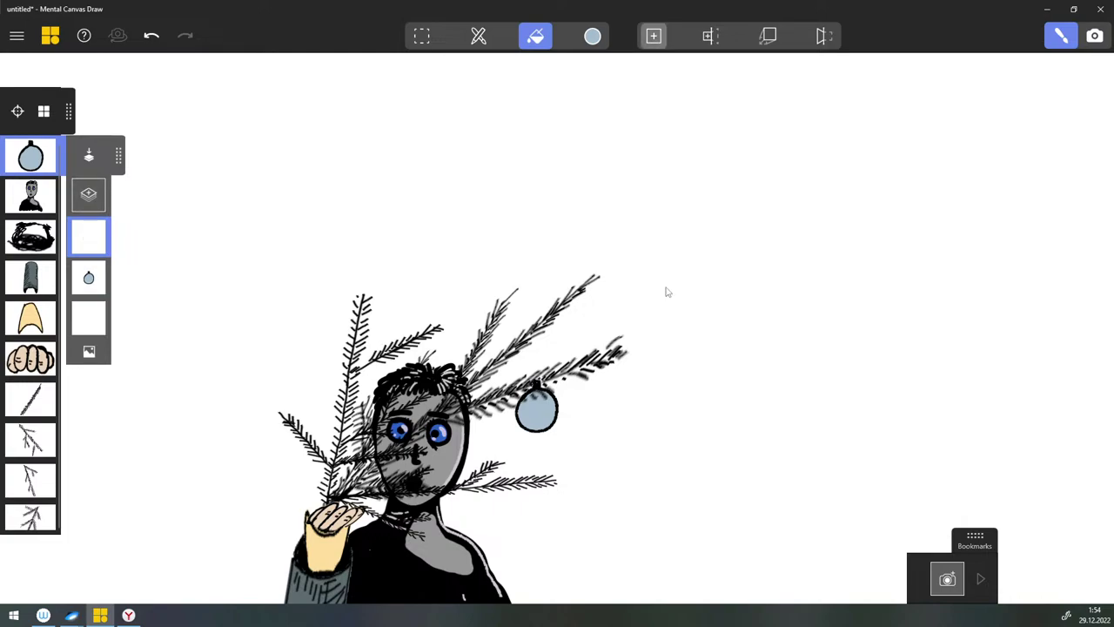
Step: Paint yellow wavy stripes across the ornament with the calligraphy pen at brush size 2
key("b")
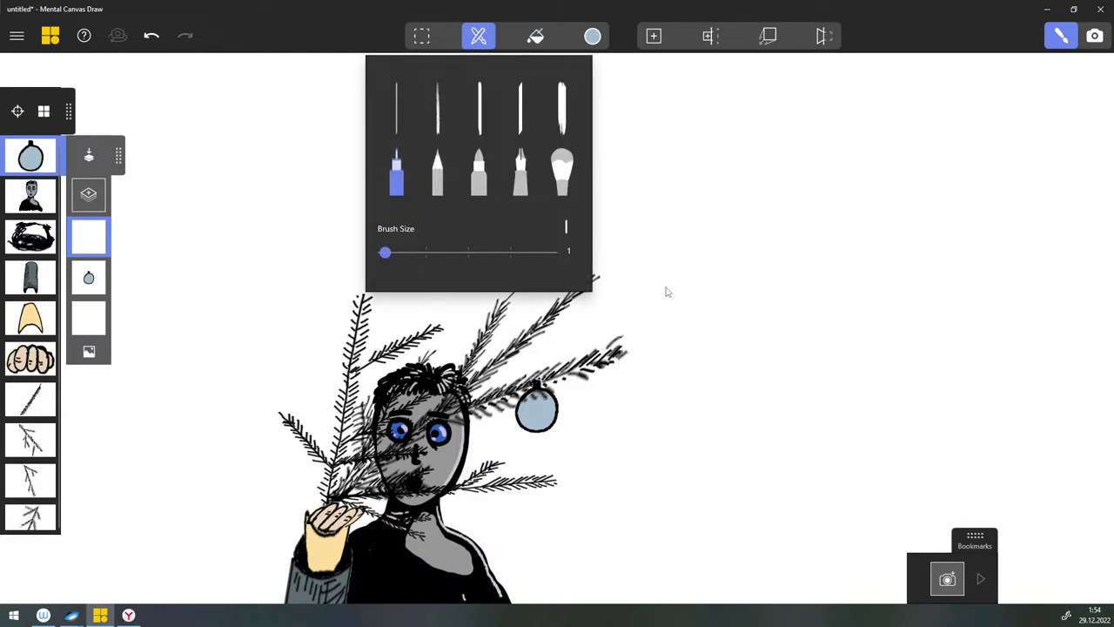
left_click(521, 172)
left_click_drag(428, 252, 387, 251)
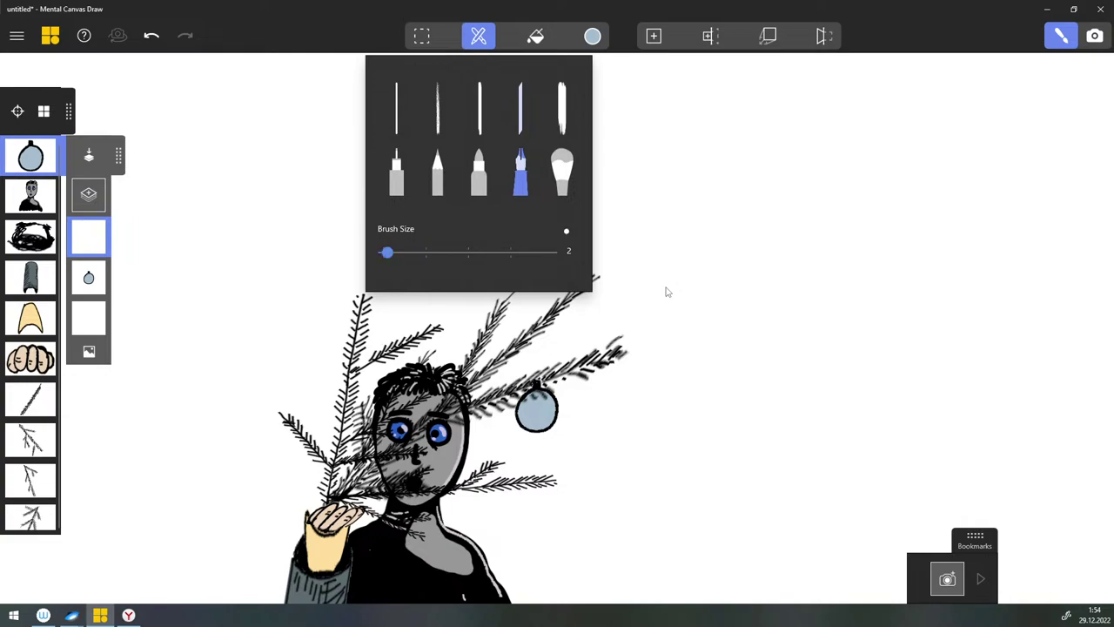
left_click(669, 292)
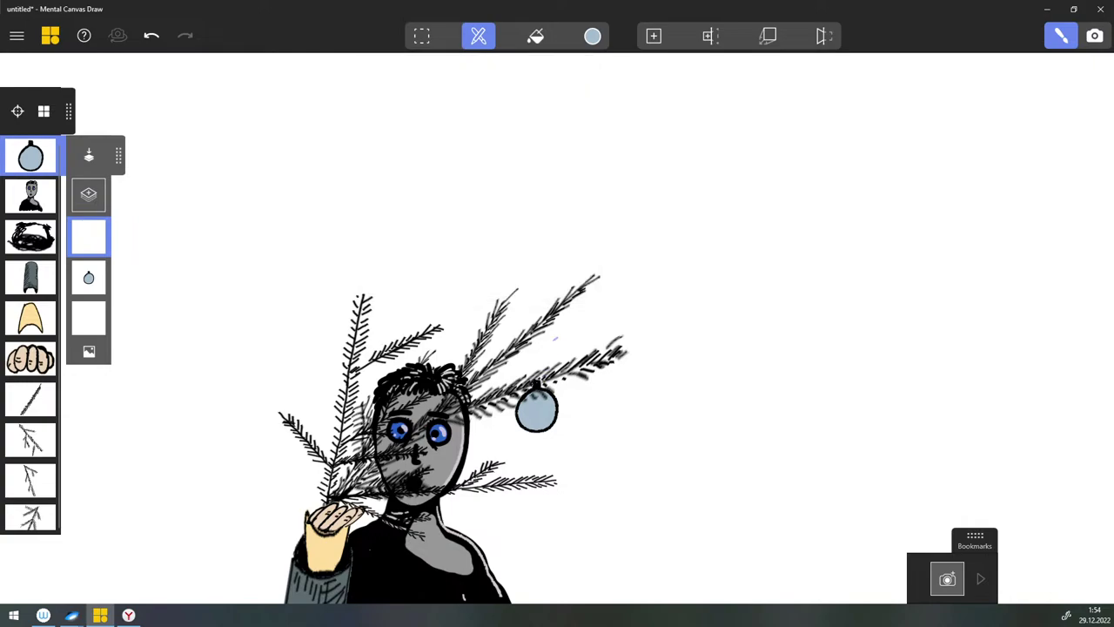
left_click(592, 35)
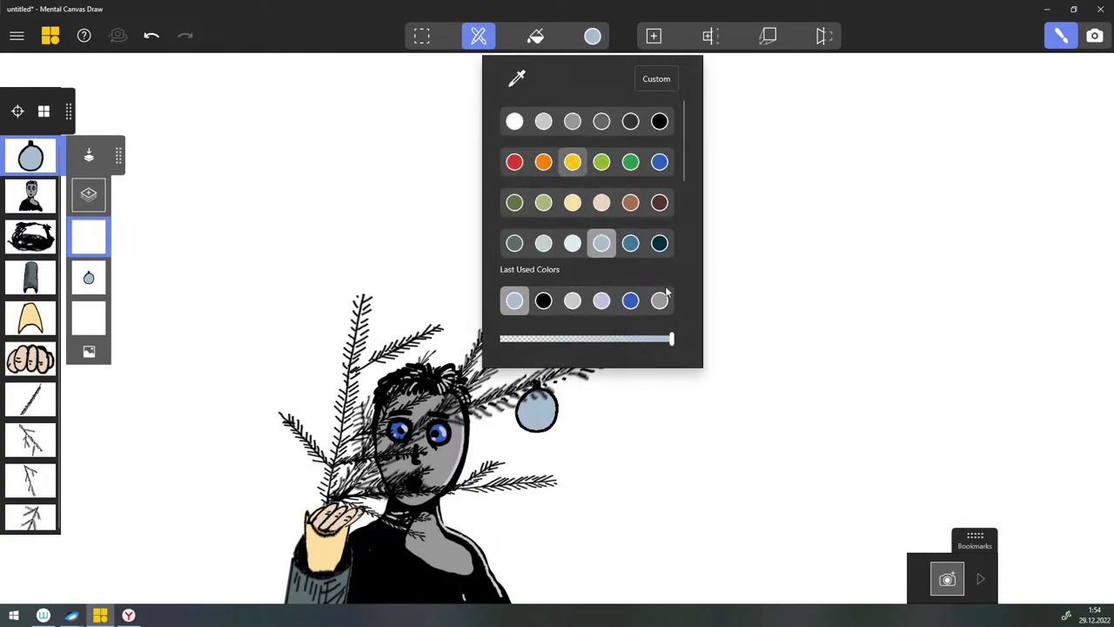
left_click(572, 162)
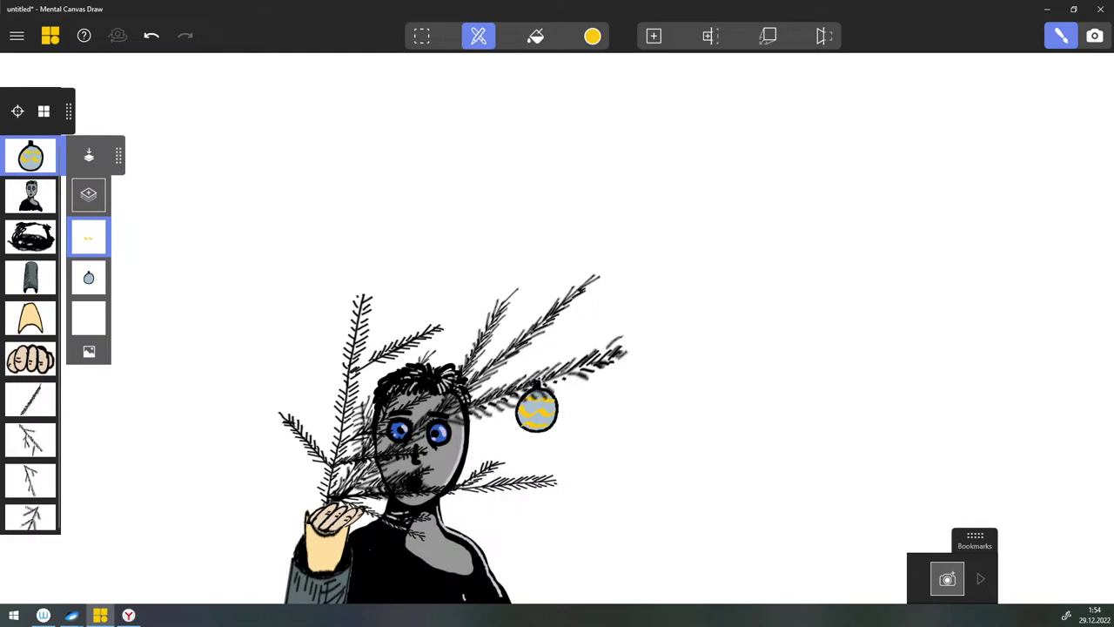
Step: Bookmark two slightly different camera views of the scene and return to the first bookmarked view
left_click(1094, 35)
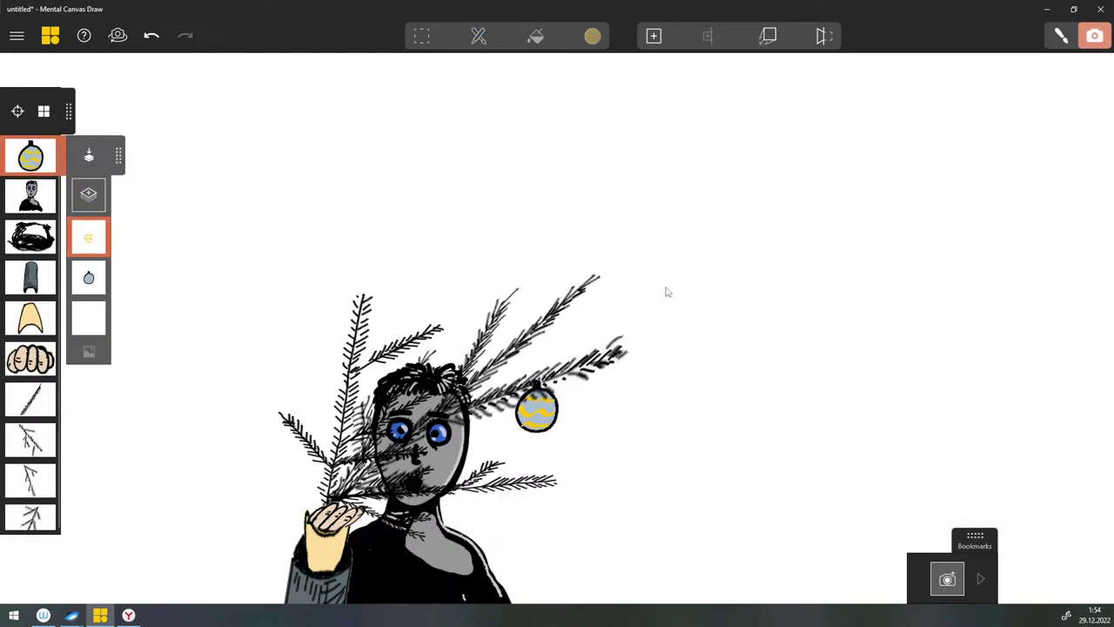
mouse_move(666, 286)
left_mouse_down()
mouse_move(654, 288)
mouse_move(679, 286)
mouse_move(650, 287)
mouse_move(670, 286)
left_mouse_up()
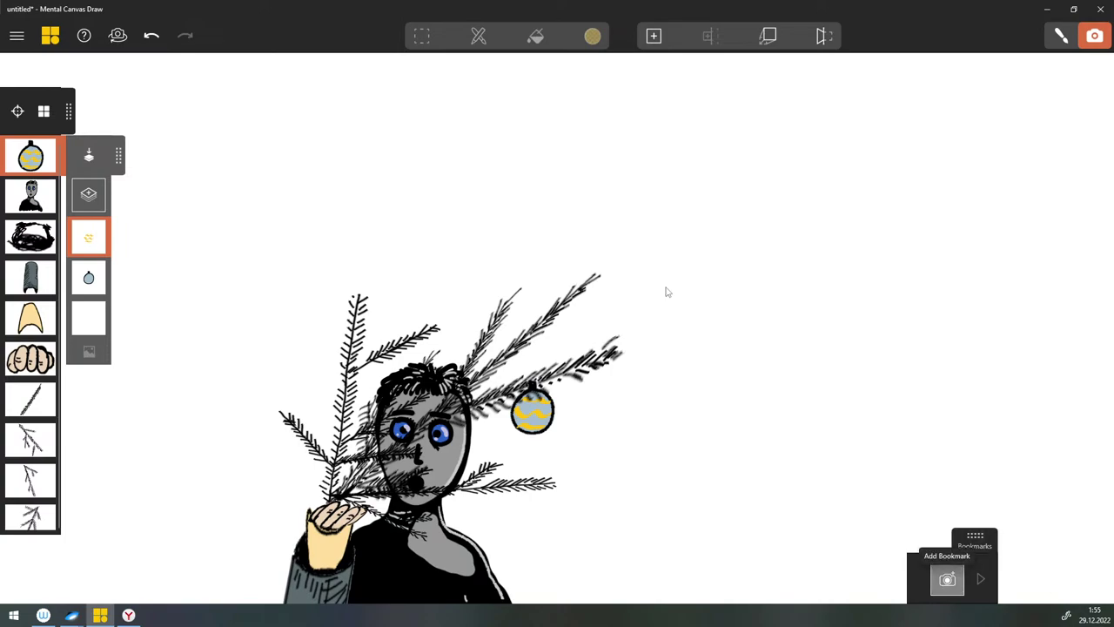
key("b")
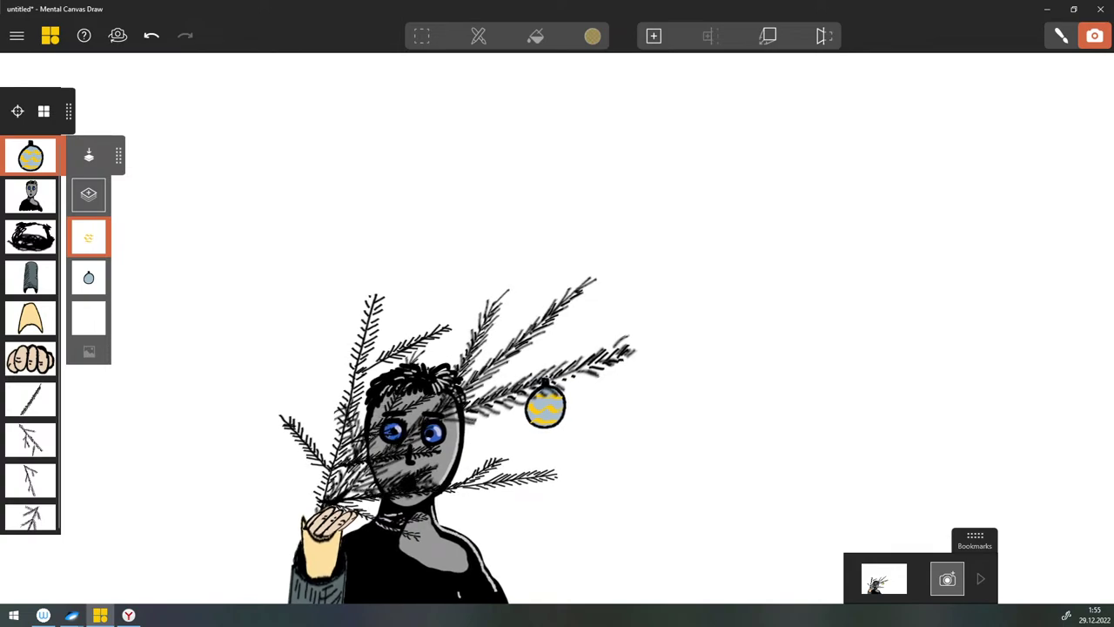
key("b")
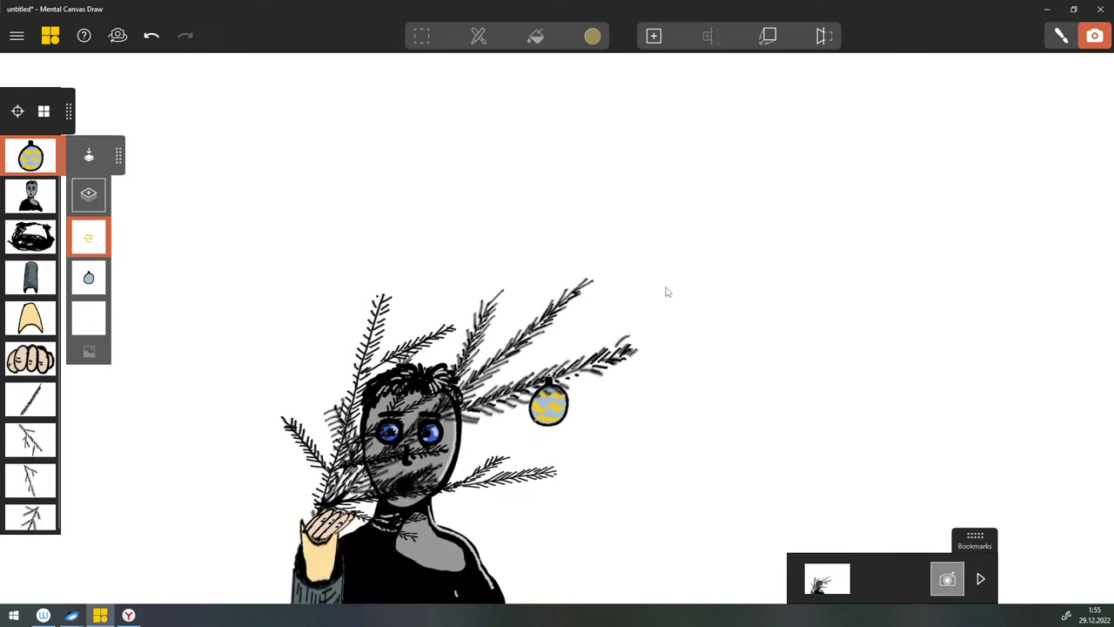
left_click(827, 585)
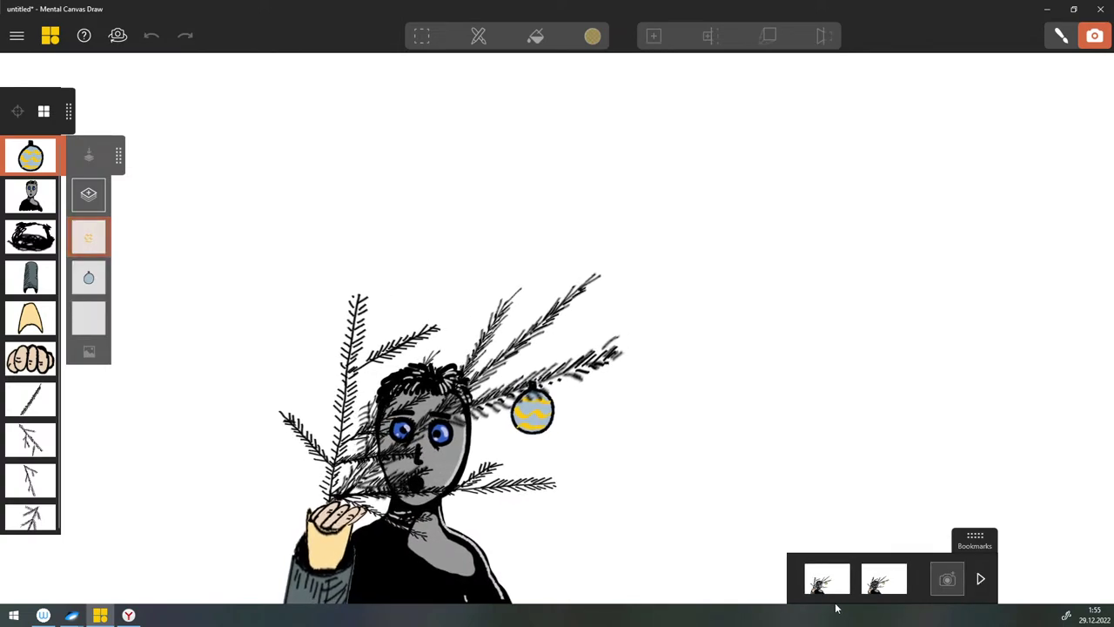
Step: Move the camera progressively closer to the figure and the ornament, and bookmark two of these closer views
left_click(822, 600)
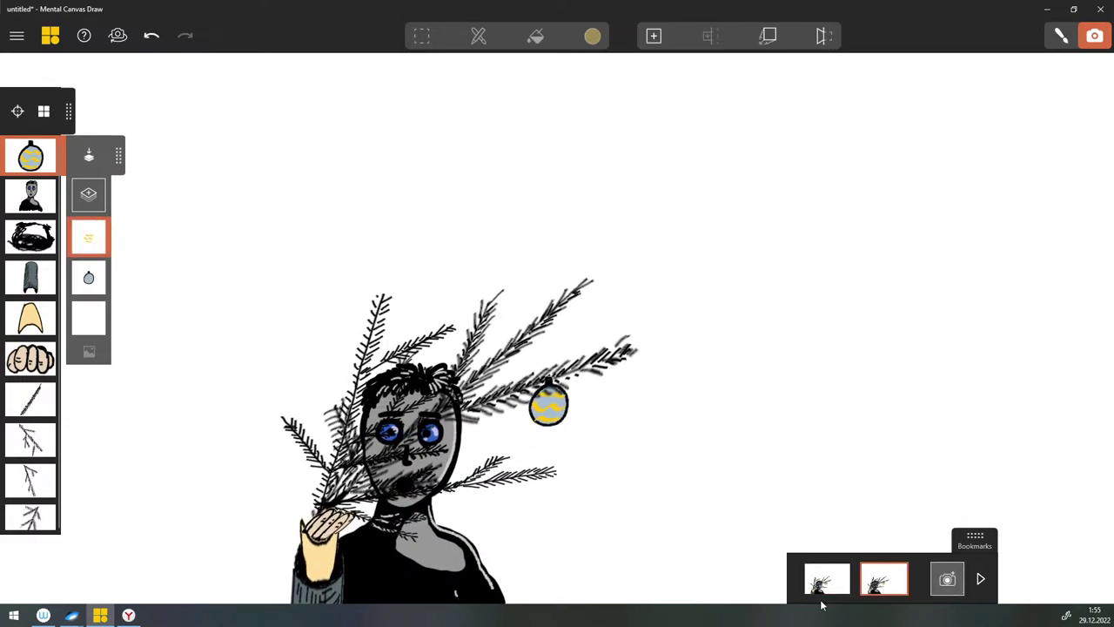
left_click(822, 599)
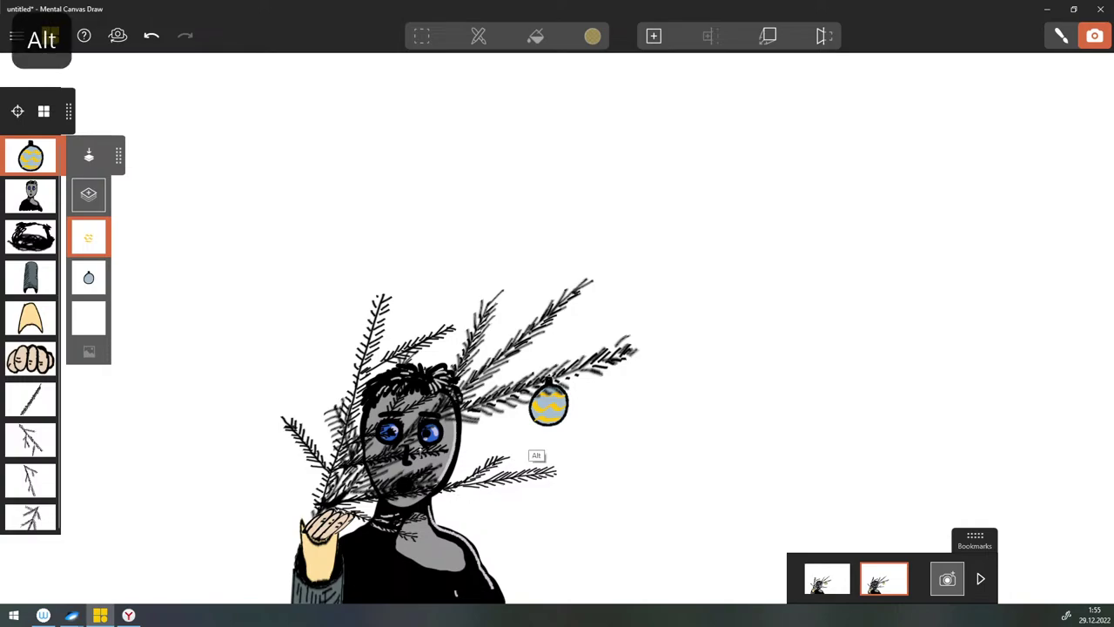
mouse_move(528, 449)
left_mouse_down("alt")
mouse_move(525, 530)
mouse_move(520, 514)
left_mouse_up("alt")
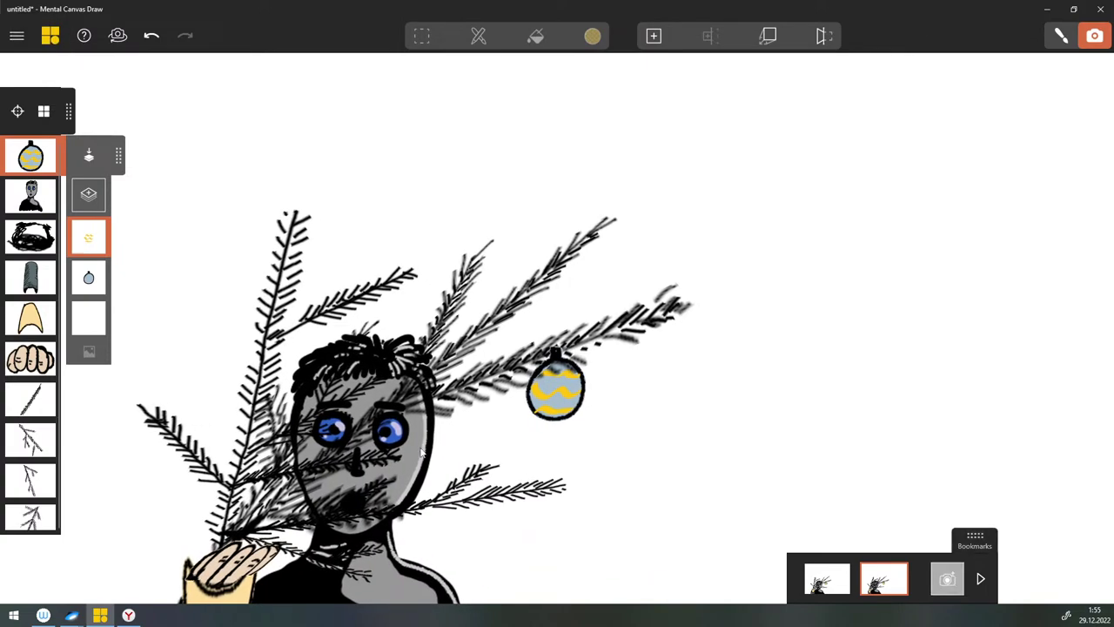
left_click(947, 579)
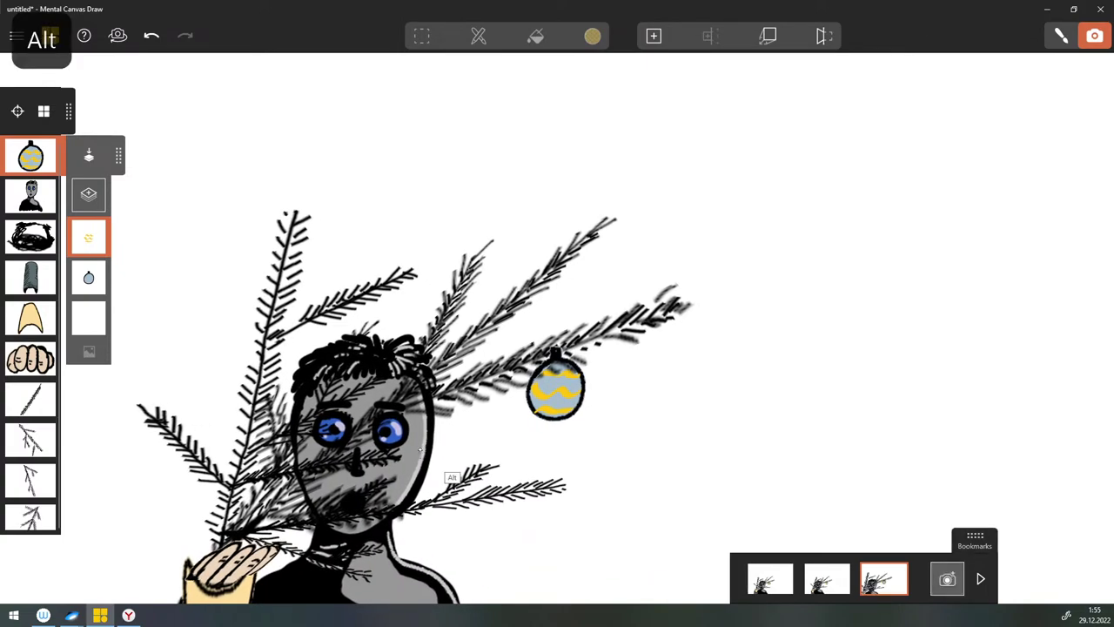
mouse_move(420, 448)
left_mouse_down("alt")
mouse_move(412, 511)
mouse_move(444, 509)
mouse_move(421, 448)
left_mouse_up("alt")
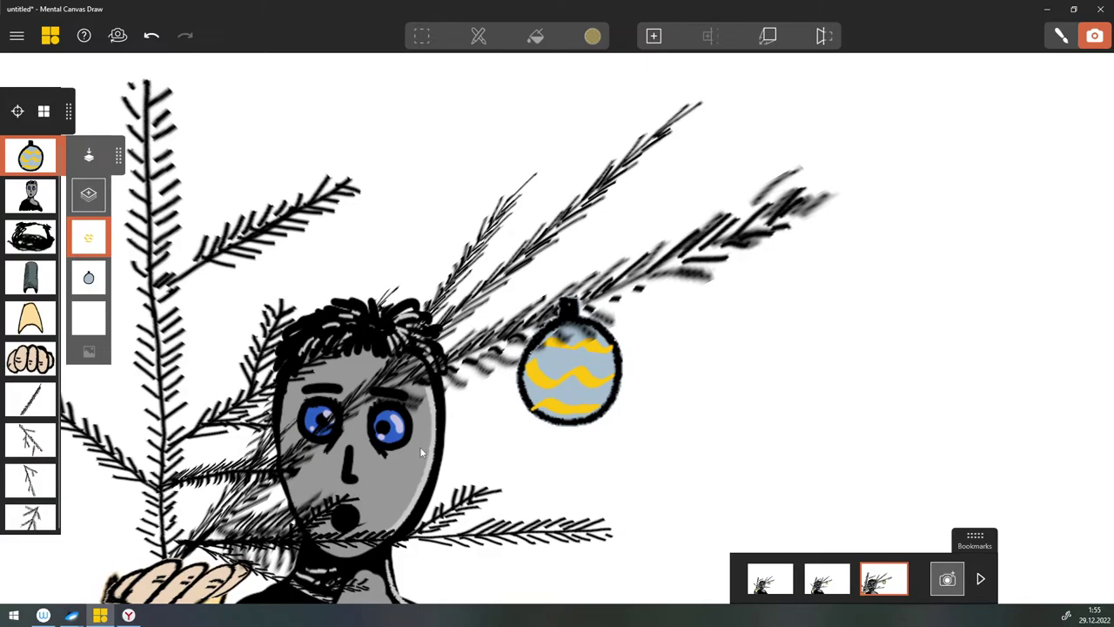
key("ctrl+b")
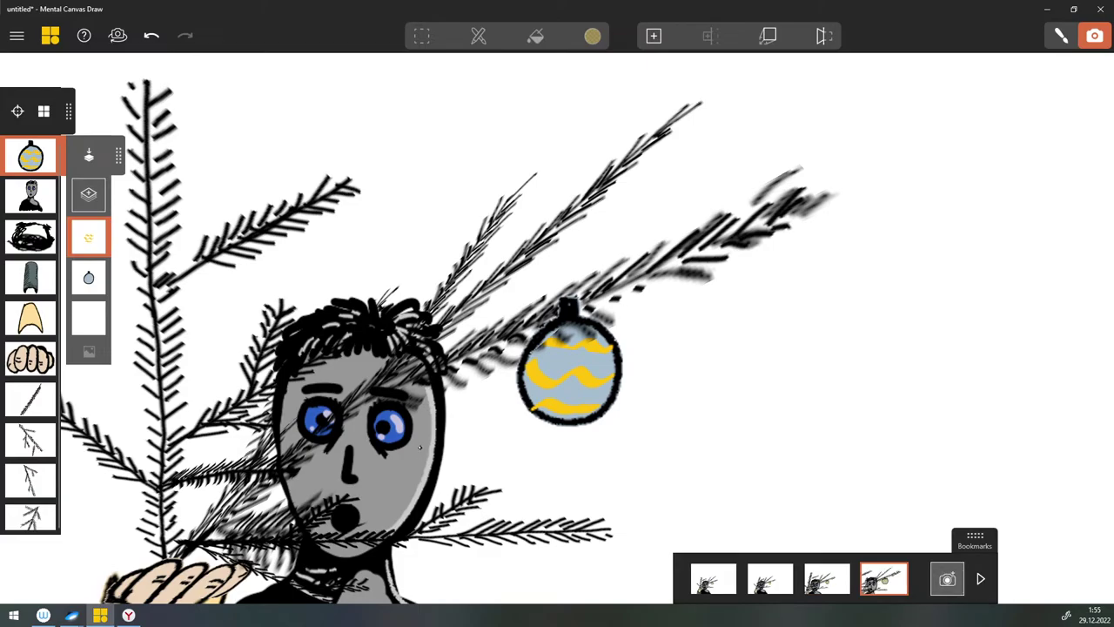
Step: Move the camera past the figure's head into the empty space behind it and bookmark that blank view
left_click_drag(420, 446, 420, 453, "alt")
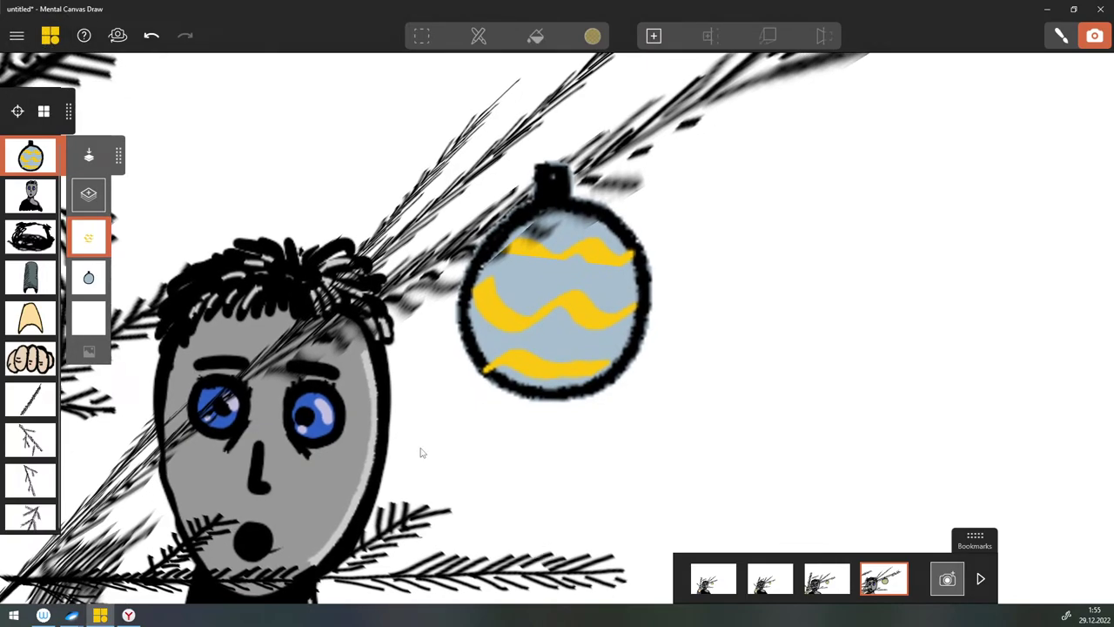
key("Right")
key("Right")
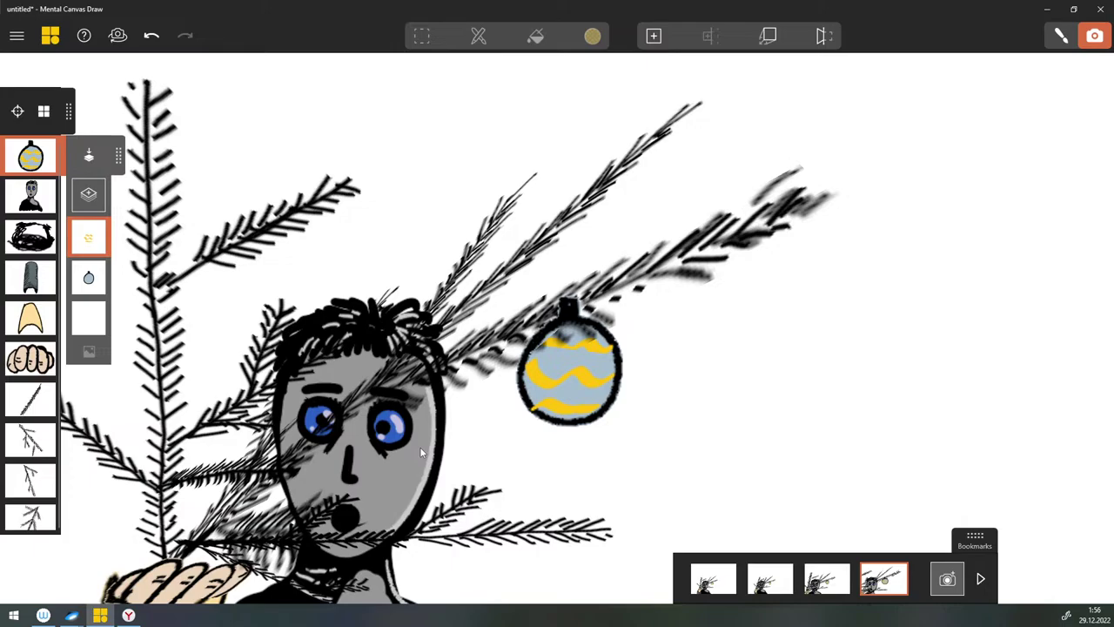
left_click_drag(419, 447, 409, 529, "alt")
scroll(419, 453, "up", 5, "alt")
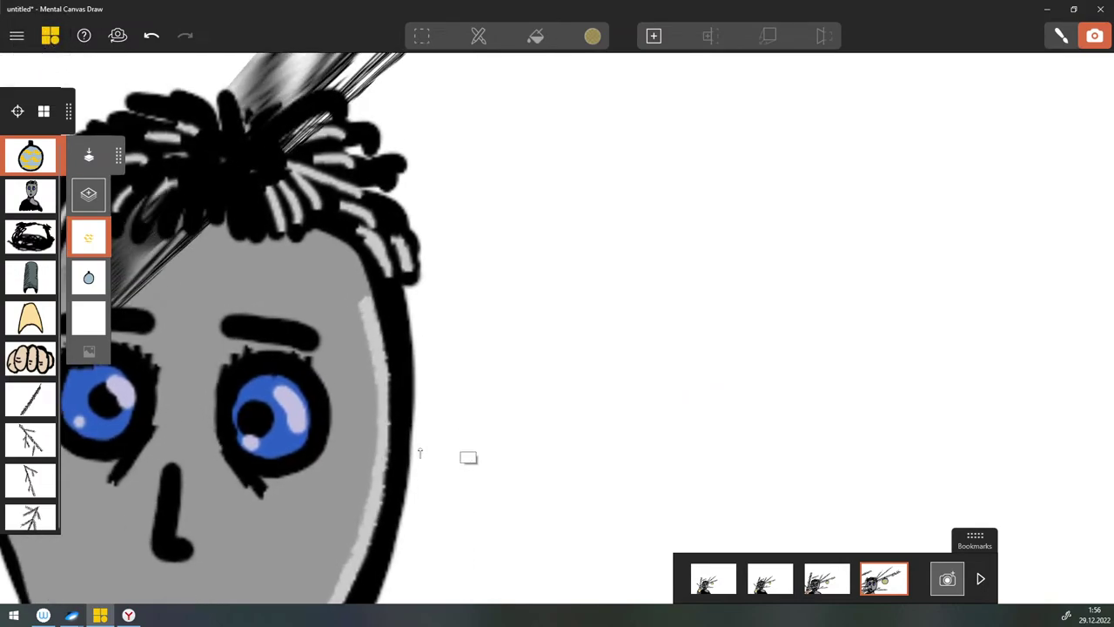
scroll(420, 453, "up", 5, "alt")
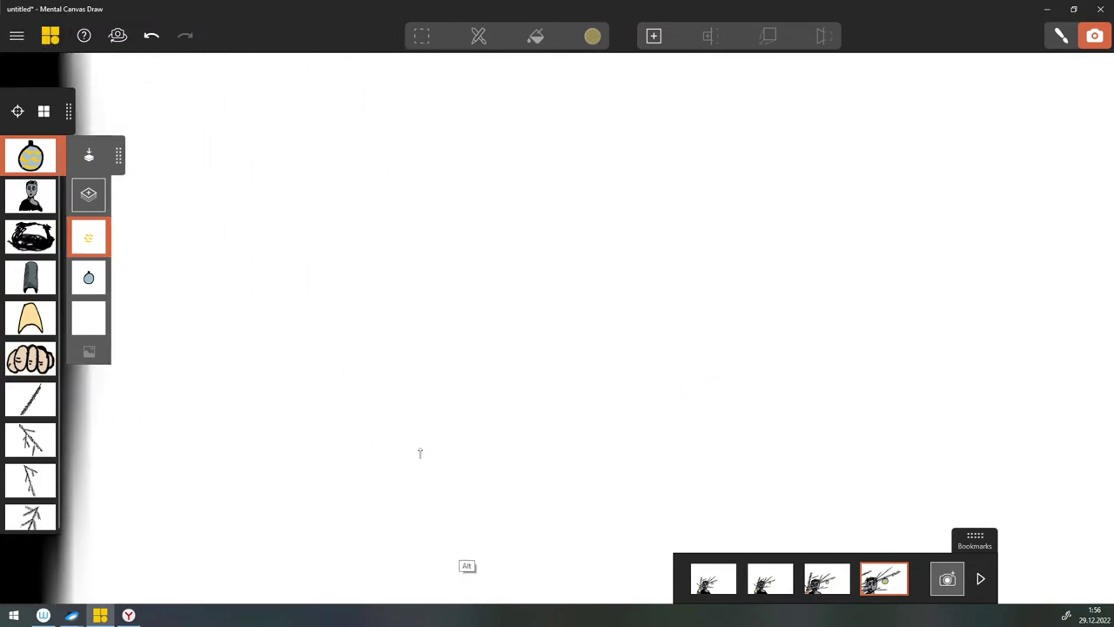
key("ctrl+b")
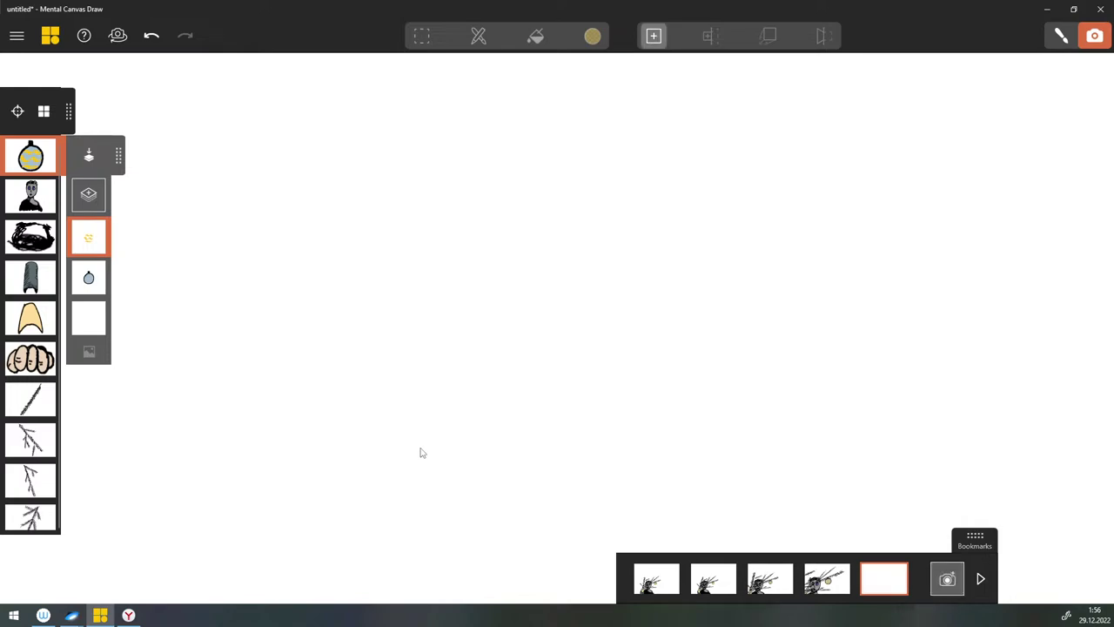
Step: Add a new canvas in the empty space behind the figure and switch the drawing colour to black
key("n")
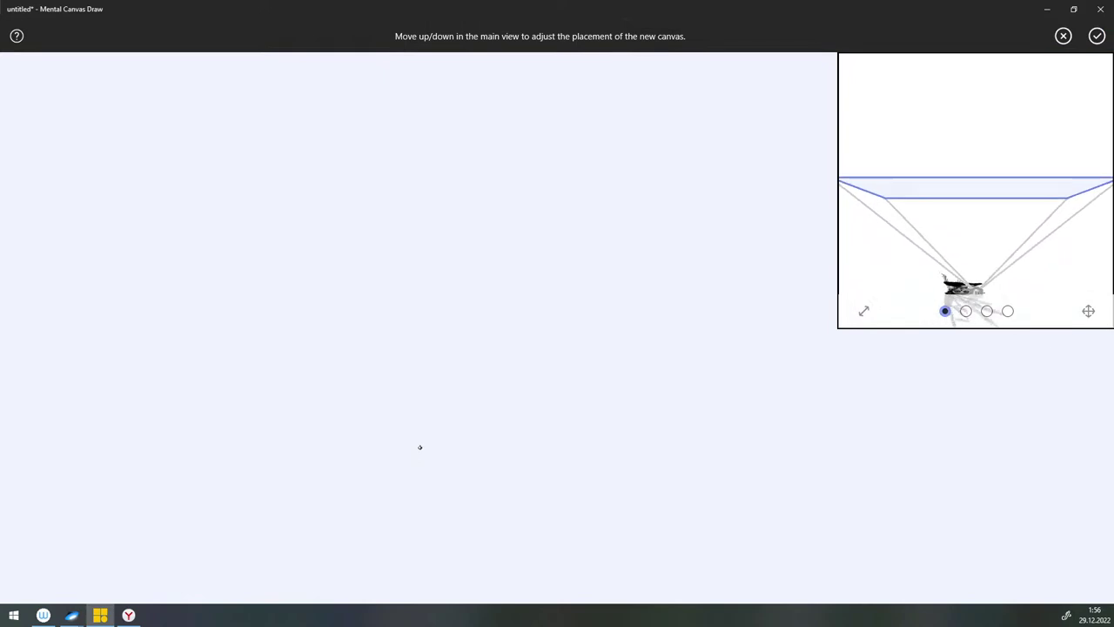
key("Return")
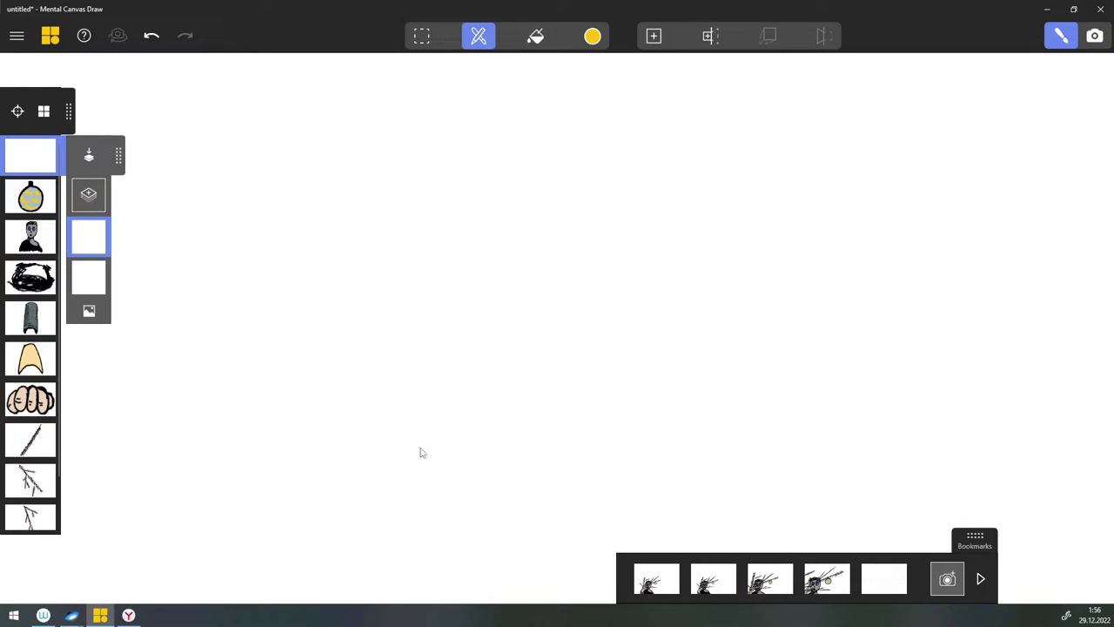
left_click_drag(467, 277, 471, 273)
left_click(592, 36)
left_click(658, 121)
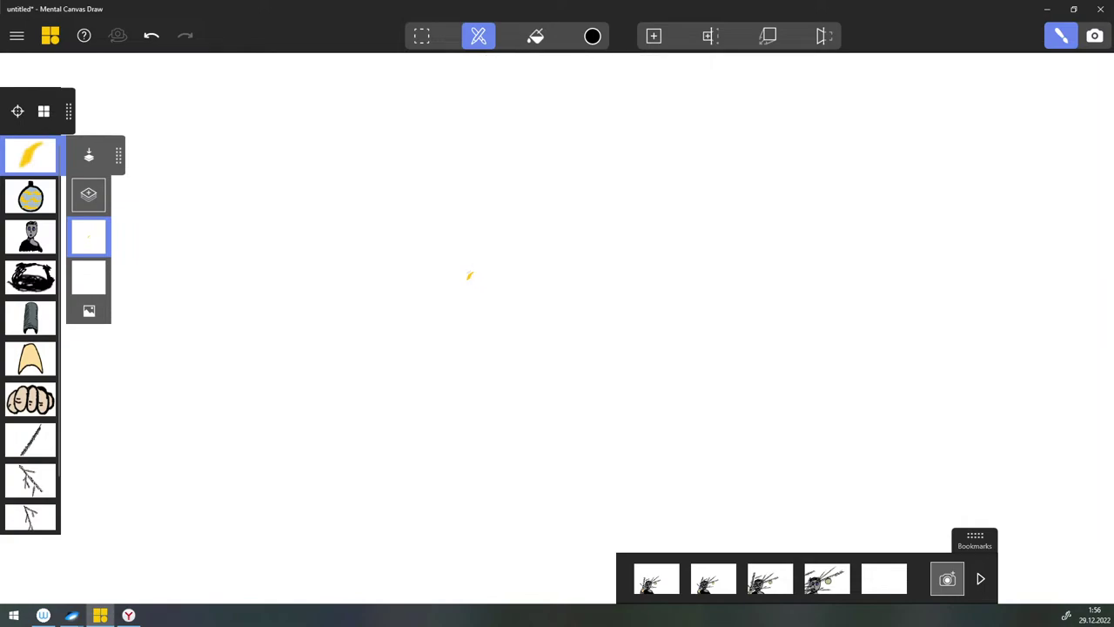
Step: Draw the narrow crown of a fir tree on the new canvas with short slanted black strokes on both sides
left_click_drag(475, 272, 432, 345)
left_click_drag(465, 300, 432, 352)
left_click_drag(462, 317, 427, 371)
left_click_drag(460, 349, 427, 389)
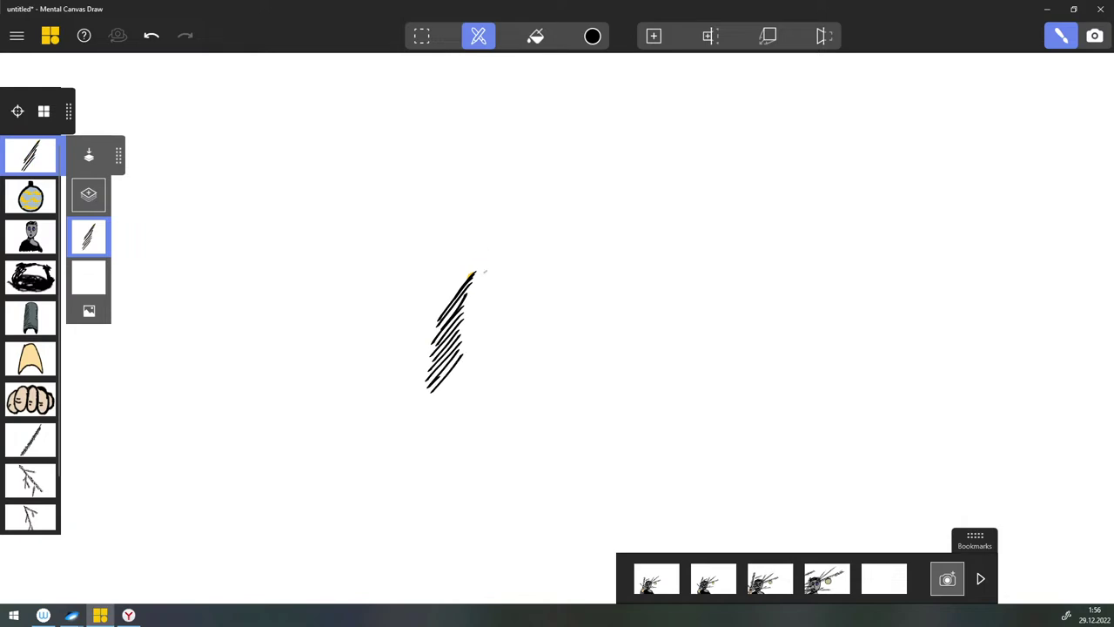
left_click_drag(470, 275, 483, 336)
left_click_drag(463, 315, 491, 379)
left_click_drag(466, 353, 490, 400)
mouse_move(464, 372)
left_mouse_down()
mouse_move(487, 405)
mouse_move(475, 397)
mouse_move(430, 413)
left_mouse_up()
mouse_move(459, 382)
left_mouse_down()
mouse_move(422, 427)
mouse_move(437, 424)
left_mouse_up()
mouse_move(465, 397)
left_mouse_down()
mouse_move(419, 456)
mouse_move(485, 442)
left_mouse_up()
left_click_drag(462, 411, 486, 463)
left_click_drag(423, 390, 446, 382)
left_click_drag(424, 402, 452, 389)
mouse_move(429, 419)
left_mouse_down()
mouse_move(455, 407)
mouse_move(452, 418)
left_mouse_up()
left_click_drag(431, 435, 490, 431)
left_click_drag(473, 412, 492, 406)
mouse_move(479, 391)
left_mouse_down()
mouse_move(498, 395)
mouse_move(499, 373)
left_mouse_up()
mouse_move(481, 349)
left_mouse_down()
mouse_move(499, 357)
mouse_move(500, 335)
left_mouse_up()
mouse_move(448, 321)
left_mouse_down()
mouse_move(424, 323)
mouse_move(433, 328)
left_mouse_up()
left_click_drag(466, 338, 435, 357)
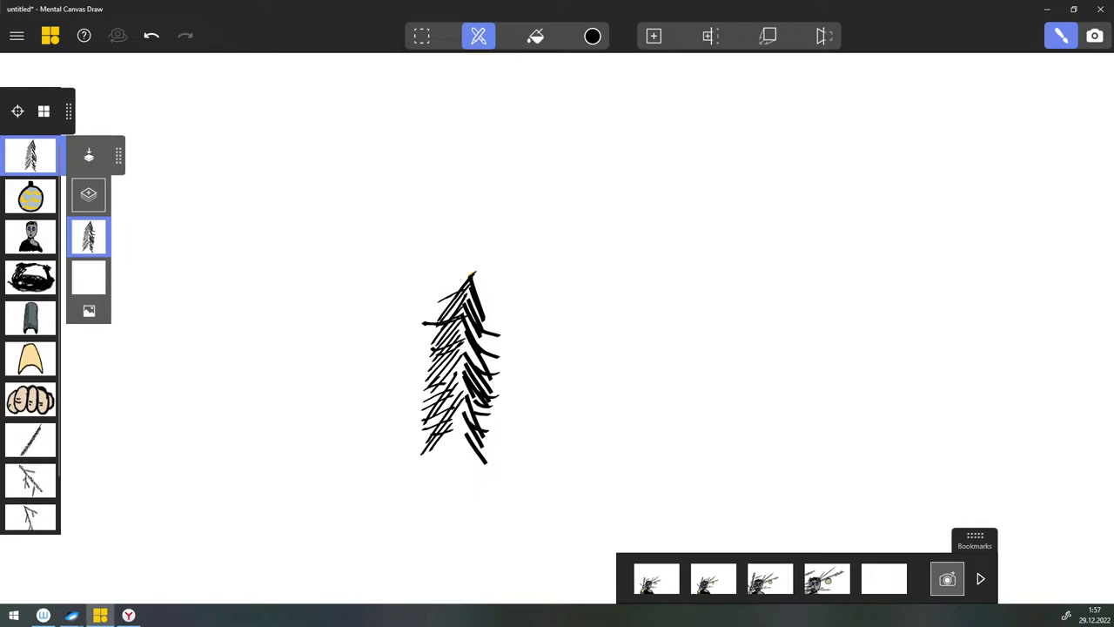
left_click_drag(464, 289, 437, 303)
mouse_move(472, 273)
left_mouse_down()
mouse_move(455, 282)
mouse_move(492, 296)
left_mouse_up()
left_click_drag(481, 303, 504, 320)
mouse_move(481, 333)
left_mouse_down()
mouse_move(498, 345)
mouse_move(502, 369)
left_mouse_up()
Step: Draw a thick black trunk through the crown's centre, extending below the lowest needles
left_click_drag(465, 306, 452, 505)
left_click_drag(461, 362, 458, 533)
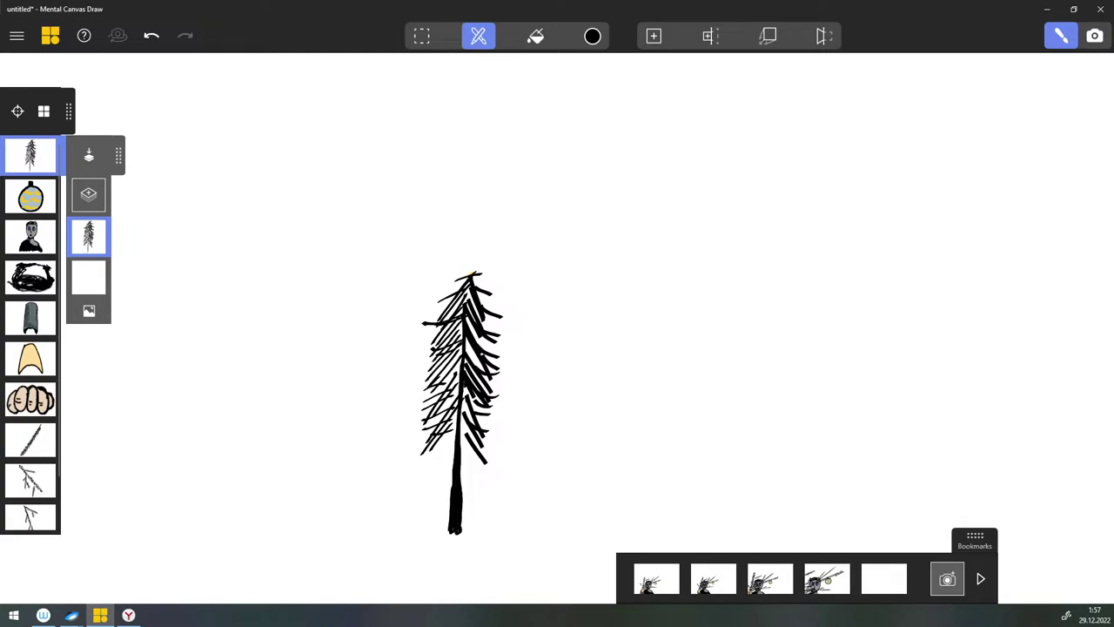
left_click_drag(457, 400, 461, 444)
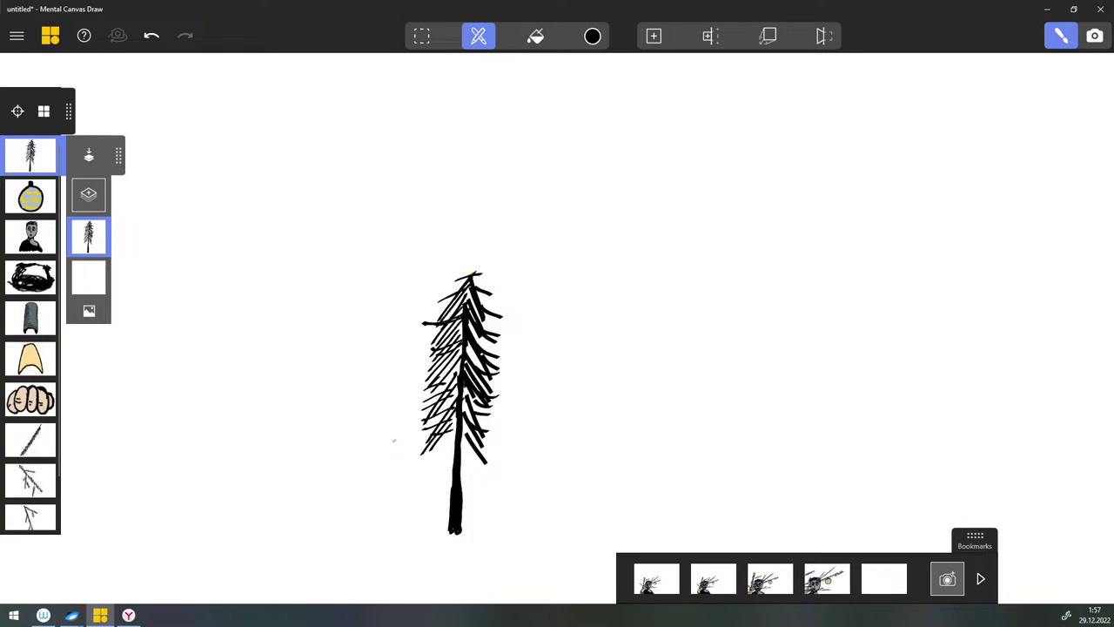
Step: Draw pairs of long curved branches reaching out from both sides of the fir tree
mouse_move(357, 453)
left_mouse_down()
mouse_move(452, 432)
mouse_move(501, 468)
mouse_move(578, 474)
left_mouse_up()
mouse_move(378, 415)
left_mouse_down()
mouse_move(454, 398)
mouse_move(536, 409)
left_mouse_up()
left_click_drag(400, 355, 554, 342)
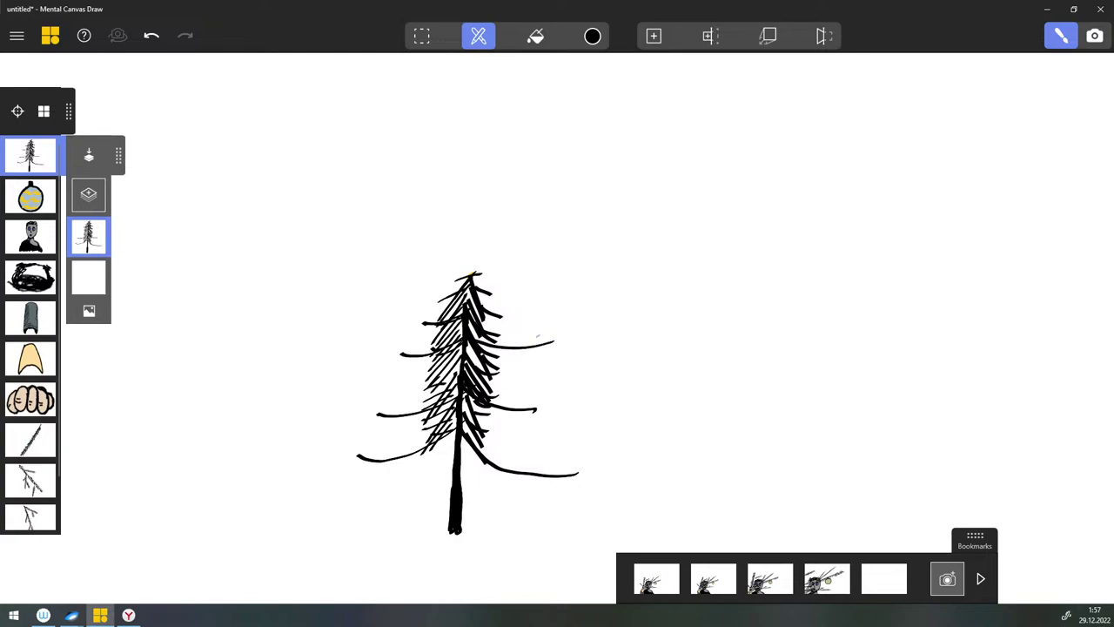
mouse_move(435, 305)
left_mouse_down()
mouse_move(470, 294)
mouse_move(537, 300)
left_mouse_up()
Step: Cover the fir's left-hand branches with short needle strokes and thicken the branches near the treetop
mouse_move(401, 352)
left_mouse_down()
mouse_move(437, 353)
mouse_move(440, 316)
mouse_move(463, 319)
mouse_move(435, 324)
left_mouse_up()
left_click_drag(413, 329, 446, 312)
mouse_move(430, 305)
left_mouse_down()
mouse_move(508, 294)
mouse_move(509, 309)
mouse_move(529, 322)
left_mouse_up()
left_click_drag(510, 317, 534, 334)
mouse_move(398, 409)
left_mouse_down()
mouse_move(381, 415)
mouse_move(394, 415)
left_mouse_up()
left_click_drag(432, 404, 381, 423)
mouse_move(421, 413)
left_mouse_down()
mouse_move(393, 423)
mouse_move(414, 421)
left_mouse_up()
mouse_move(450, 402)
left_mouse_down()
mouse_move(432, 418)
mouse_move(411, 396)
mouse_move(421, 392)
left_mouse_up()
left_click_drag(450, 369, 418, 381)
left_click_drag(456, 362, 430, 378)
left_click_drag(378, 456, 361, 448)
mouse_move(393, 454)
left_mouse_down()
mouse_move(373, 446)
mouse_move(385, 444)
left_mouse_up()
left_click_drag(425, 448, 409, 437)
left_click_drag(453, 436, 425, 429)
mouse_move(383, 463)
left_mouse_down()
mouse_move(360, 472)
mouse_move(377, 470)
left_mouse_up()
mouse_move(423, 449)
left_mouse_down()
mouse_move(392, 470)
mouse_move(408, 470)
left_mouse_up()
left_click_drag(444, 440, 432, 462)
Step: Add short needle strokes along the three long lower branches on the fir's right side
mouse_move(456, 434)
left_mouse_down()
mouse_move(445, 450)
mouse_move(494, 475)
mouse_move(550, 482)
left_mouse_up()
left_click_drag(474, 441, 493, 449)
left_click_drag(484, 446, 526, 470)
left_click_drag(512, 466, 561, 476)
left_click_drag(554, 469, 568, 474)
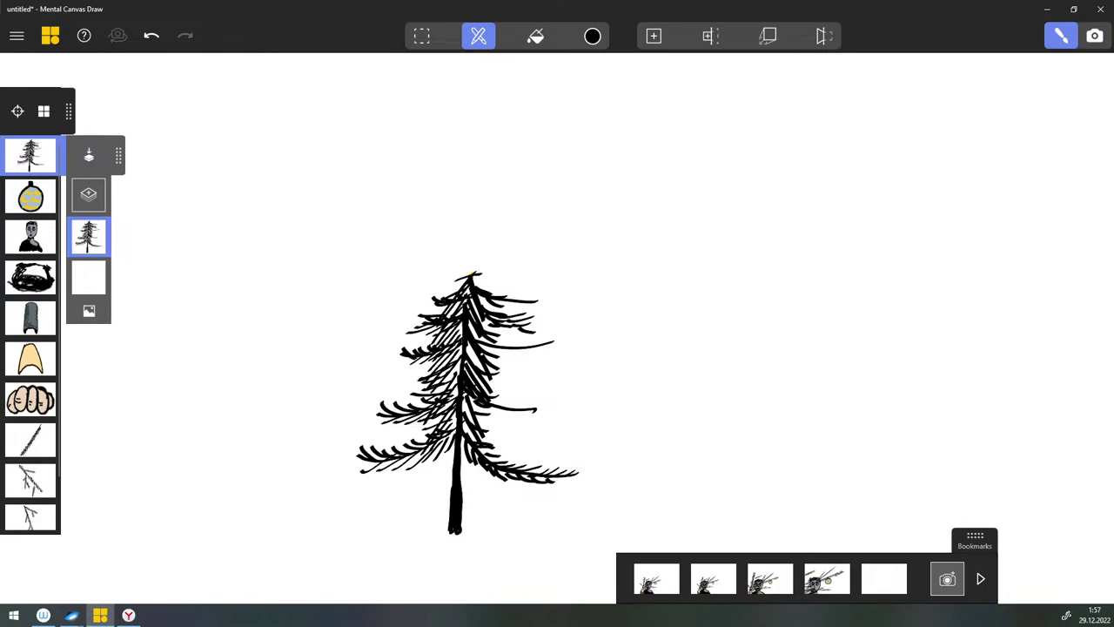
left_click_drag(481, 402, 510, 419)
mouse_move(508, 412)
left_mouse_down()
mouse_move(545, 423)
mouse_move(517, 406)
mouse_move(561, 398)
left_mouse_up()
left_click_drag(487, 353, 500, 366)
left_click_drag(497, 350, 519, 366)
mouse_move(515, 350)
left_mouse_down()
mouse_move(548, 360)
mouse_move(526, 345)
mouse_move(561, 333)
left_mouse_up()
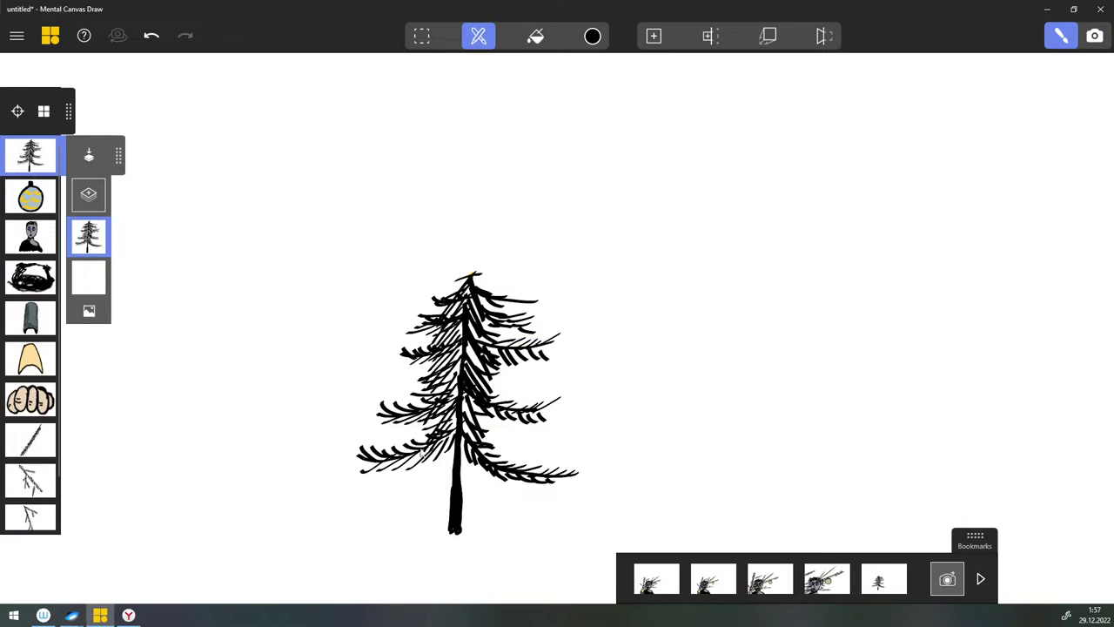
Step: Switch between the bookmarked close-up of the figure and ornament and the bookmarked fir tree view to check the camera transition
left_click(827, 579)
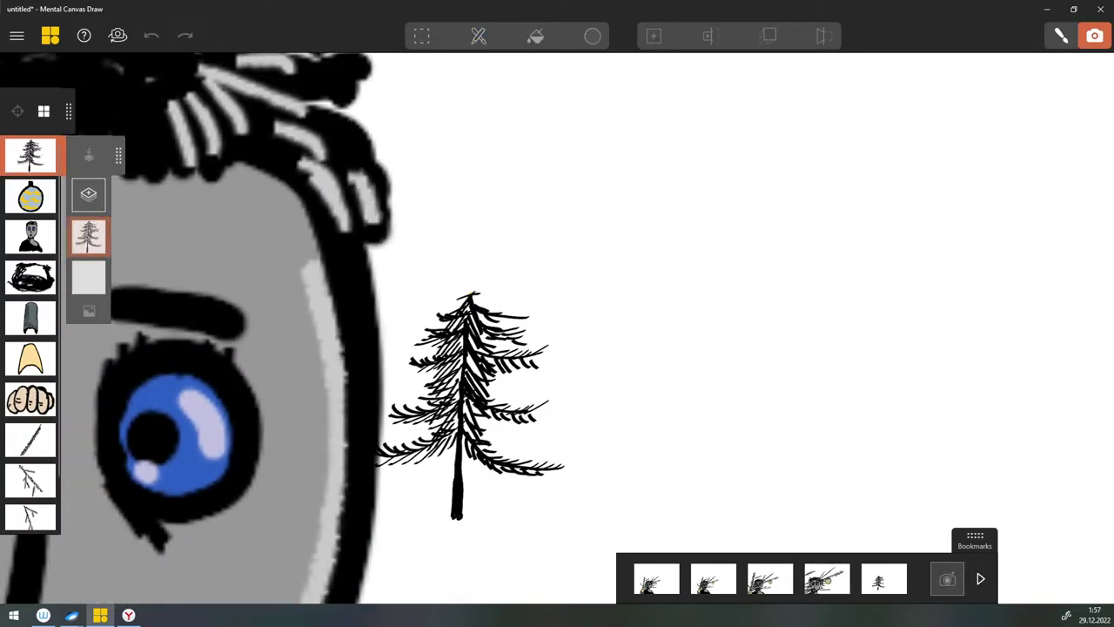
left_click(870, 592)
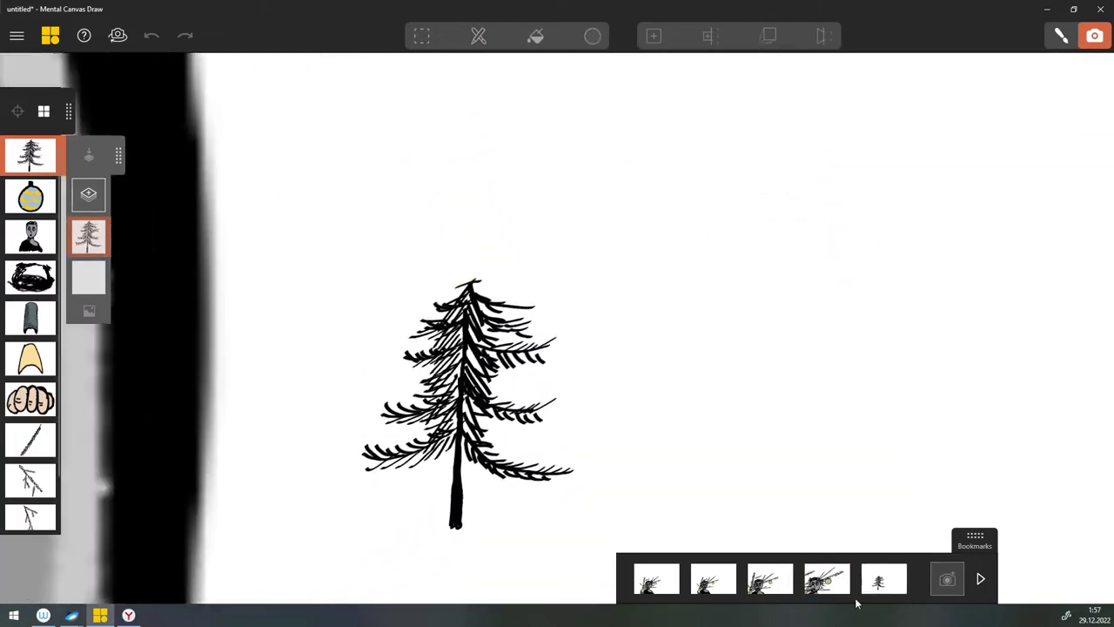
left_click(818, 592)
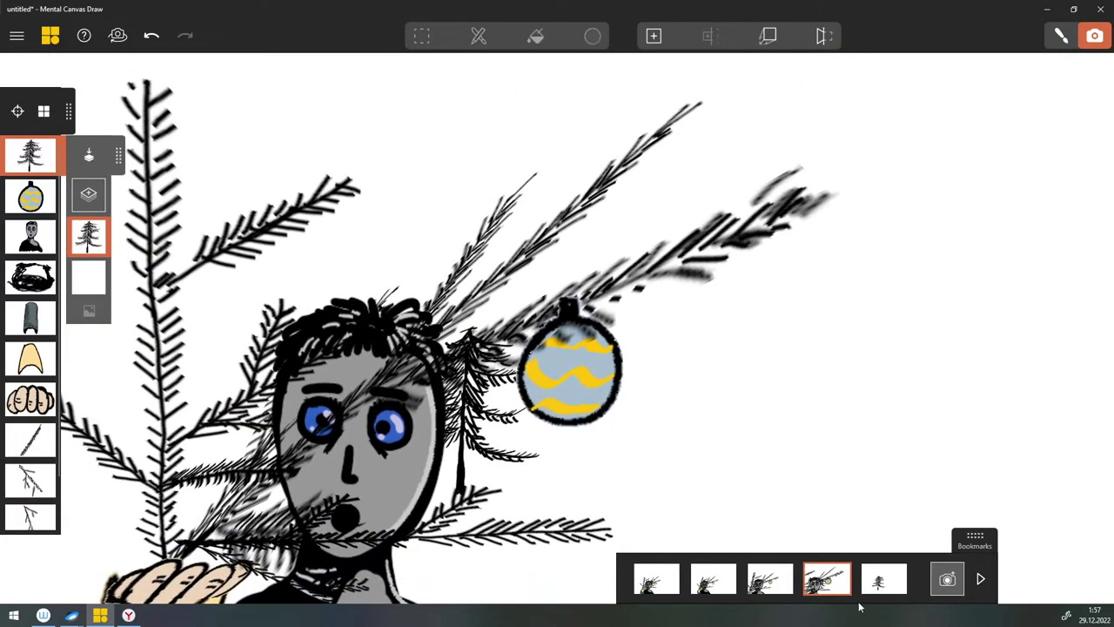
left_click(869, 592)
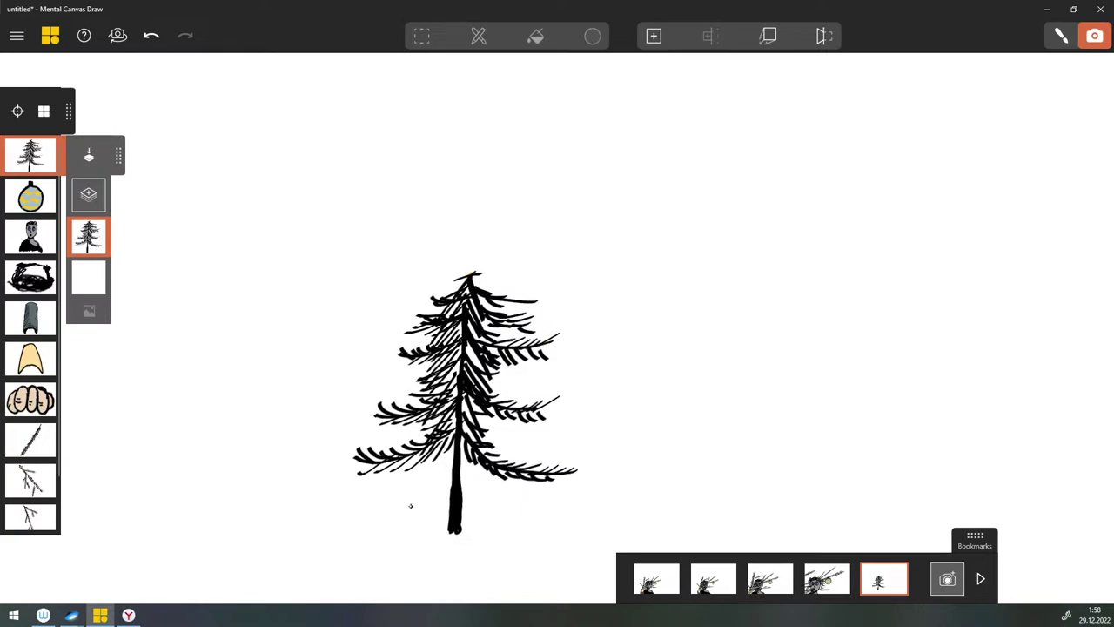
Step: Draw wavy black ground lines beneath the fir tree, extending to both sides of its trunk
key("b")
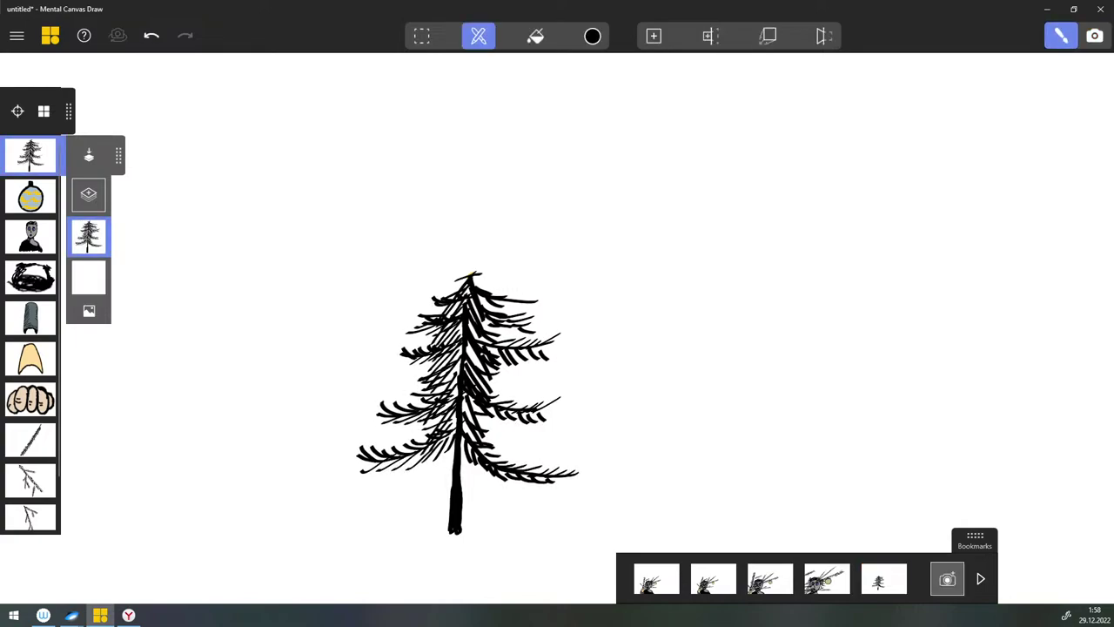
left_click_drag(431, 534, 514, 536)
left_click_drag(367, 540, 513, 541)
left_click_drag(406, 552, 590, 543)
left_click_drag(251, 548, 388, 542)
left_click_drag(339, 563, 459, 565)
mouse_move(514, 568)
left_mouse_down()
mouse_move(598, 567)
mouse_move(679, 540)
left_mouse_up()
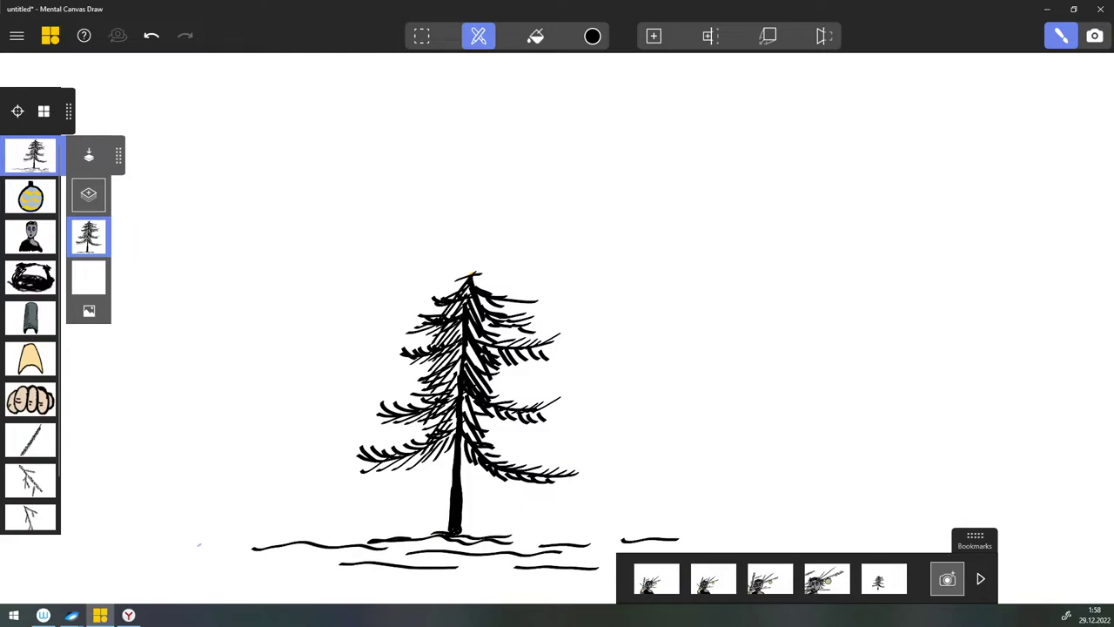
Step: Extend the ground lines to the left and draw four small black stumps on both sides of the fir
mouse_move(168, 549)
left_mouse_down()
mouse_move(384, 566)
mouse_move(409, 515)
mouse_move(419, 534)
left_mouse_up()
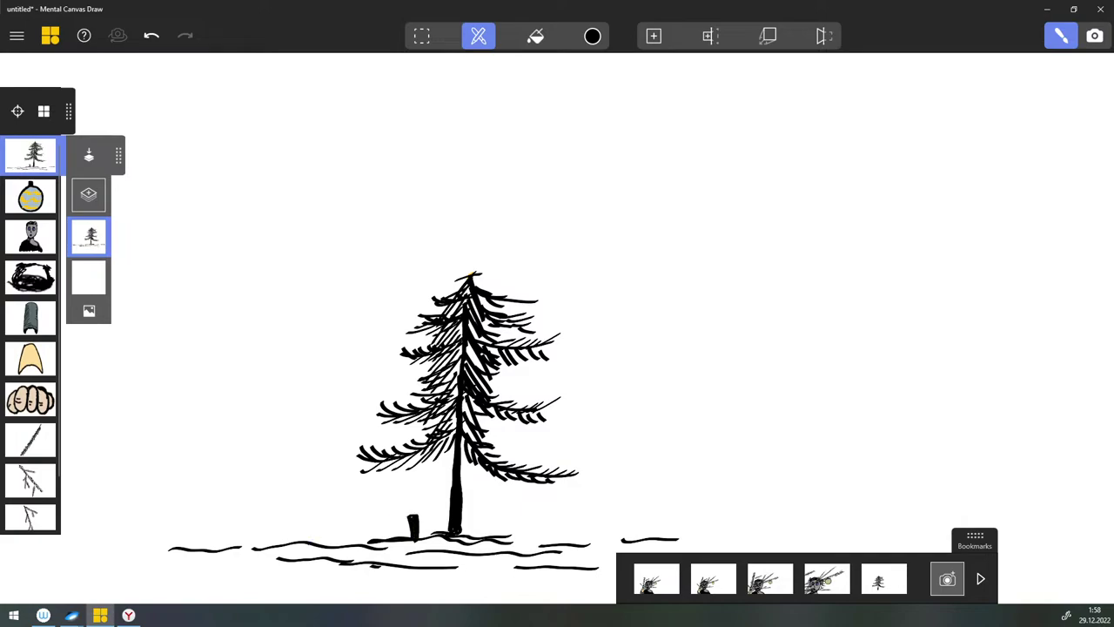
left_click_drag(308, 542, 309, 522)
left_click_drag(310, 522, 318, 541)
left_click_drag(568, 544, 570, 526)
left_click_drag(571, 526, 576, 545)
left_click_drag(662, 539, 664, 525)
left_click_drag(664, 525, 671, 540)
Step: Draw a thin broken trunk with two small needled twigs at the far left end of the ground
mouse_move(188, 547)
left_mouse_down()
mouse_move(191, 474)
mouse_move(189, 547)
left_mouse_up()
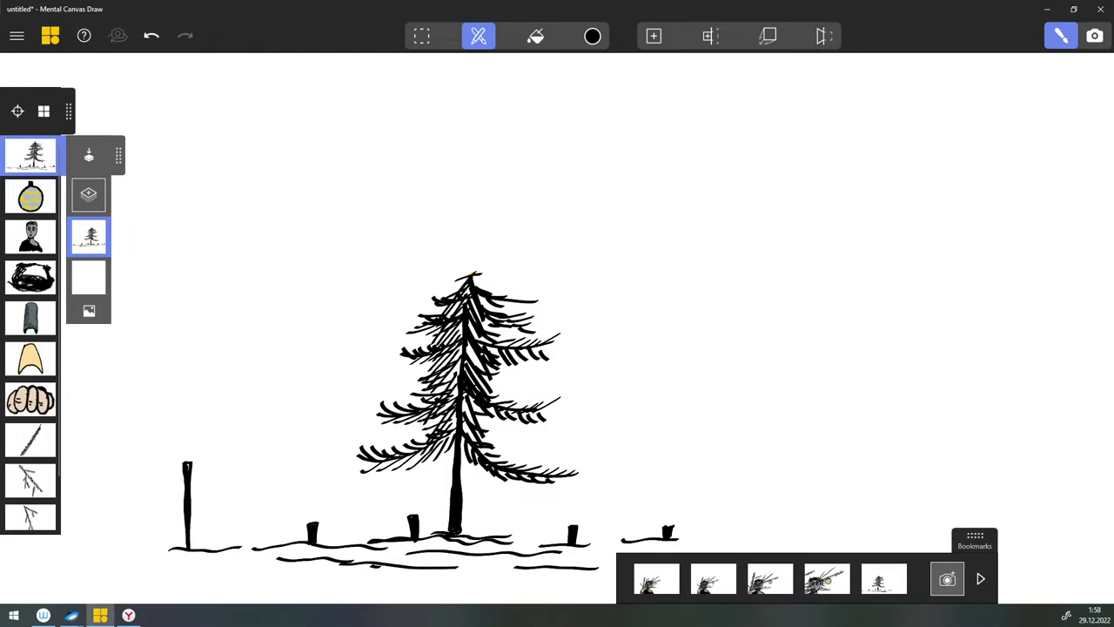
left_click_drag(189, 500, 209, 462)
left_click_drag(185, 522, 165, 497)
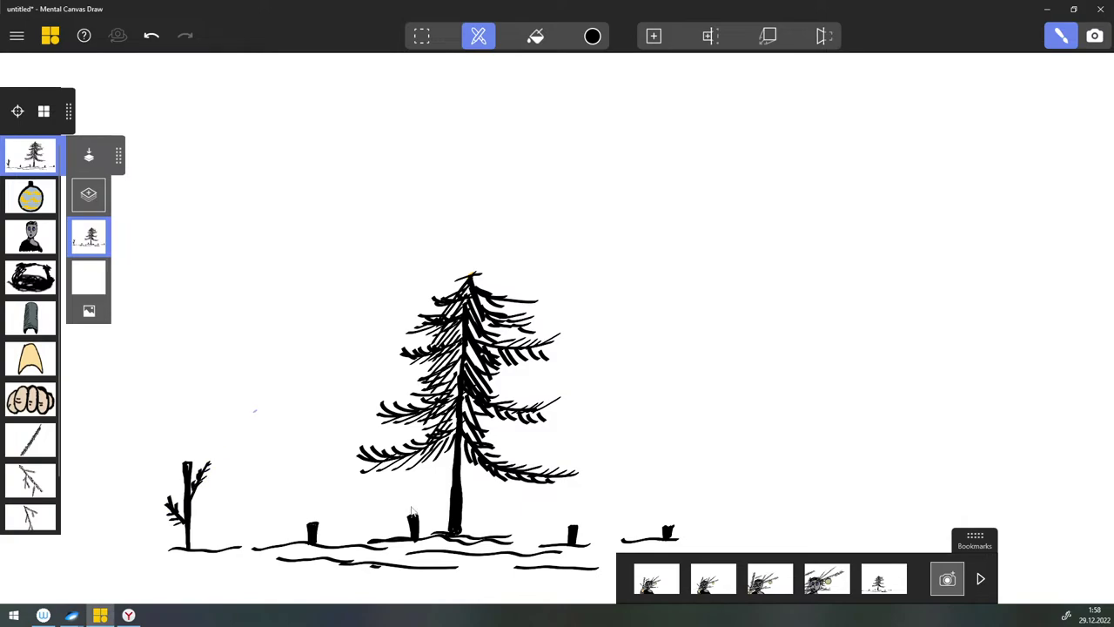
Step: Continue the ground lines to the far right and add a small plant with short grass strokes there
left_click_drag(754, 538, 794, 538)
left_click_drag(811, 533, 820, 530)
left_click_drag(841, 531, 938, 528)
mouse_move(810, 510)
left_mouse_down()
mouse_move(811, 537)
mouse_move(811, 506)
mouse_move(823, 523)
left_mouse_up()
left_click_drag(824, 529, 831, 523)
left_click_drag(832, 527, 840, 521)
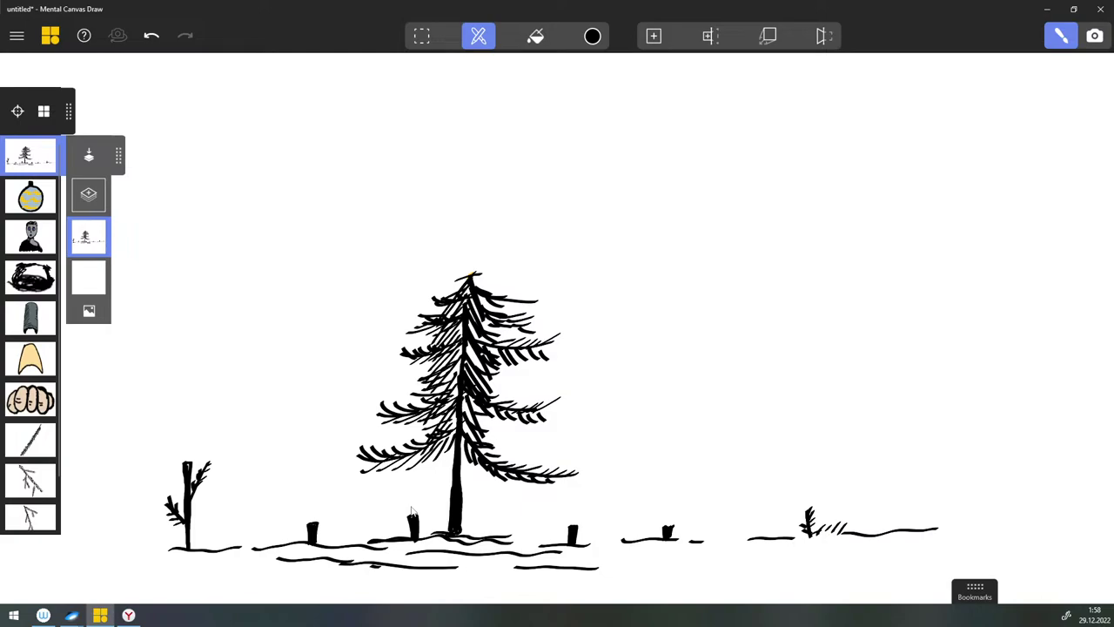
Step: Try to add a new canvas facing an oblique view of the fir scene, pushed farther back from the camera
left_click(1094, 35)
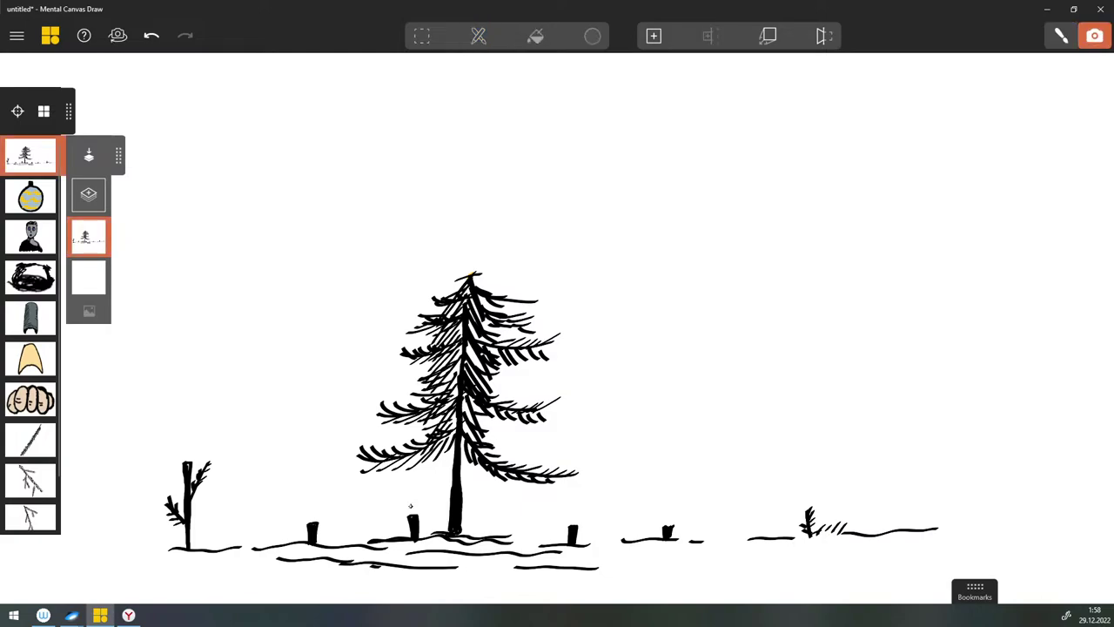
left_click_drag(411, 505, 235, 506)
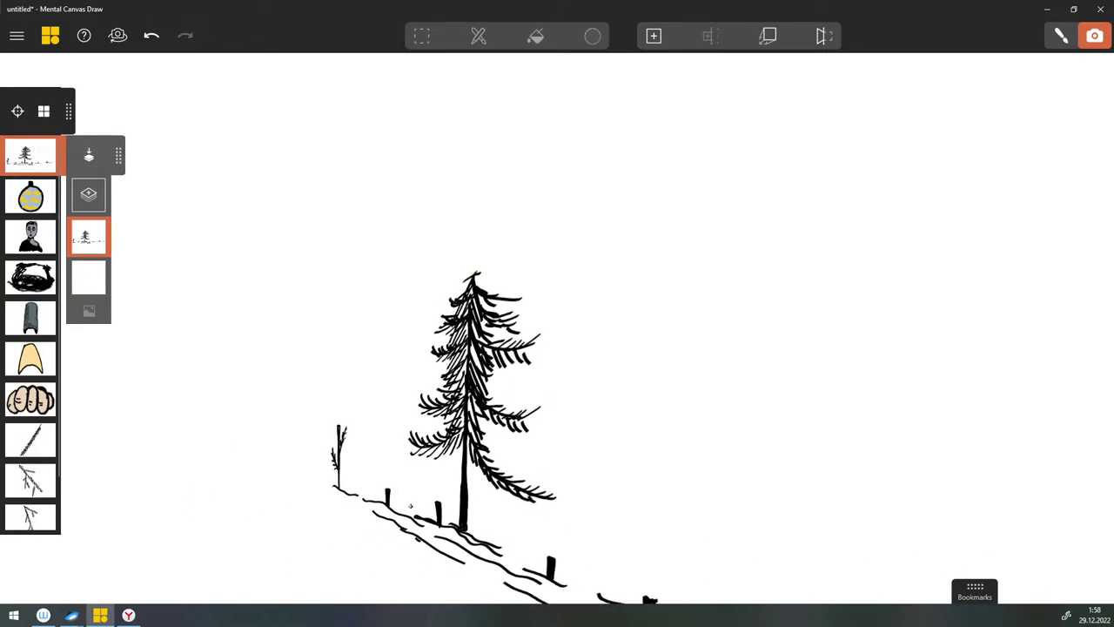
left_click_drag(411, 506, 383, 506)
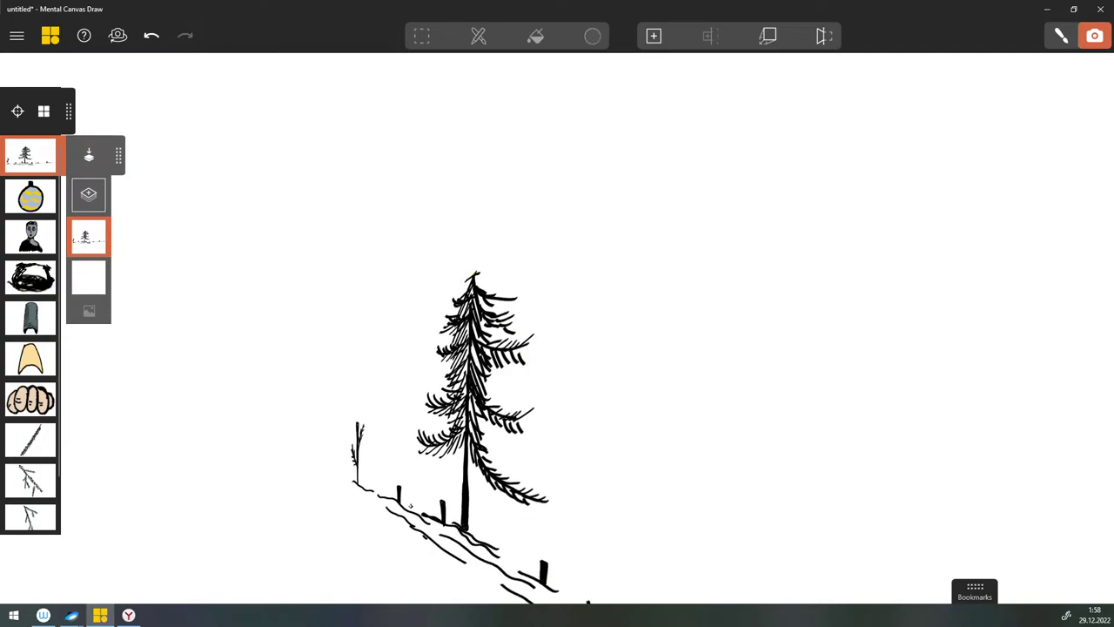
left_click_drag(411, 506, 502, 497, "ctrl")
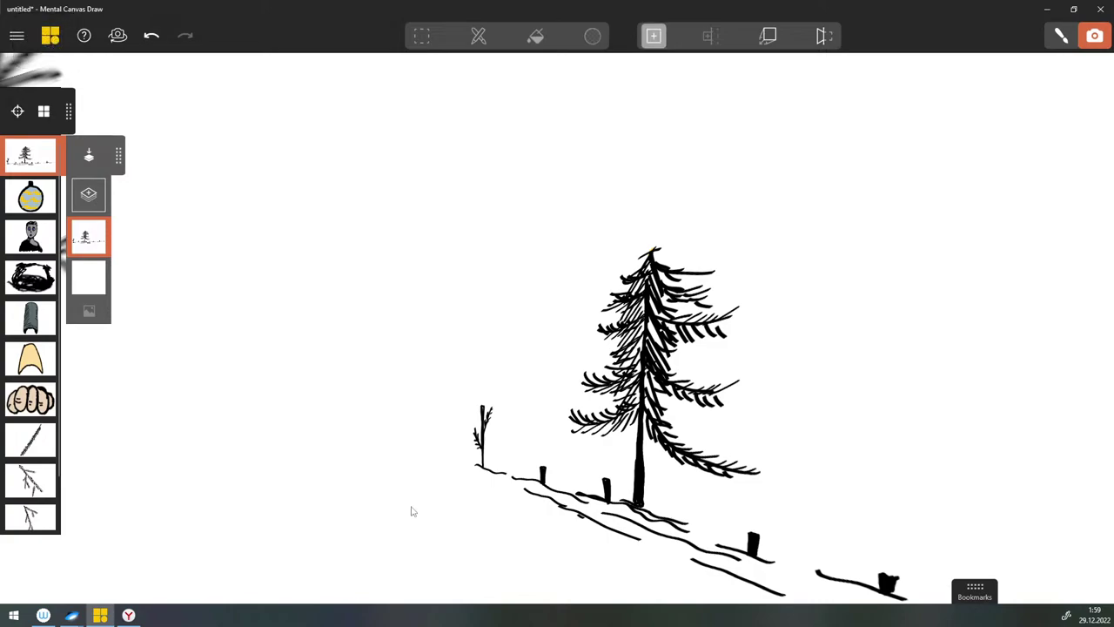
key("n")
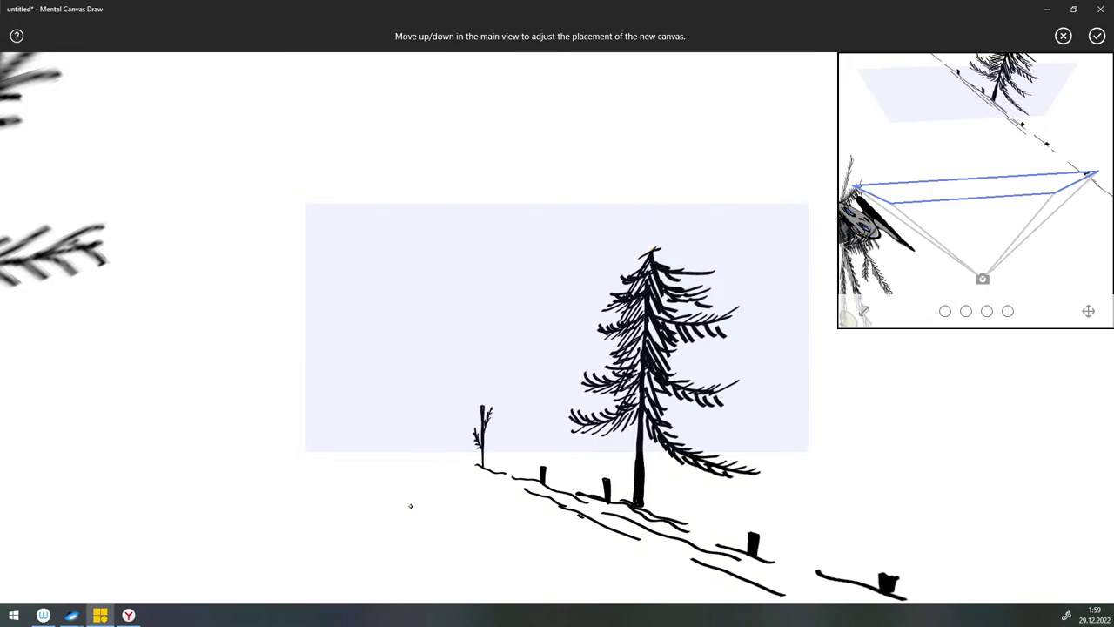
key("shift")
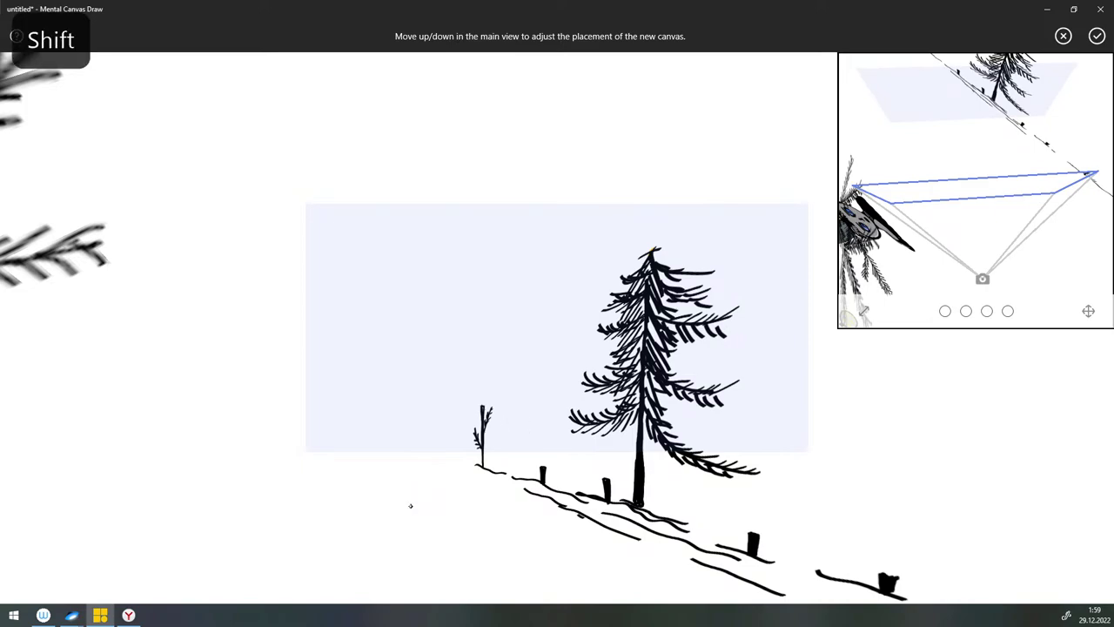
key("alt")
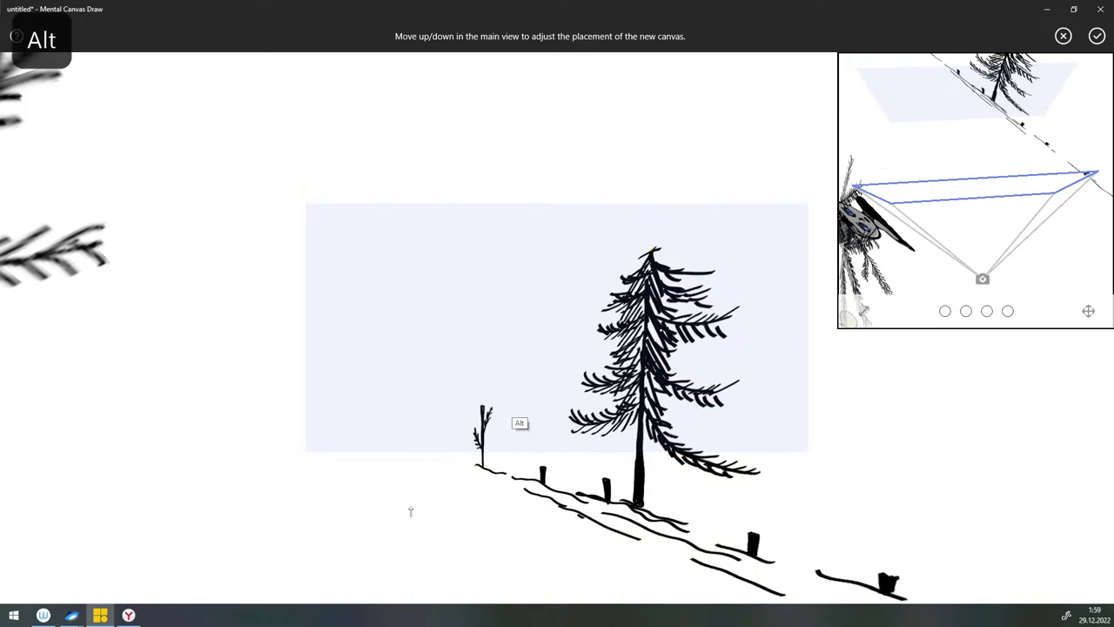
left_click_drag(411, 507, 411, 452)
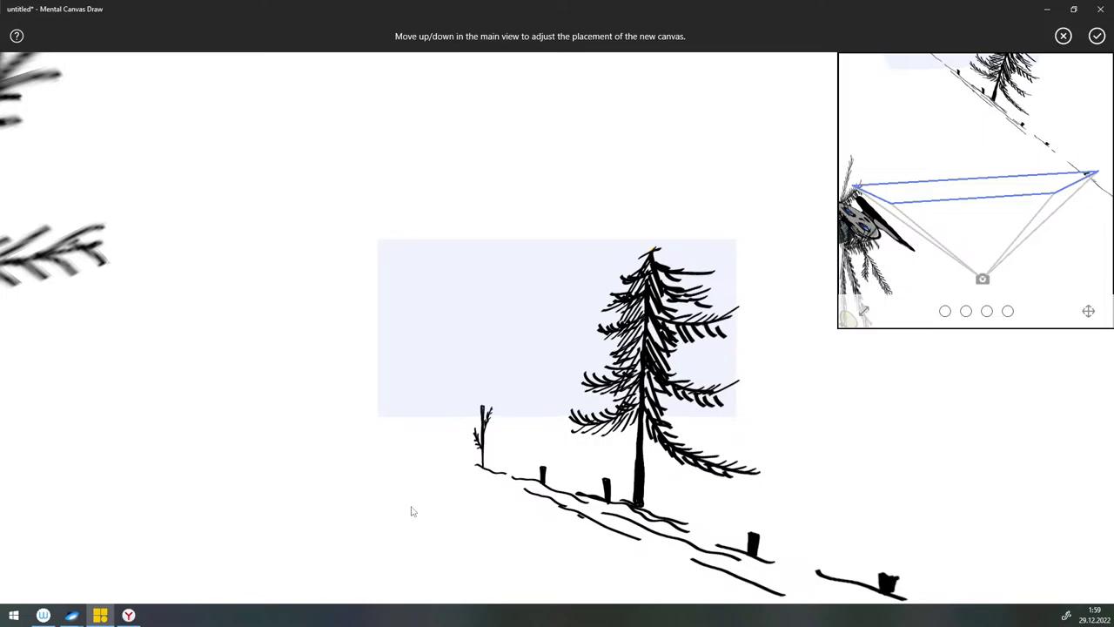
left_click(1097, 36)
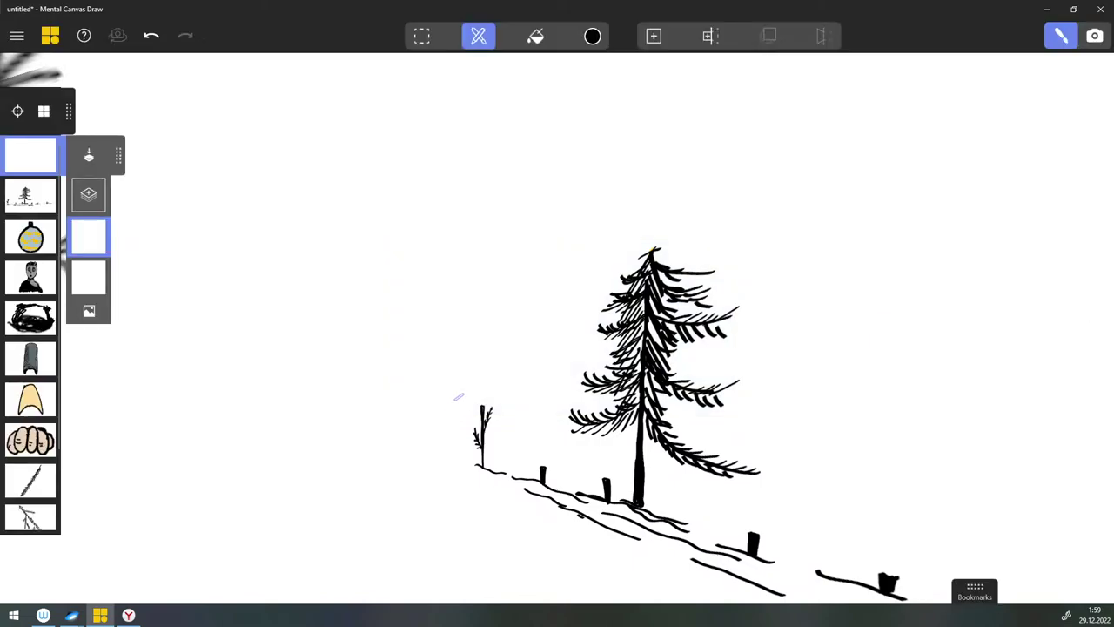
Step: Try out thick black diagonal strokes beside the broken trunk on the new canvas, adjusting the brush size
mouse_move(459, 397)
left_mouse_down("alt")
mouse_move(457, 484)
mouse_move(461, 416)
left_mouse_up("alt")
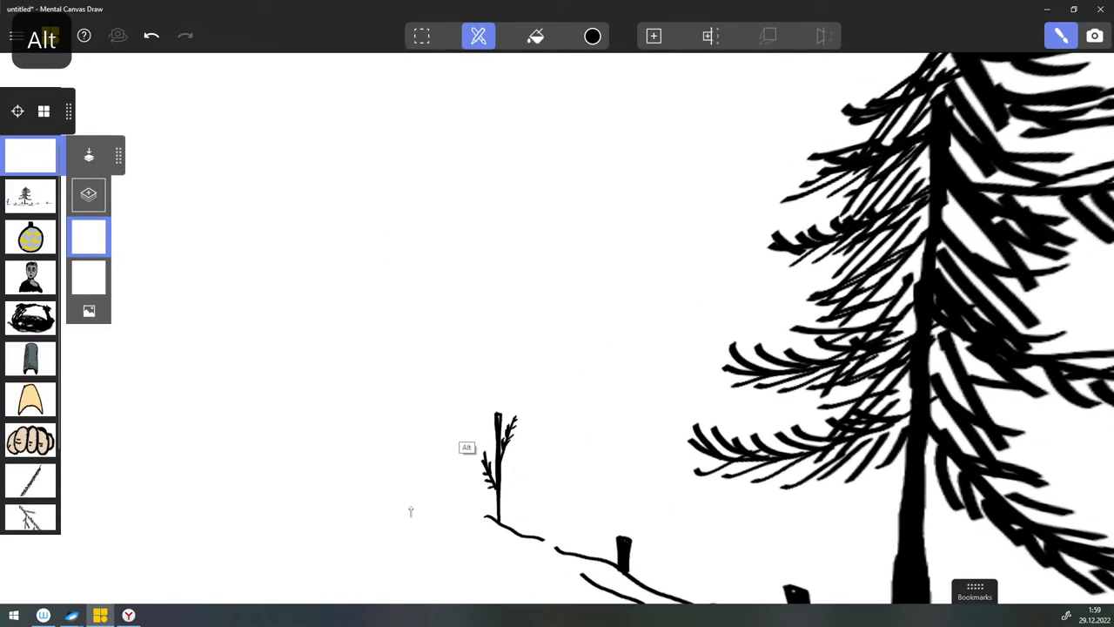
scroll(410, 512, "up", 3, "alt")
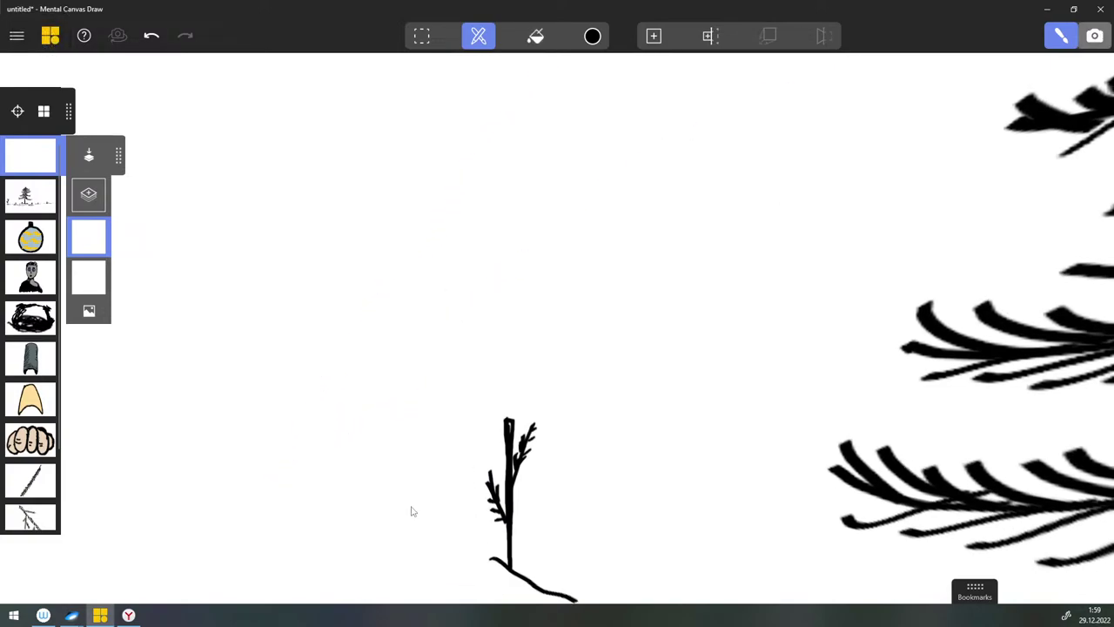
mouse_move(353, 386)
left_mouse_down()
mouse_move(396, 346)
mouse_move(418, 348)
left_mouse_up()
mouse_move(372, 405)
left_mouse_down()
mouse_move(418, 376)
mouse_move(424, 391)
left_mouse_up()
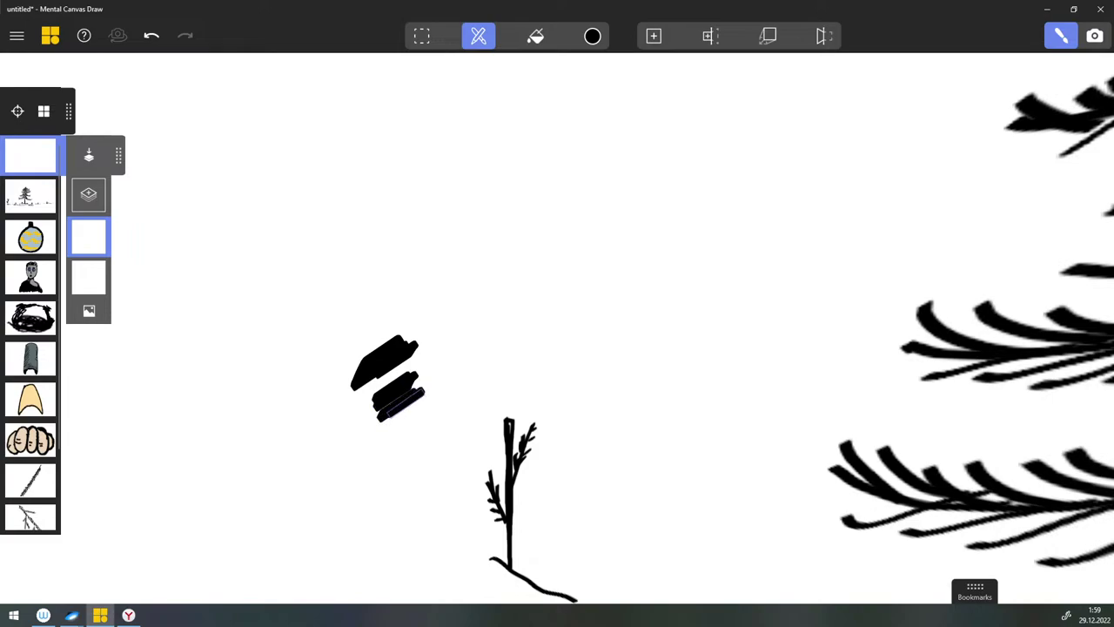
mouse_move(349, 442)
left_mouse_down()
mouse_move(423, 388)
mouse_move(402, 426)
left_mouse_up()
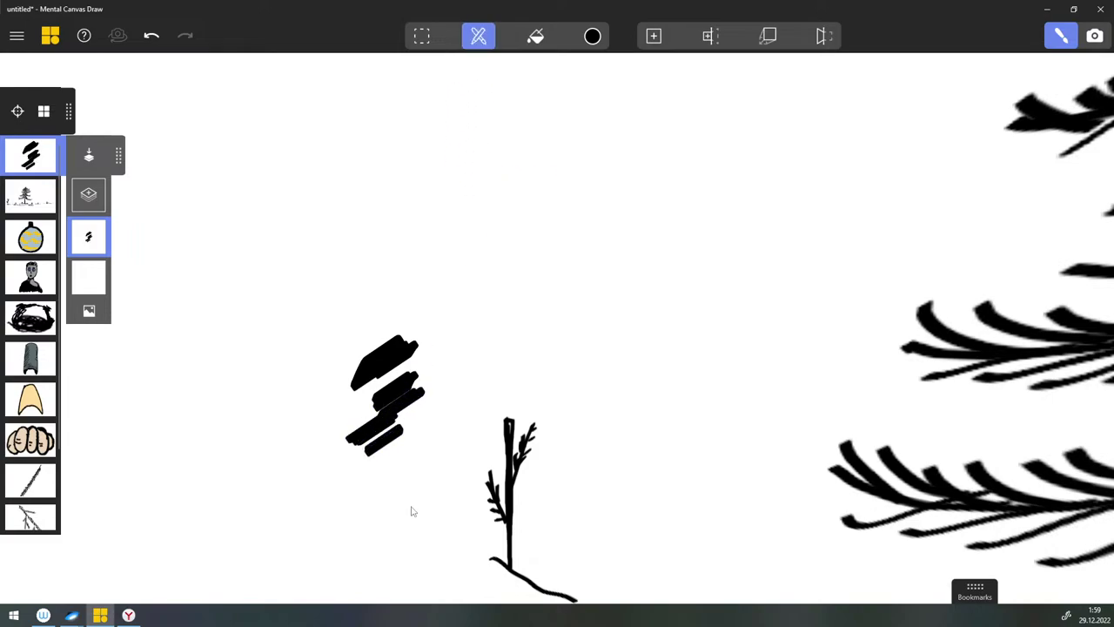
left_click(478, 36)
left_click_drag(388, 252, 382, 252)
left_click(365, 396)
mouse_move(353, 406)
left_mouse_down()
mouse_move(375, 386)
mouse_move(374, 409)
mouse_move(396, 407)
left_mouse_up()
Step: Undo the diagonal test strokes and the creation of the new canvas
key("ctrl+z")
key("ctrl+z")
key("ctrl+z")
key("ctrl+z")
key("ctrl+z")
key("ctrl+z")
key("ctrl+z")
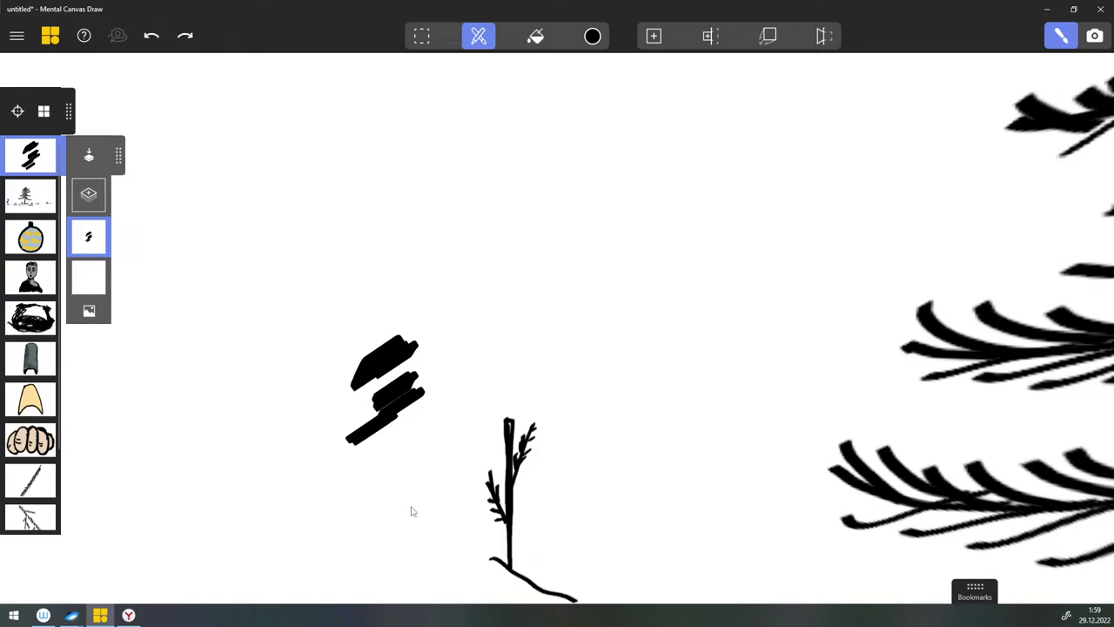
key("ctrl+z")
key("ctrl+z")
key("ctrl+z")
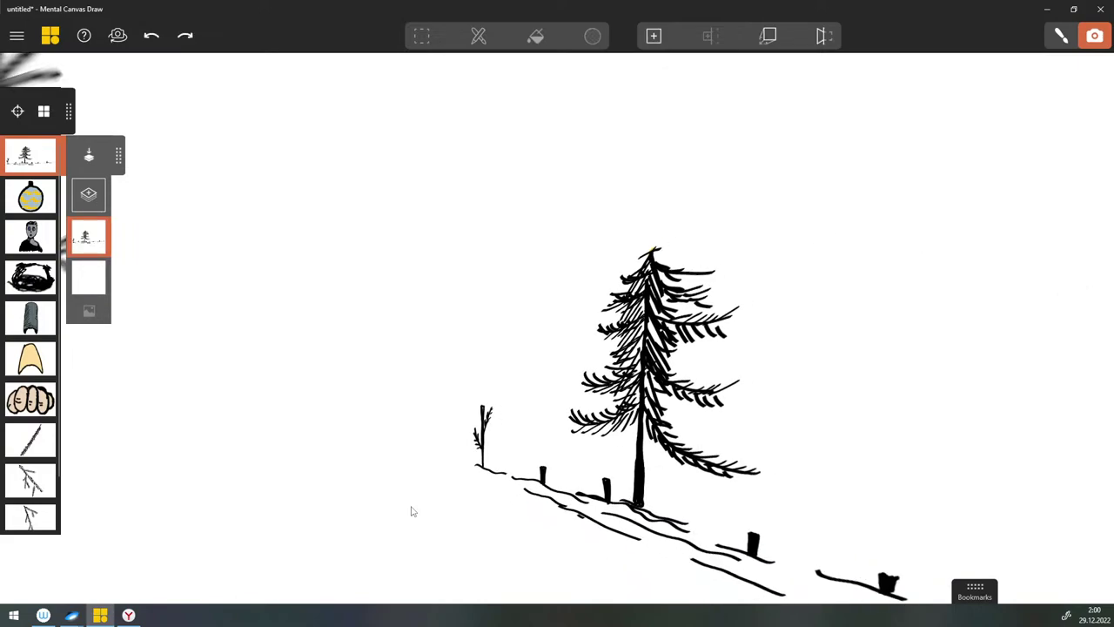
Step: Step back through the bookmarked camera views of the figure with the fir branches
key("Left")
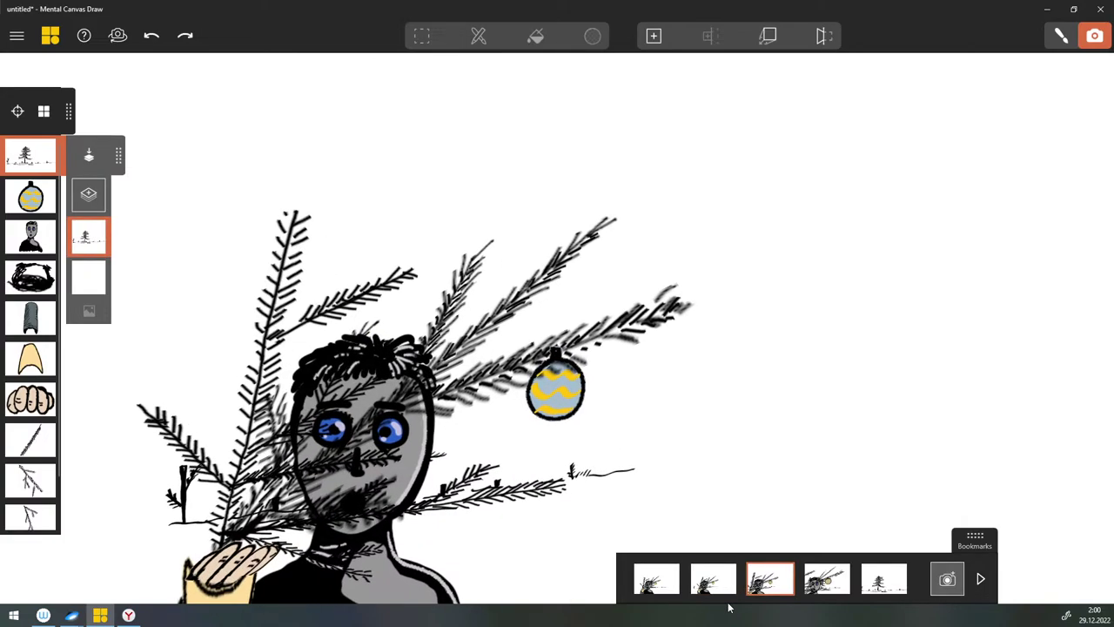
key("Left")
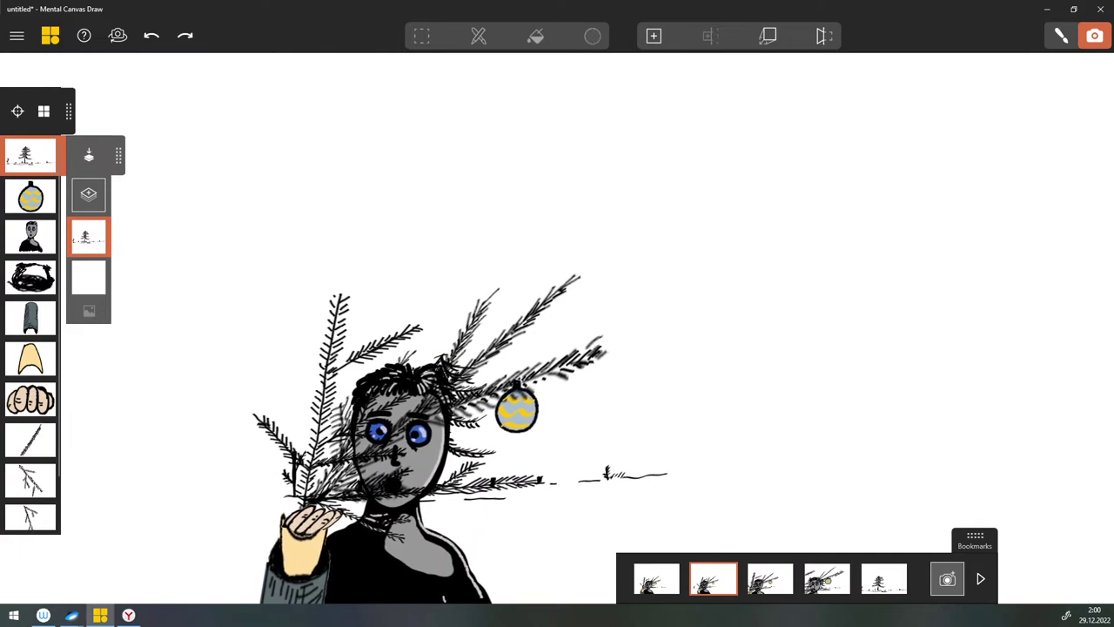
right_click(724, 590)
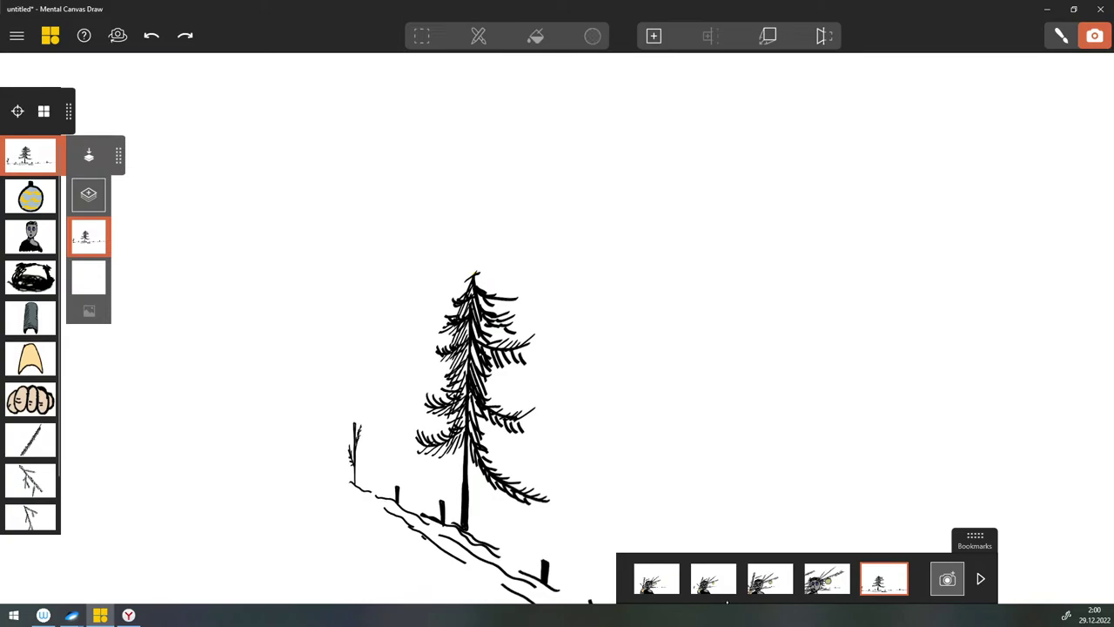
Step: Add a new canvas facing a close side view of the broken trunk, pushed slightly farther from the camera
left_click_drag(342, 463, 353, 417, "alt")
left_click_drag(342, 564, 368, 424, "alt")
left_click_drag(362, 533, 374, 423, "alt")
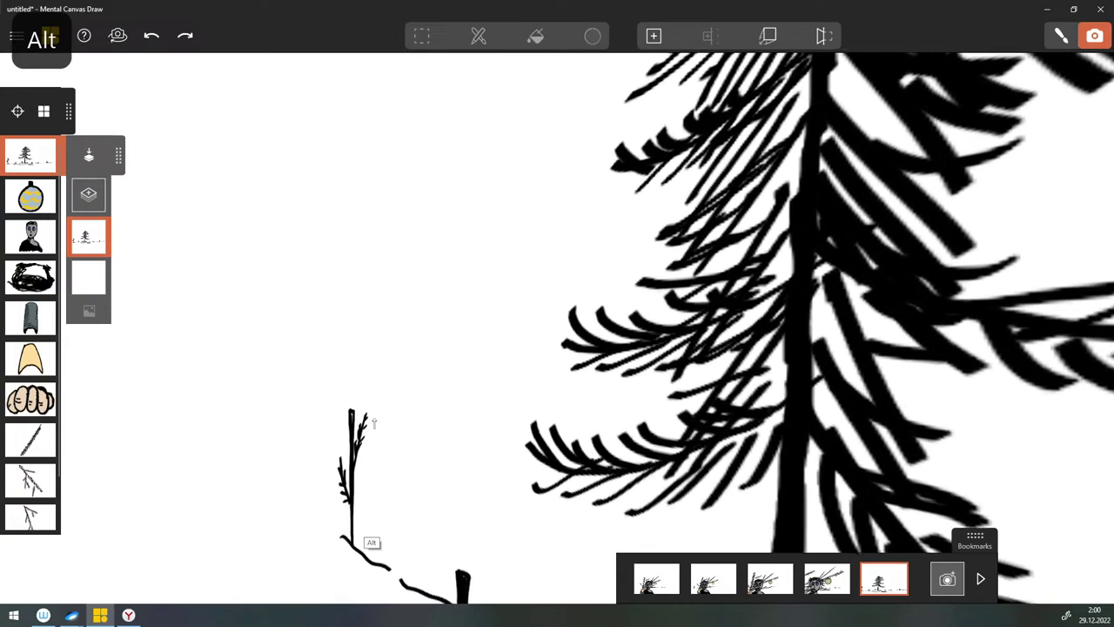
scroll(374, 424, "up", 5, "alt")
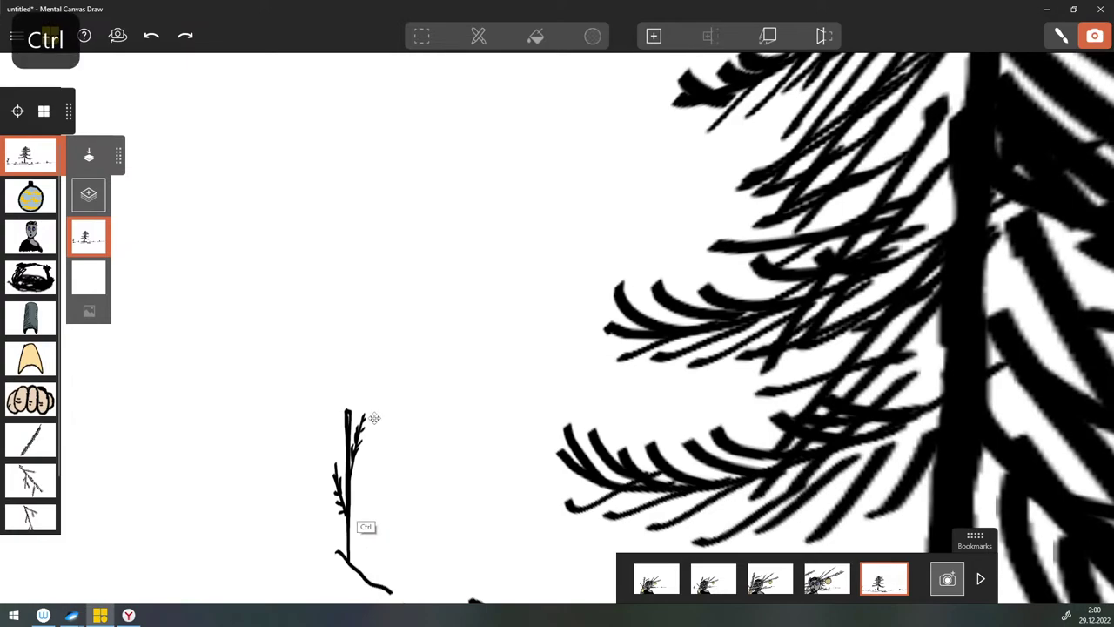
left_click_drag(356, 520, 505, 473, "ctrl")
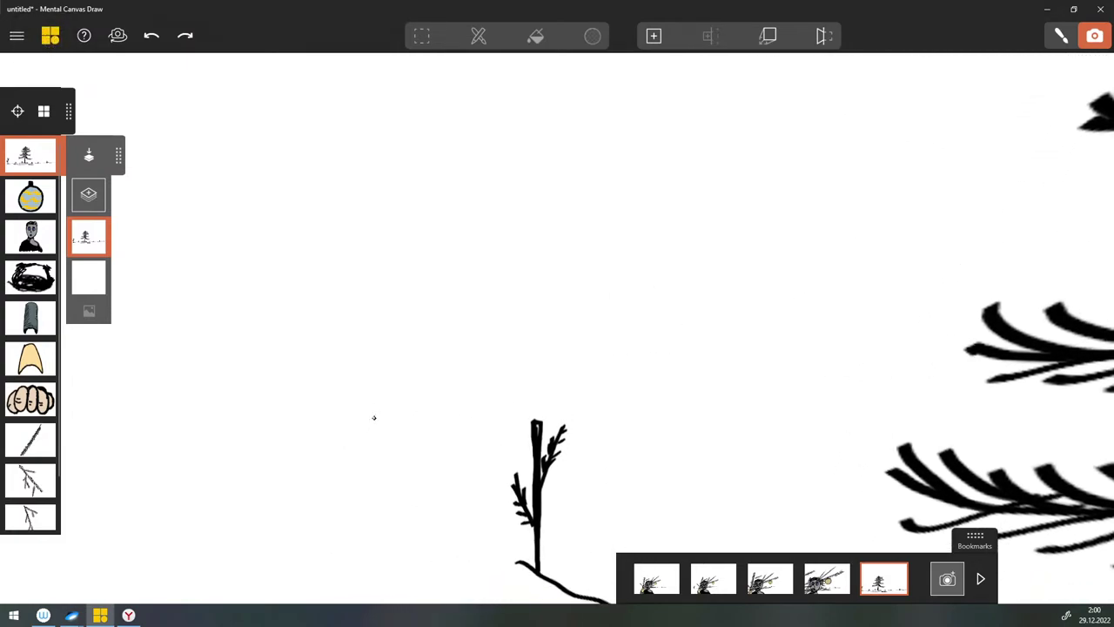
left_click(654, 36)
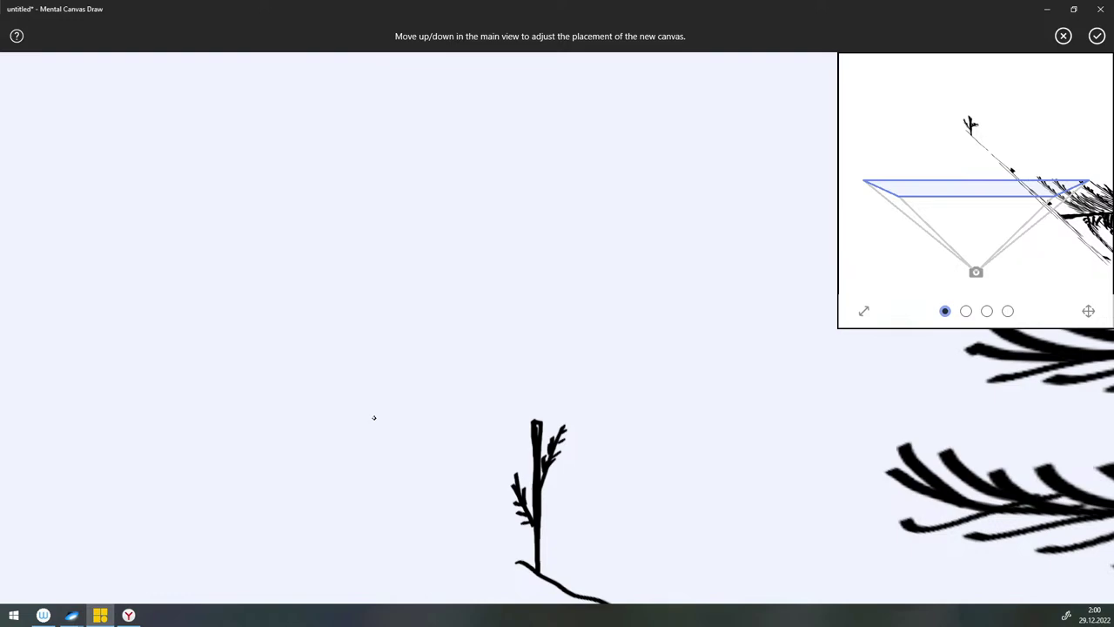
key("ctrl")
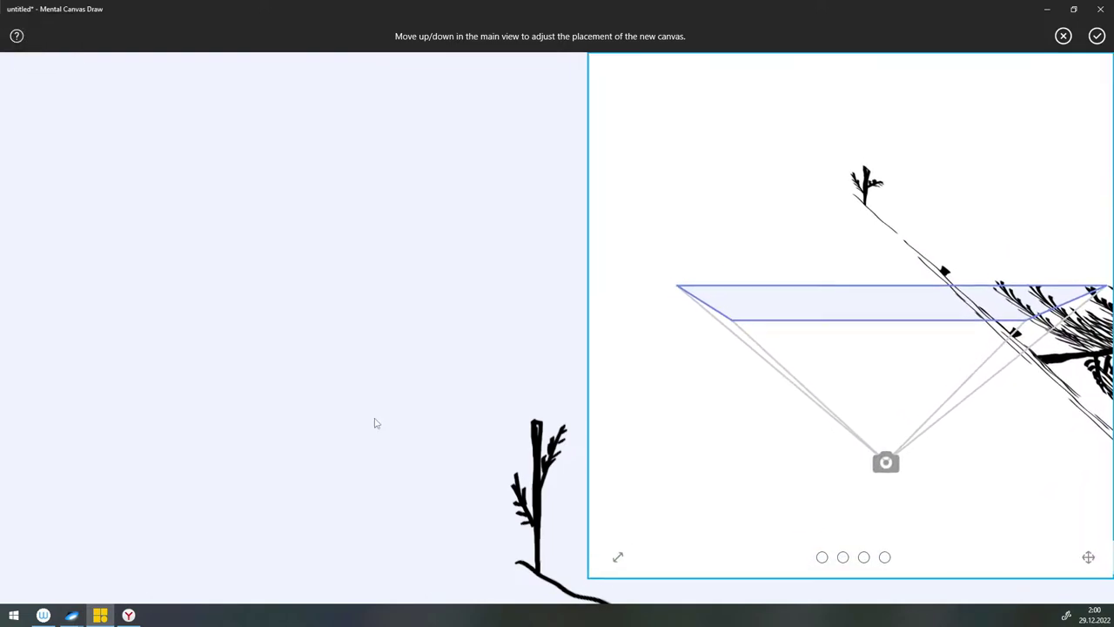
key("ctrl")
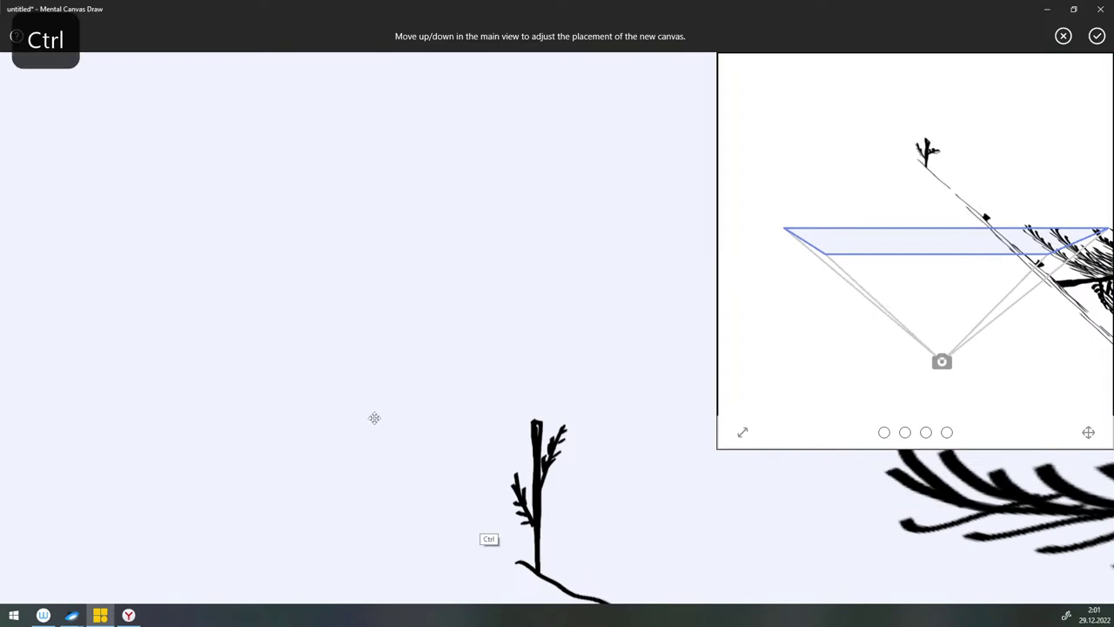
left_click_drag(356, 327, 357, 299)
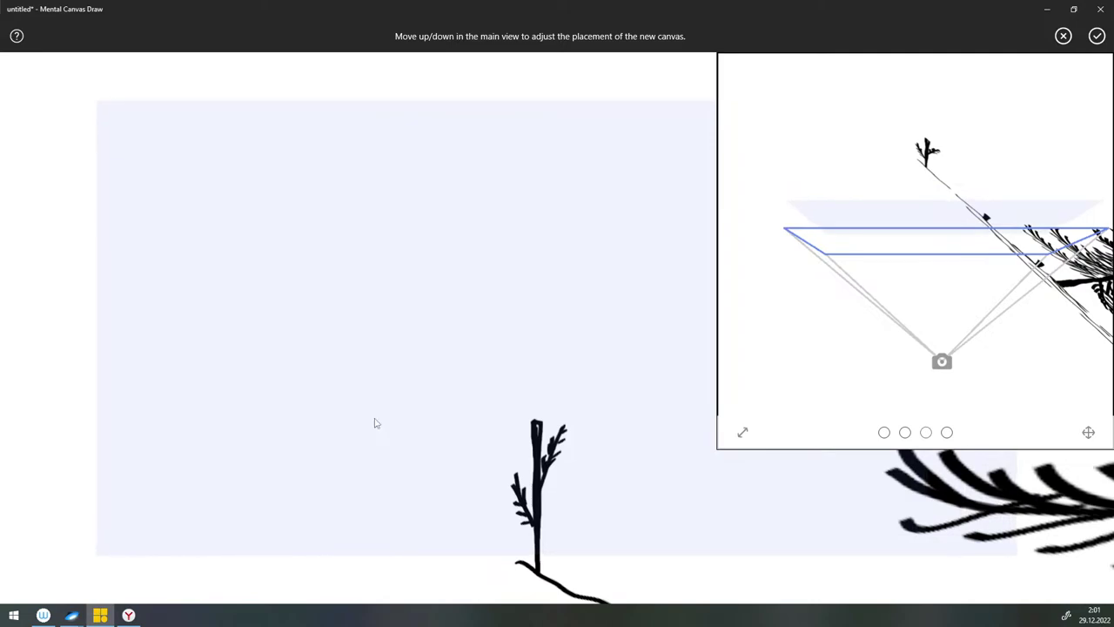
left_click(1097, 35)
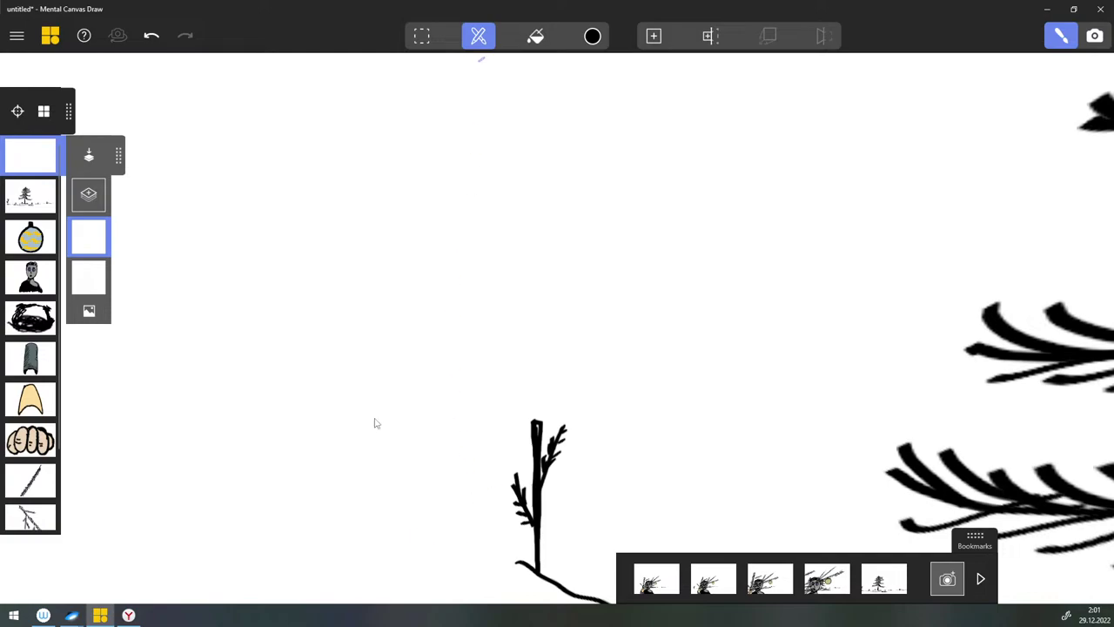
Step: Set the brush size to 1 and draw short dashed ground strokes around the foot of the broken trunk
left_click(478, 37)
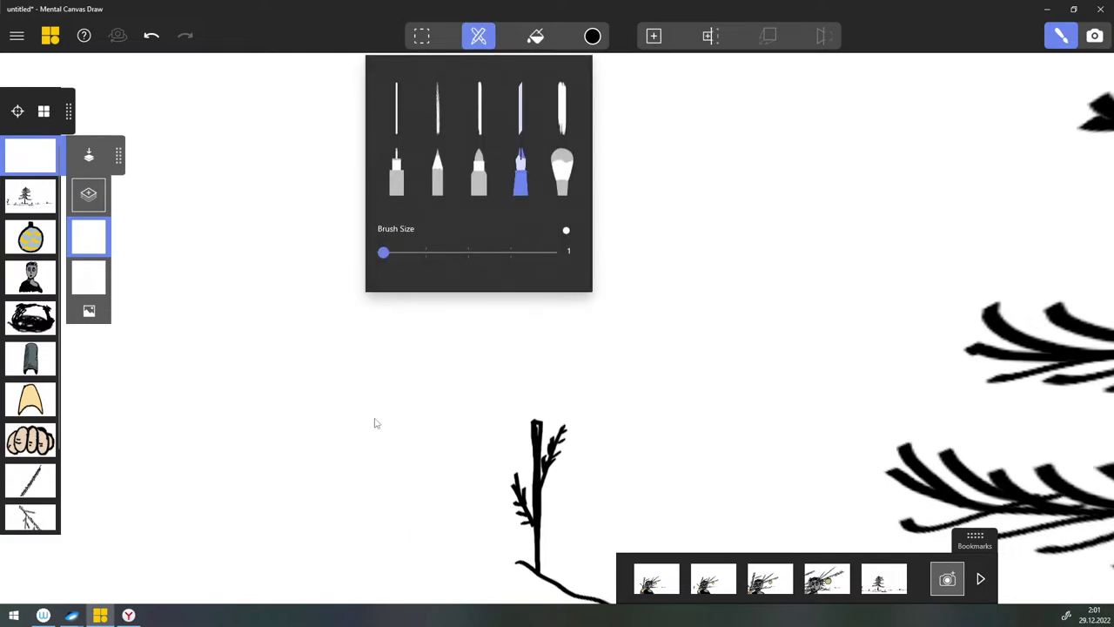
left_click_drag(392, 252, 383, 252)
left_click(372, 307)
left_click(462, 477)
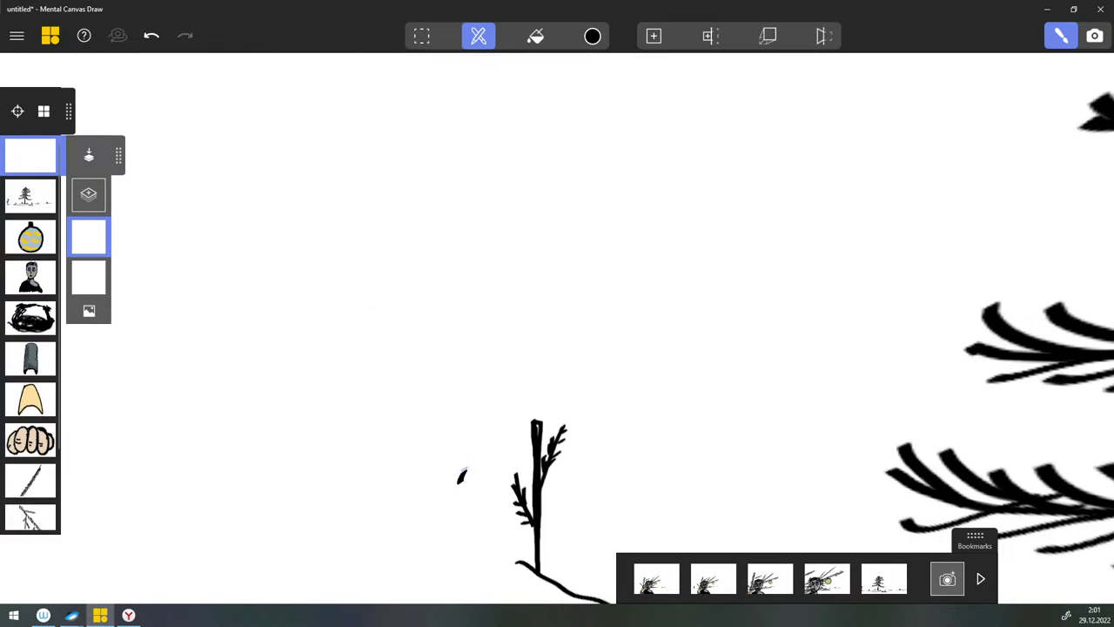
left_click_drag(368, 564, 416, 565)
left_click_drag(430, 569, 493, 572)
left_click_drag(506, 571, 525, 565)
left_click_drag(516, 582, 580, 581)
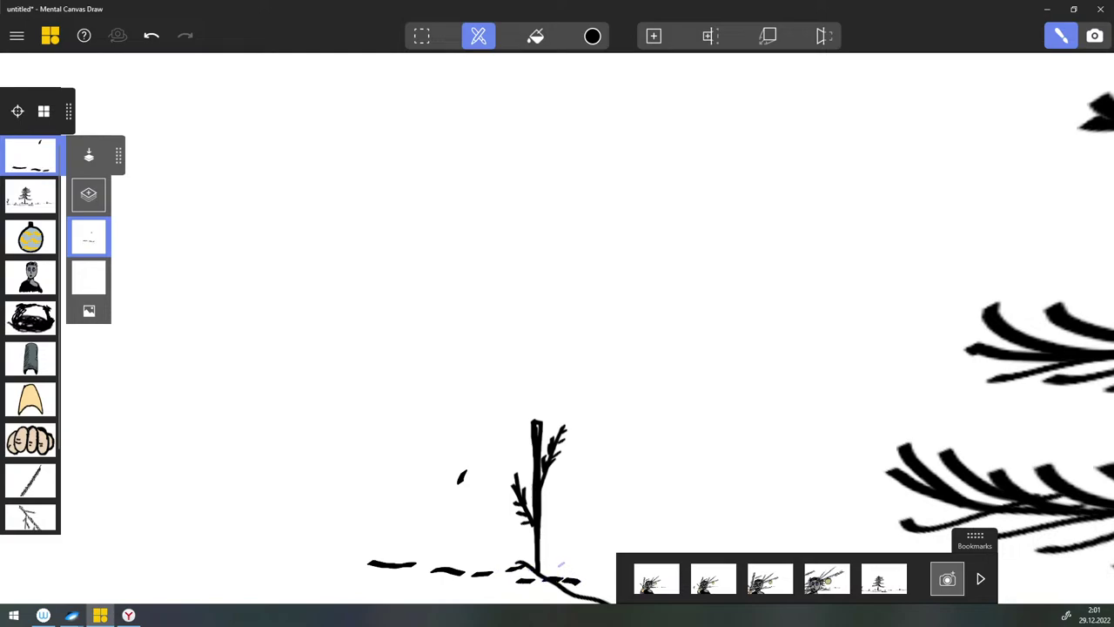
Step: Draw a small needled fir sapling left of the broken trunk and extend the ground line beneath it to the left
left_click_drag(462, 472, 461, 567)
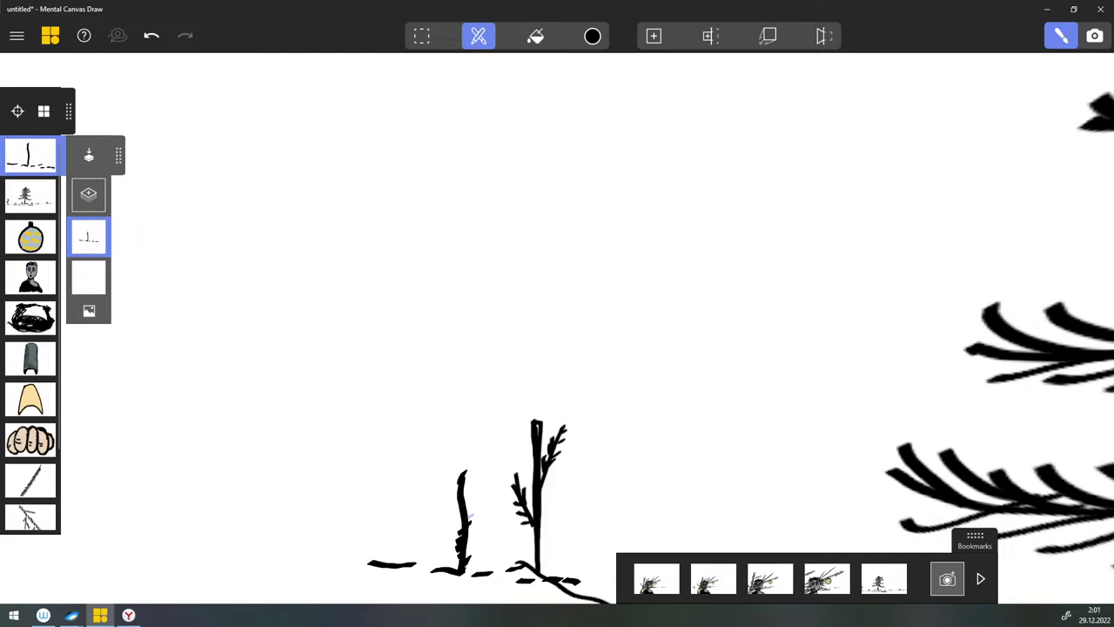
left_click_drag(464, 509, 473, 501)
left_click_drag(464, 504, 472, 495)
left_click_drag(490, 526, 459, 556)
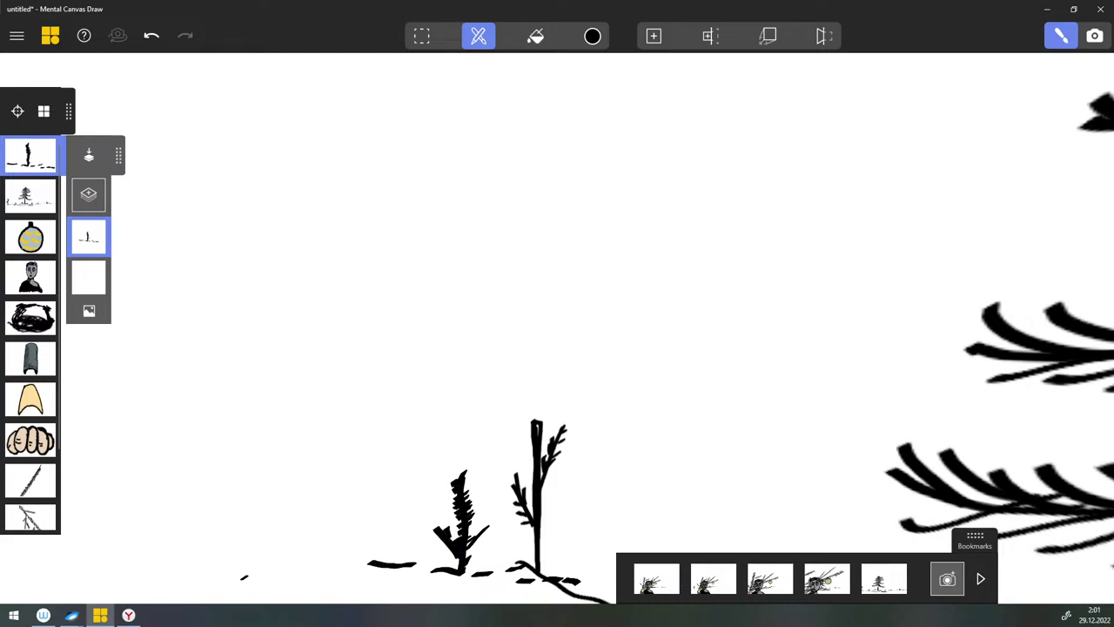
left_click_drag(244, 576, 558, 579)
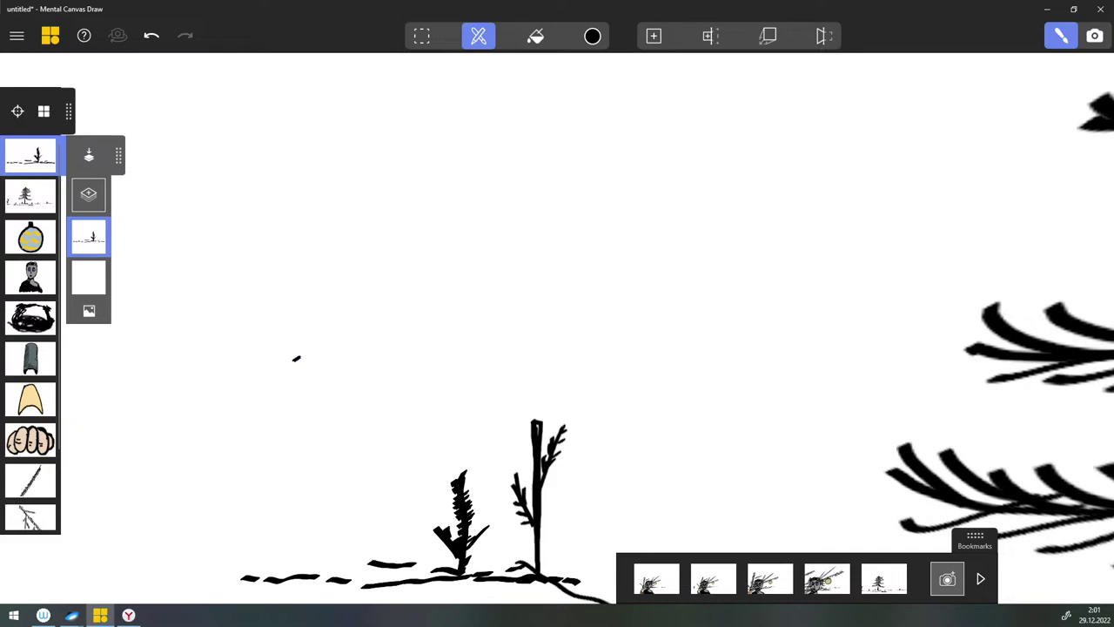
Step: Draw a small character left of the sapling with puffy curly hair, a round face and a black torso
mouse_move(296, 356)
left_mouse_down()
mouse_move(297, 383)
mouse_move(315, 346)
mouse_move(352, 348)
left_mouse_up()
left_click_drag(291, 385, 355, 412)
mouse_move(349, 340)
left_mouse_down()
mouse_move(373, 335)
mouse_move(388, 355)
left_mouse_up()
mouse_move(306, 405)
left_mouse_down()
mouse_move(346, 419)
mouse_move(390, 402)
mouse_move(398, 365)
mouse_move(381, 348)
left_mouse_up()
mouse_move(321, 414)
left_mouse_down()
mouse_move(306, 445)
mouse_move(360, 449)
mouse_move(378, 428)
mouse_move(348, 452)
mouse_move(360, 454)
mouse_move(373, 414)
mouse_move(322, 425)
mouse_move(357, 427)
mouse_move(321, 487)
mouse_move(340, 481)
mouse_move(327, 510)
mouse_move(316, 508)
left_mouse_up()
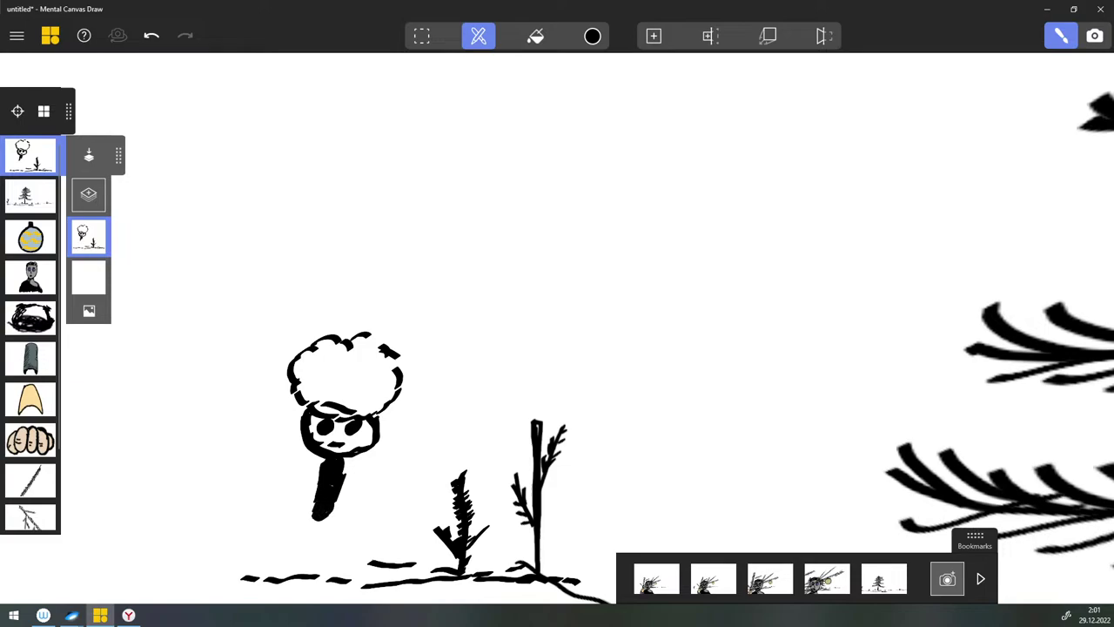
Step: Draw the small character's long arms with fingered hands and its two legs, and hatch the lower edge of its hair
mouse_move(322, 462)
left_mouse_down()
mouse_move(303, 485)
mouse_move(355, 500)
left_mouse_up()
mouse_move(296, 391)
left_mouse_down()
mouse_move(306, 408)
mouse_move(366, 409)
mouse_move(386, 393)
mouse_move(380, 404)
left_mouse_up()
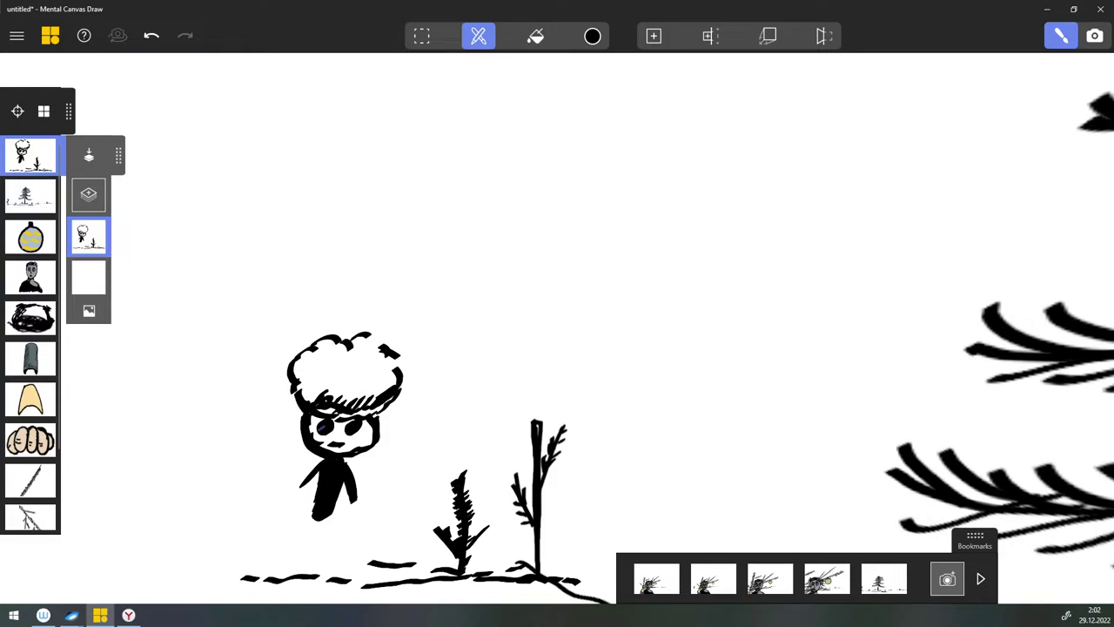
left_click_drag(314, 511, 284, 578)
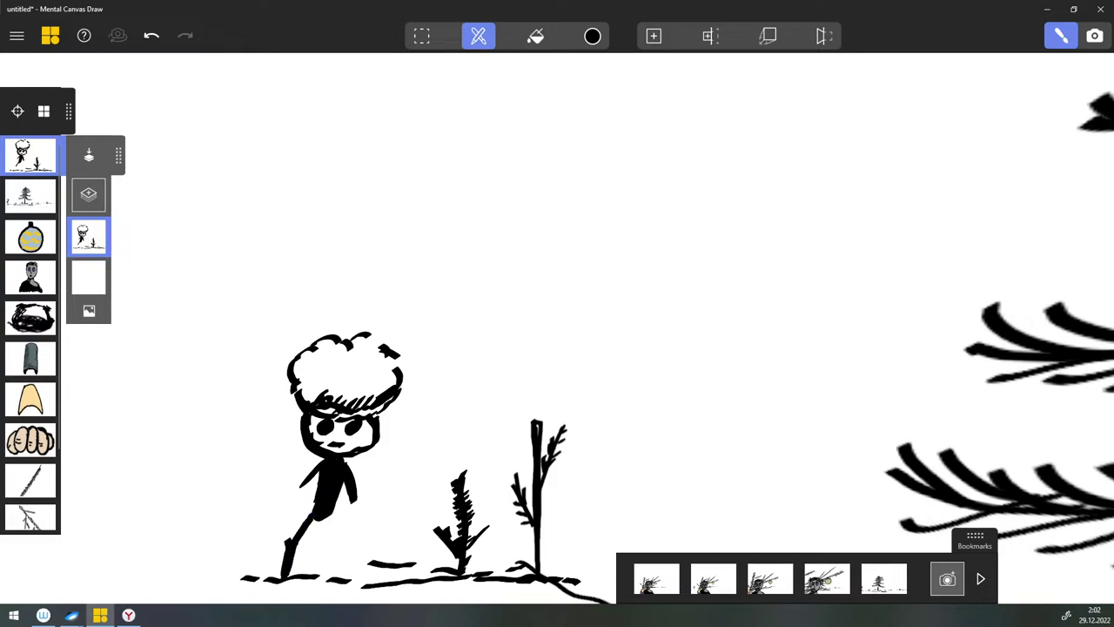
mouse_move(327, 514)
left_mouse_down()
mouse_move(323, 578)
mouse_move(338, 592)
left_mouse_up()
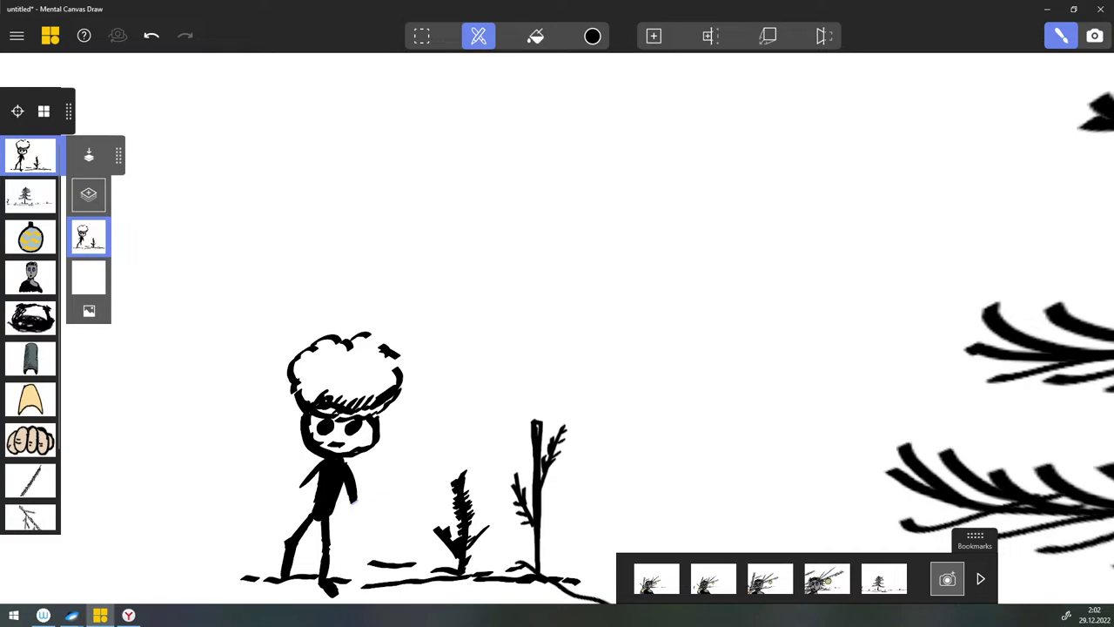
left_click_drag(355, 502, 351, 571)
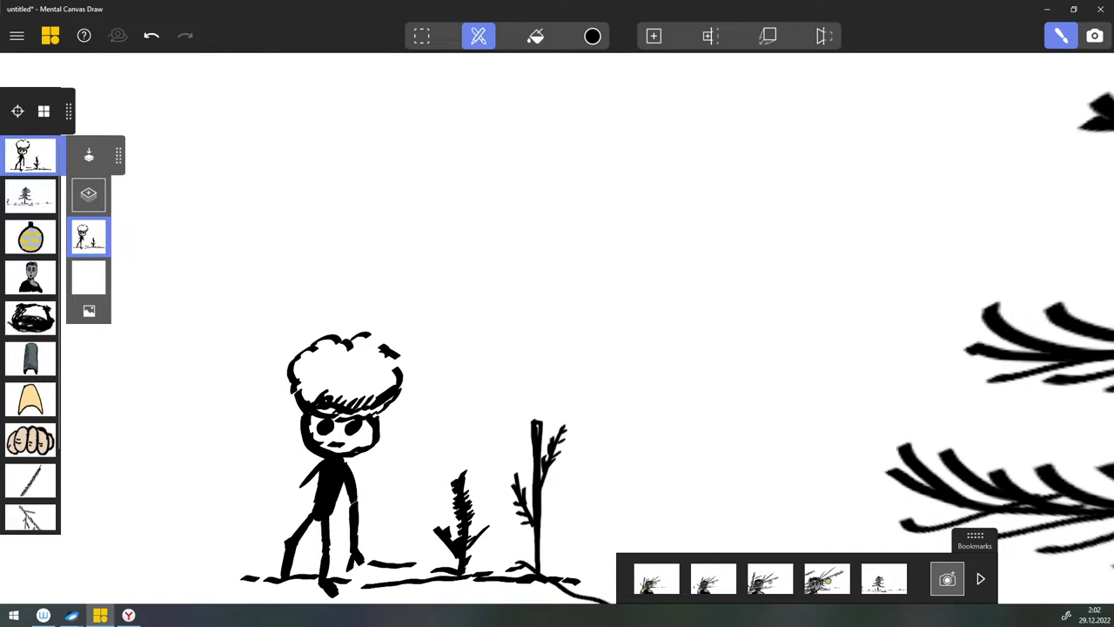
mouse_move(305, 484)
left_mouse_down()
mouse_move(282, 510)
mouse_move(267, 575)
left_mouse_up()
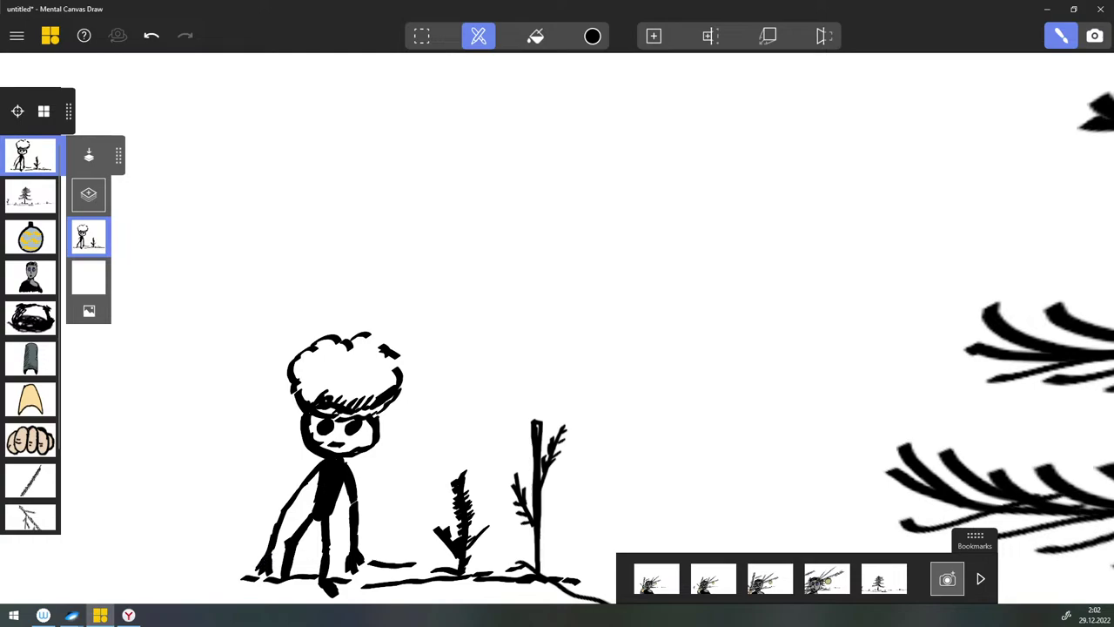
Step: Draw three branching twig antlers on the character's hair, add a thin twig at its side and hatch the fringe densely
left_click_drag(279, 304, 296, 365)
left_click_drag(304, 289, 292, 349)
left_click_drag(262, 324, 290, 334)
left_click_drag(291, 282, 297, 312)
mouse_move(351, 339)
left_mouse_down()
mouse_move(385, 285)
mouse_move(384, 303)
left_mouse_up()
left_click_drag(383, 305, 398, 295)
left_click_drag(358, 329, 351, 307)
mouse_move(383, 351)
left_mouse_down()
mouse_move(442, 320)
mouse_move(411, 345)
left_mouse_up()
left_click_drag(409, 343, 434, 332)
mouse_move(429, 334)
left_mouse_down()
mouse_move(445, 315)
mouse_move(432, 354)
left_mouse_up()
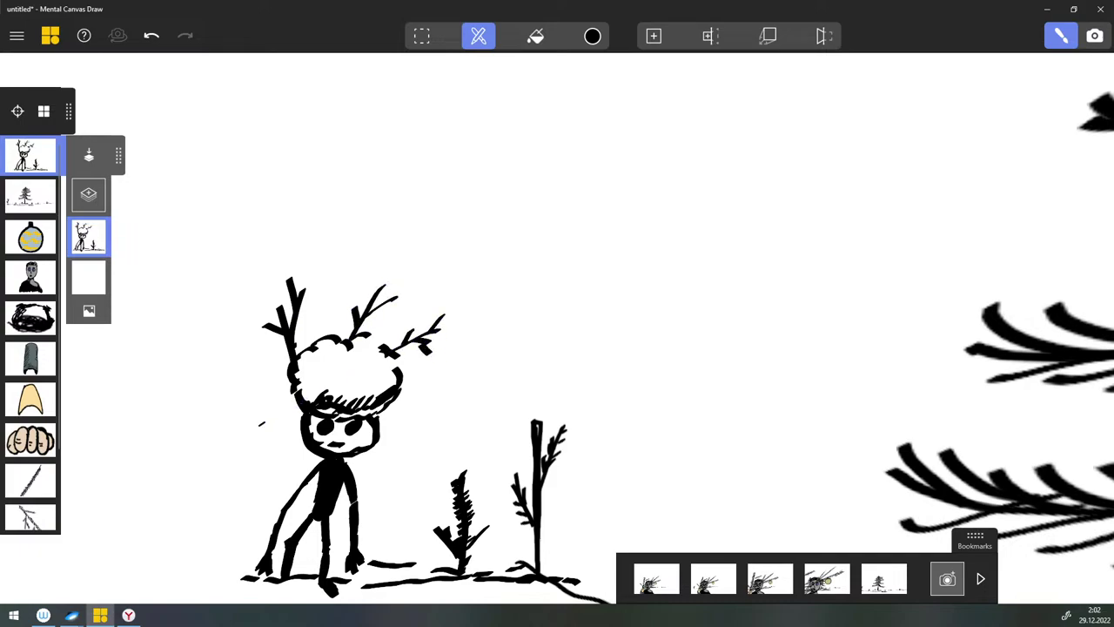
mouse_move(262, 424)
left_mouse_down()
mouse_move(330, 388)
mouse_move(373, 406)
mouse_move(384, 383)
left_mouse_up()
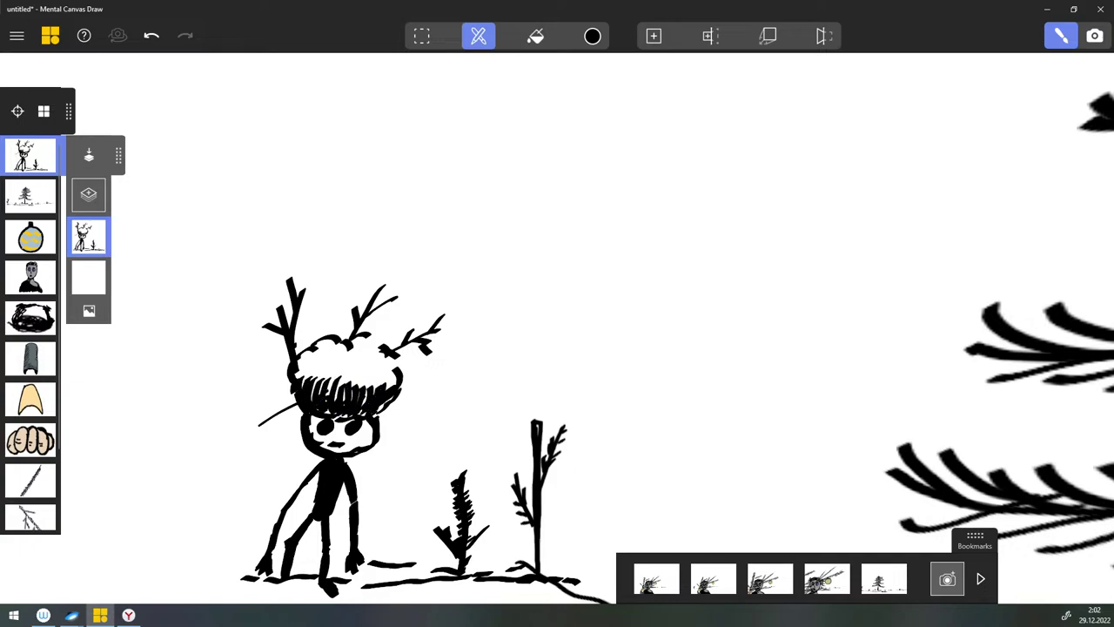
Step: Bookmark the current view of the antlered character and play through the transitions between all bookmarked views
left_click(947, 578)
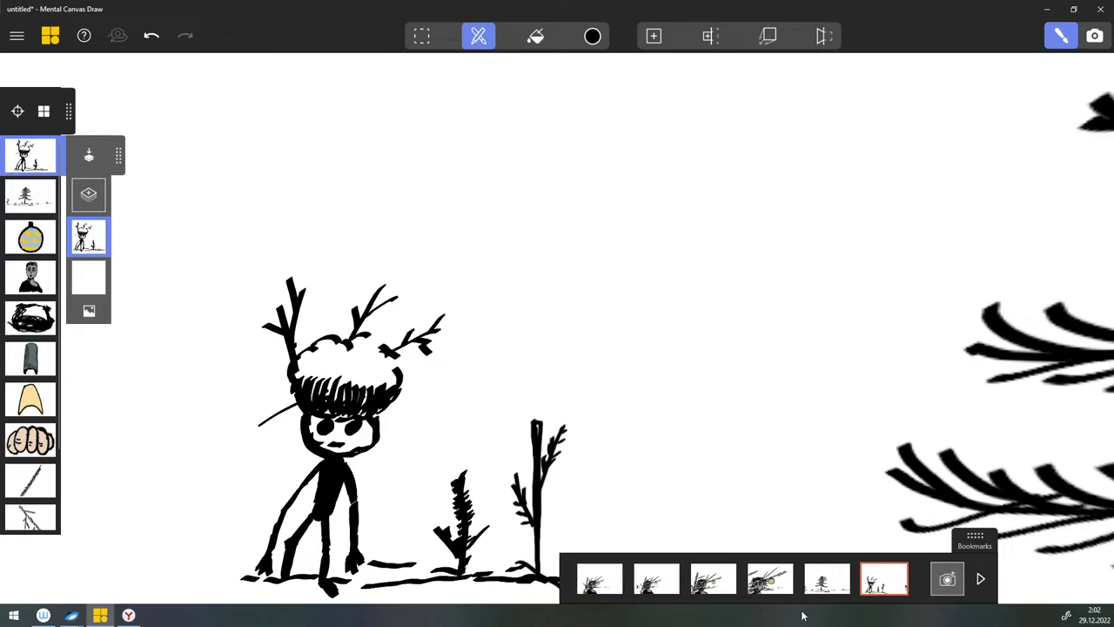
left_click(792, 586)
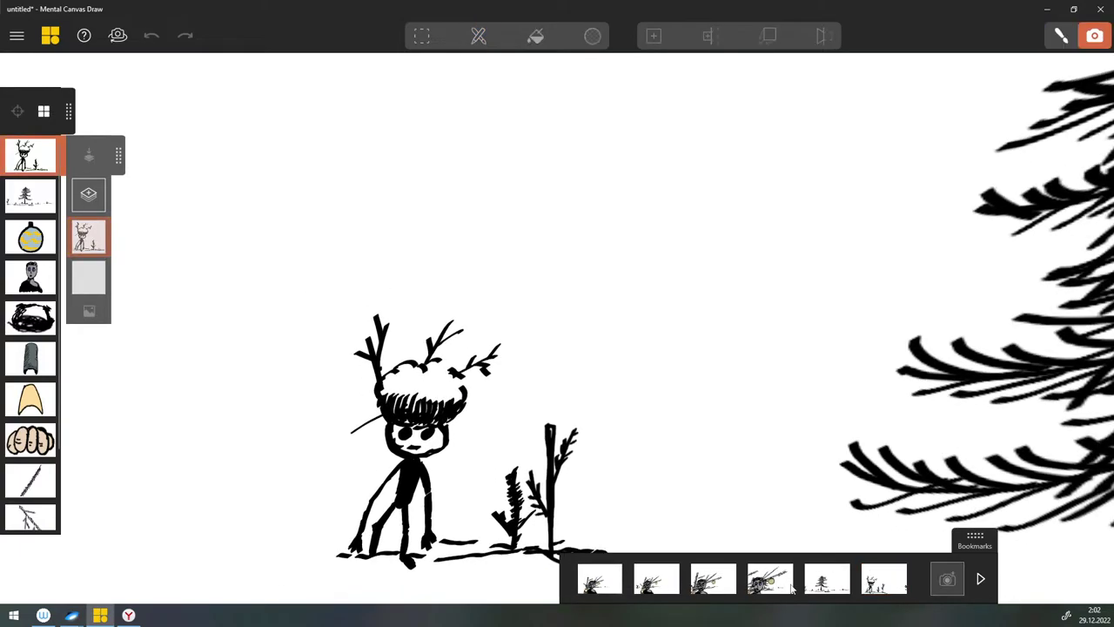
left_click(659, 585)
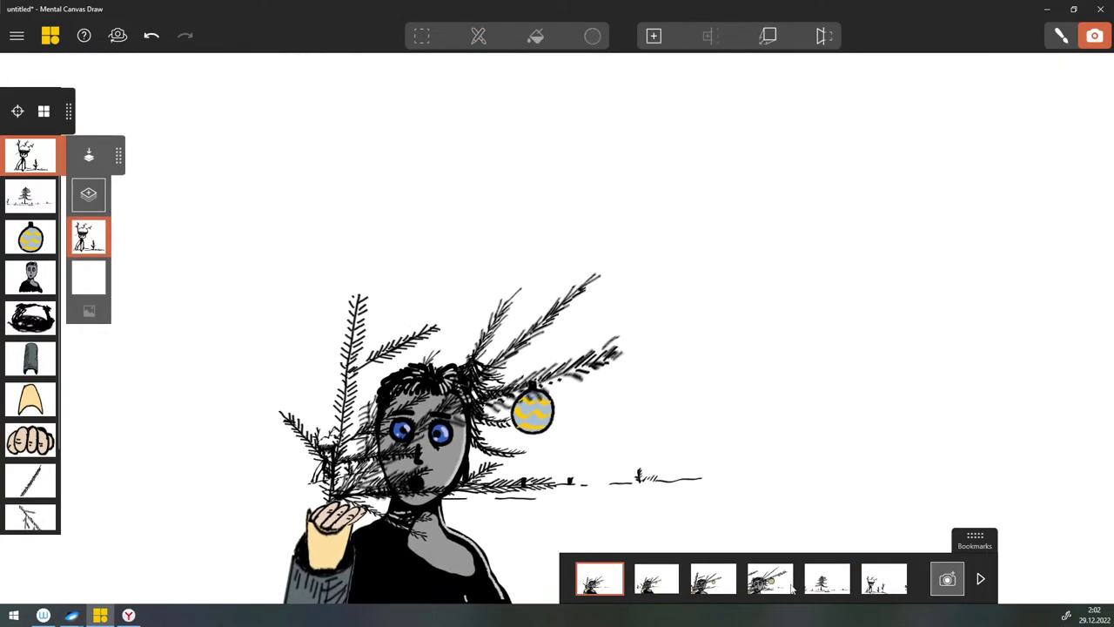
left_click(701, 600)
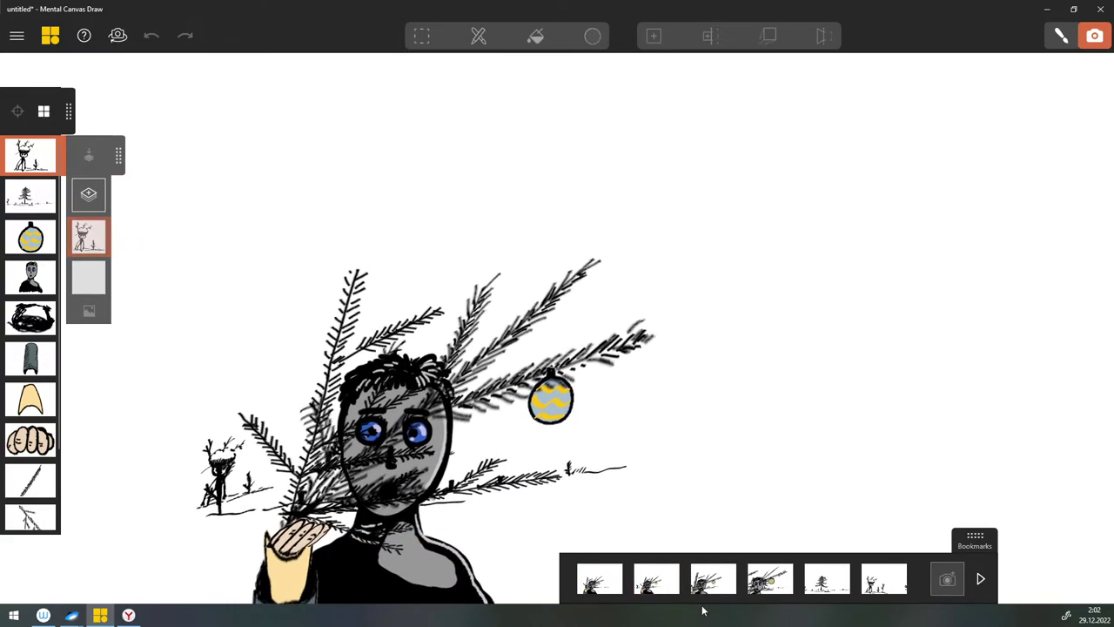
key("Right")
key("Right")
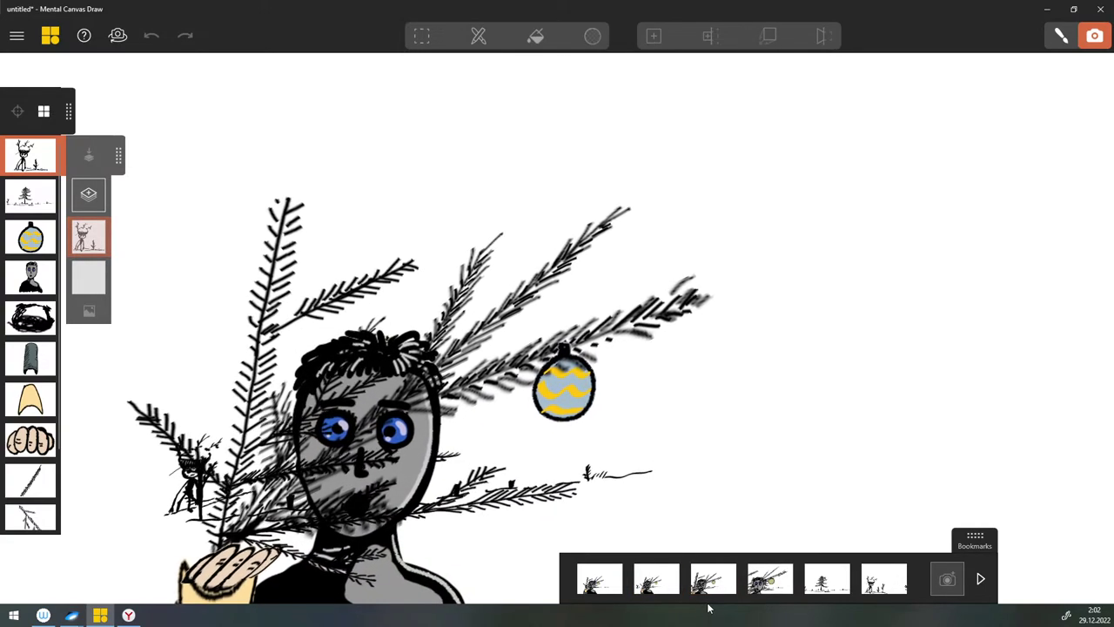
key("Right")
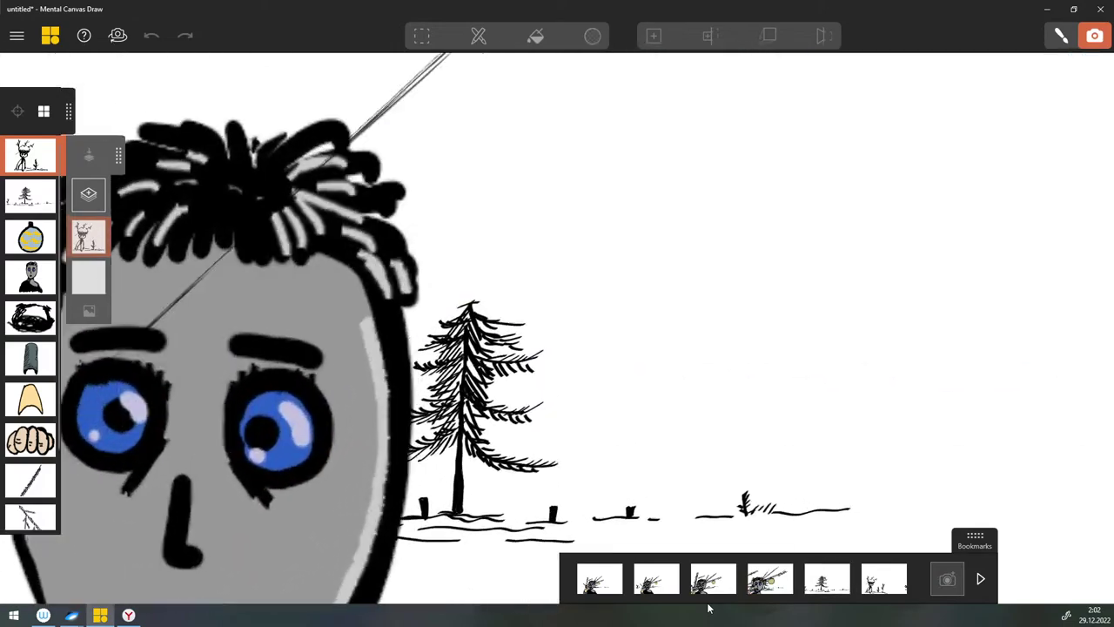
key("Right")
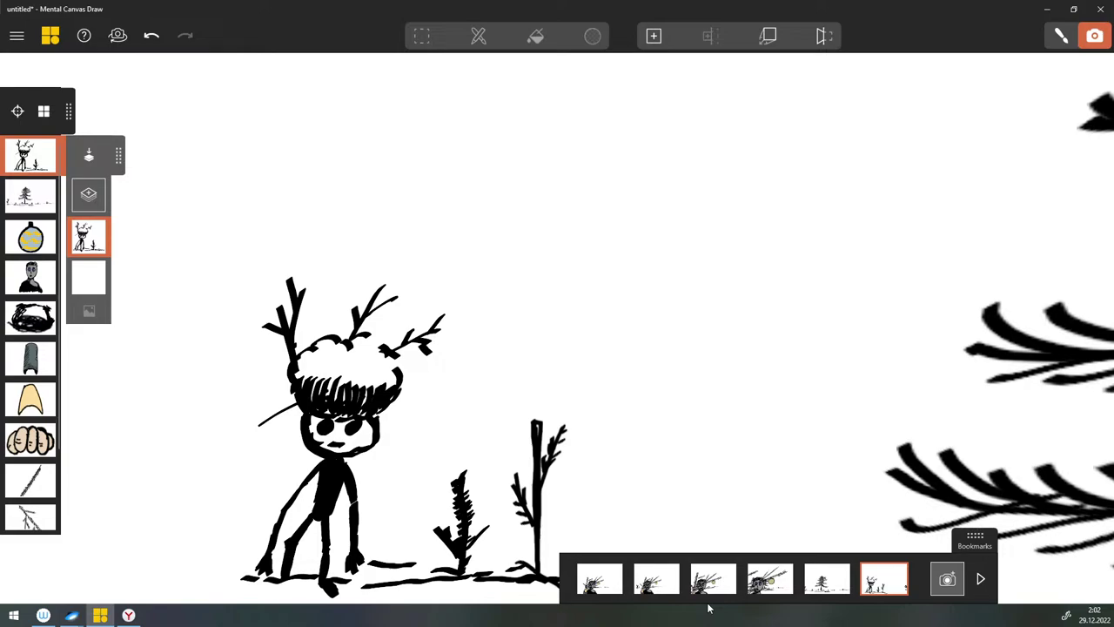
key("Right")
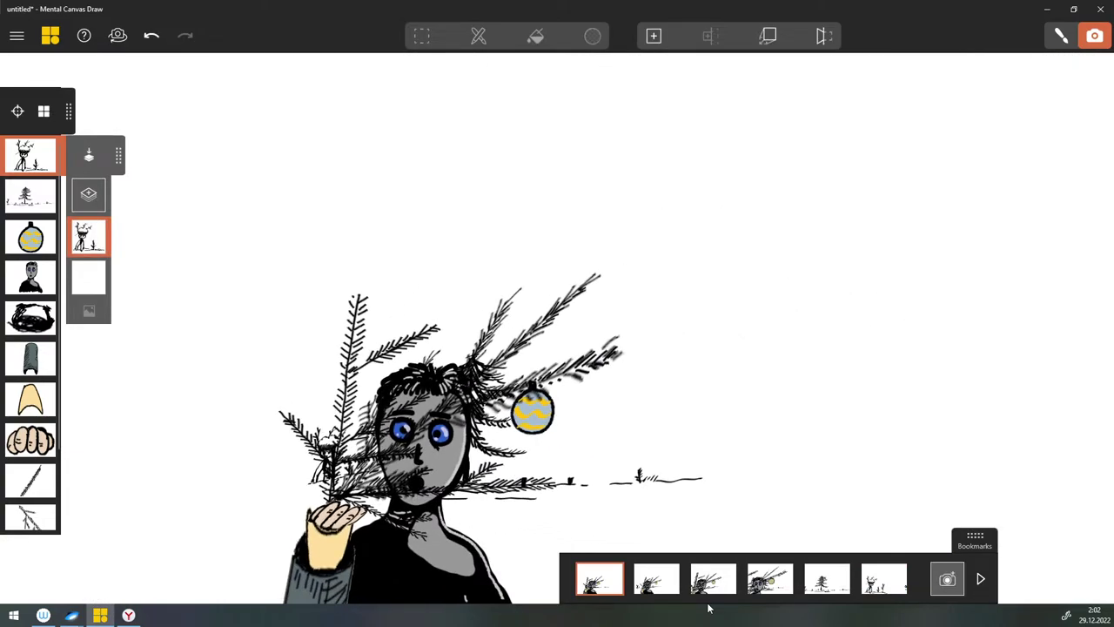
Step: Examine the depth spacing between the character, the broken trunk and the firs from other angles, ending at the character's bookmarked view
left_click_drag(492, 473, 656, 556, "ctrl")
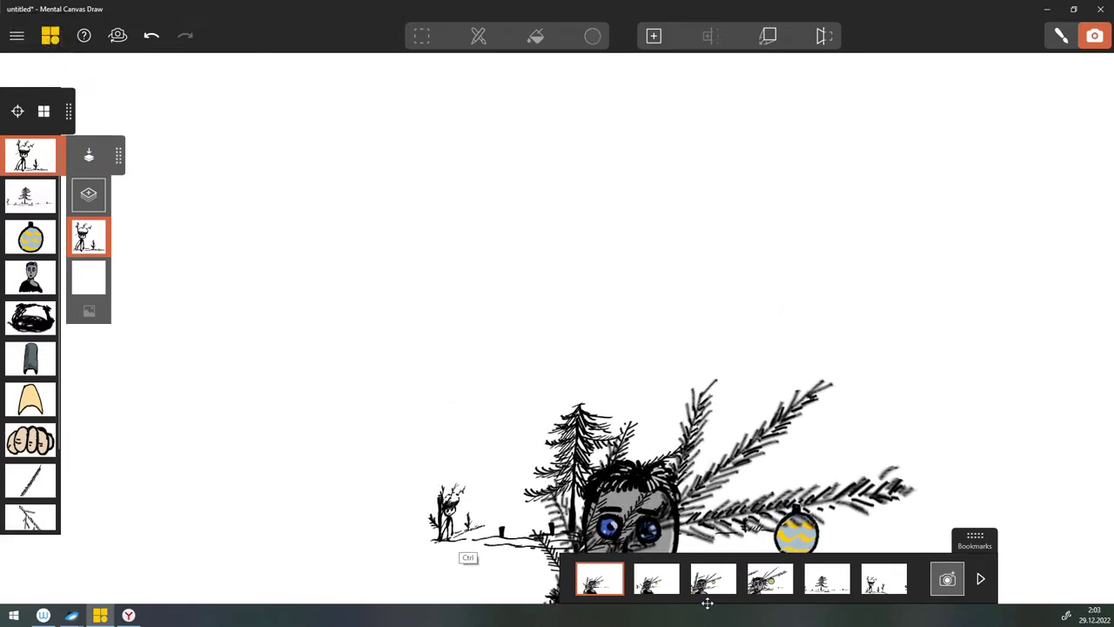
left_click_drag(470, 506, 465, 625, "alt")
mouse_move(480, 492)
left_mouse_down("ctrl")
mouse_move(497, 403)
mouse_move(534, 513)
mouse_move(566, 525)
mouse_move(561, 538)
mouse_move(564, 526)
left_mouse_up("ctrl")
scroll(479, 474, "up", 4, "ctrl")
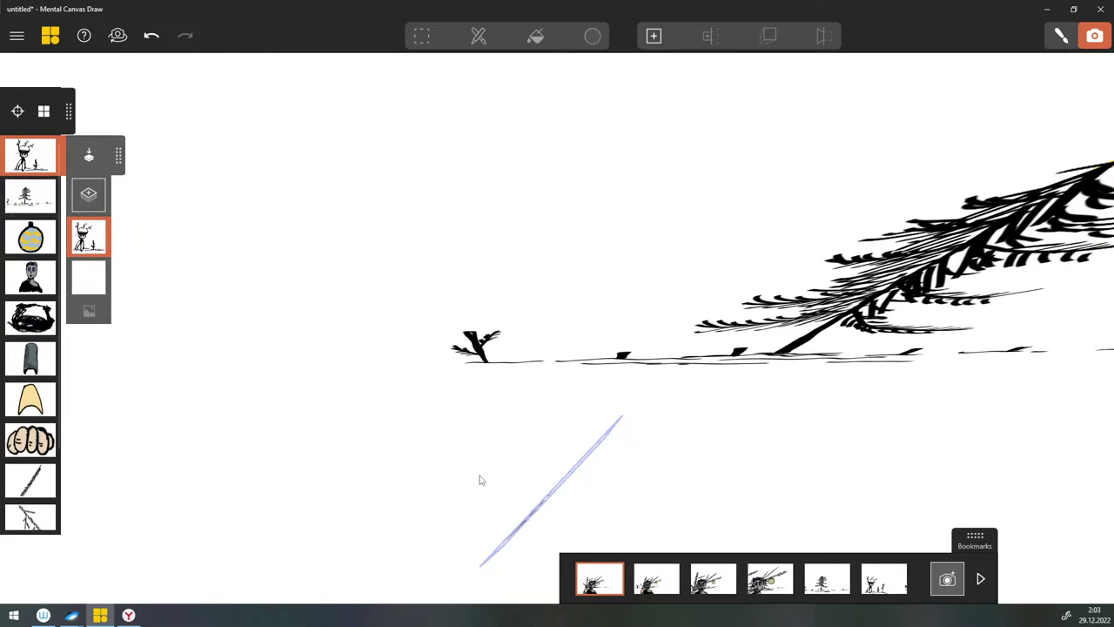
key("Left")
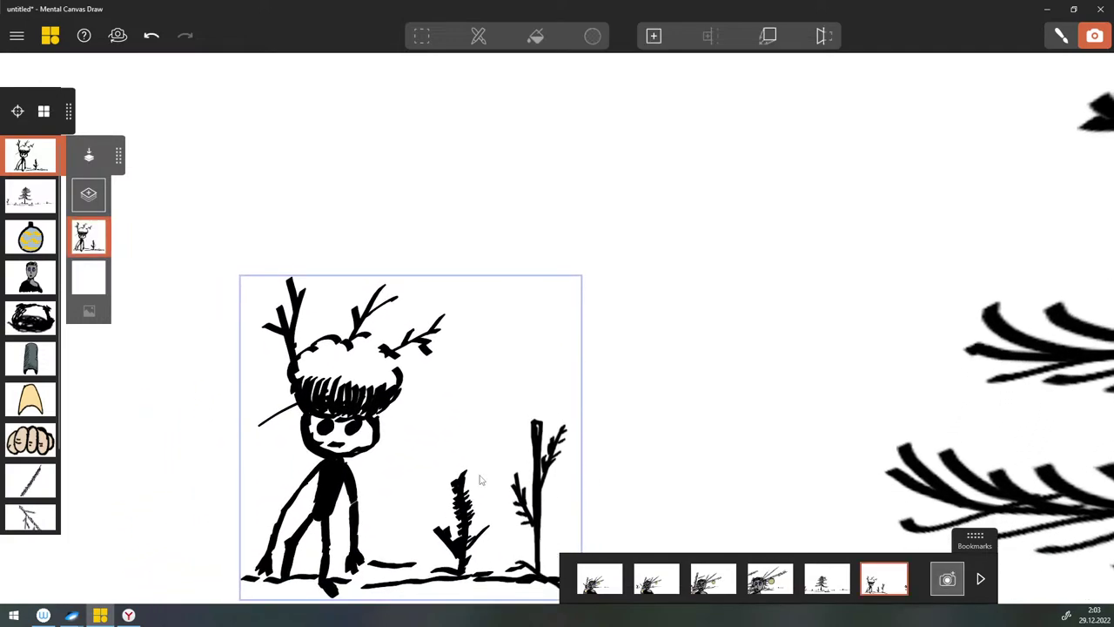
Step: Adjust the depth of the character's canvas so it stands closer to the camera than the broken trunk
key("ctrl")
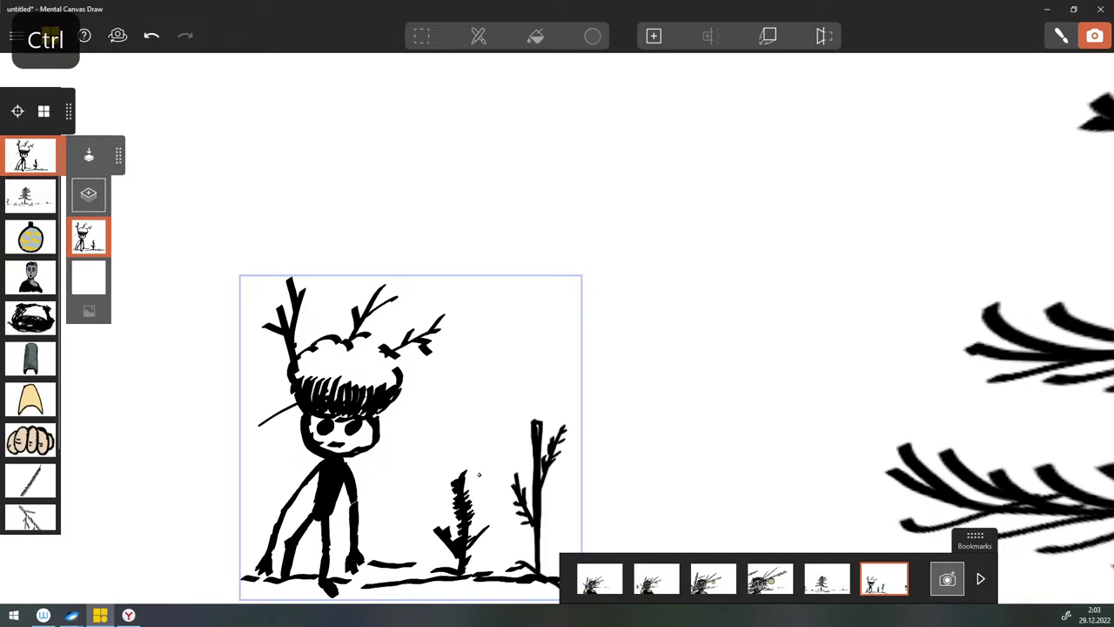
mouse_move(479, 475)
left_mouse_down()
mouse_move(478, 583)
mouse_move(480, 461)
mouse_move(480, 540)
mouse_move(479, 475)
left_mouse_up()
left_click(768, 36)
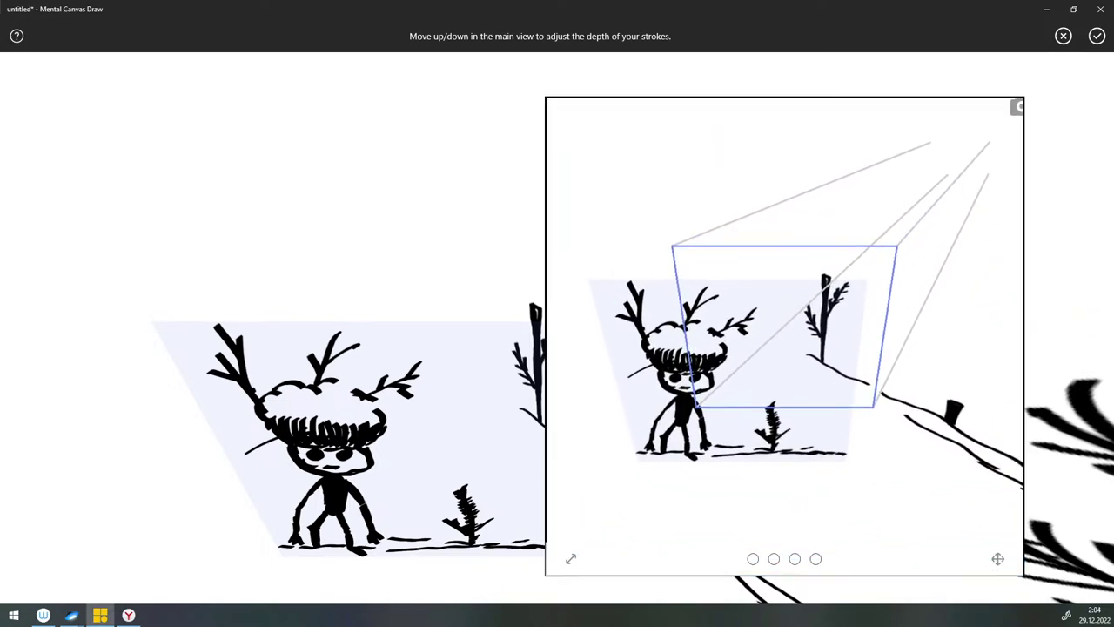
left_click_drag(748, 458, 921, 455, "ctrl")
left_click_drag(806, 467, 766, 482, "ctrl")
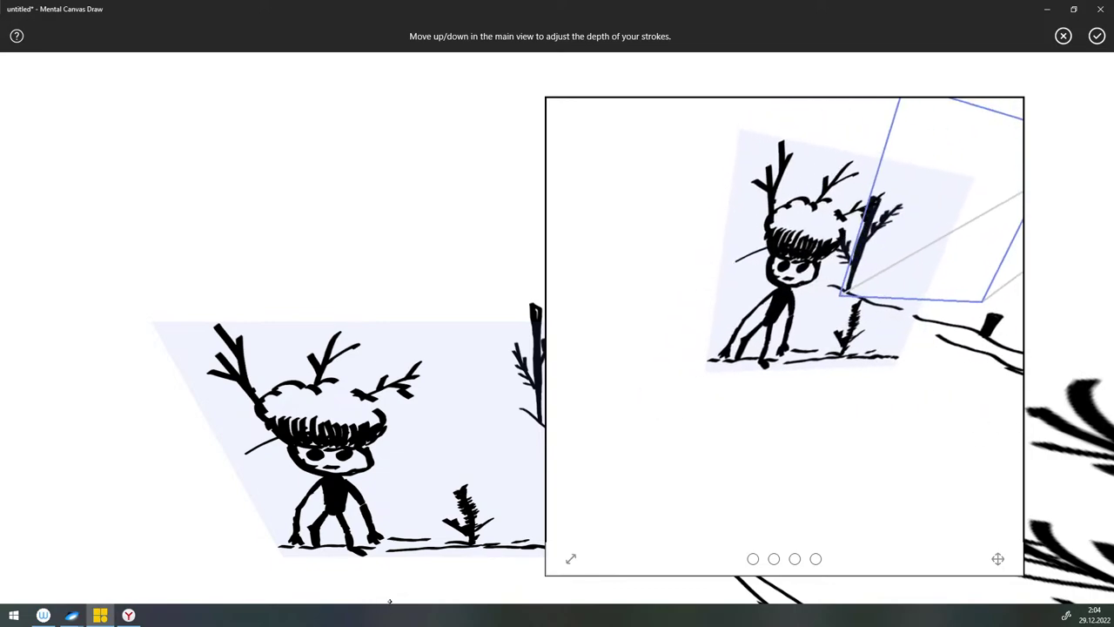
left_click(1097, 36)
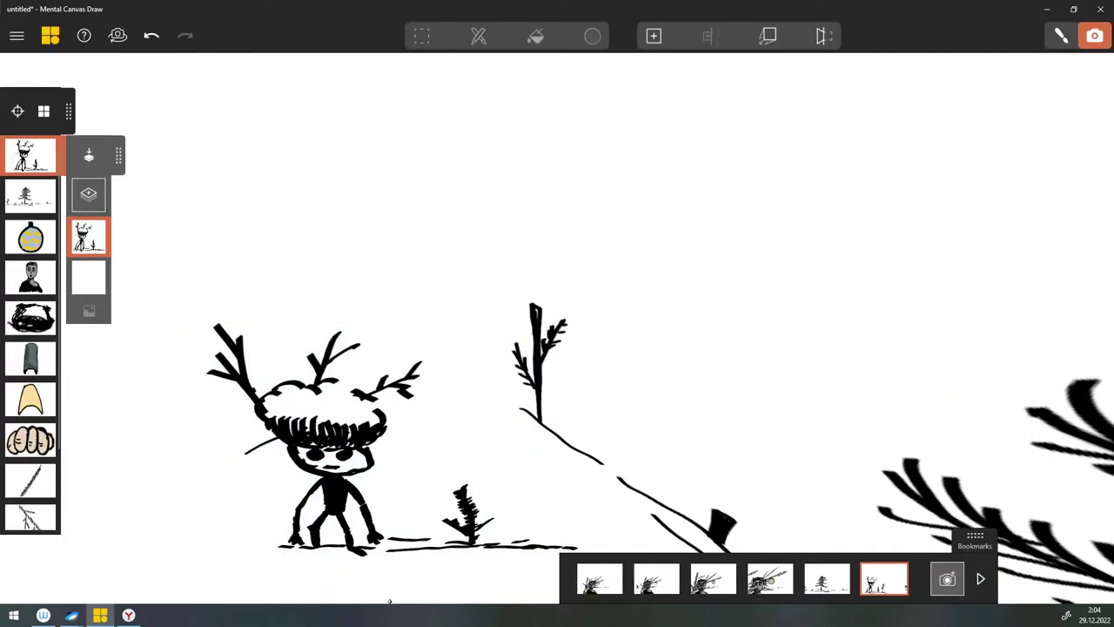
Step: Zoom in on the character and thicken both elbows and the forearm nearest the sapling with the even-width pen in black
mouse_move(531, 507)
left_mouse_down("ctrl")
mouse_move(736, 279)
mouse_move(513, 361)
left_mouse_up("ctrl")
left_click_drag(654, 464, 538, 435, "ctrl")
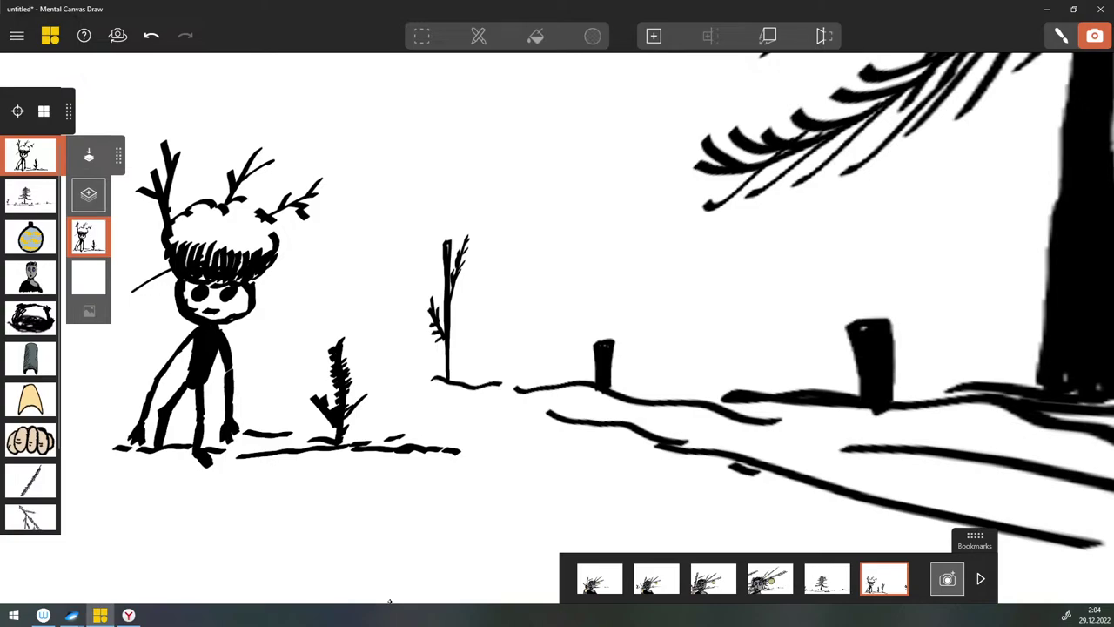
left_click(1061, 36)
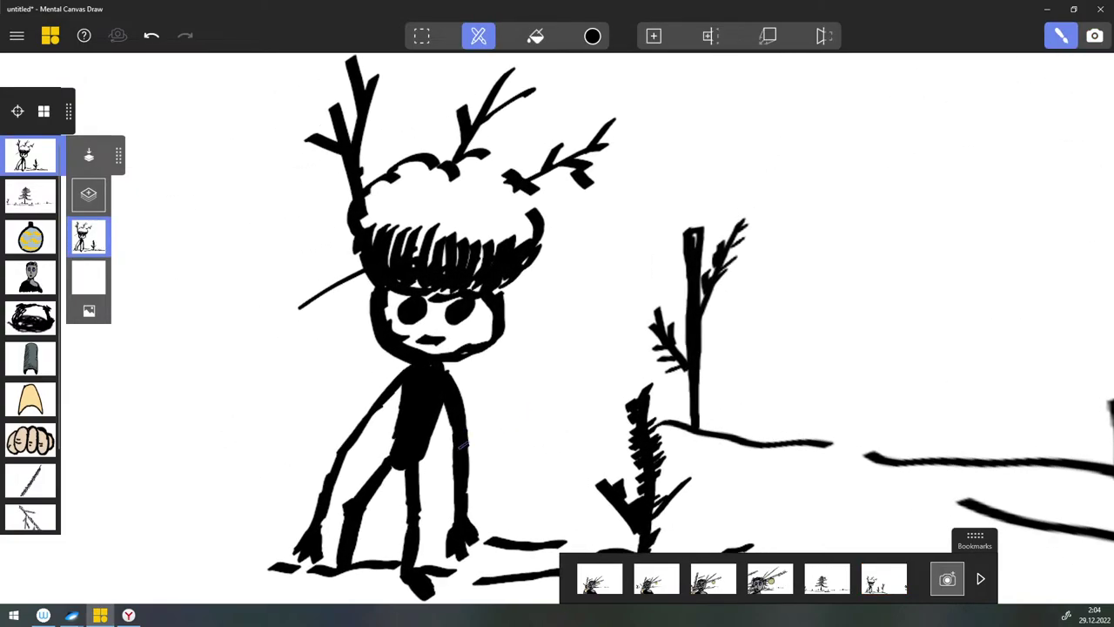
left_click(478, 36)
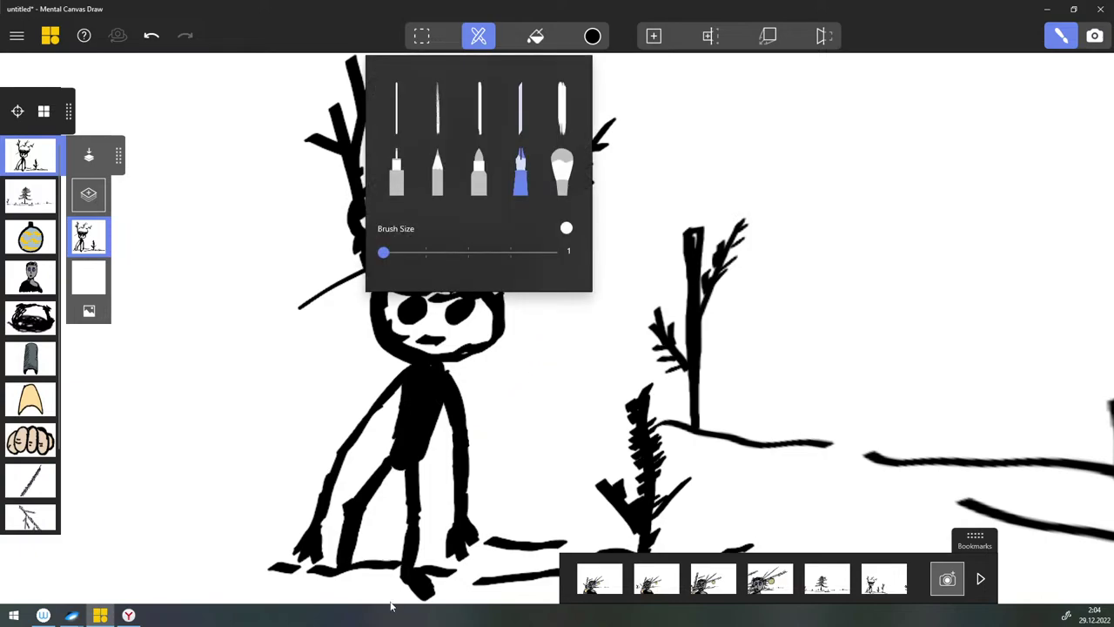
left_click(396, 172)
left_click_drag(472, 438, 451, 465)
mouse_move(350, 439)
left_mouse_down()
mouse_move(327, 479)
mouse_move(343, 470)
left_mouse_up()
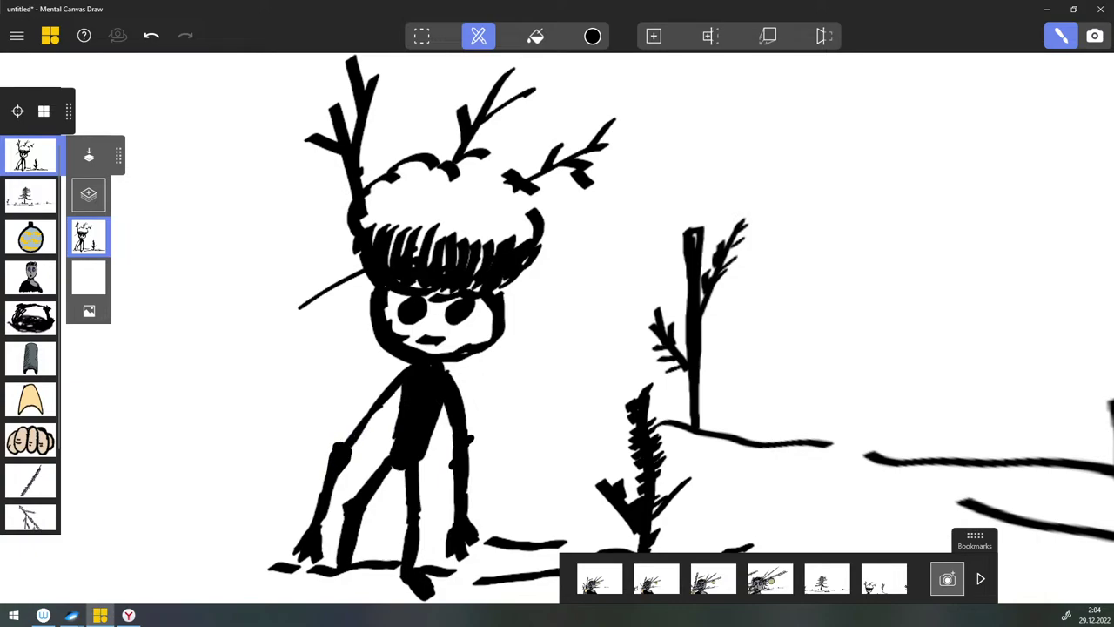
left_click_drag(453, 455, 452, 494)
left_click_drag(467, 435, 461, 512)
Step: Paint the character's whole face light gray, covering the eyes and mouth
left_click(592, 36)
left_click(543, 121)
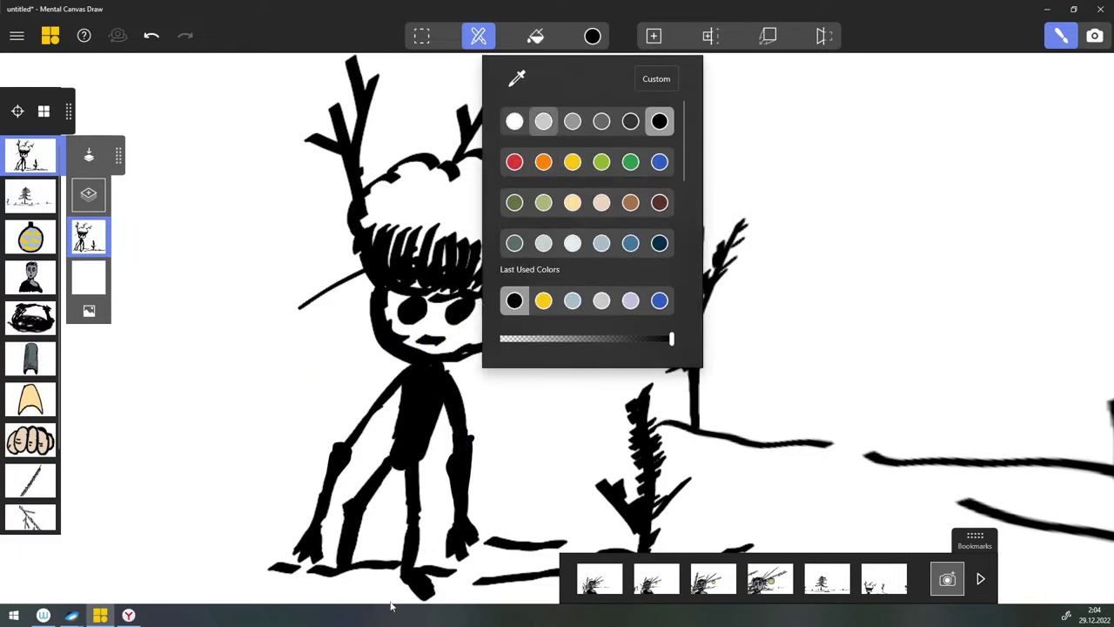
left_click(433, 323)
mouse_move(440, 327)
left_mouse_down()
mouse_move(414, 326)
mouse_move(390, 300)
mouse_move(421, 346)
mouse_move(479, 334)
mouse_move(492, 314)
mouse_move(401, 300)
mouse_move(449, 299)
left_mouse_up()
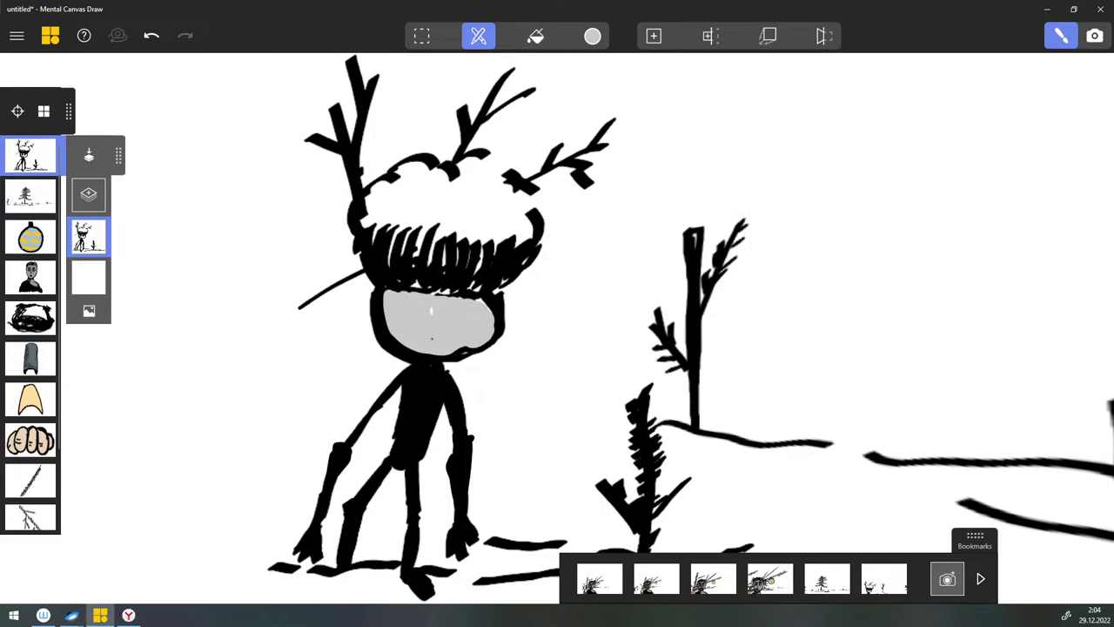
mouse_move(451, 350)
left_mouse_down()
mouse_move(479, 343)
mouse_move(479, 300)
mouse_move(403, 293)
mouse_move(382, 322)
mouse_move(430, 357)
mouse_move(466, 355)
left_mouse_up()
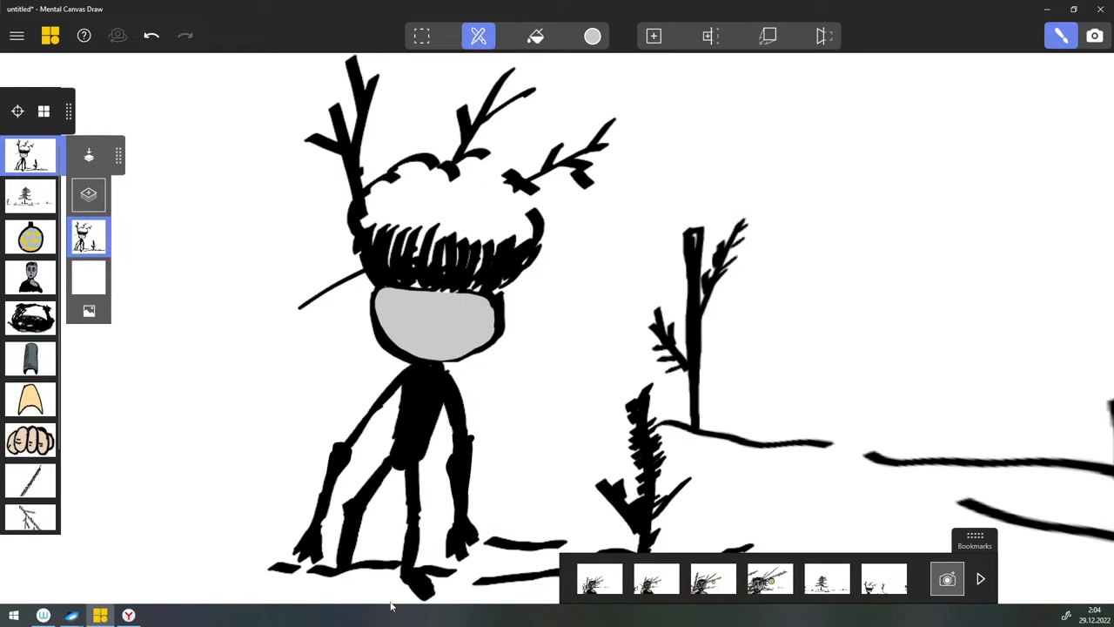
Step: Paint a round blue iris in the middle of the character's gray face
left_click(592, 35)
left_click(659, 162)
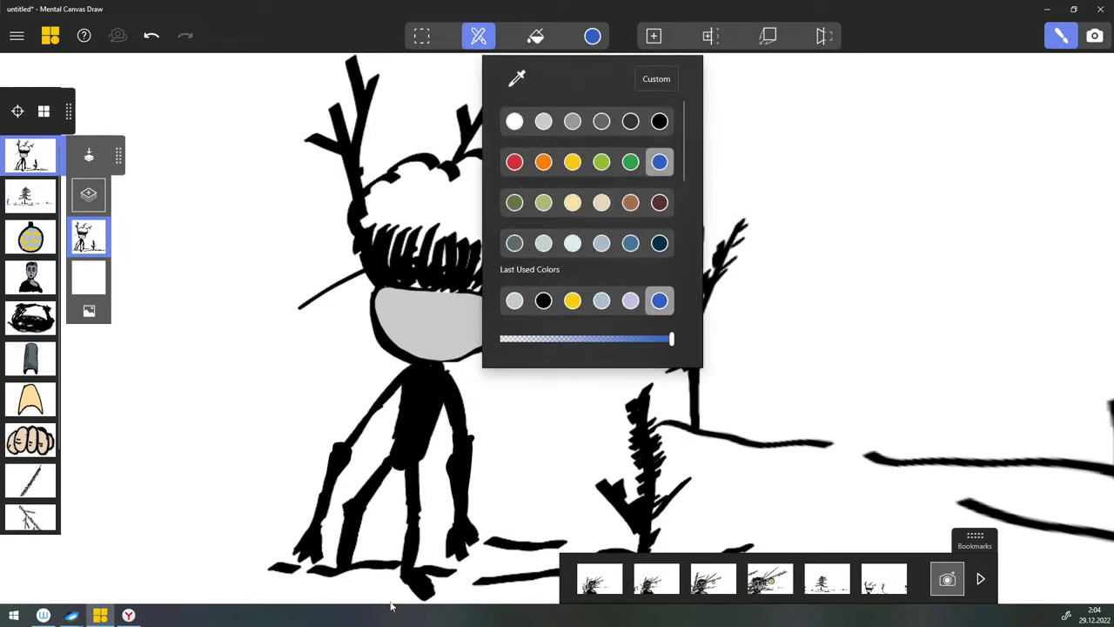
mouse_move(434, 312)
left_mouse_down()
mouse_move(442, 329)
mouse_move(440, 310)
mouse_move(455, 322)
left_mouse_up()
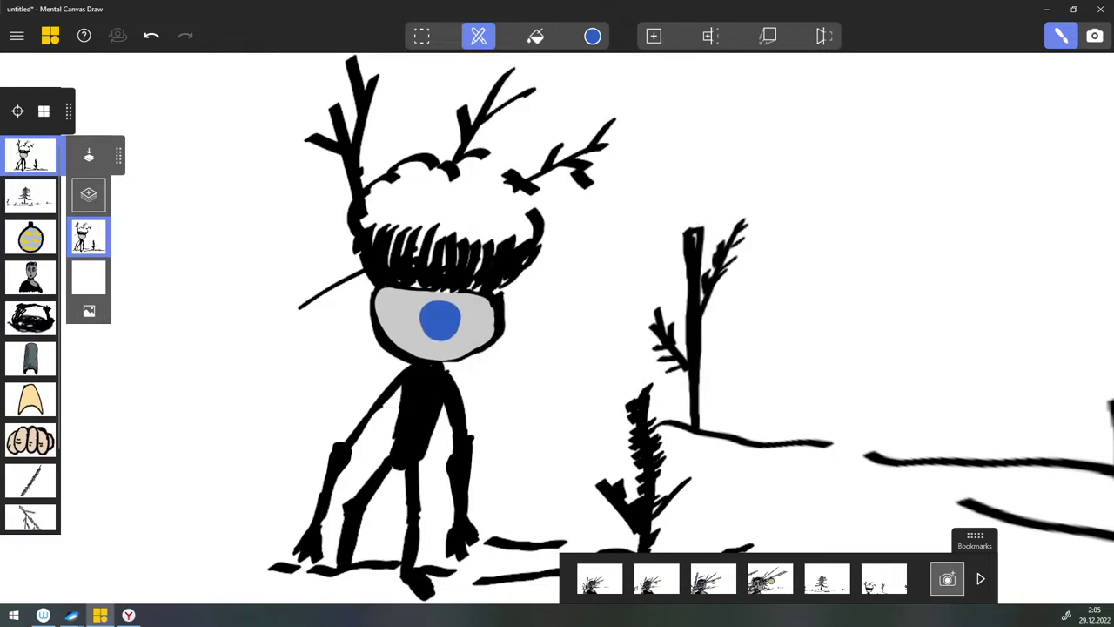
Step: Outline the blue iris in black at brush size 1 and add a round black pupil and short upper eyelashes
left_click(592, 36)
left_click(659, 121)
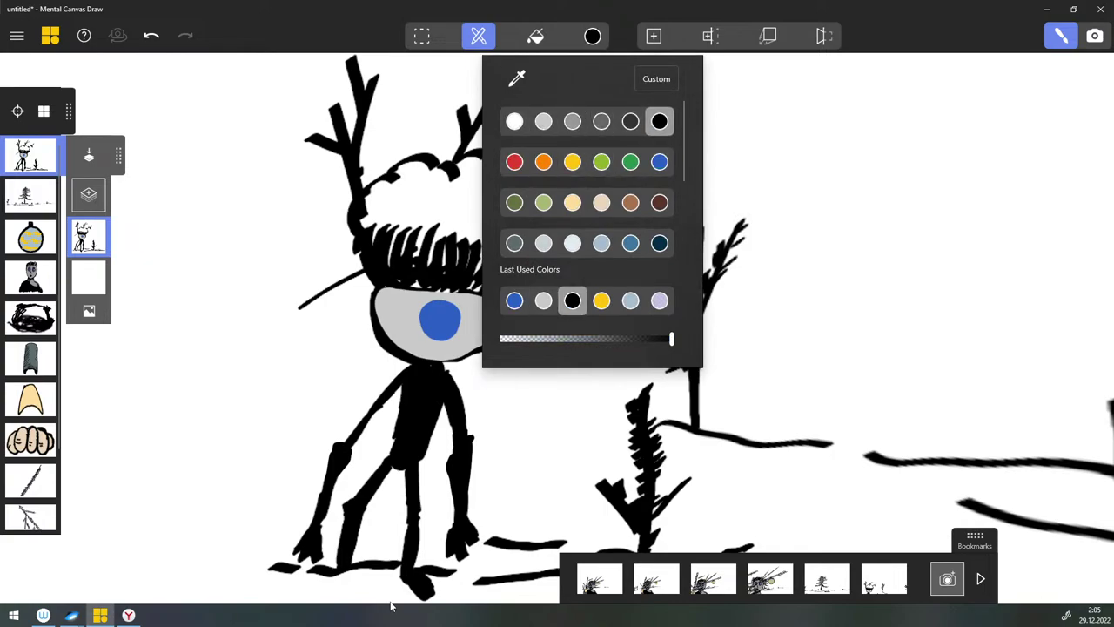
left_click(478, 36)
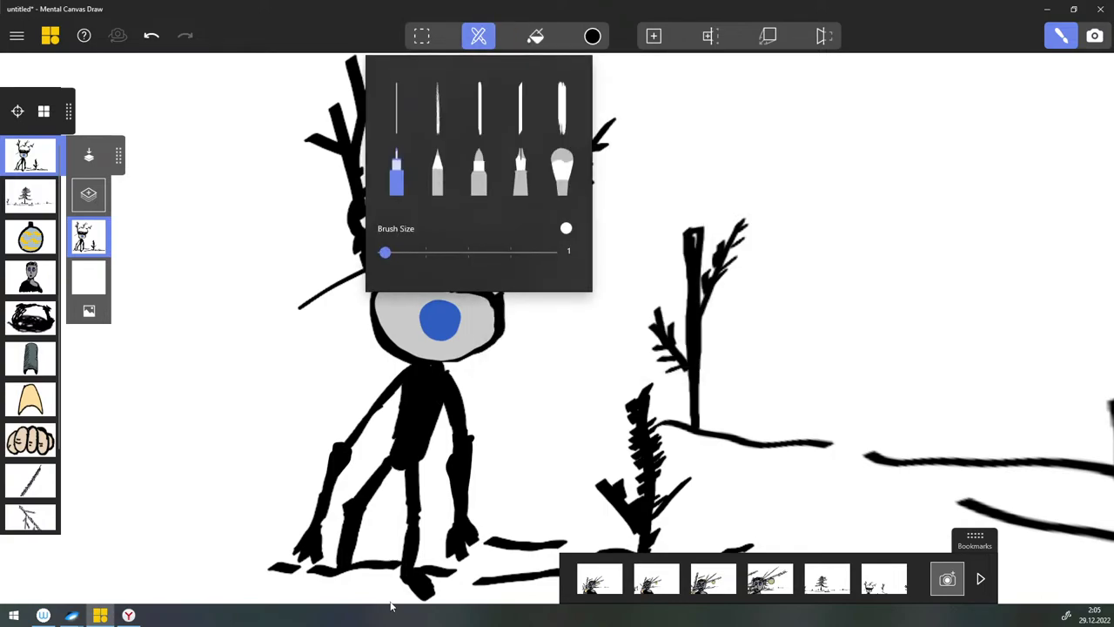
left_click_drag(384, 252, 383, 252)
left_click(391, 602)
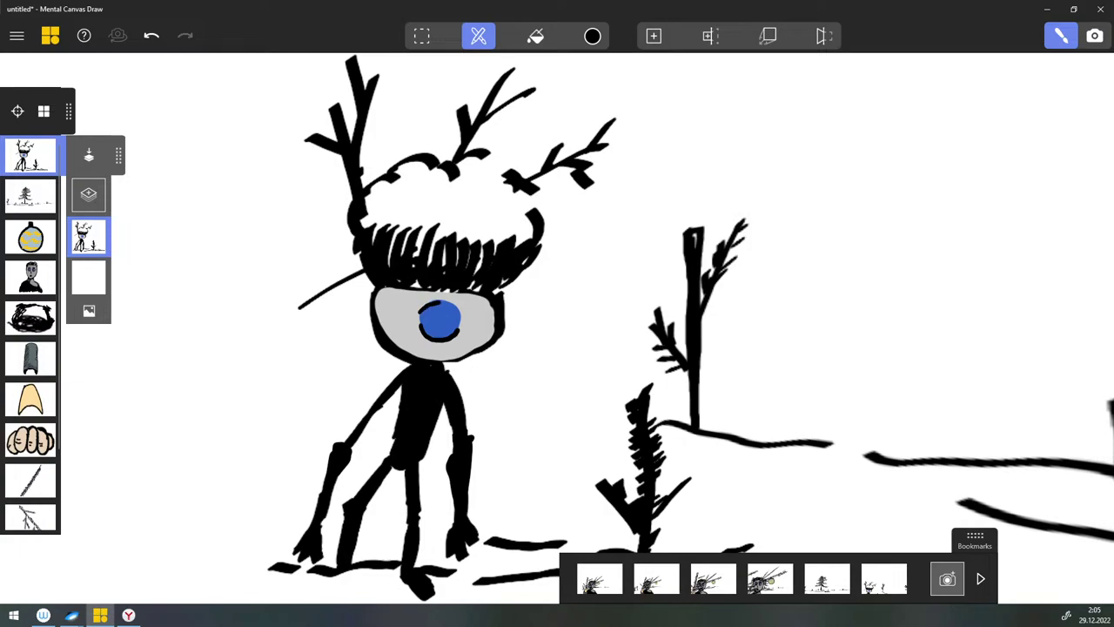
left_click_drag(434, 323, 445, 315)
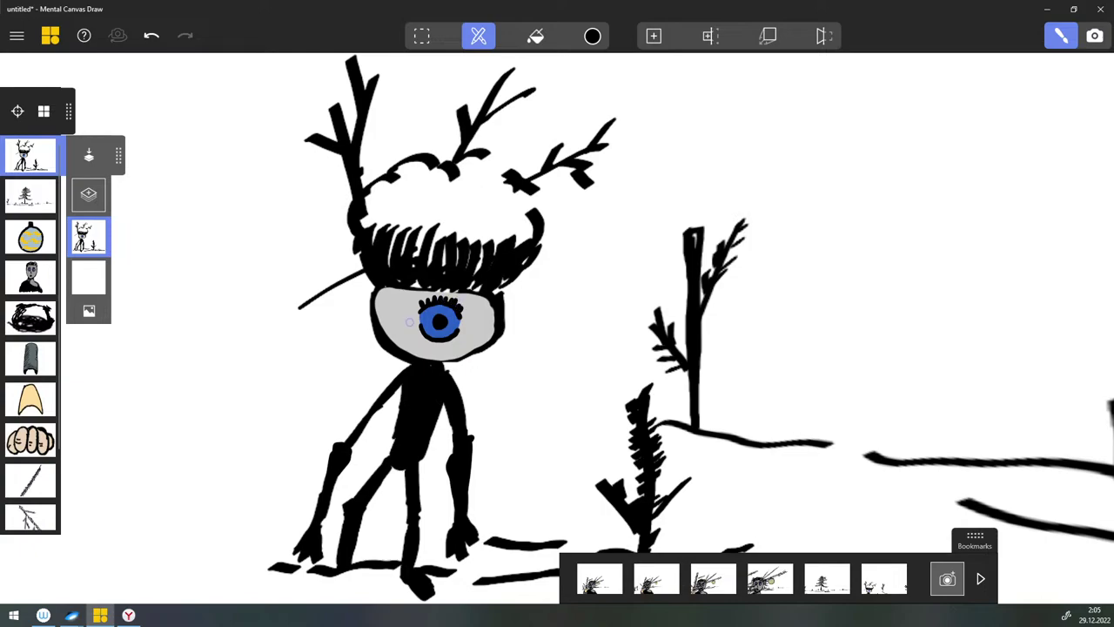
Step: Draw crease lines beside the character's eye and short black fur strokes around the edge of the face
mouse_move(409, 319)
left_mouse_down()
mouse_move(473, 329)
mouse_move(423, 336)
left_mouse_up()
left_click_drag(381, 295, 380, 328)
left_click_drag(492, 331, 484, 334)
left_click_drag(493, 317, 484, 313)
left_click_drag(490, 304, 479, 306)
mouse_move(421, 352)
left_mouse_down()
mouse_move(440, 357)
mouse_move(388, 364)
mouse_move(406, 368)
left_mouse_up()
mouse_move(449, 351)
left_mouse_down()
mouse_move(460, 371)
mouse_move(481, 366)
left_mouse_up()
mouse_move(374, 337)
left_mouse_down()
mouse_move(388, 348)
mouse_move(374, 337)
mouse_move(372, 306)
left_mouse_up()
left_click_drag(362, 301, 372, 292)
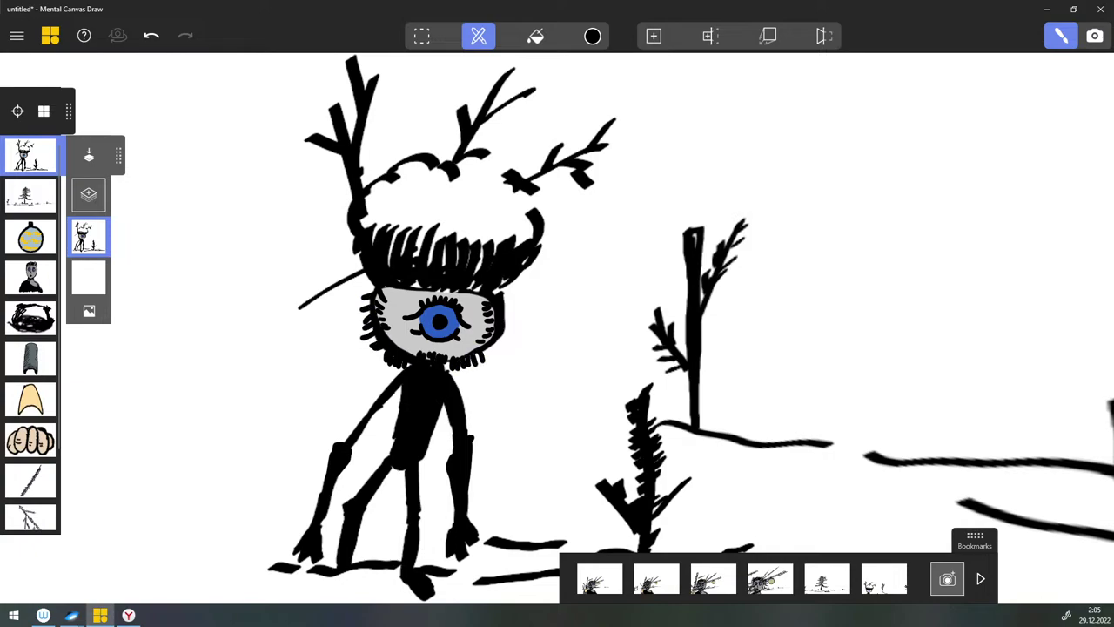
left_click_drag(488, 357, 501, 350)
left_click_drag(494, 349, 511, 333)
left_click_drag(499, 325, 514, 301)
left_click_drag(494, 303, 510, 287)
Step: Add curved black hair strands and complete the contour across the white crown of the character's head
left_click_drag(423, 226, 424, 251)
mouse_move(374, 207)
left_mouse_down()
mouse_move(365, 224)
mouse_move(399, 185)
left_mouse_up()
left_click_drag(401, 230, 414, 195)
left_click_drag(415, 227, 435, 183)
mouse_move(438, 232)
left_mouse_down()
mouse_move(448, 200)
mouse_move(487, 218)
left_mouse_up()
left_click_drag(488, 169, 519, 238)
mouse_move(528, 222)
left_mouse_down()
mouse_move(517, 245)
mouse_move(507, 240)
left_mouse_up()
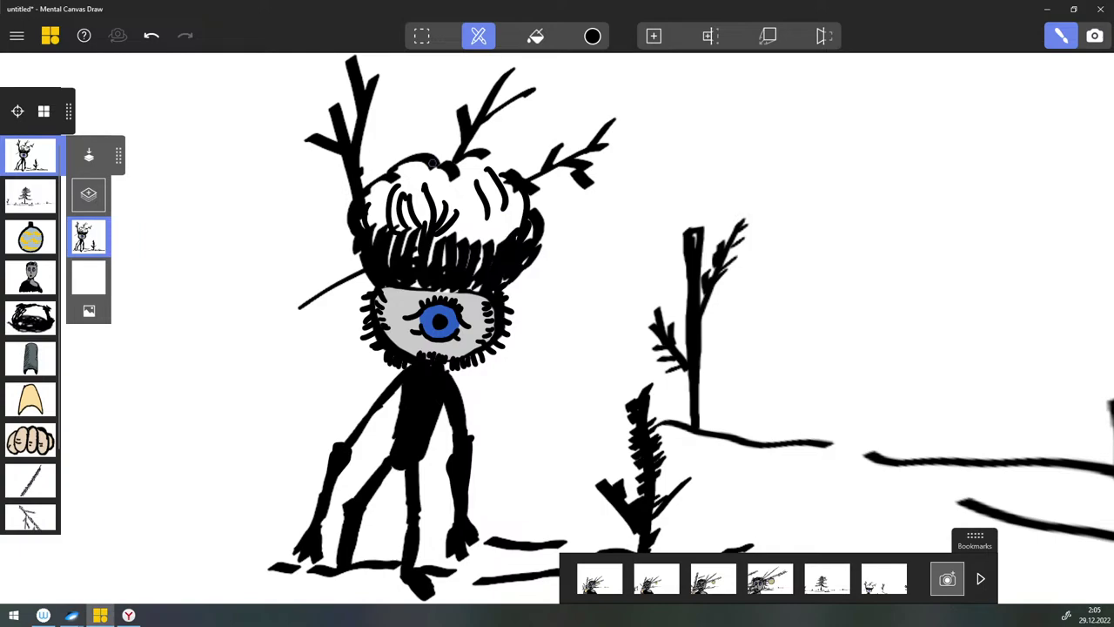
Step: Switch the pen to white and dot highlights in the eye and two small spots on the character's chest
left_click(592, 35)
left_click(514, 121)
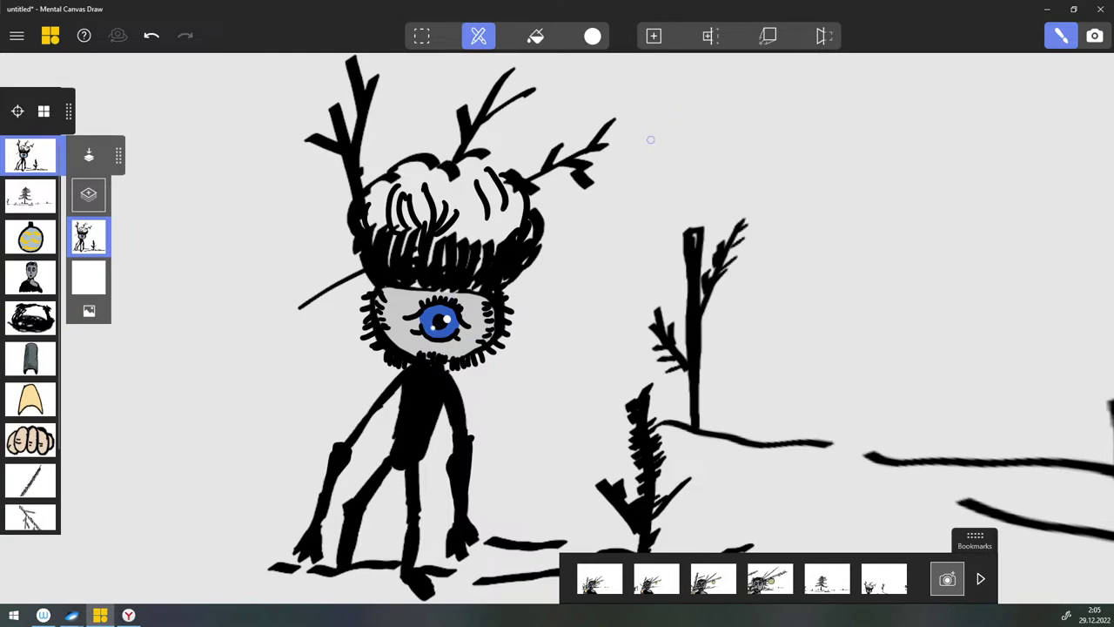
left_click(433, 397)
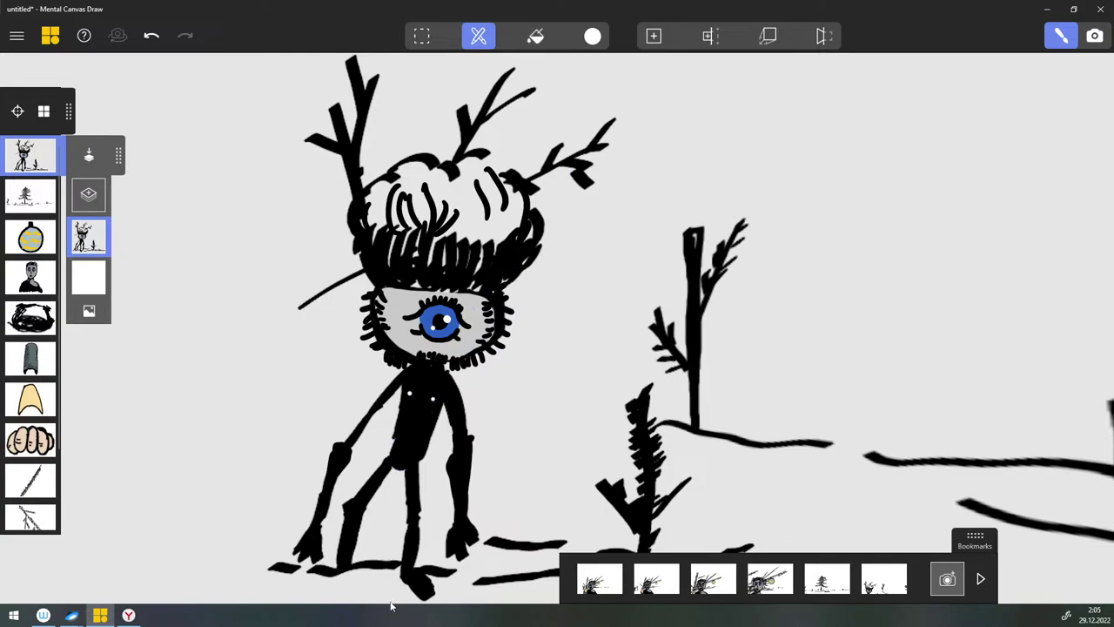
left_click(478, 35)
left_click(479, 35)
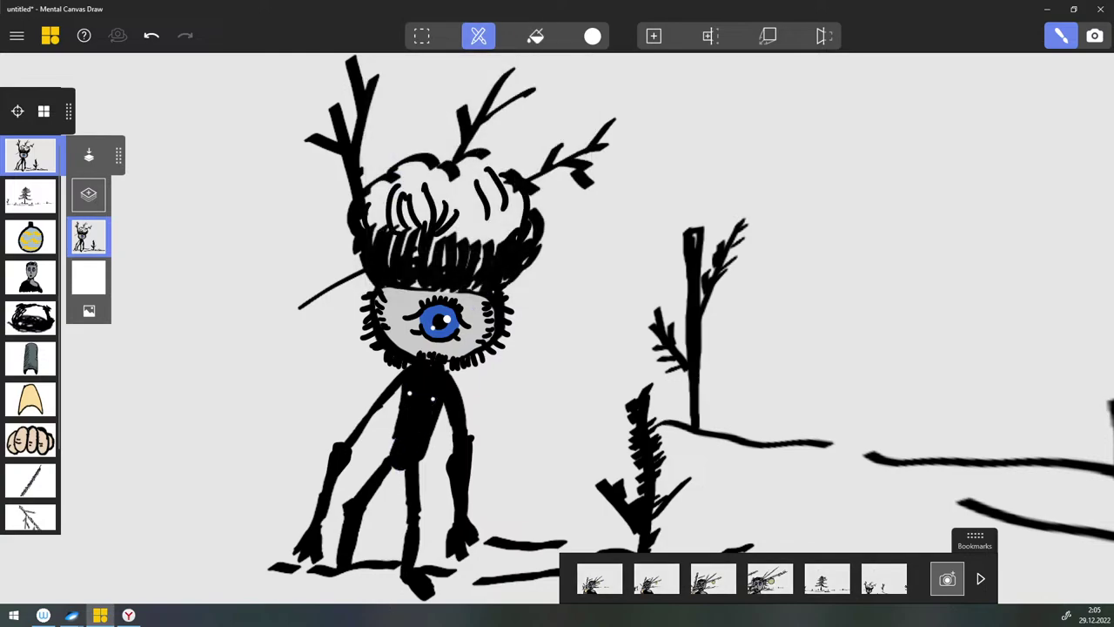
Step: Undo the last white stroke above the small fir sapling and add a new canvas at the offered placement near the character
scroll(444, 374, "down", 2, "ctrl")
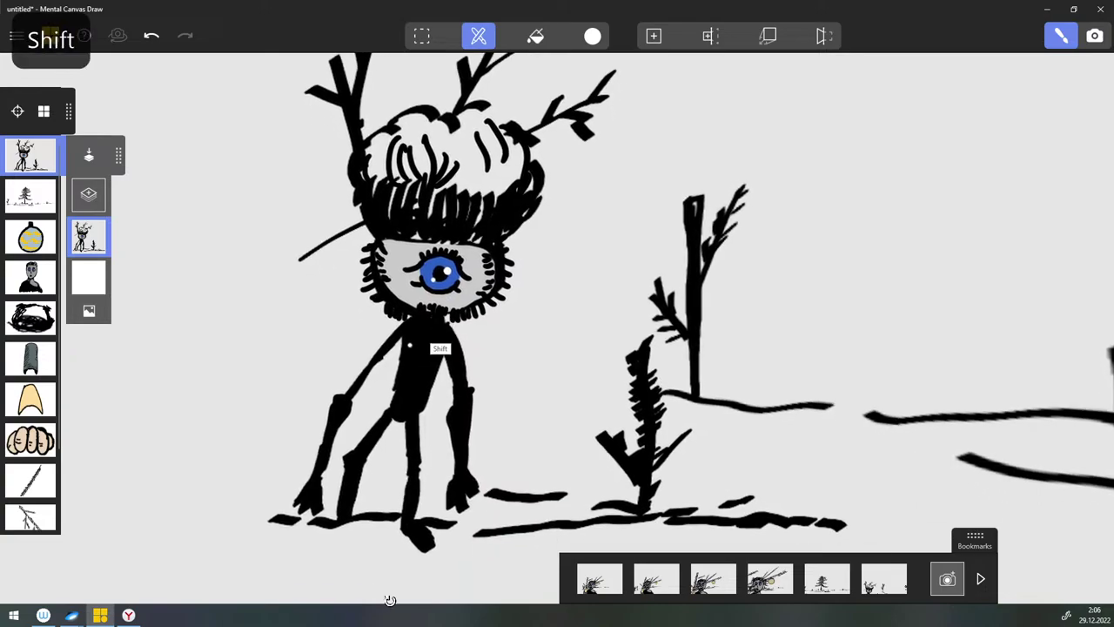
mouse_move(435, 357)
left_mouse_down("alt")
mouse_move(425, 421)
mouse_move(436, 360)
left_mouse_up("alt")
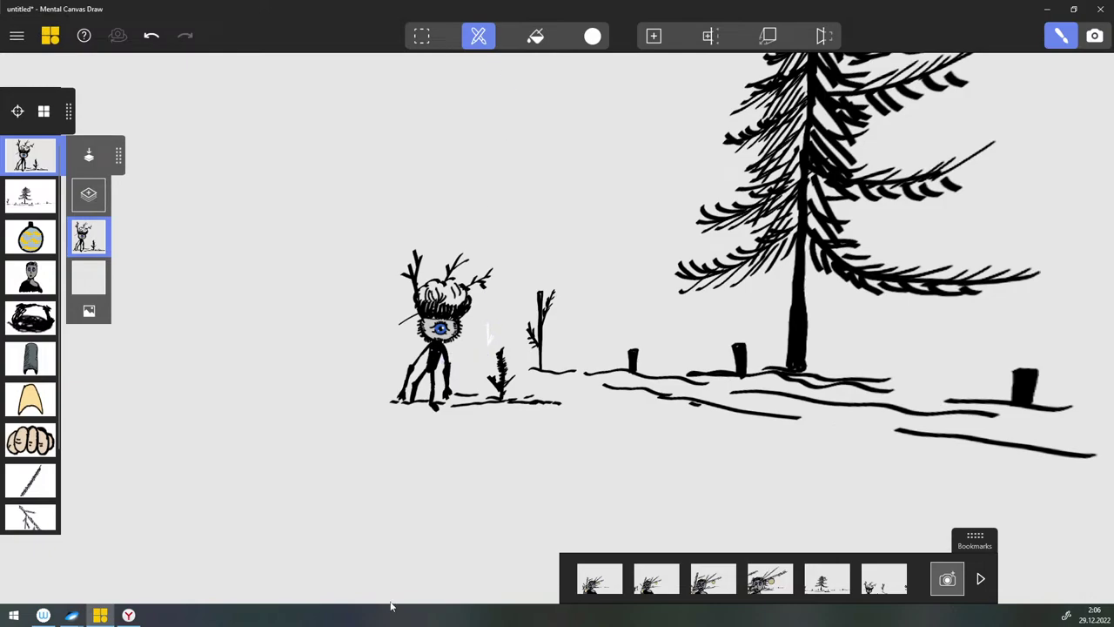
key("ctrl+z")
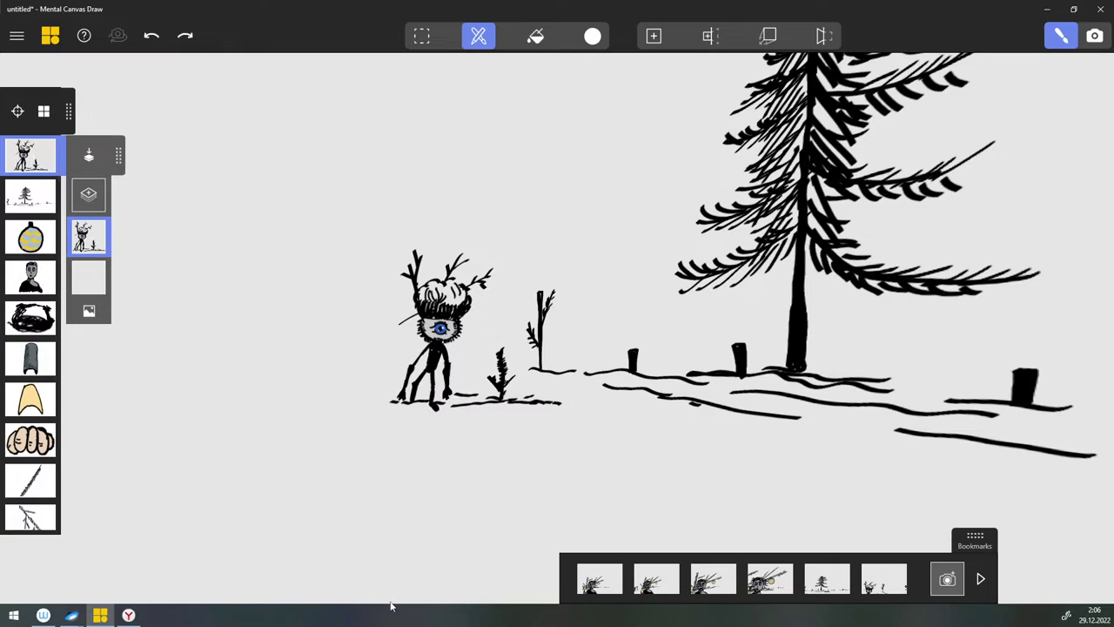
key("n")
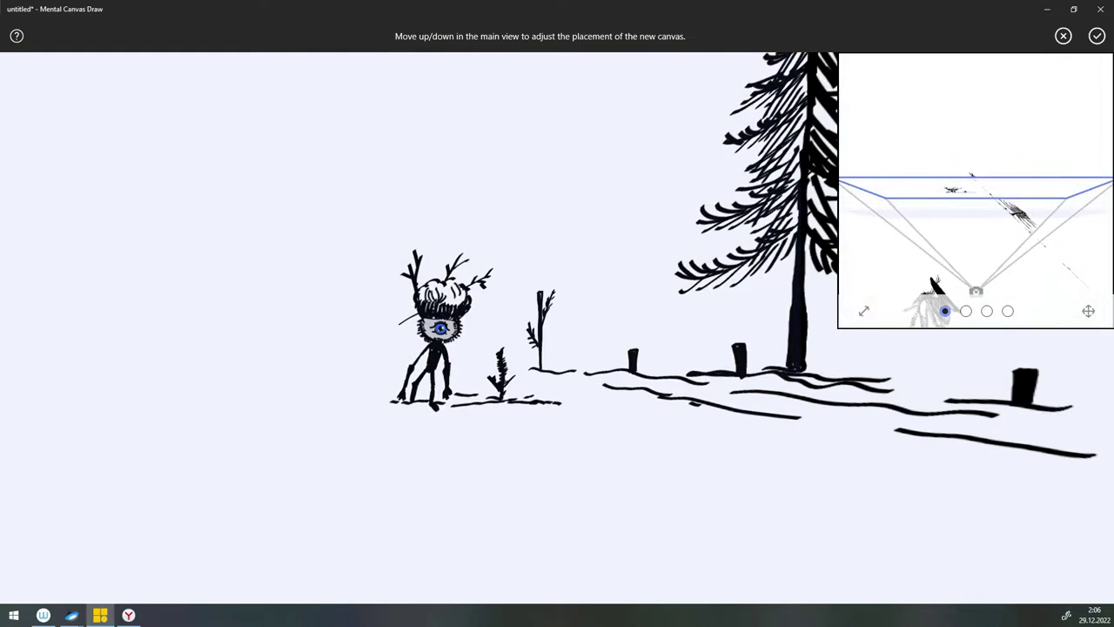
key("Return")
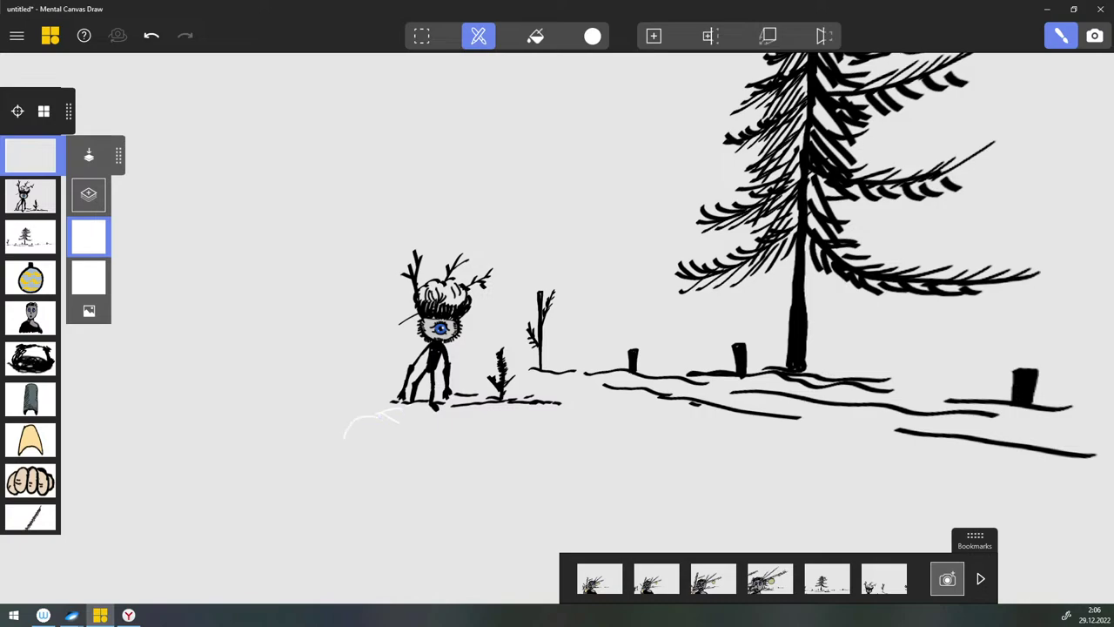
Step: Outline puffy white snow clouds below and around the character, extending toward the tree stumps
mouse_move(355, 416)
left_mouse_down()
mouse_move(275, 433)
mouse_move(368, 444)
left_mouse_up()
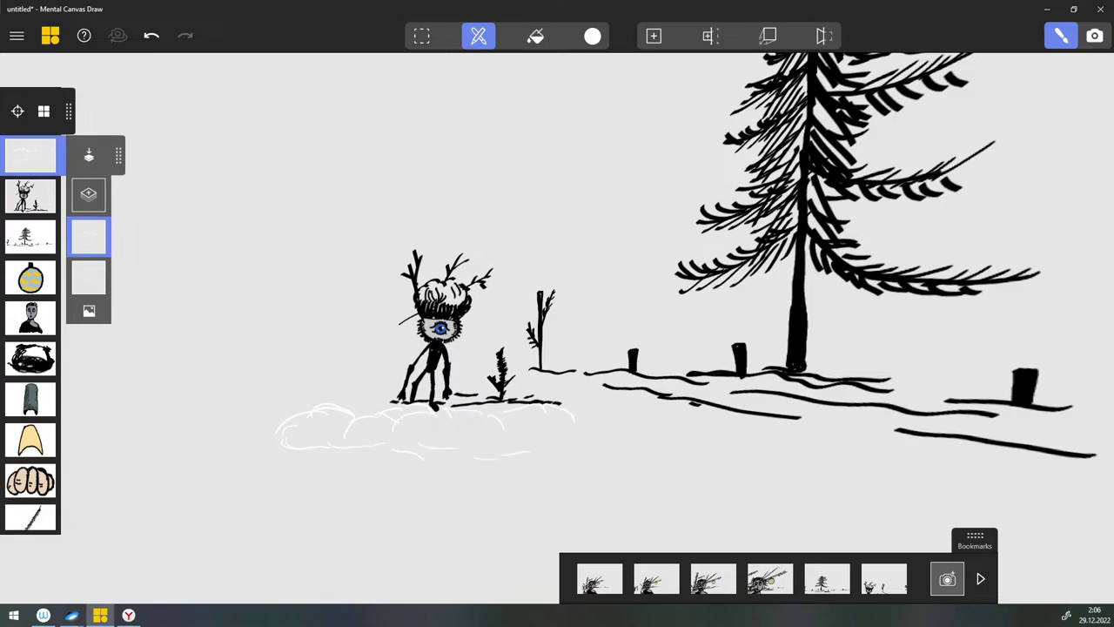
mouse_move(597, 452)
left_mouse_down()
mouse_move(576, 400)
mouse_move(524, 387)
left_mouse_up()
mouse_move(323, 402)
left_mouse_down()
mouse_move(327, 360)
mouse_move(382, 366)
left_mouse_up()
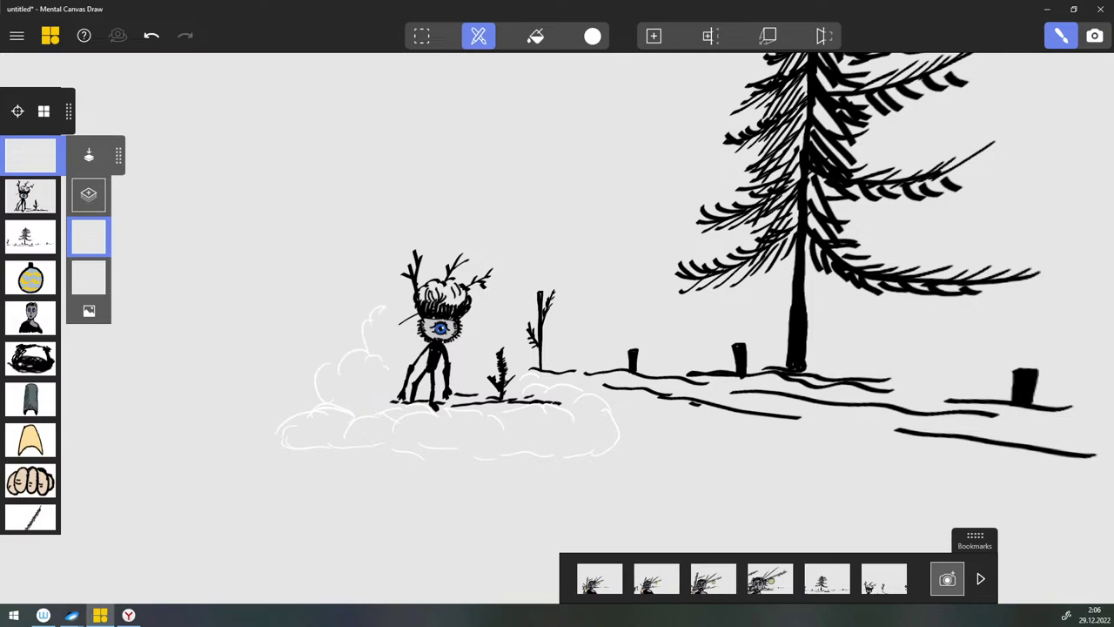
left_click_drag(399, 311, 433, 245)
mouse_move(497, 294)
left_mouse_down()
mouse_move(545, 317)
mouse_move(679, 313)
left_mouse_up()
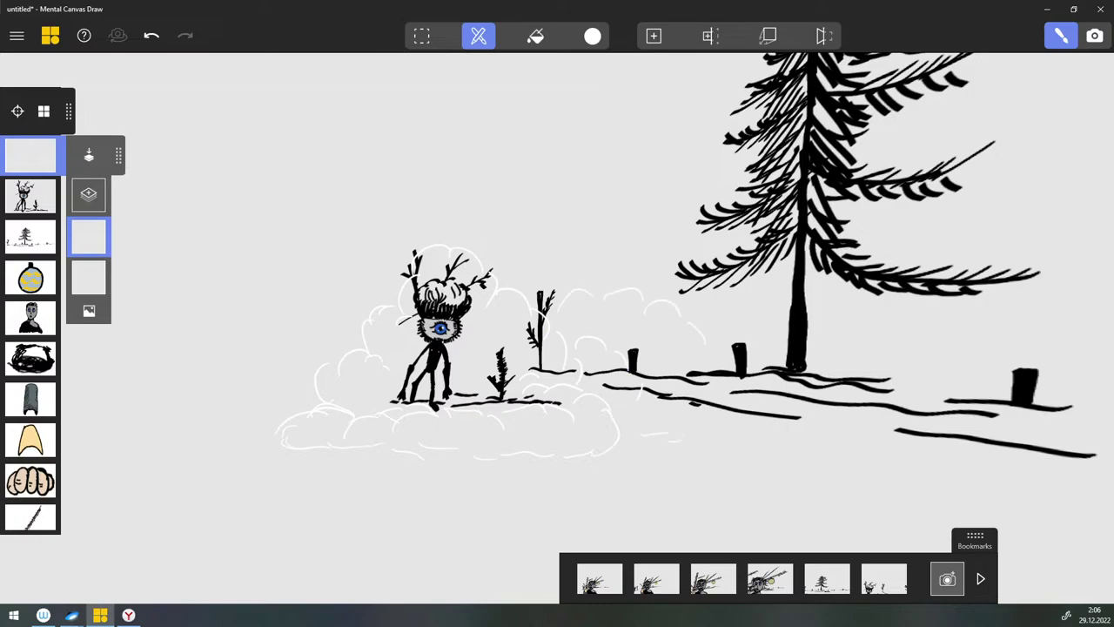
Step: Switch the pen to light gray and outline a puffy cloud around the character and along the ground beside the sapling
left_click(1094, 36)
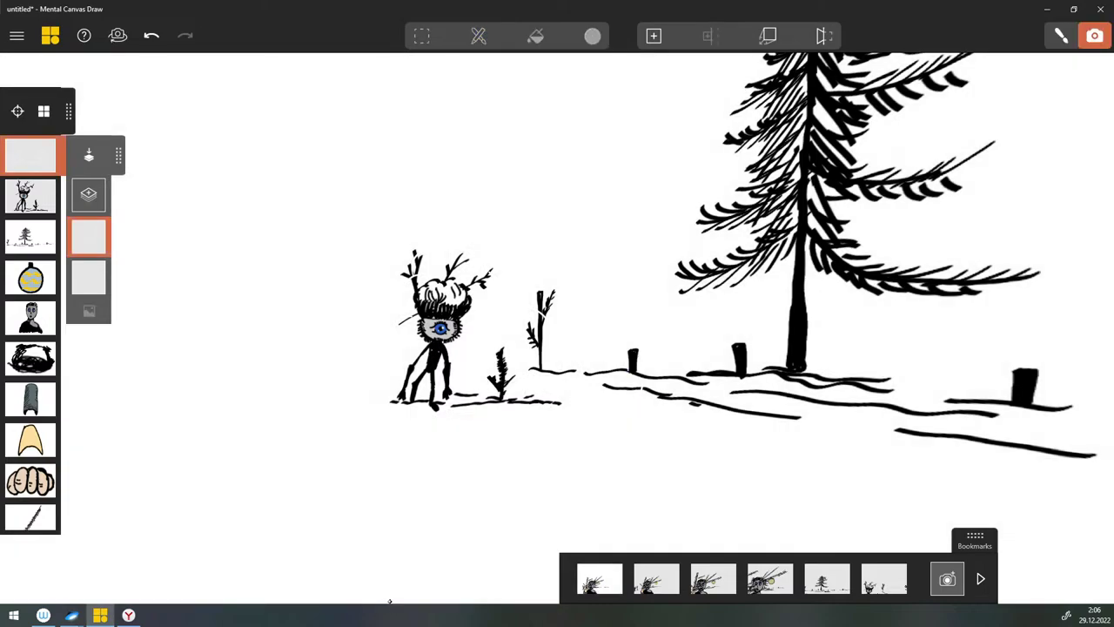
left_click_drag(557, 313, 653, 314)
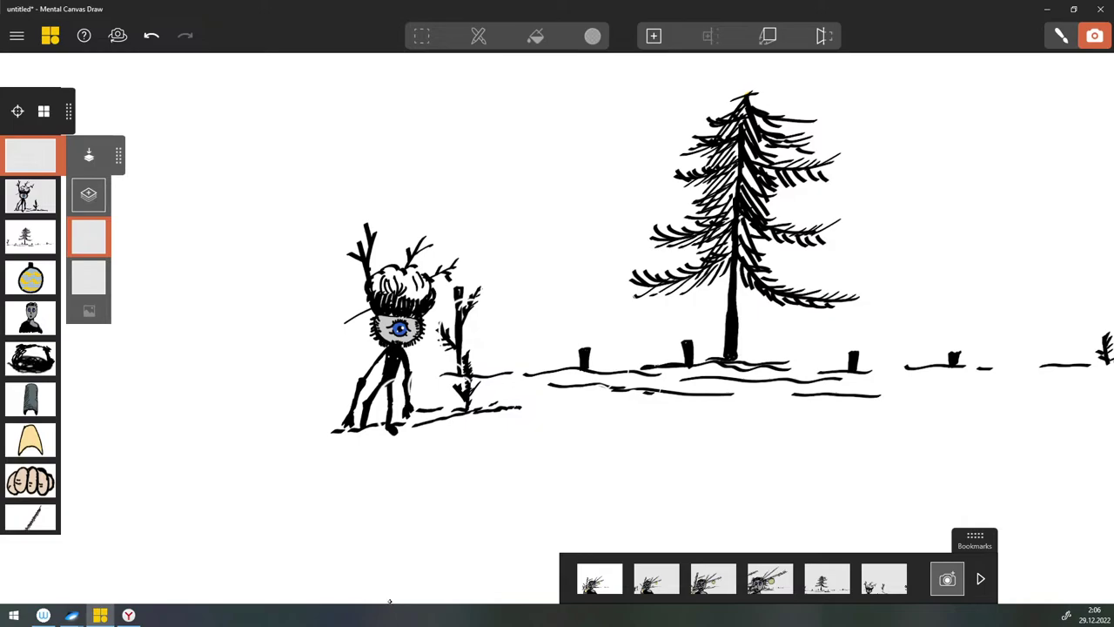
left_click(1062, 35)
left_click(593, 35)
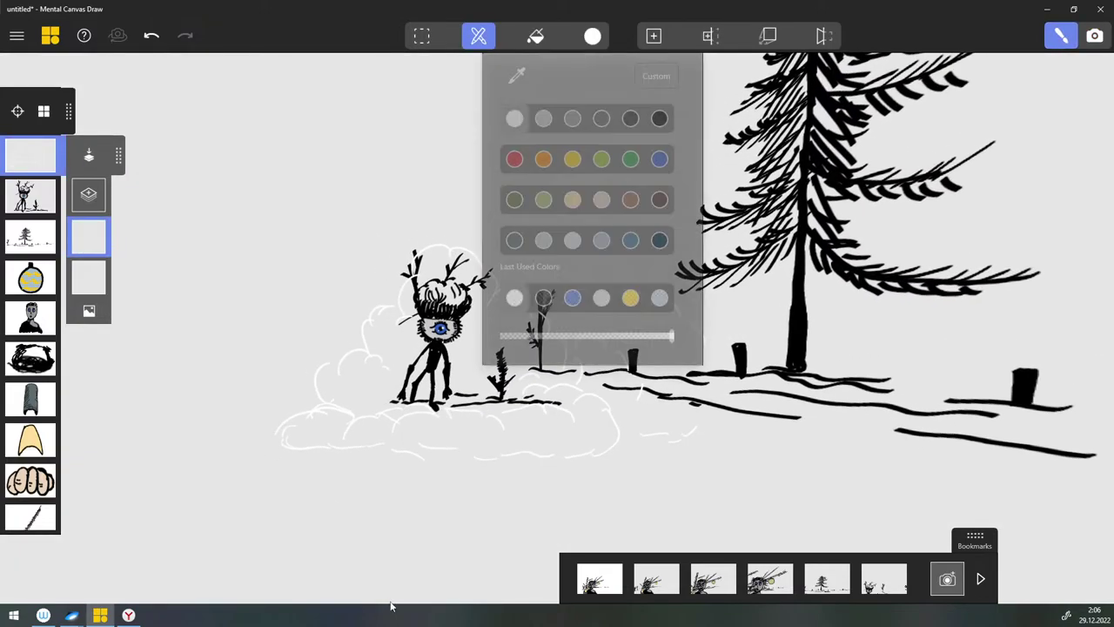
left_click(543, 118)
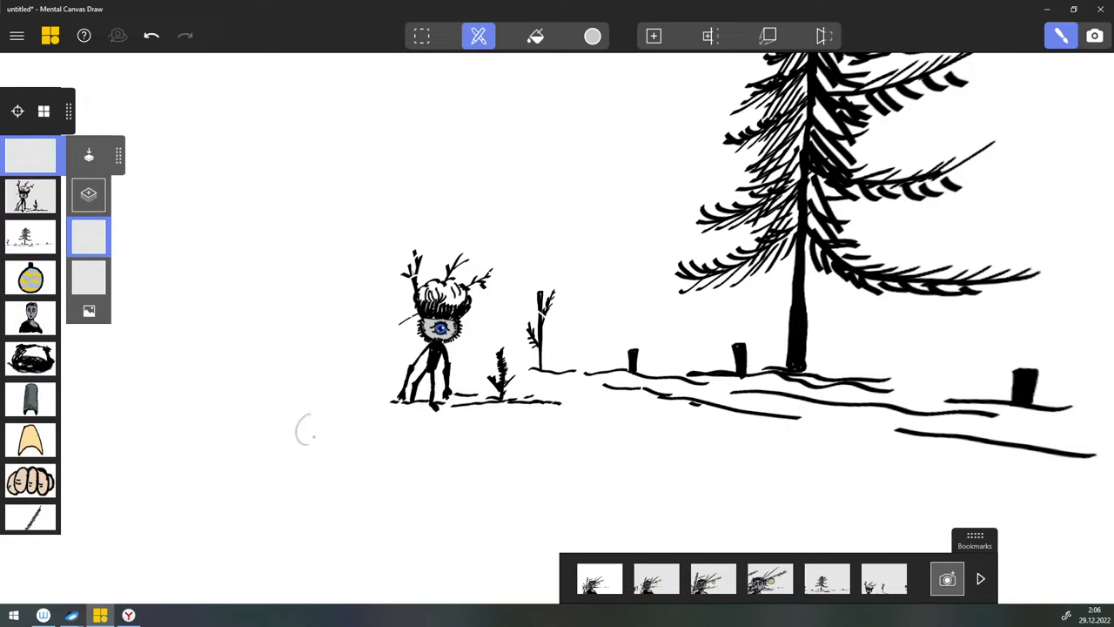
left_click_drag(365, 445, 411, 446)
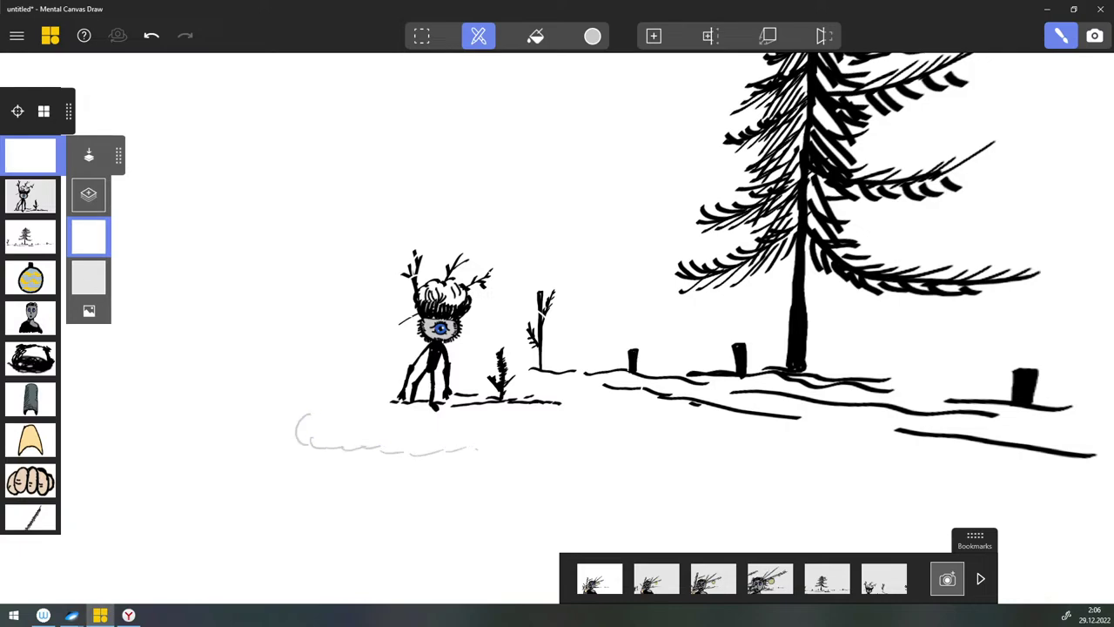
mouse_move(310, 416)
left_mouse_down()
mouse_move(341, 392)
mouse_move(366, 394)
mouse_move(399, 340)
mouse_move(370, 307)
mouse_move(392, 273)
mouse_move(477, 229)
mouse_move(508, 309)
mouse_move(490, 343)
mouse_move(574, 414)
left_mouse_up()
mouse_move(514, 441)
left_mouse_down()
mouse_move(595, 450)
mouse_move(607, 408)
mouse_move(630, 416)
mouse_move(635, 447)
left_mouse_up()
mouse_move(618, 444)
left_mouse_down()
mouse_move(672, 437)
mouse_move(677, 422)
left_mouse_up()
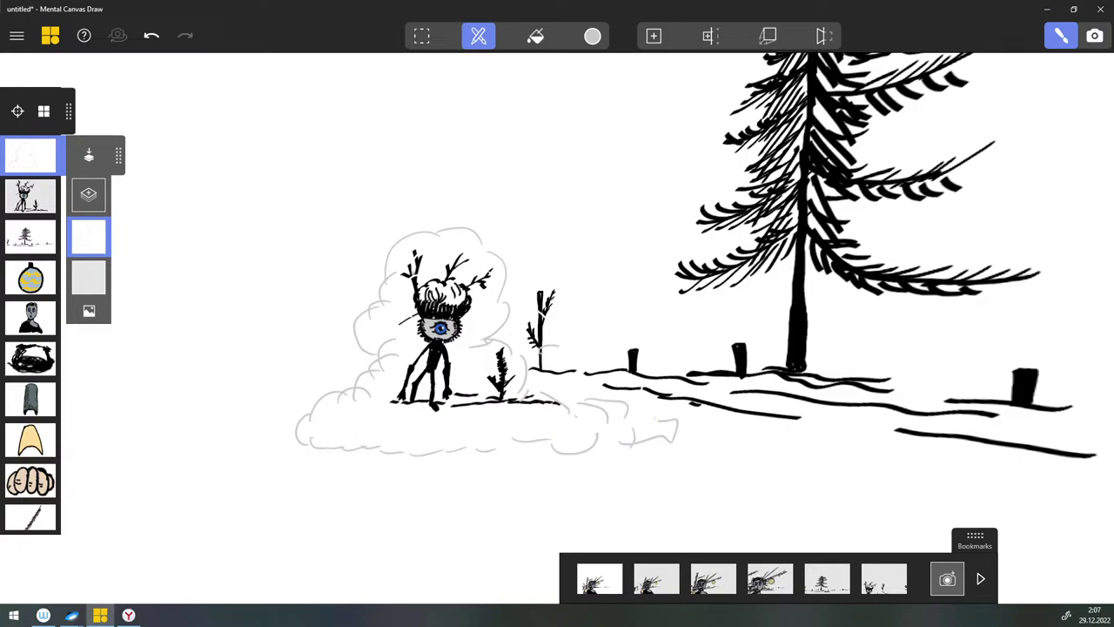
Step: Add an outer row of light gray puffs and straight rays radiating from the cloud around the character's head
left_click_drag(352, 364, 314, 384)
left_click_drag(289, 290, 359, 372)
left_click_drag(323, 243, 359, 289)
left_click_drag(477, 197, 479, 233)
left_click_drag(541, 239, 514, 268)
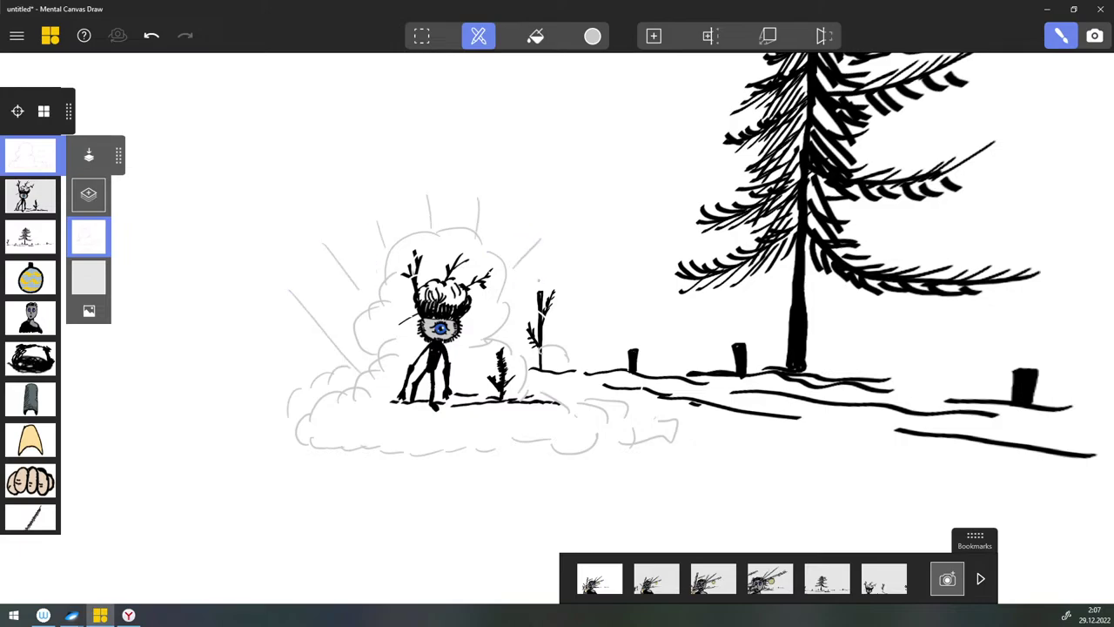
Step: Bookmark a new view of the figure with the ornament and fir behind, and delete the old first bookmark
left_click(599, 581)
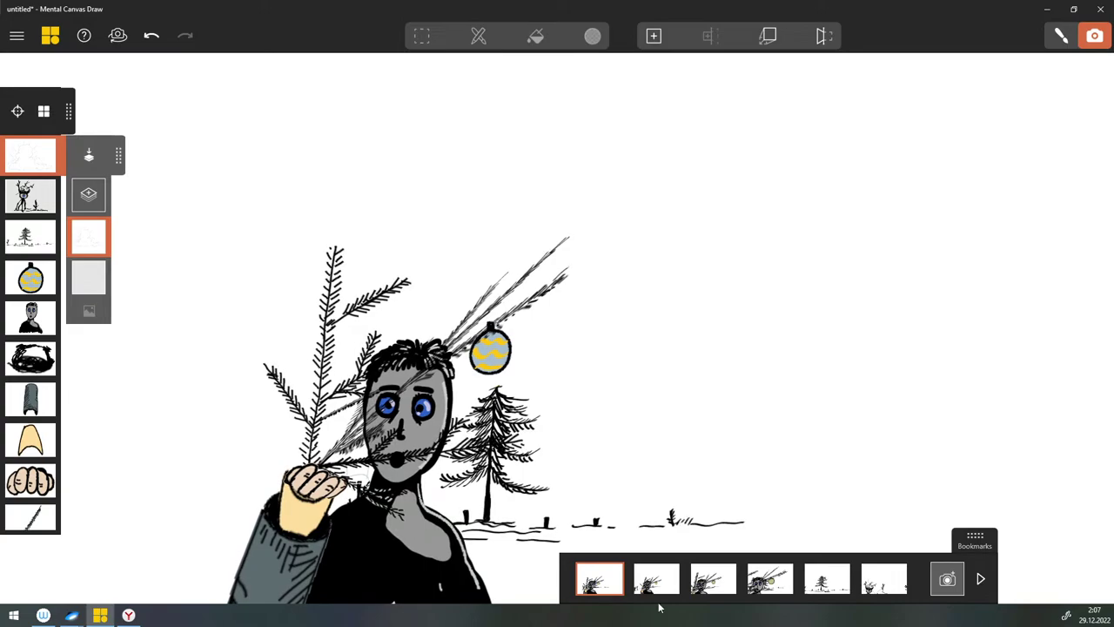
left_click(947, 578)
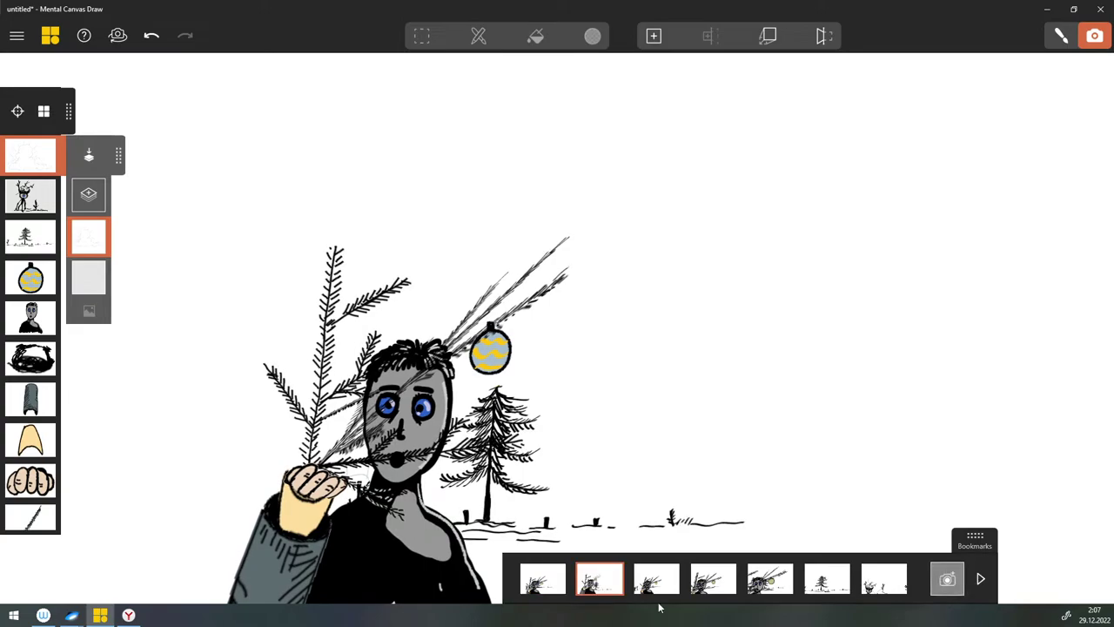
left_click(542, 578)
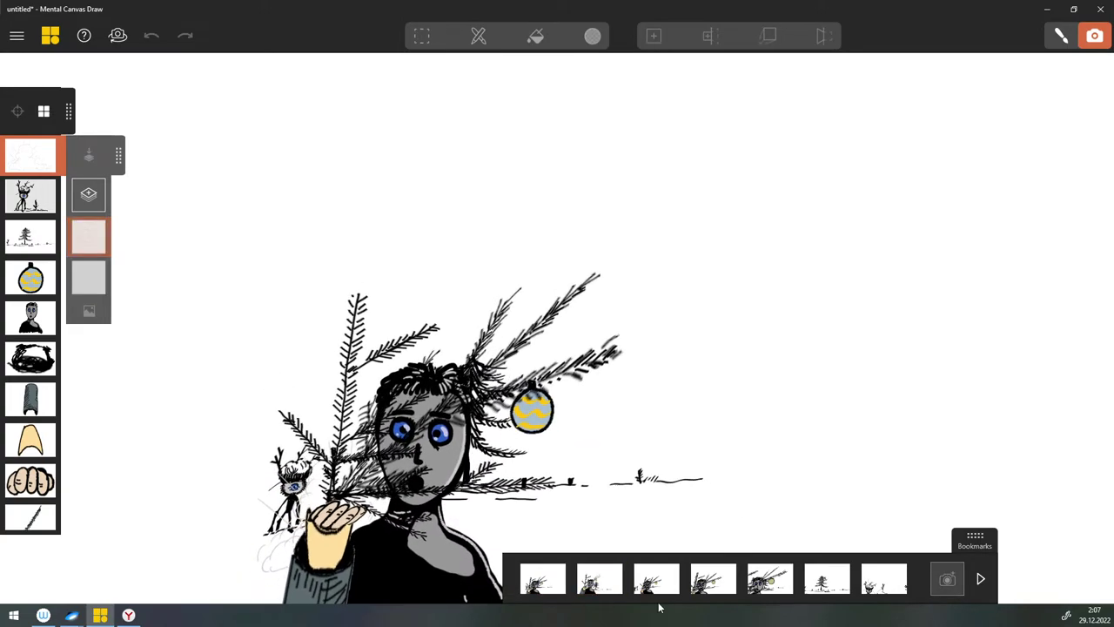
right_click(542, 578)
left_click(549, 566)
Step: Delete the old second bookmark and bookmark a new view with the fir just behind the figure's head
left_click(599, 578)
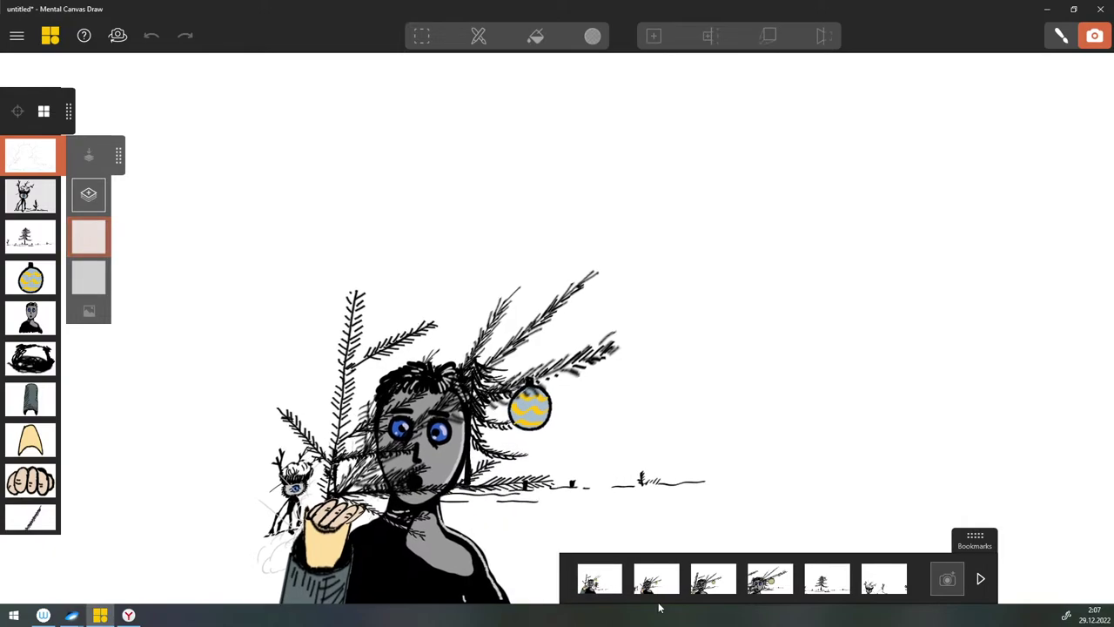
left_click(659, 603)
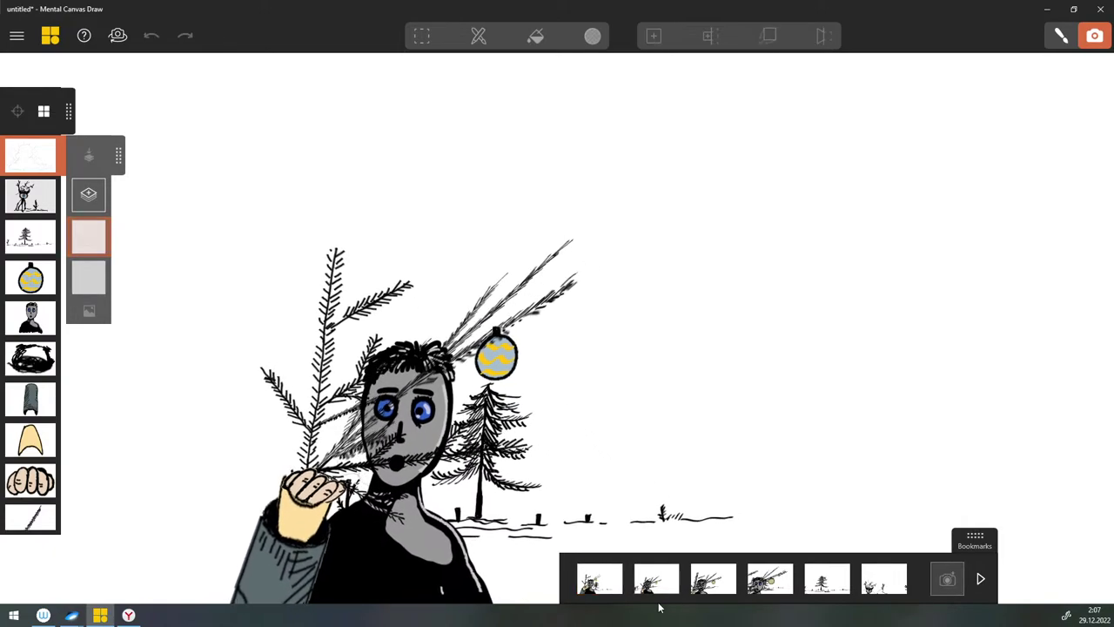
left_click(659, 603)
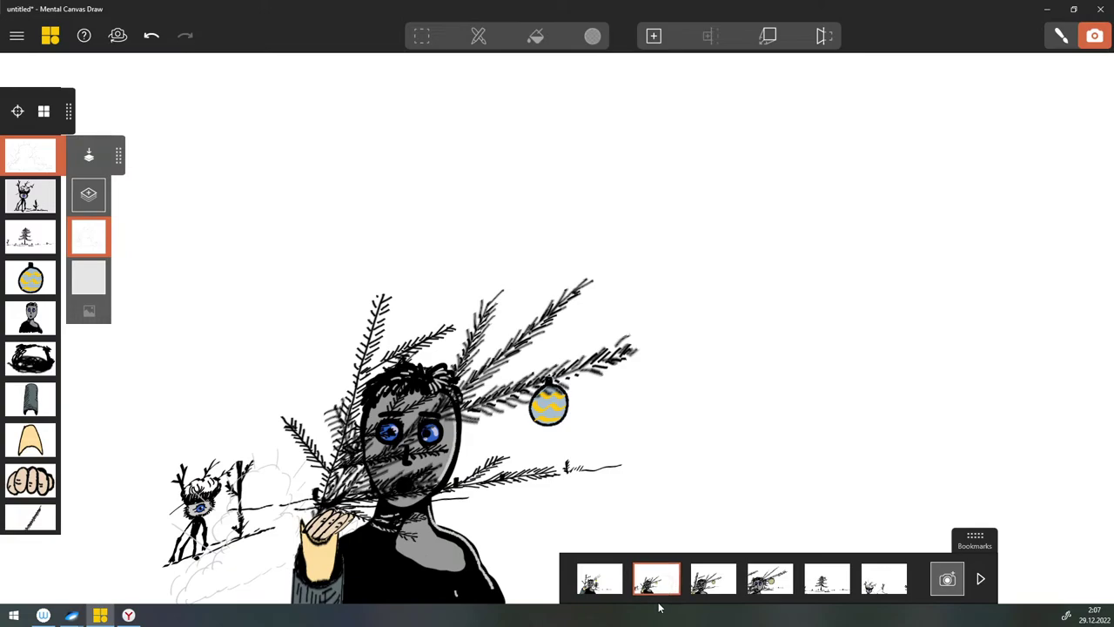
key("Delete")
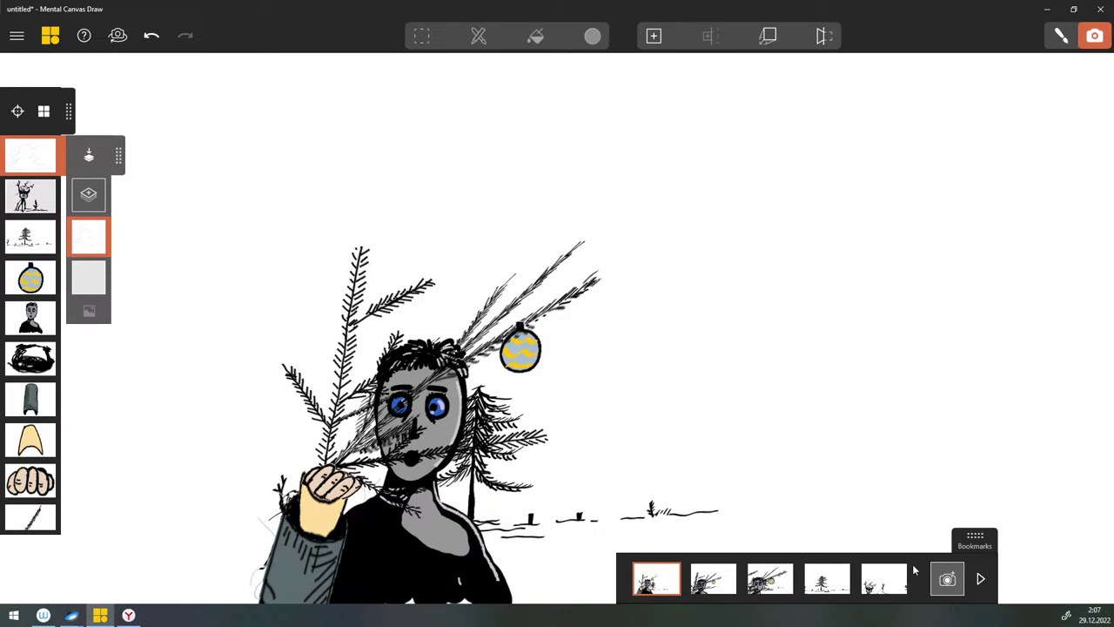
left_click(947, 579)
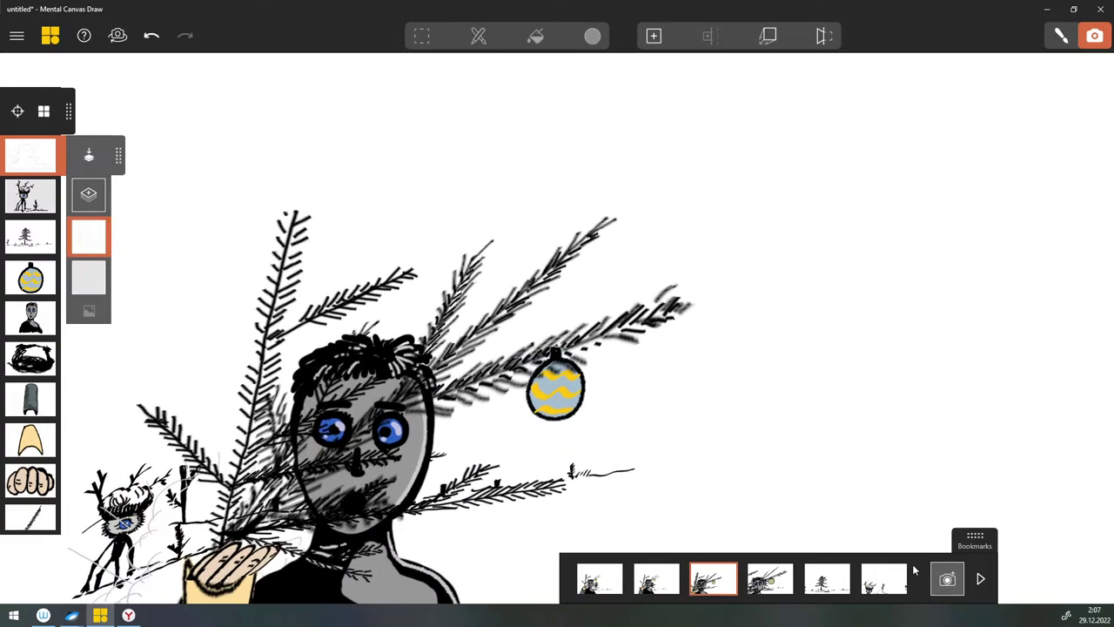
Step: Replace the two old branch close-up bookmarks with one bookmark of a closer view of the figure, ornament and fir
right_click(718, 578)
left_click(717, 559)
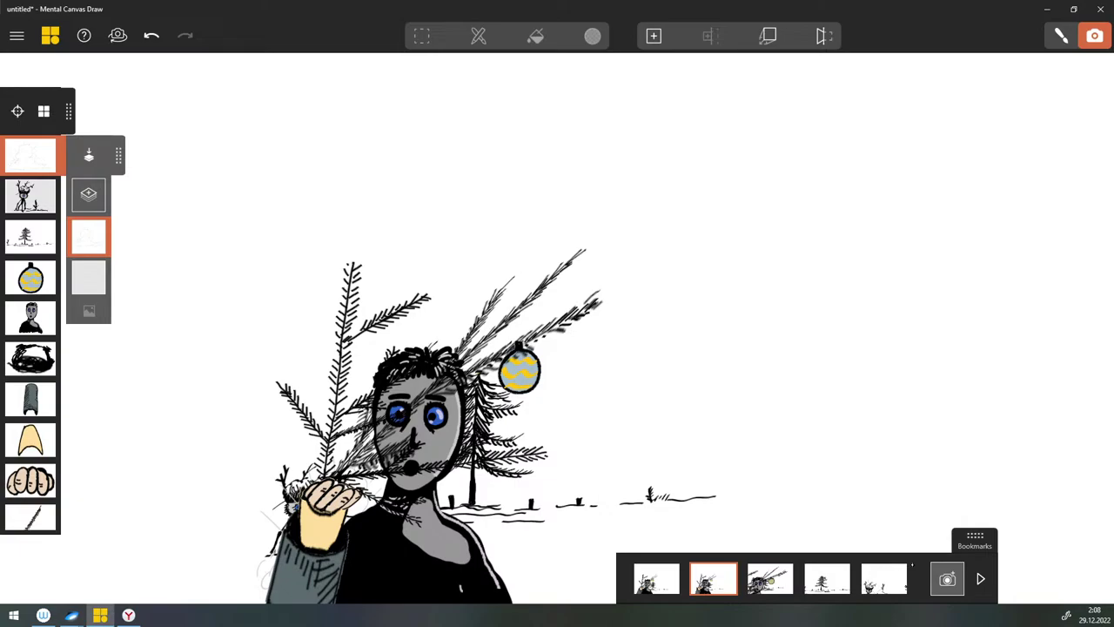
left_click_drag(507, 522, 498, 596, "alt")
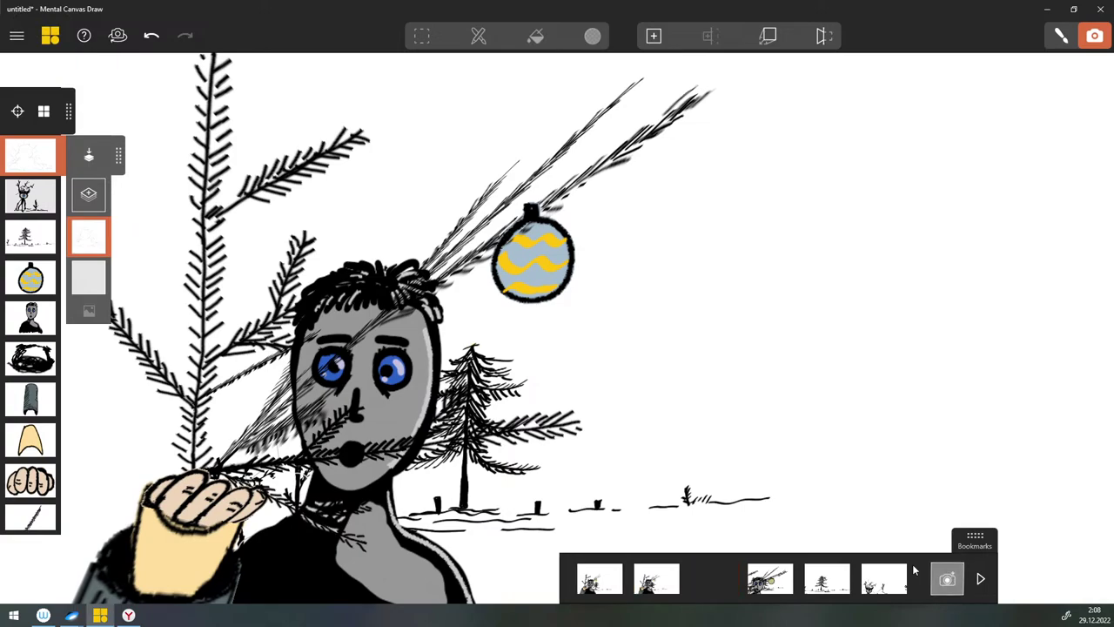
key("Right")
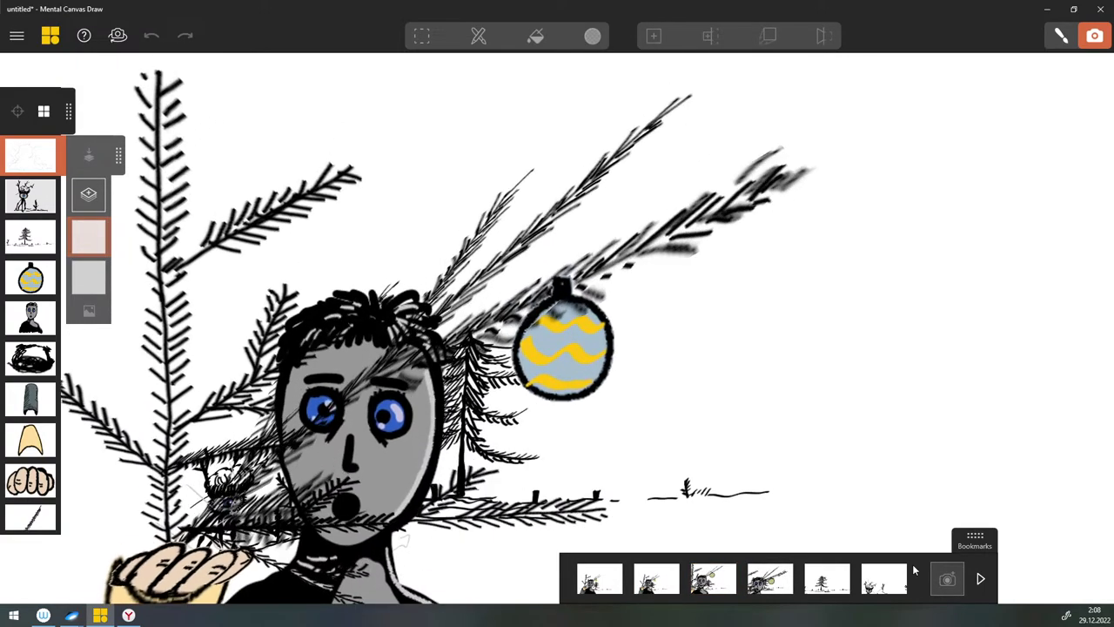
key("Delete")
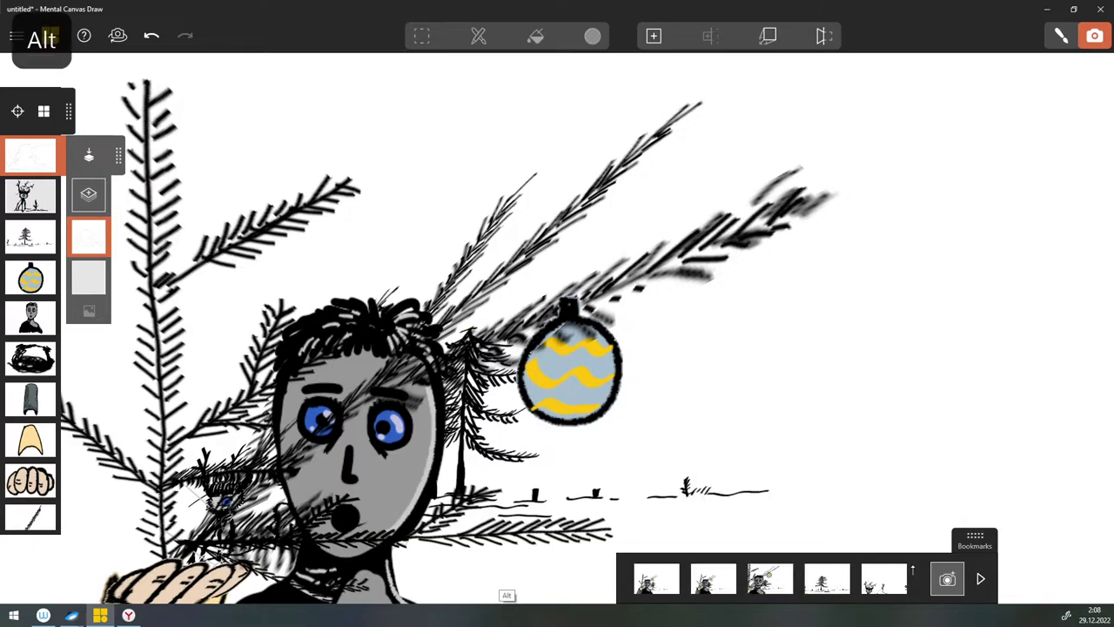
Step: Try bookmarking a close view of the figure's face beside the distant fir, and remove that bookmark
mouse_move(507, 597)
left_mouse_down("alt")
mouse_move(505, 582)
mouse_move(504, 595)
left_mouse_up("alt")
left_click_drag(505, 531, 452, 533, "alt")
left_click(948, 578)
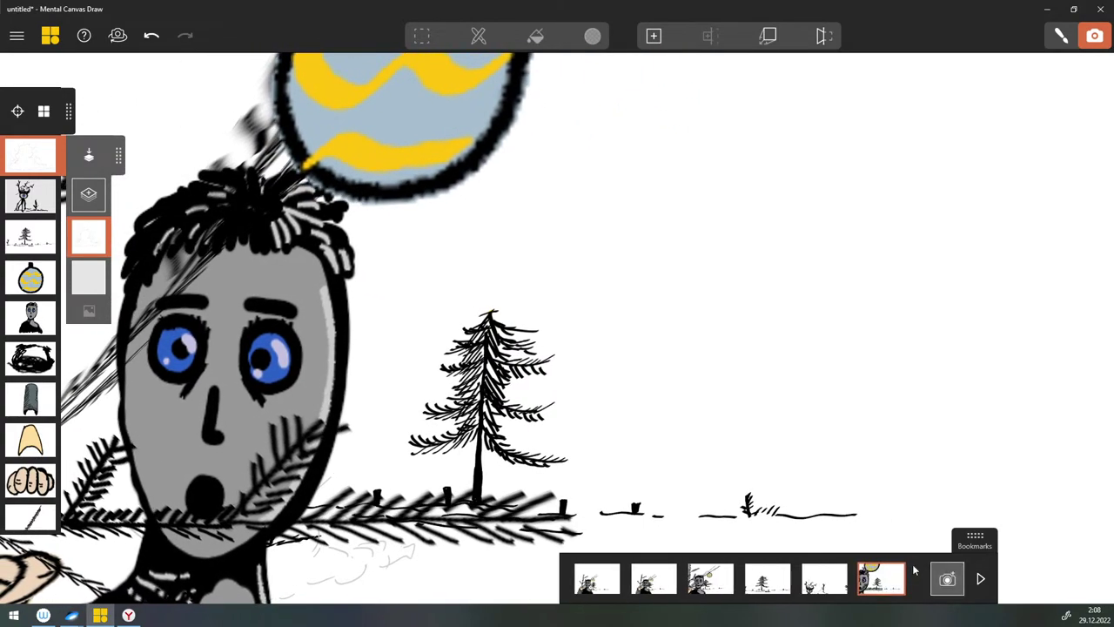
right_click(913, 566)
left_click(913, 568)
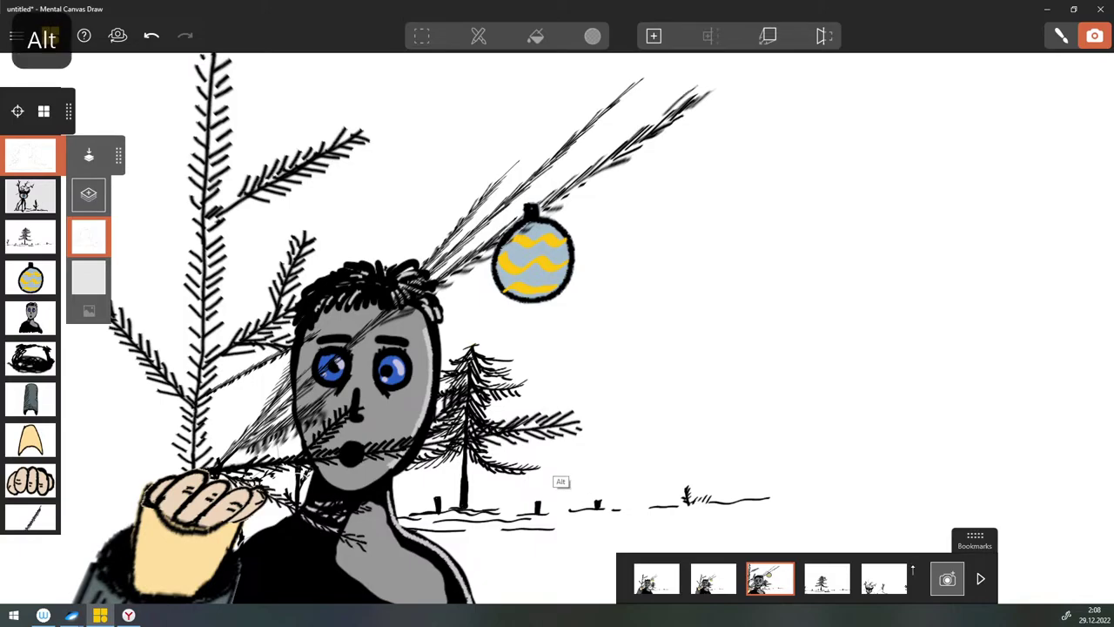
Step: Bookmark a close view of the figure's face beside the distant fir, and delete the old bookmark of the fir alone
left_click_drag(562, 482, 502, 546, "alt")
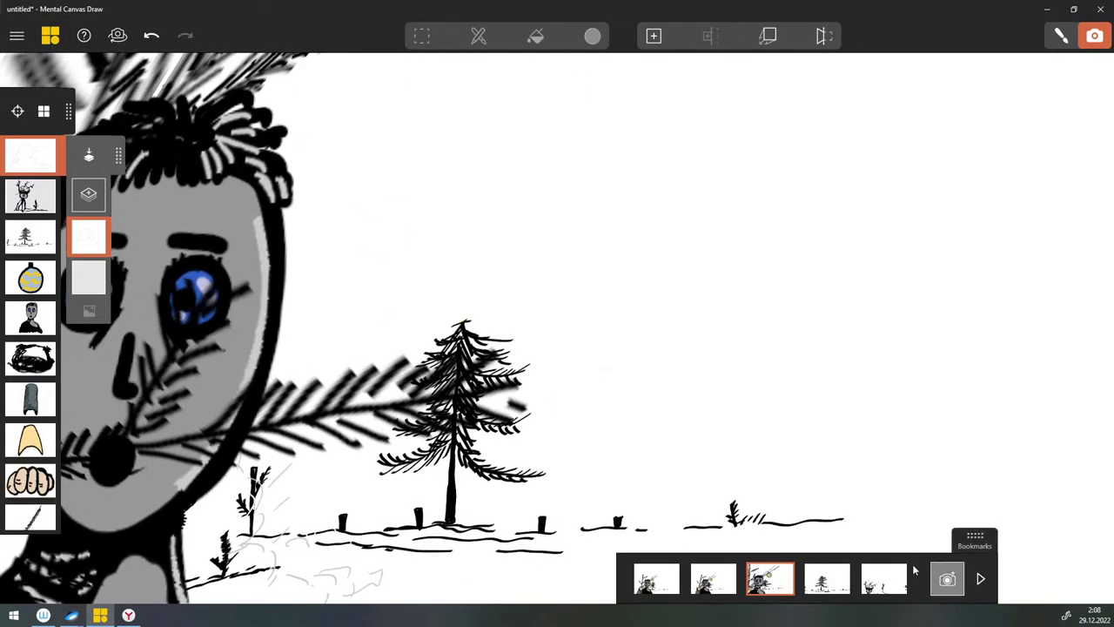
left_click(948, 579)
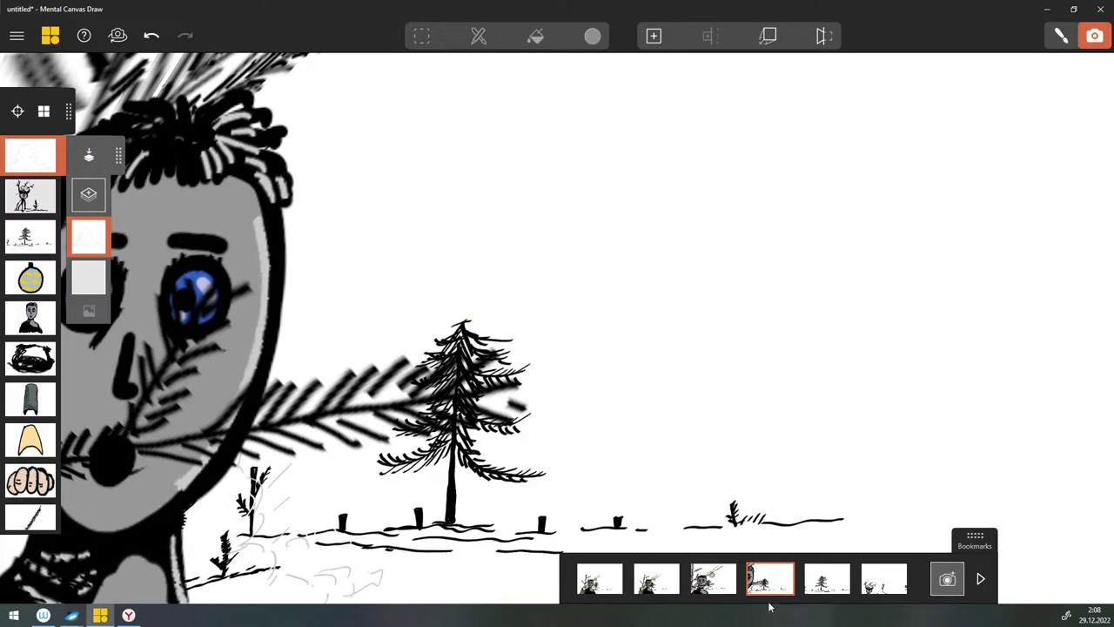
key("Right")
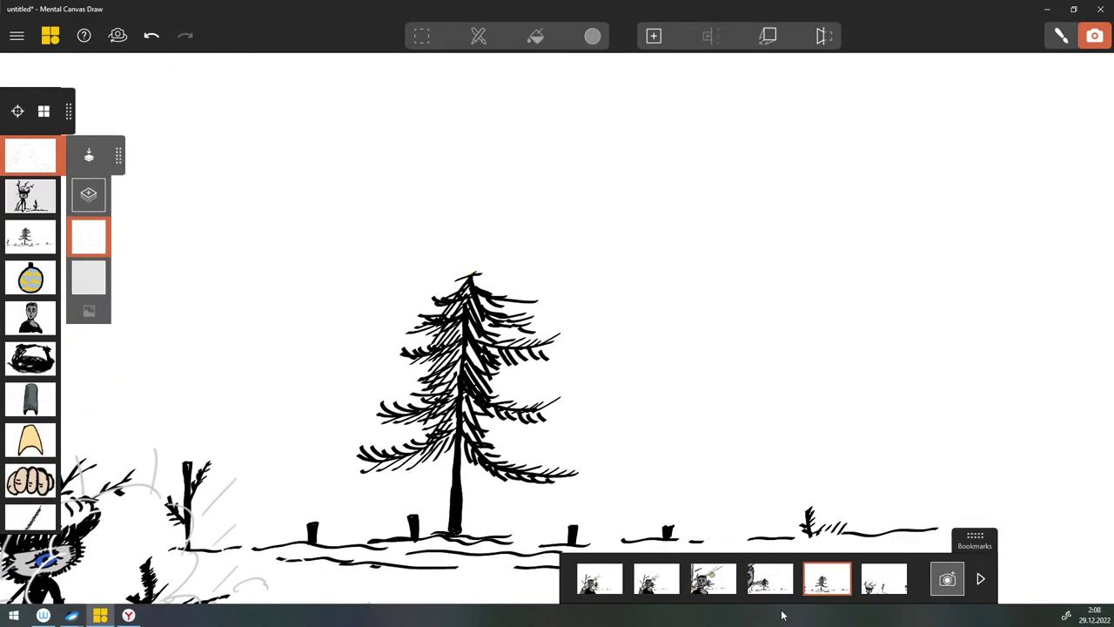
left_click(831, 559)
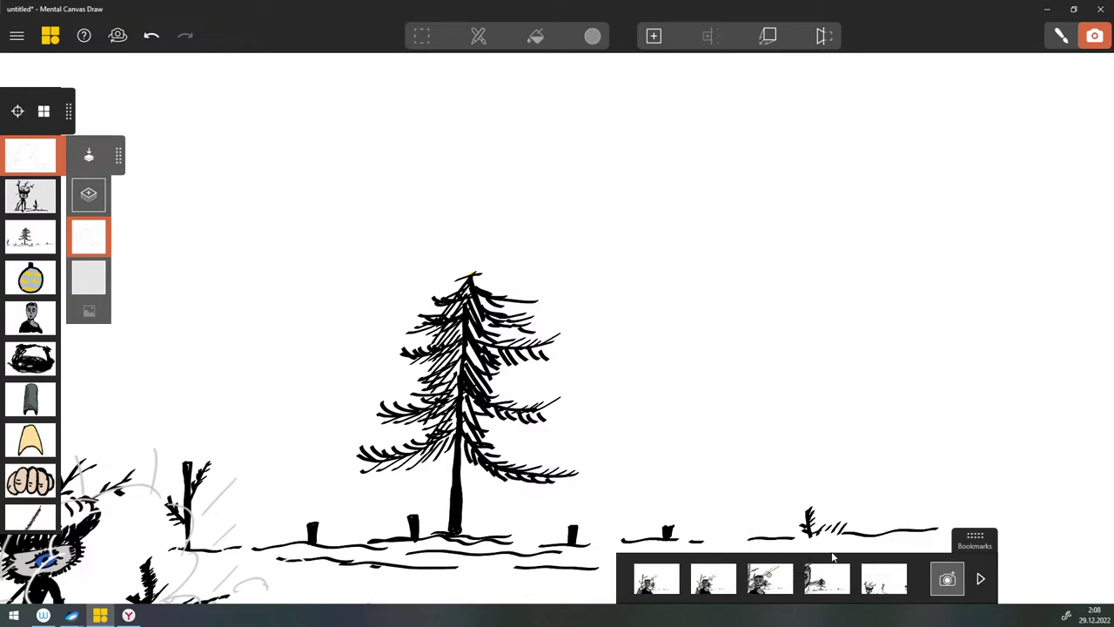
key("Left")
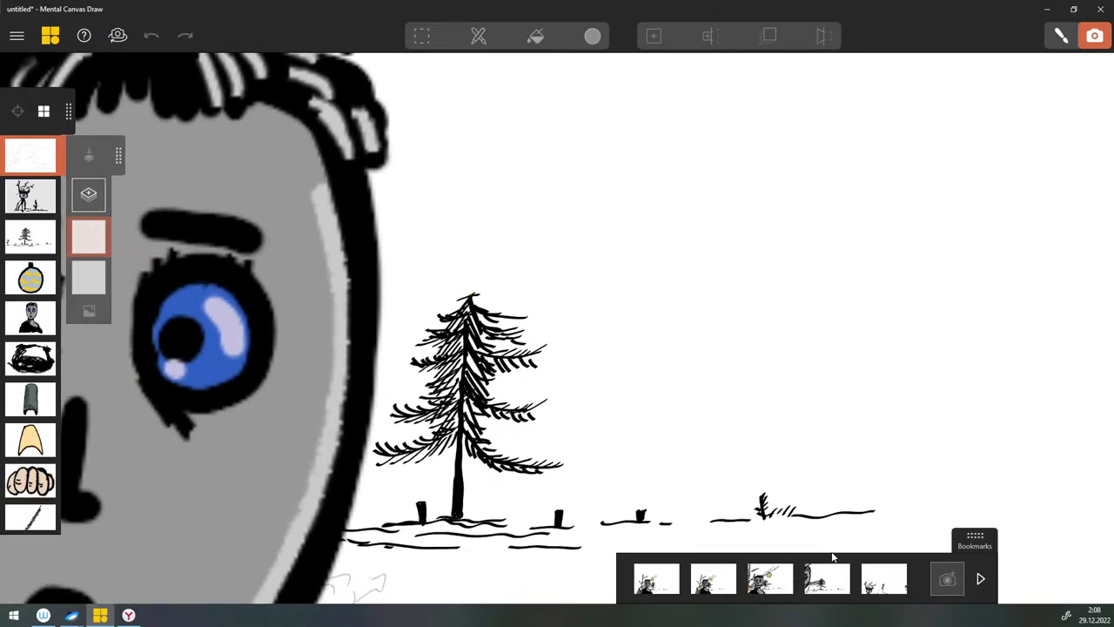
key("Right")
key("Right")
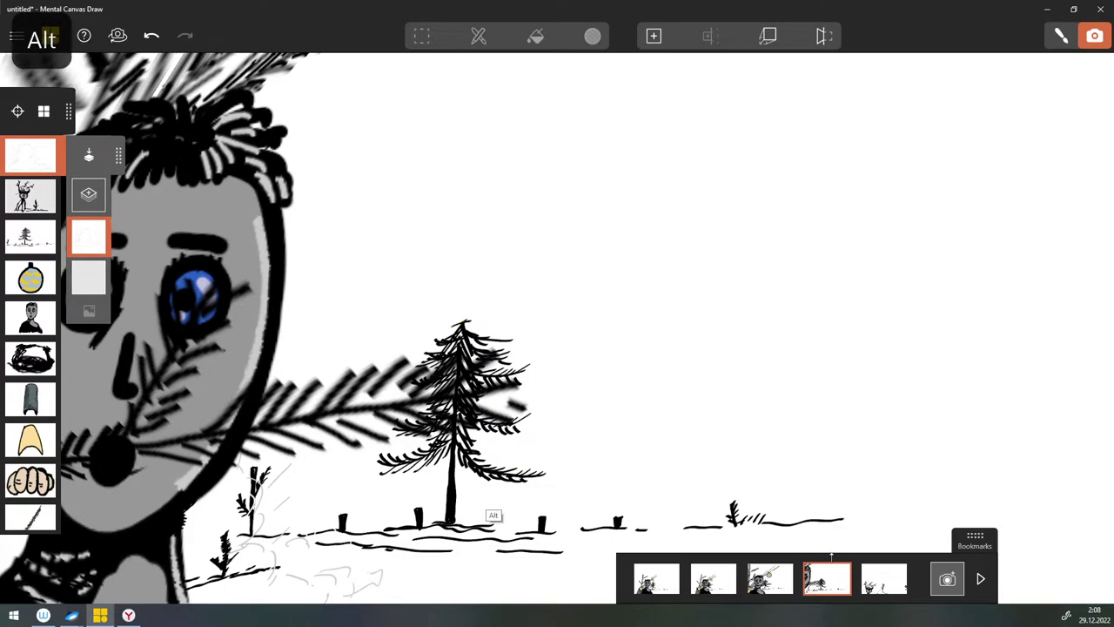
Step: Bookmark a view of the fir just past the edge of the figure's face, and delete the old bookmark of the one-eyed character
left_click_drag(495, 516, 831, 551, "alt")
left_click(830, 570)
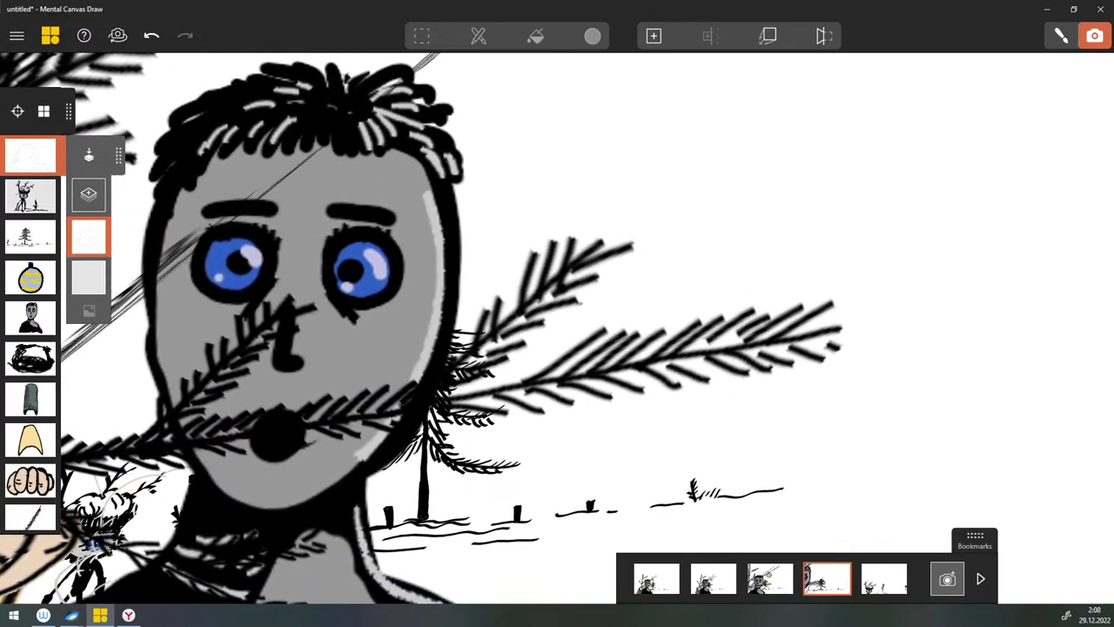
left_click_drag(534, 518, 531, 555, "alt")
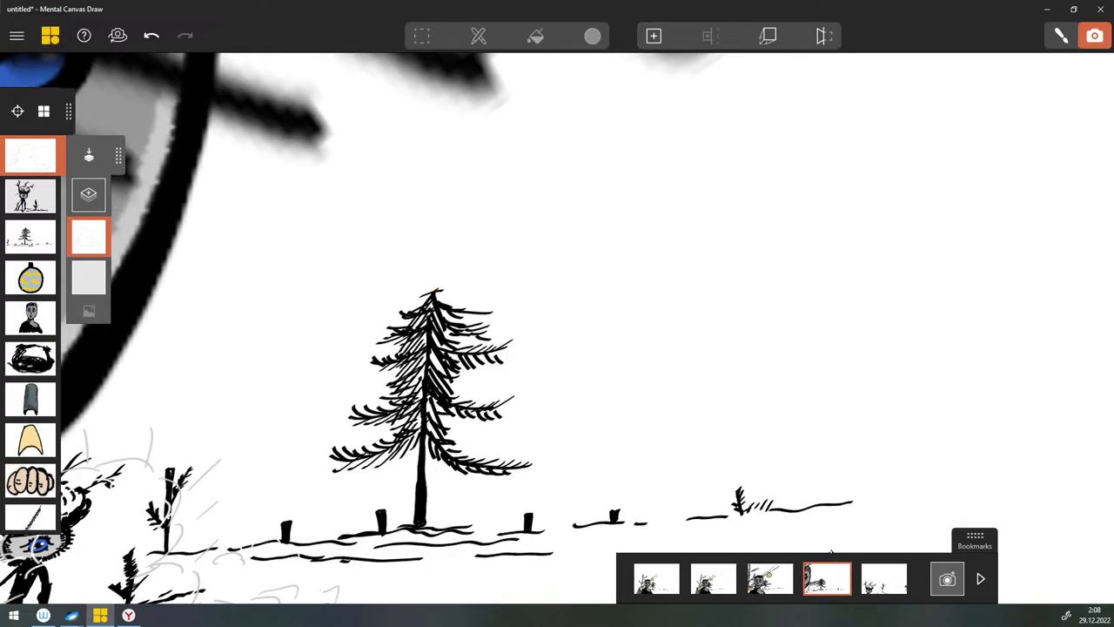
left_click(947, 578)
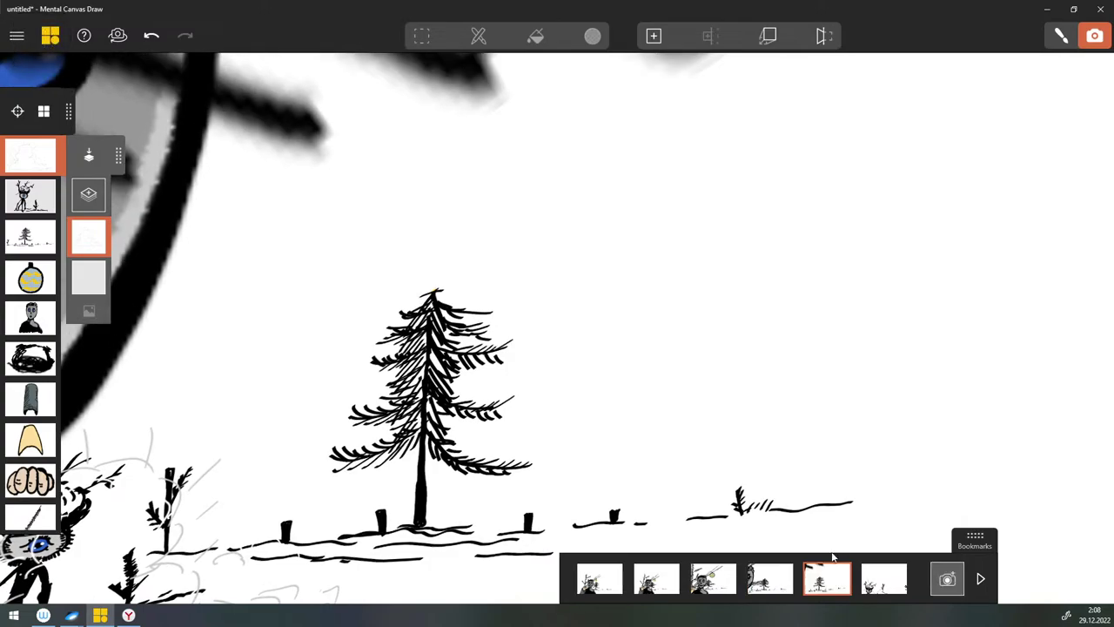
key("Right")
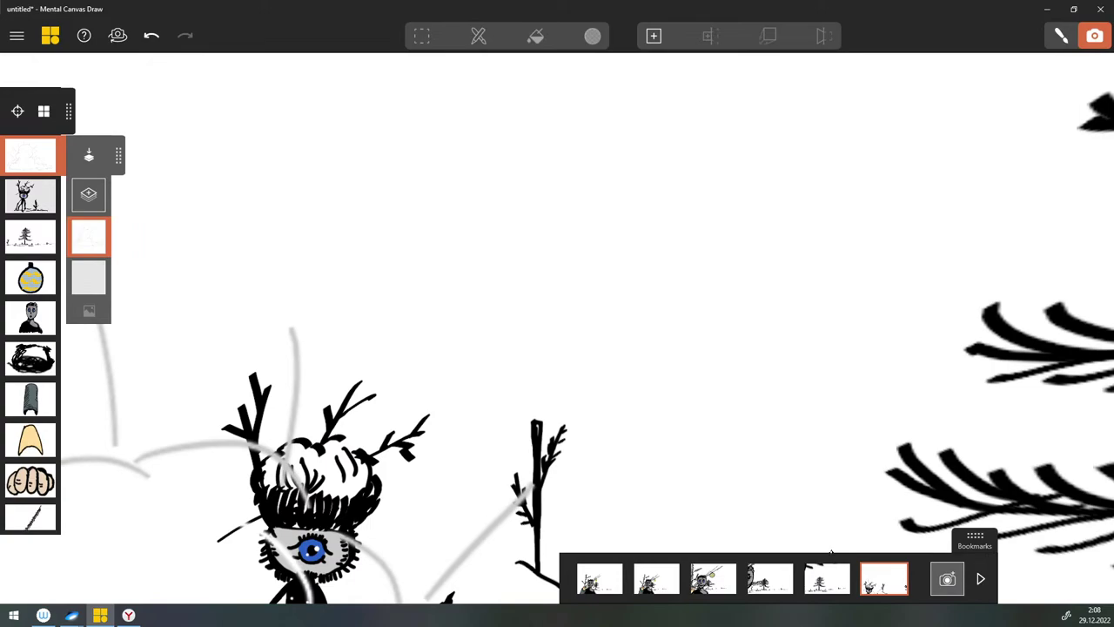
left_click(884, 578)
left_click(833, 559)
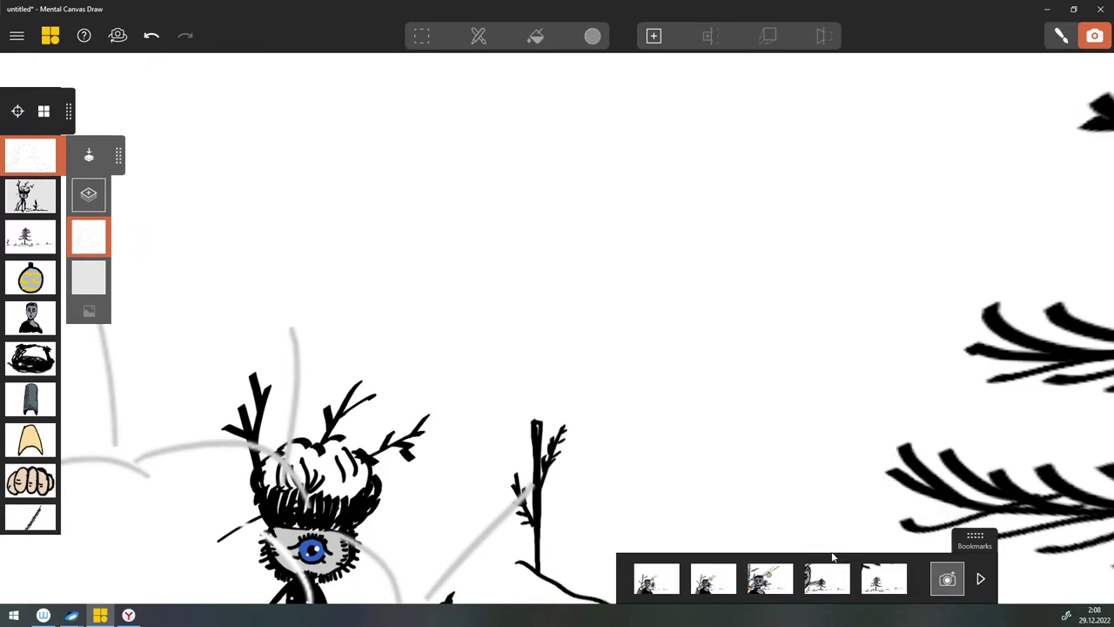
key("Left")
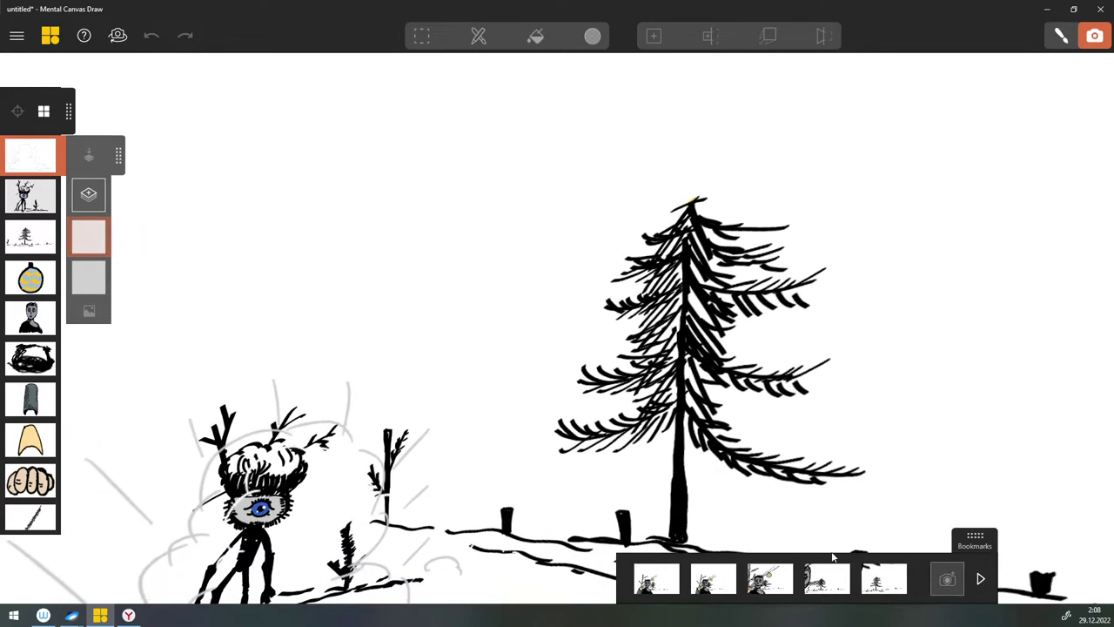
Step: Bookmark a near view of the fir alone and a turned view showing both the one-eyed character and the fir
key("alt")
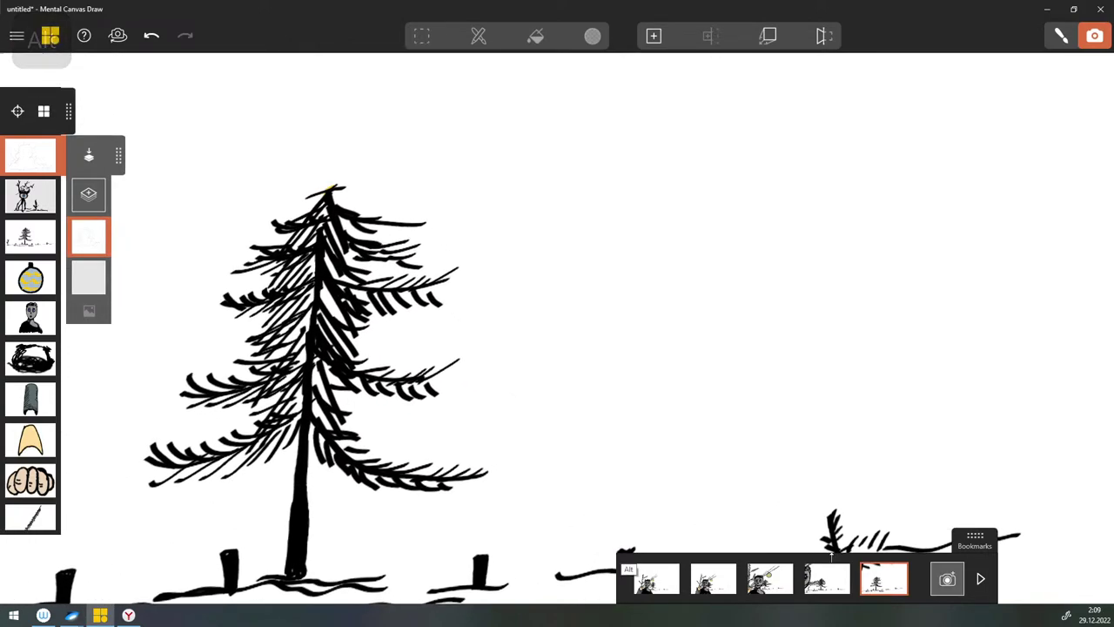
left_click(947, 579)
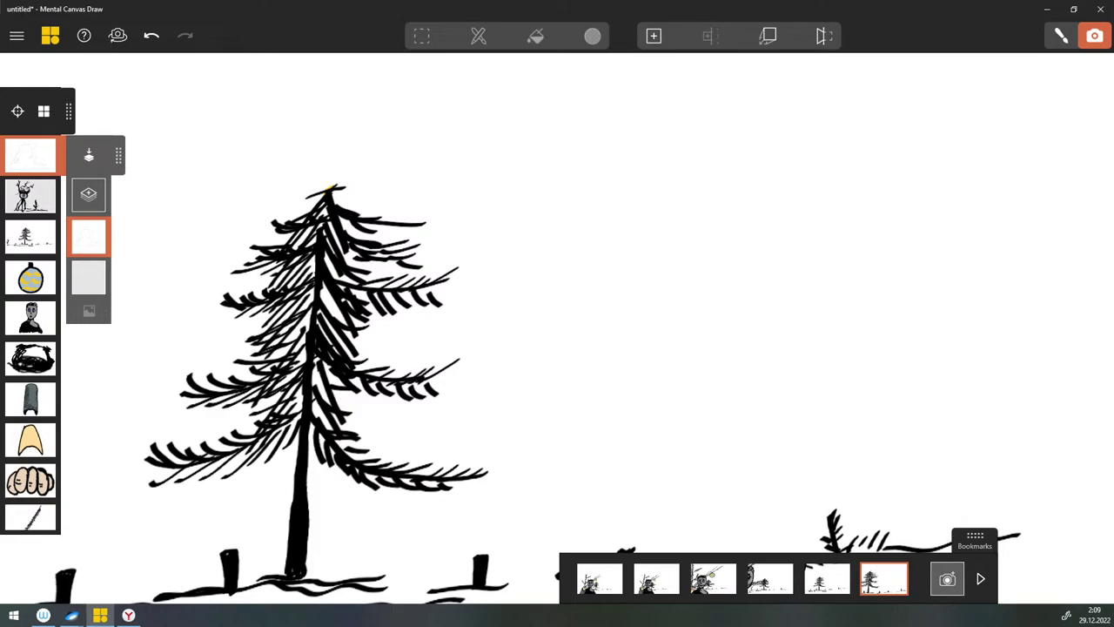
left_click_drag(929, 552, 831, 552)
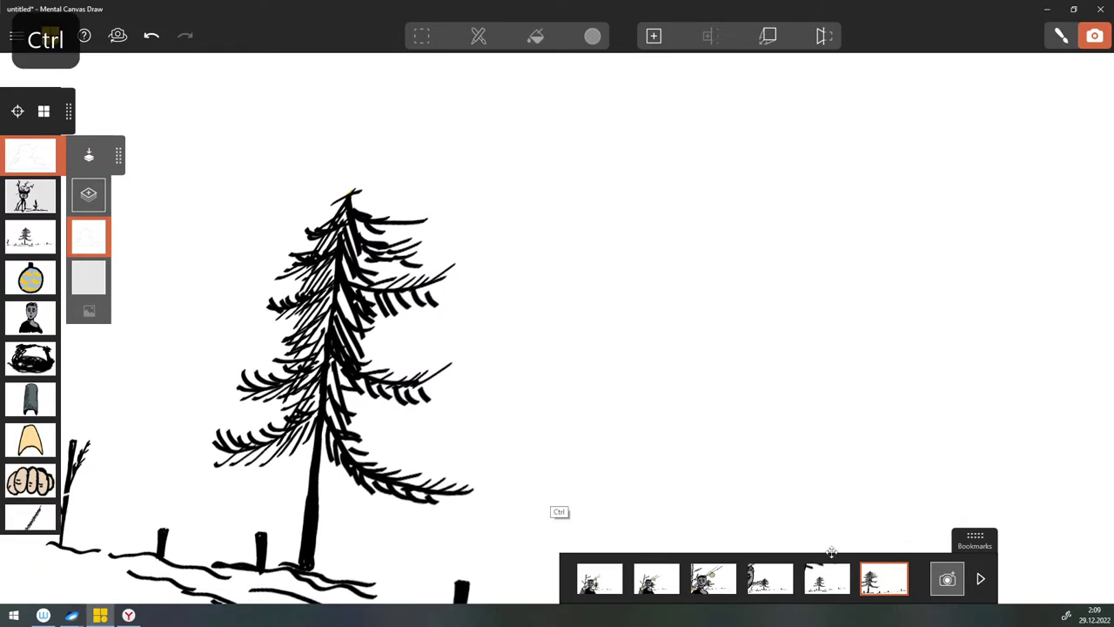
left_click_drag(559, 511, 900, 436, "ctrl")
left_click(947, 579)
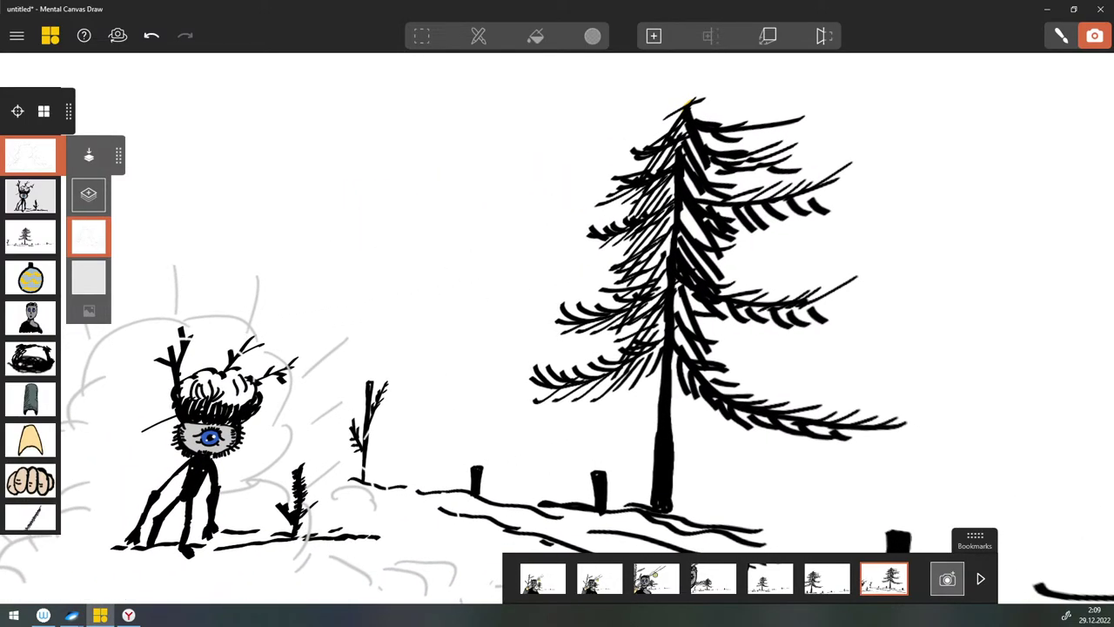
Step: Bookmark a final view with the one-eyed character beside the fir's trunk, and delete its duplicate bookmark
left_click_drag(555, 488, 668, 395, "ctrl")
left_click(947, 578)
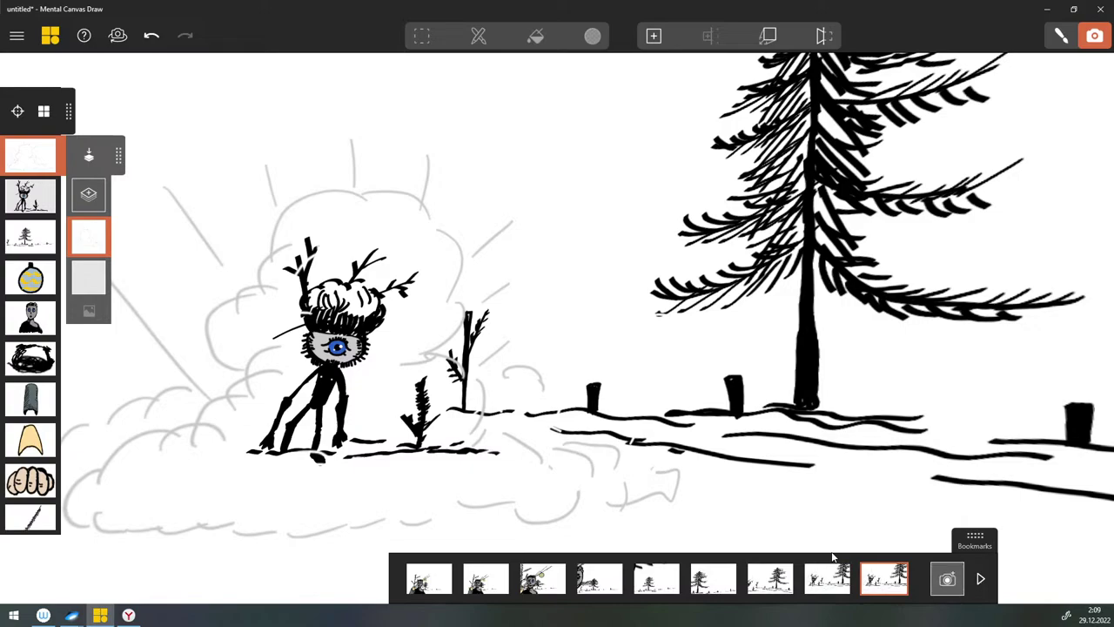
left_click(884, 578)
left_click(887, 560)
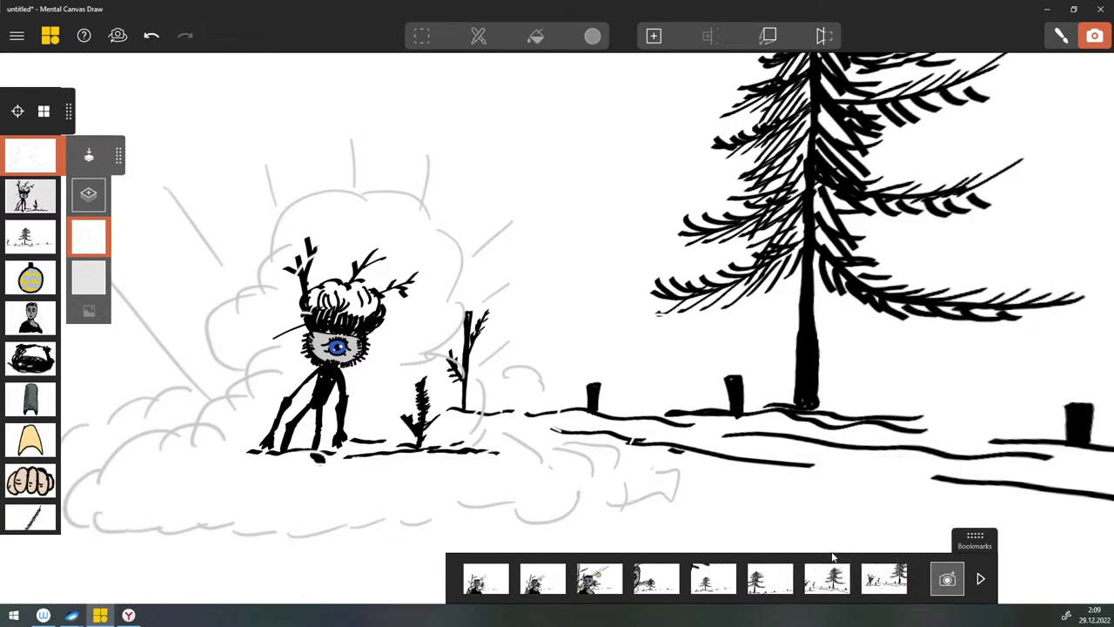
Step: Step through the bookmarks from the first view onward to review the camera path
left_click(833, 558)
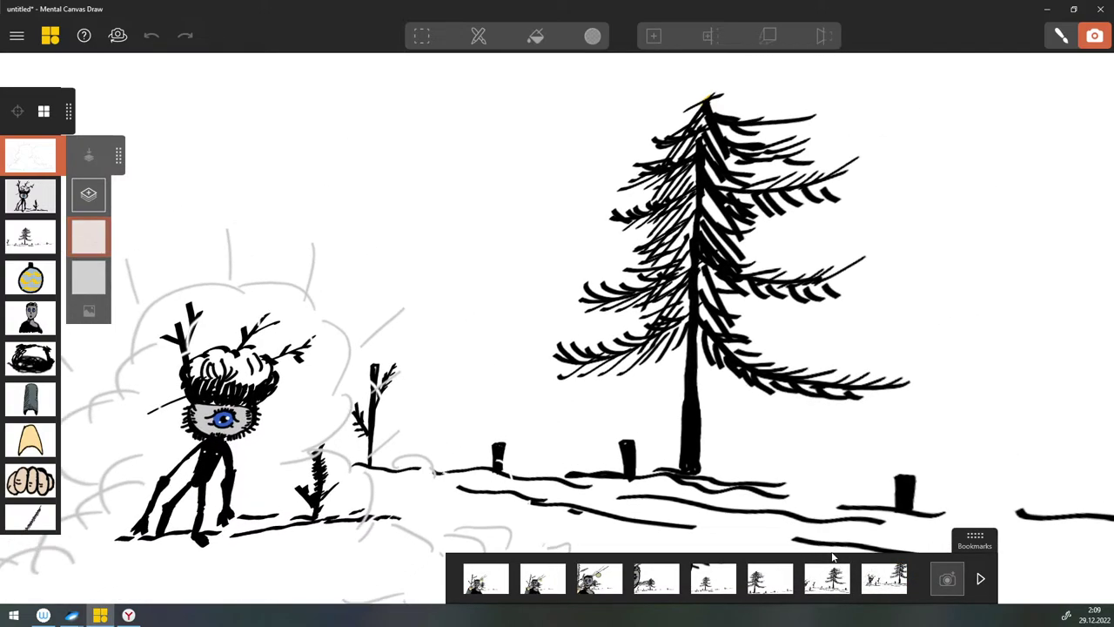
key("Home")
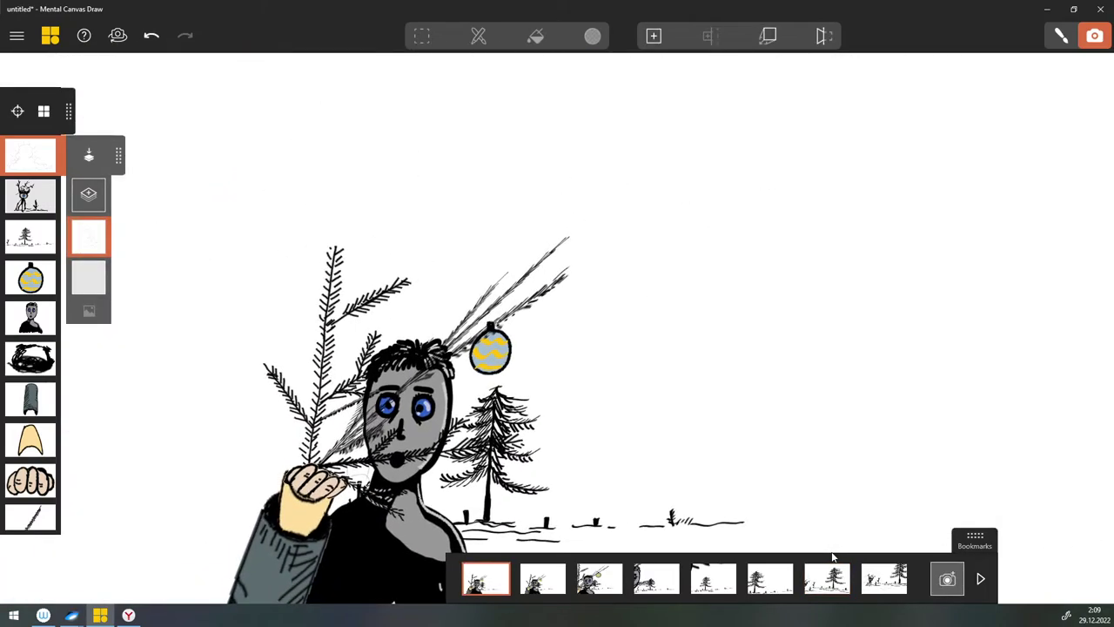
left_click(542, 582)
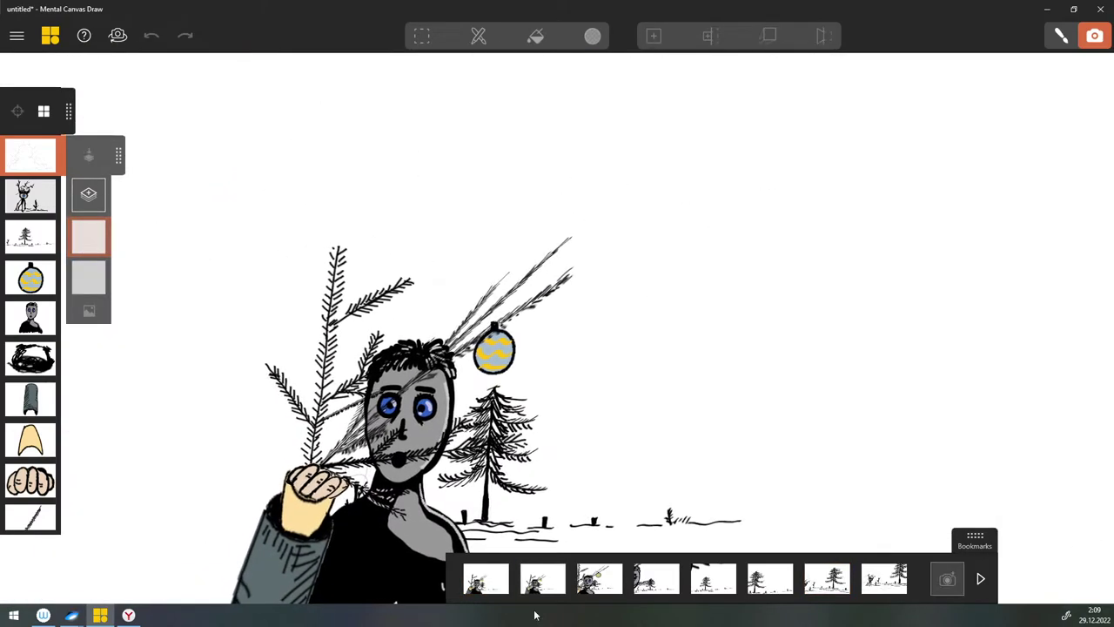
left_click(599, 582)
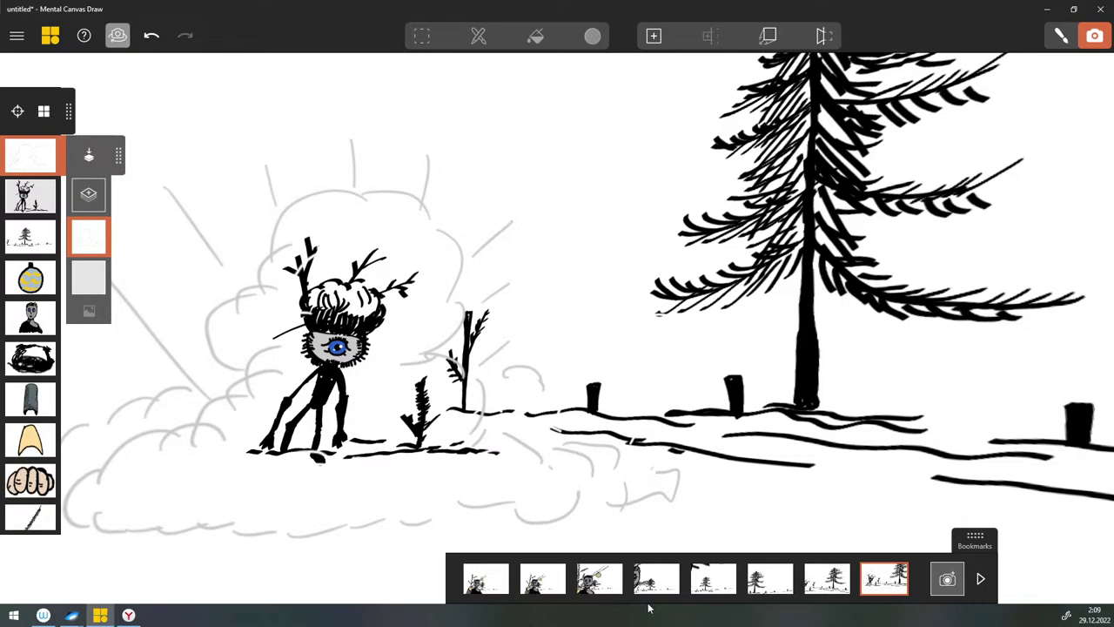
Step: Try the Turntable camera navigation mode on the scene and switch back to Default
left_click(118, 35)
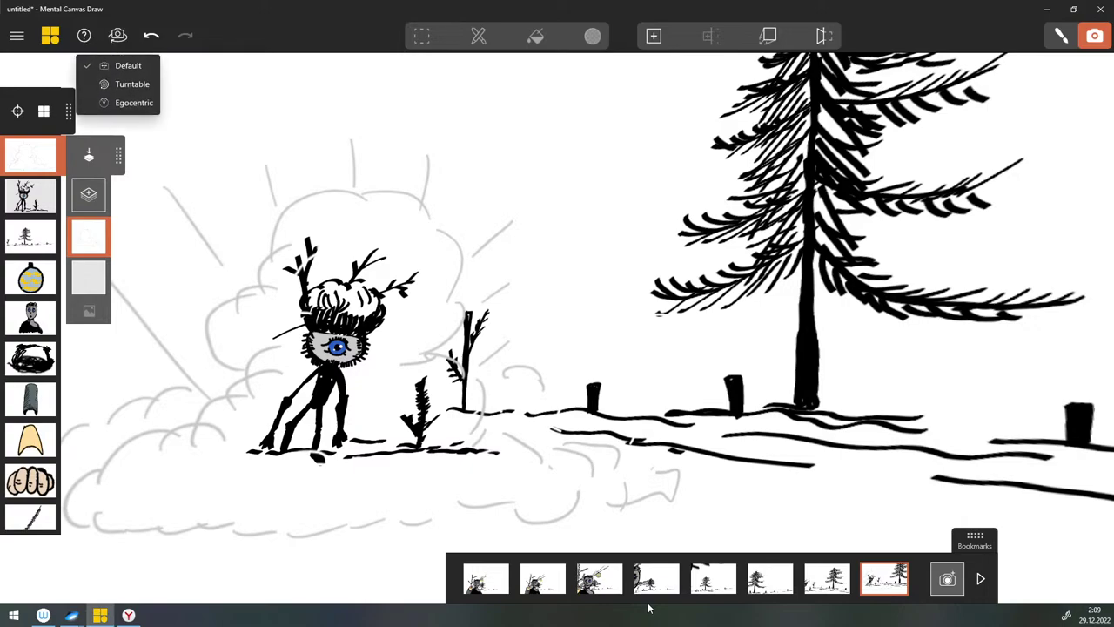
left_click(117, 57)
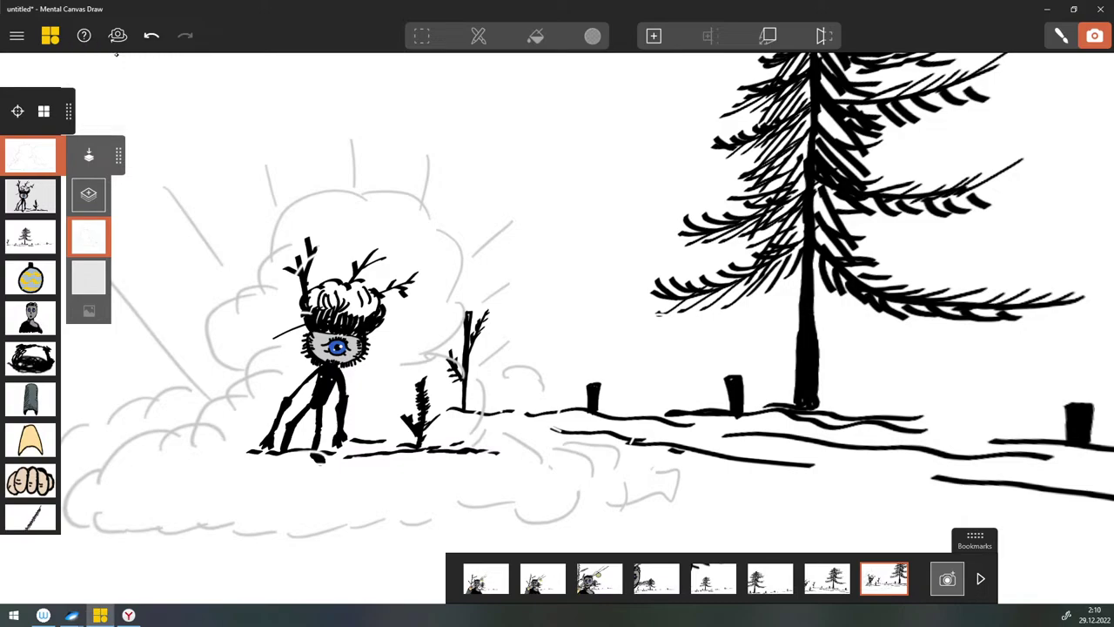
left_click_drag(397, 388, 405, 391, "shift")
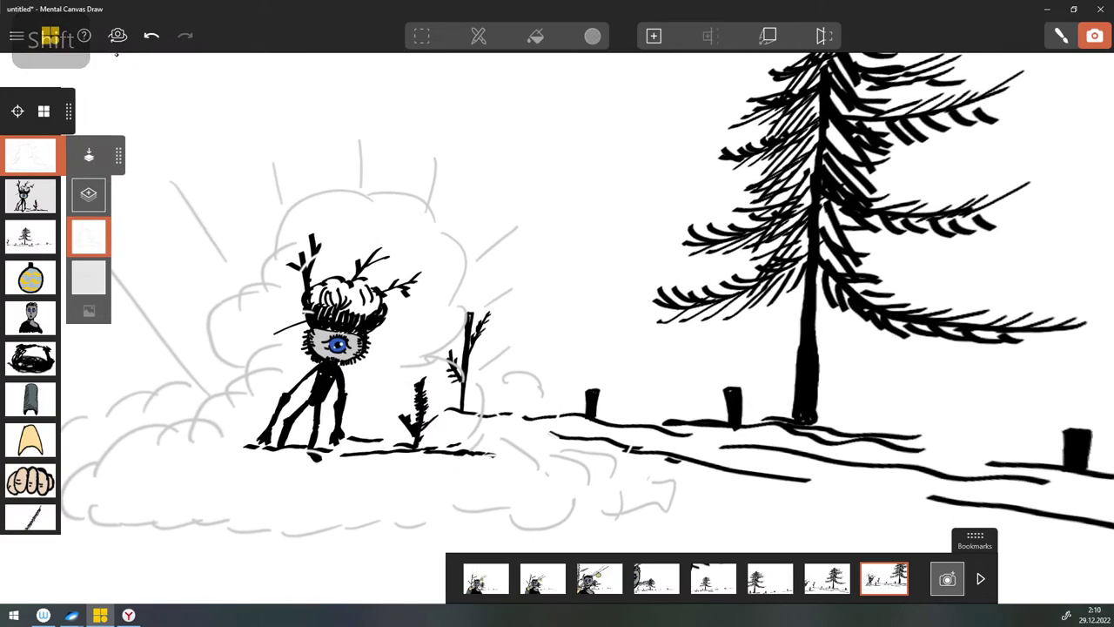
left_click(117, 36)
left_click(132, 60)
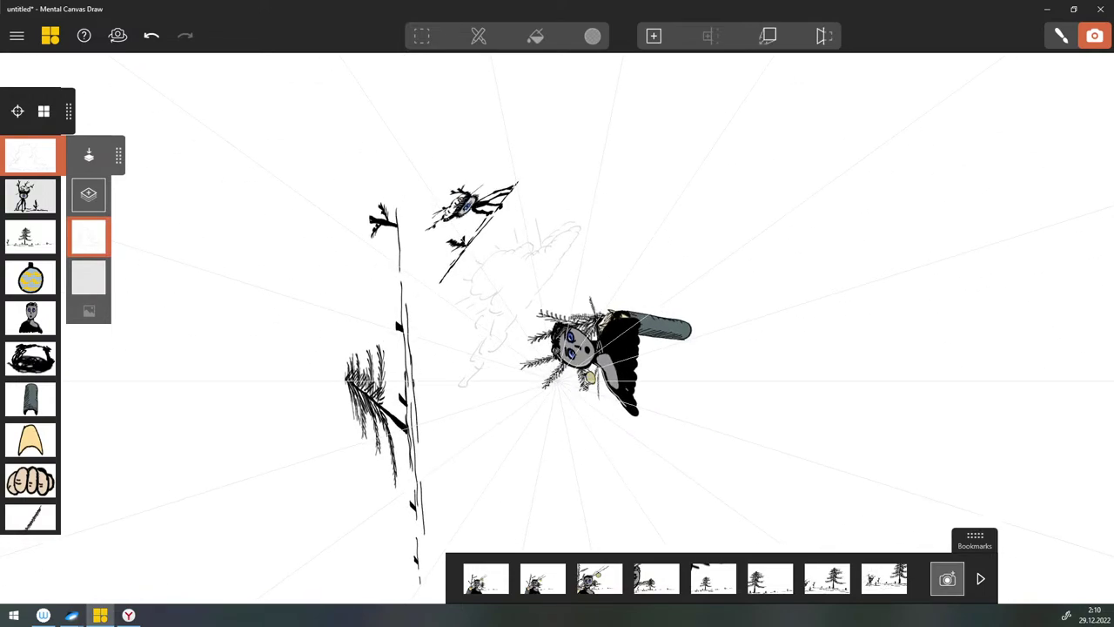
left_click(118, 35)
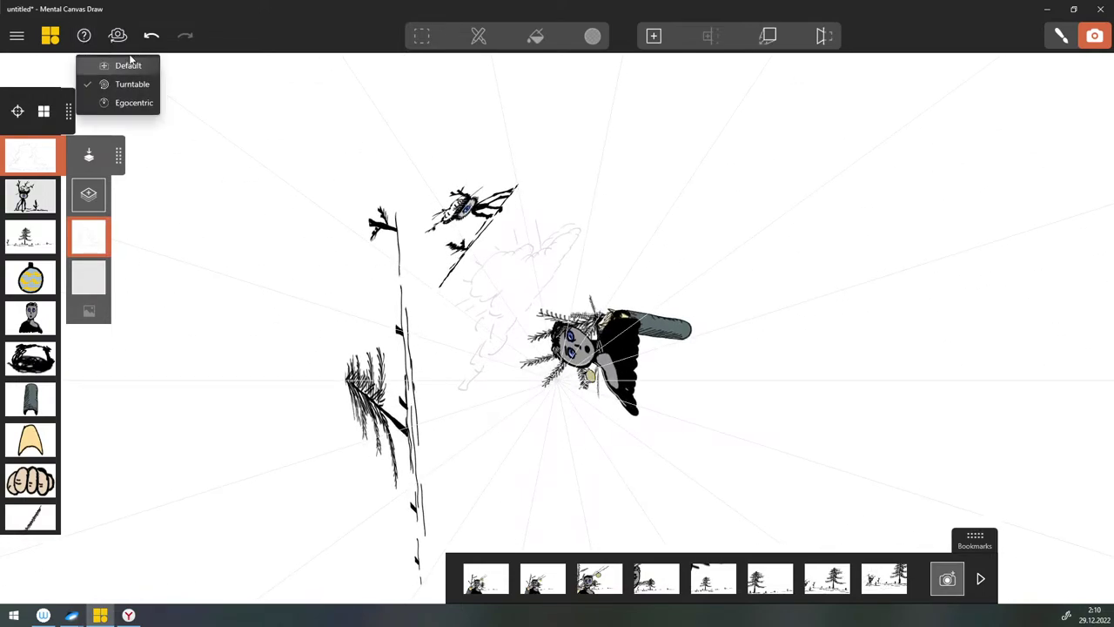
left_click(131, 61)
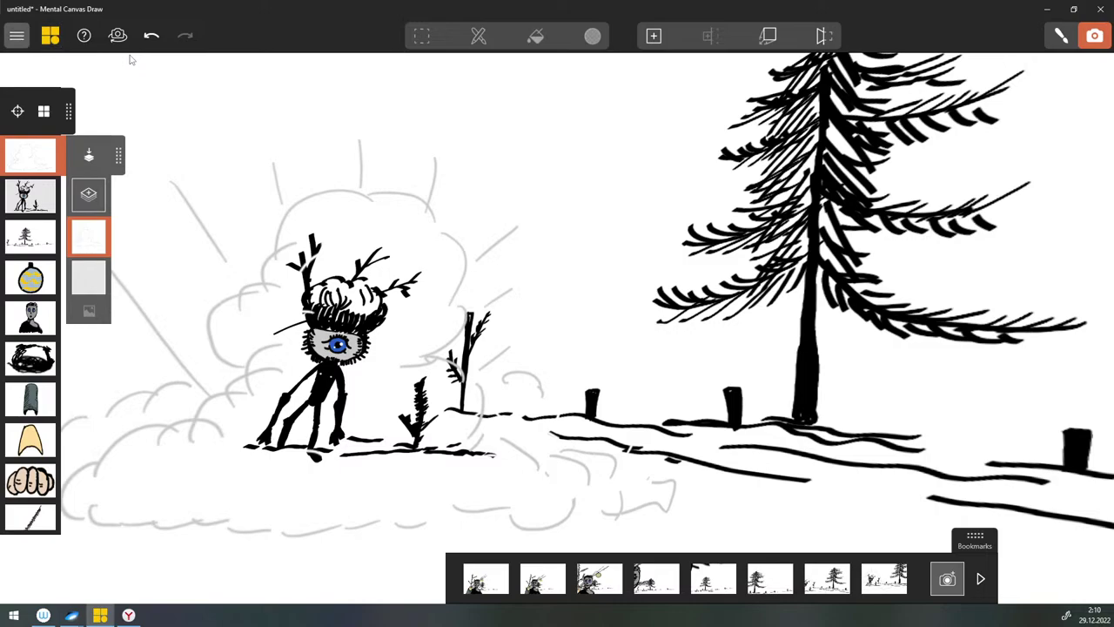
Step: Export the bookmarked camera path as a high-quality 720p video, saved as untitled_720p_High_Quality.mp4 in the Видео folder
left_click(16, 36)
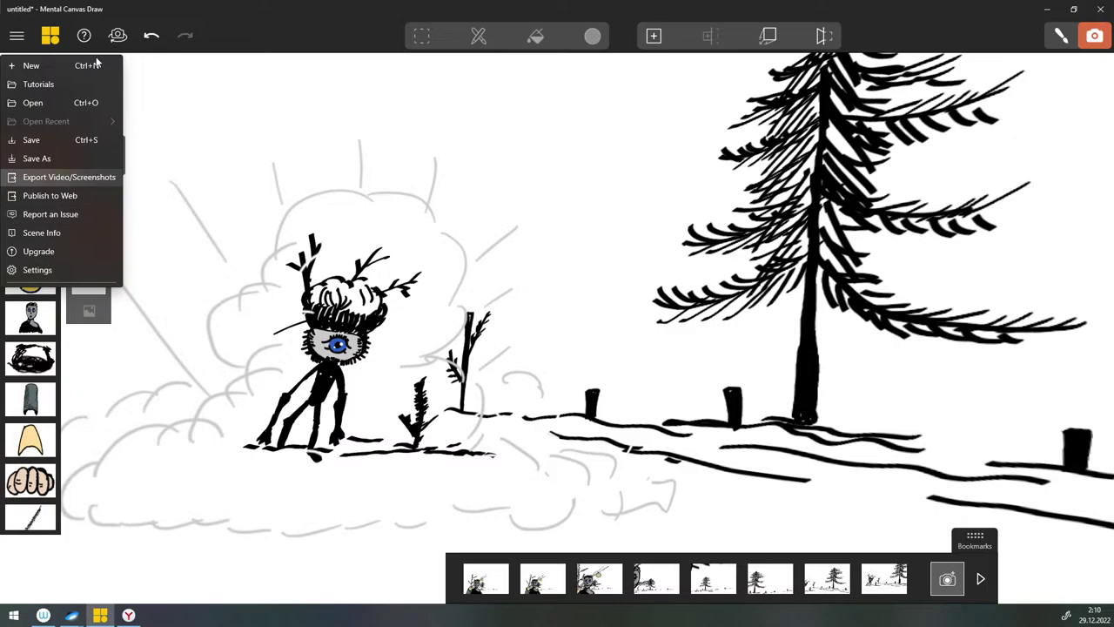
key("Return")
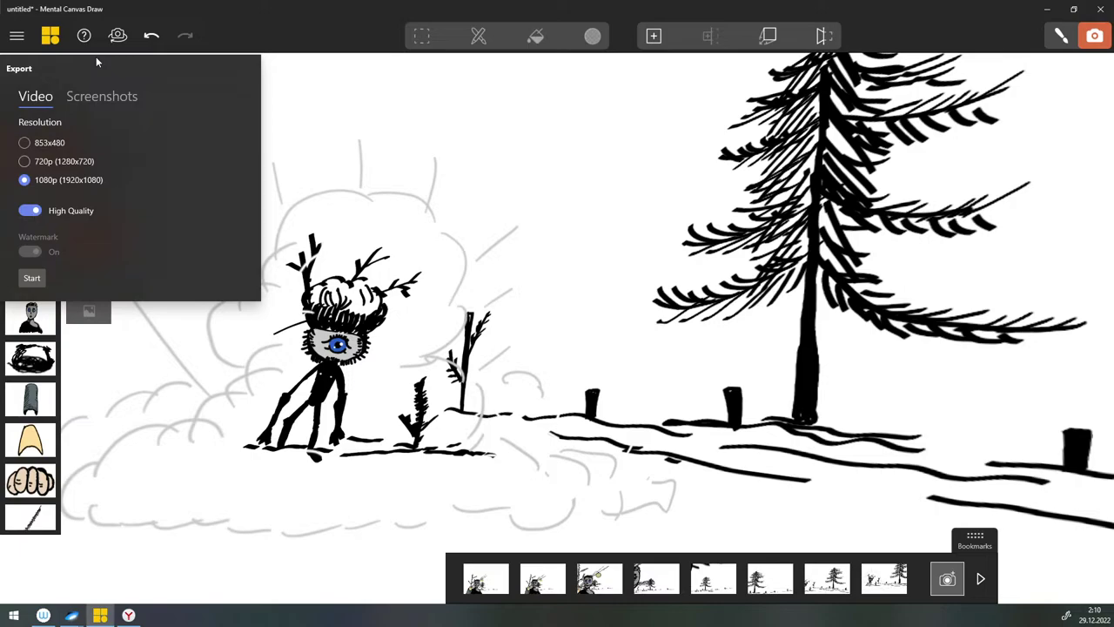
key("Up")
left_click(31, 277)
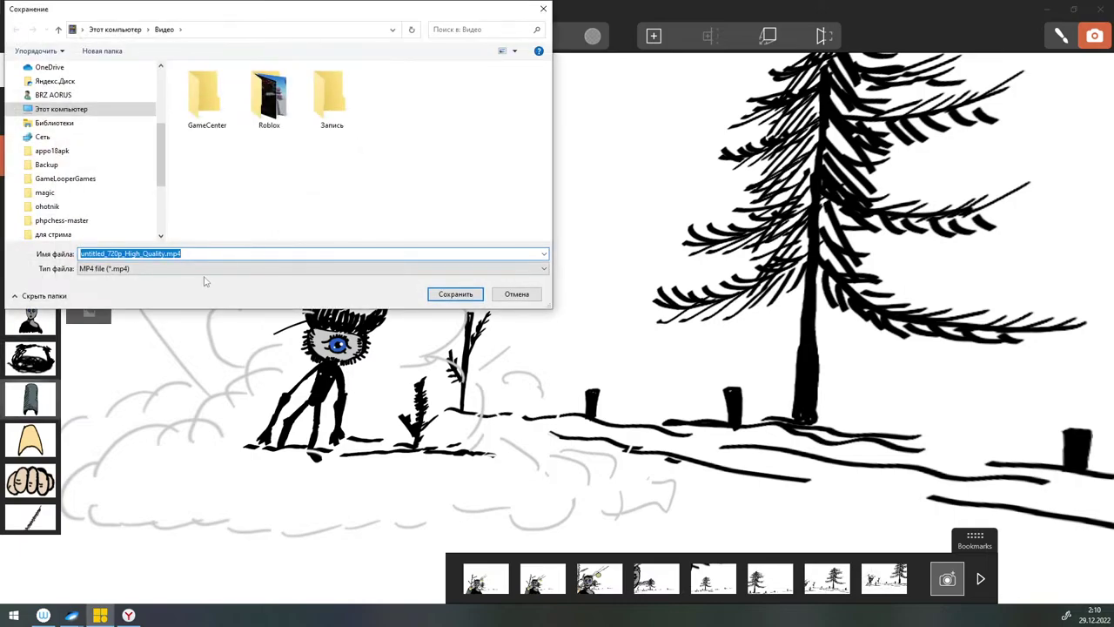
left_click(453, 299)
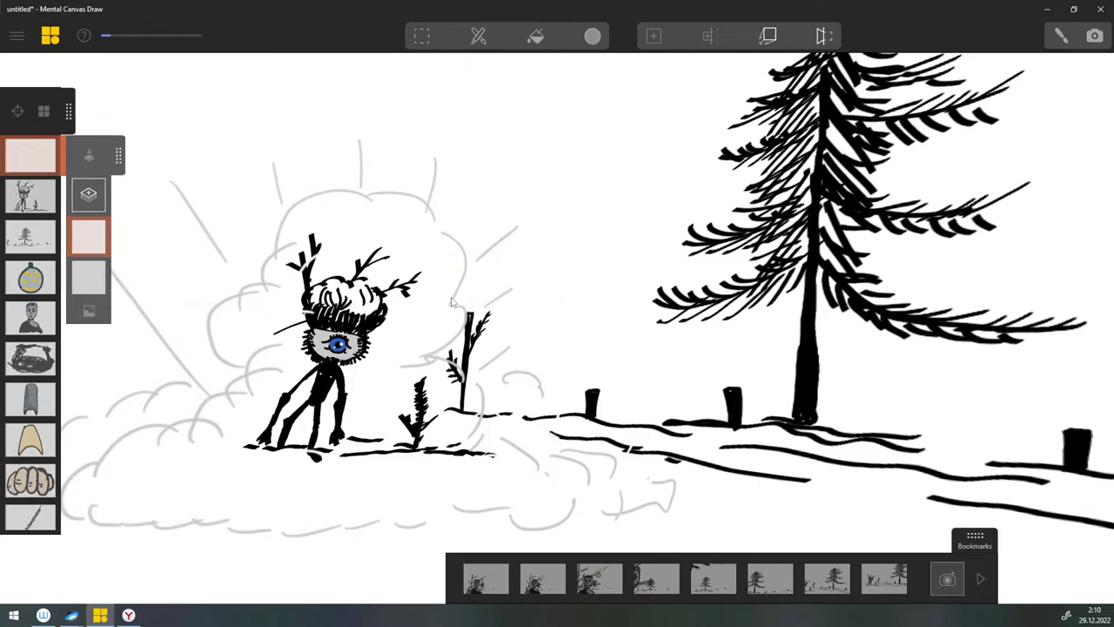
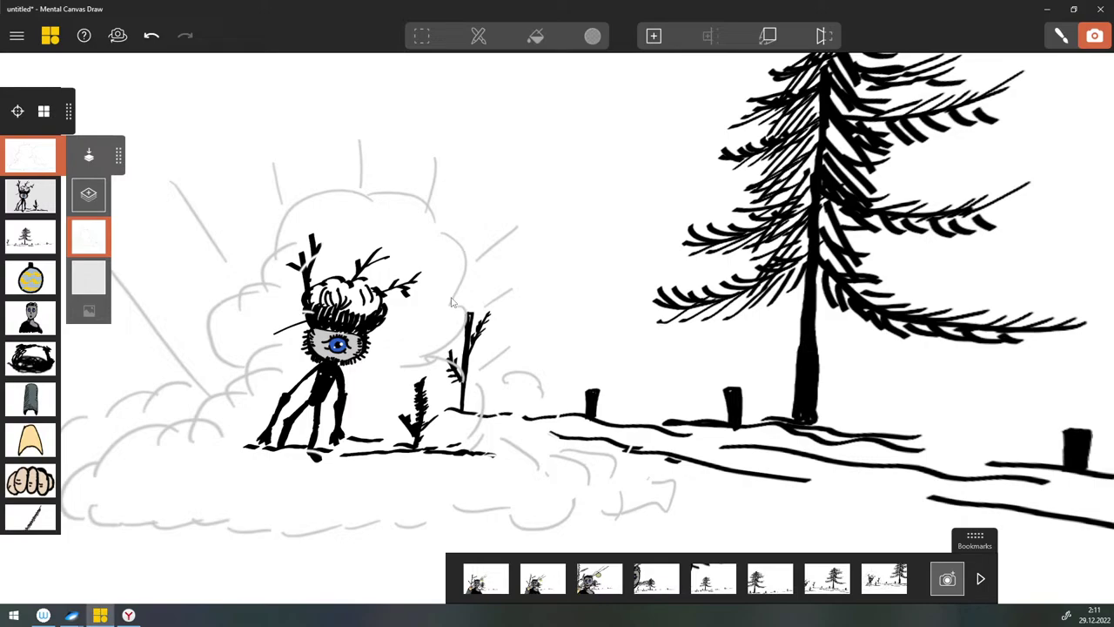
Step: Start exporting screenshots of the drawing at 2560x1440 with the background on, opening the destination folder selection
left_click(16, 36)
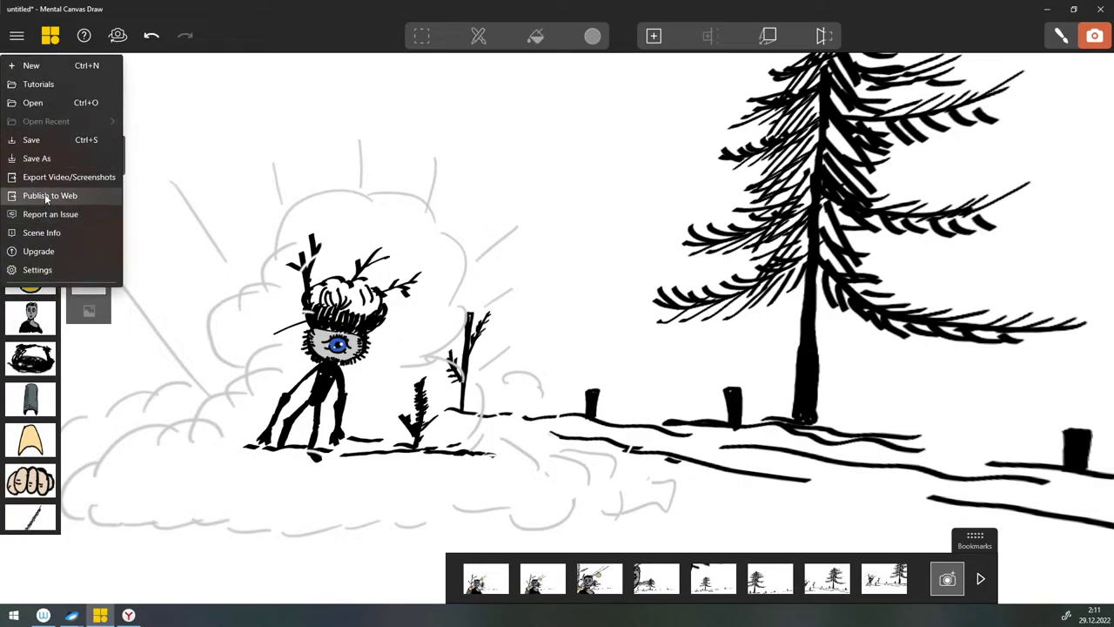
left_click(45, 177)
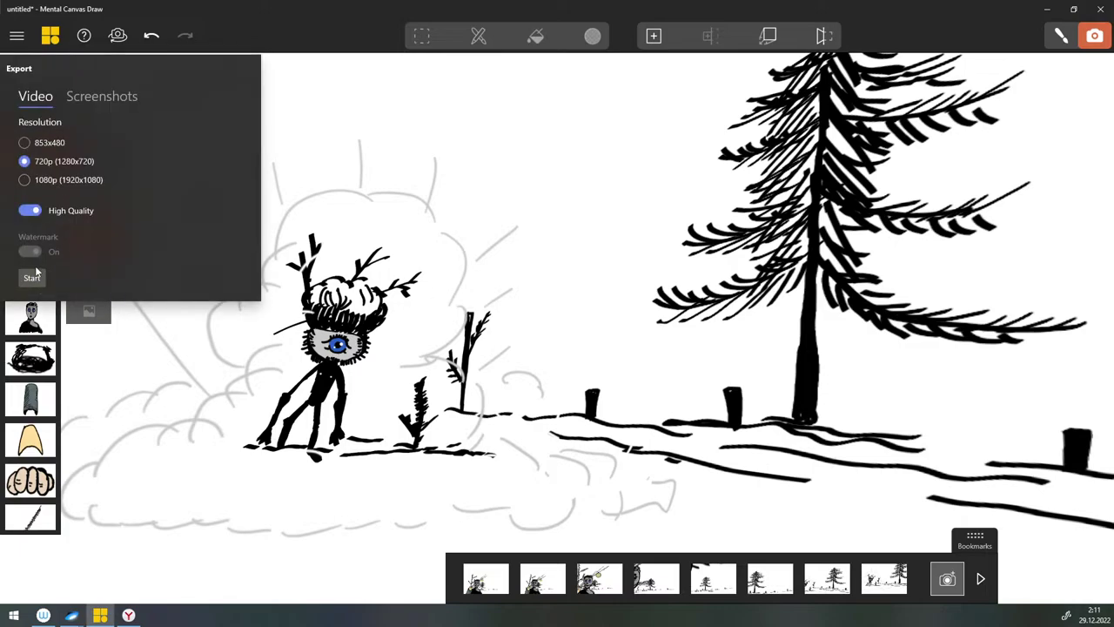
left_click(86, 100)
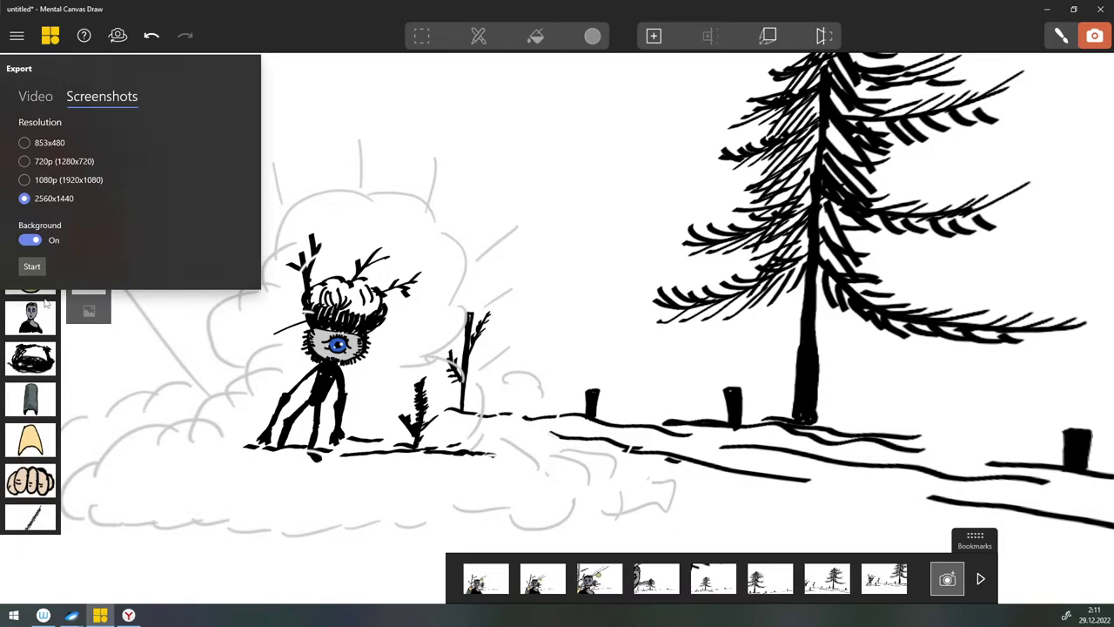
left_click(31, 266)
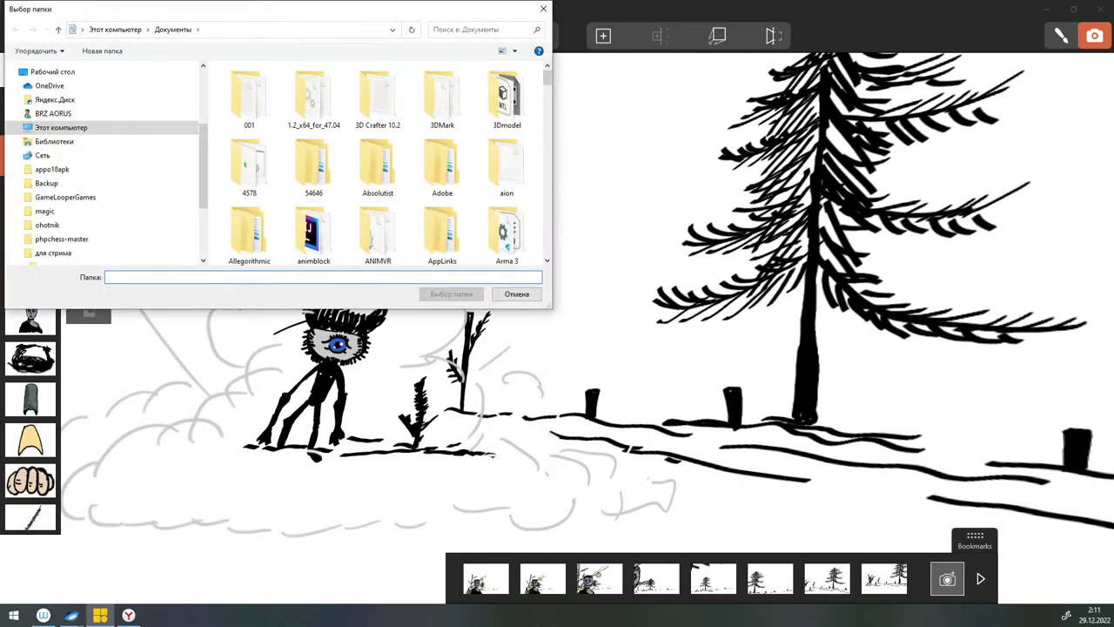
left_click_drag(309, 11, 1113, 218)
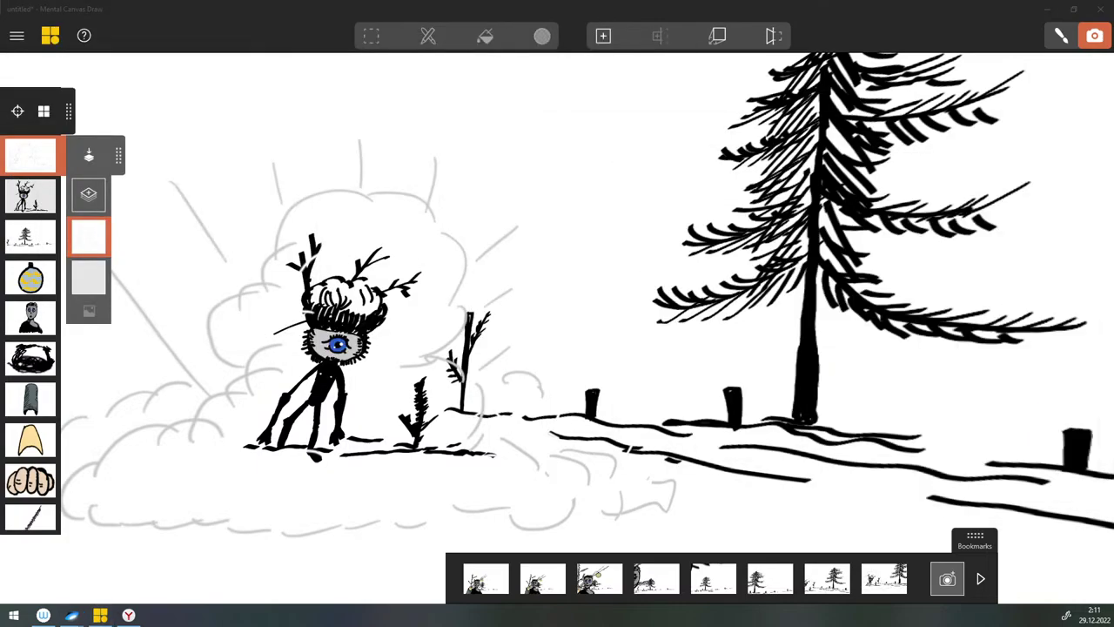
Step: Open the exported untitled_720p_High_Quality.mp4 in the video player, play the camera flythrough, replay it and close the player
key("super+e")
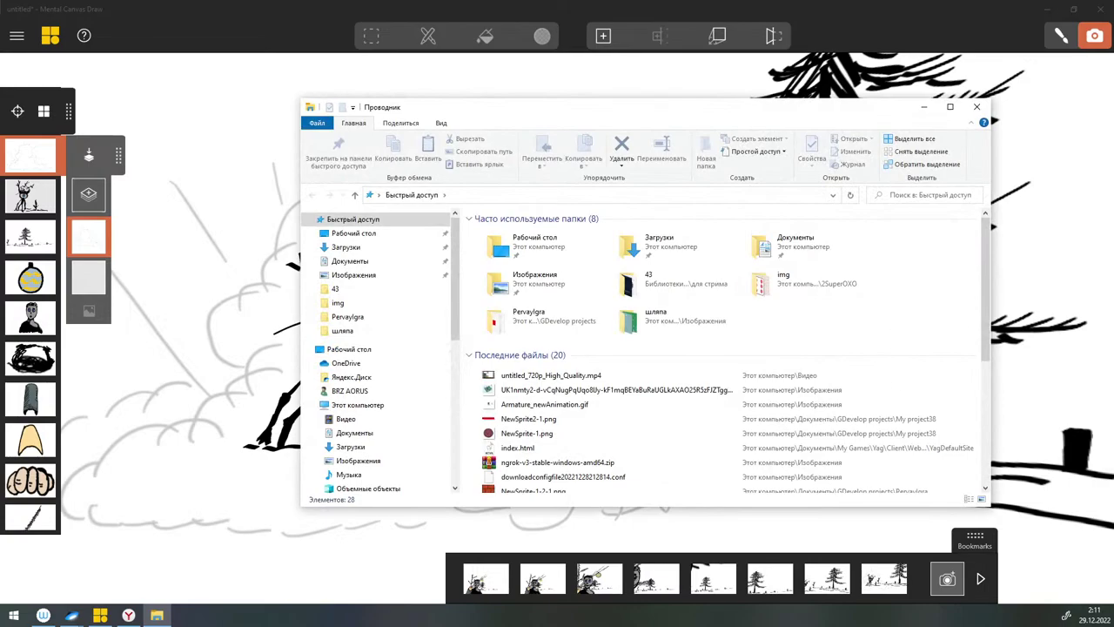
left_click_drag(562, 116, 1113, 157)
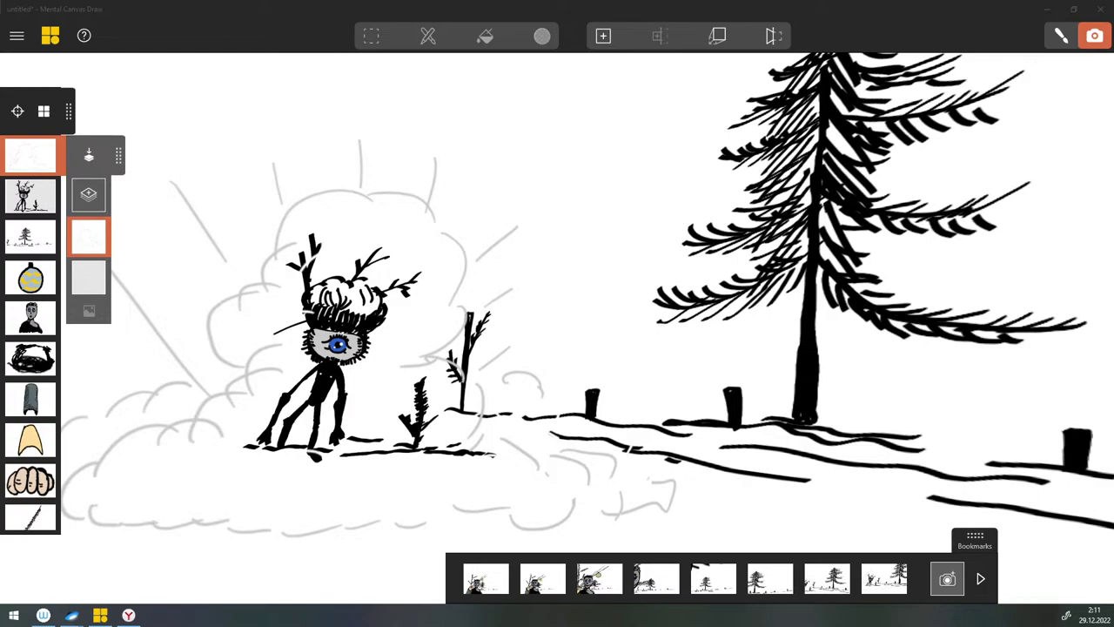
left_click_drag(1109, 84, 463, 9)
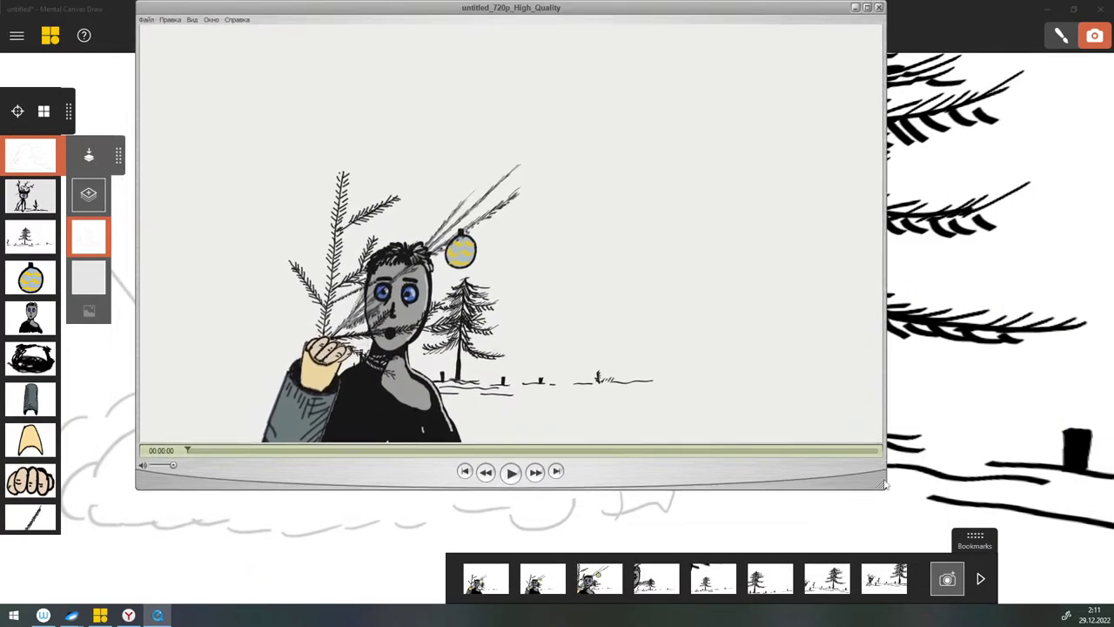
left_click_drag(884, 493, 865, 476)
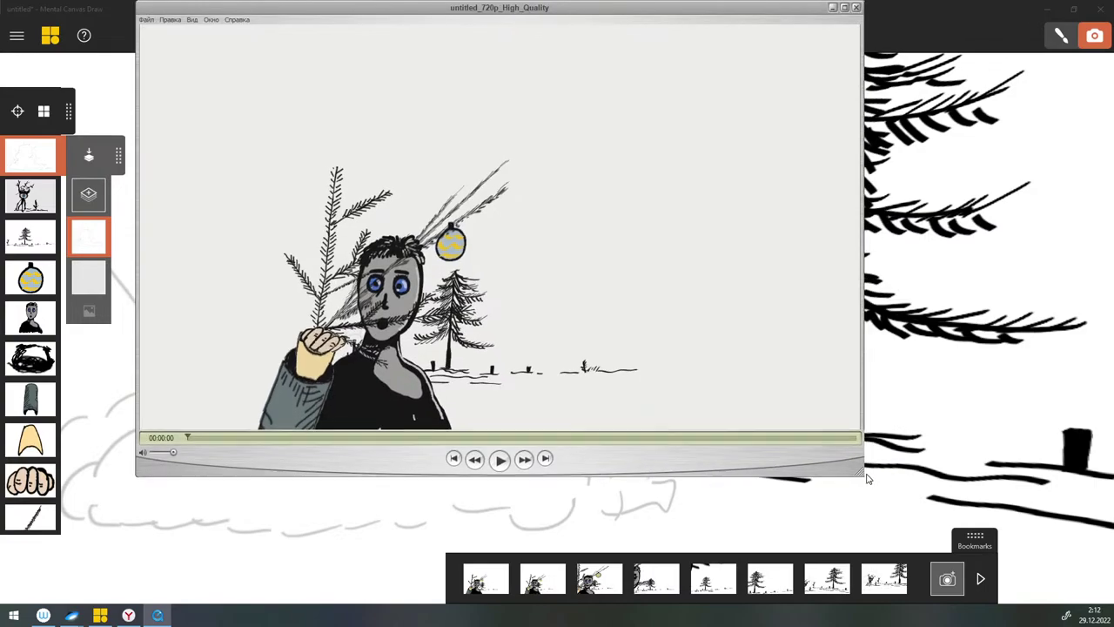
left_click(498, 460)
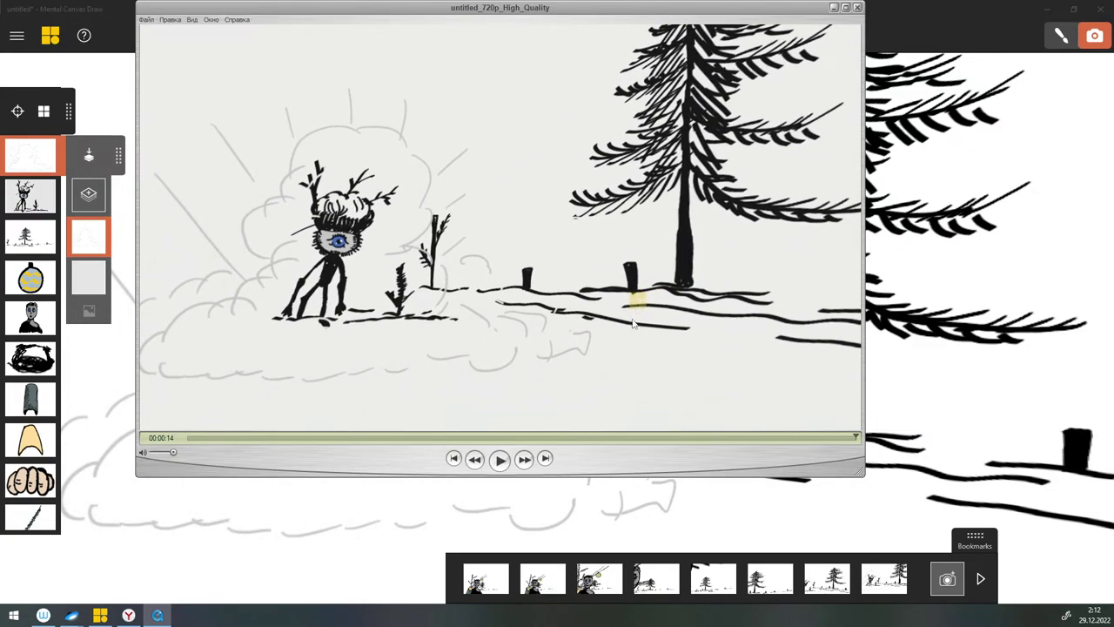
left_click(500, 459)
left_click(858, 9)
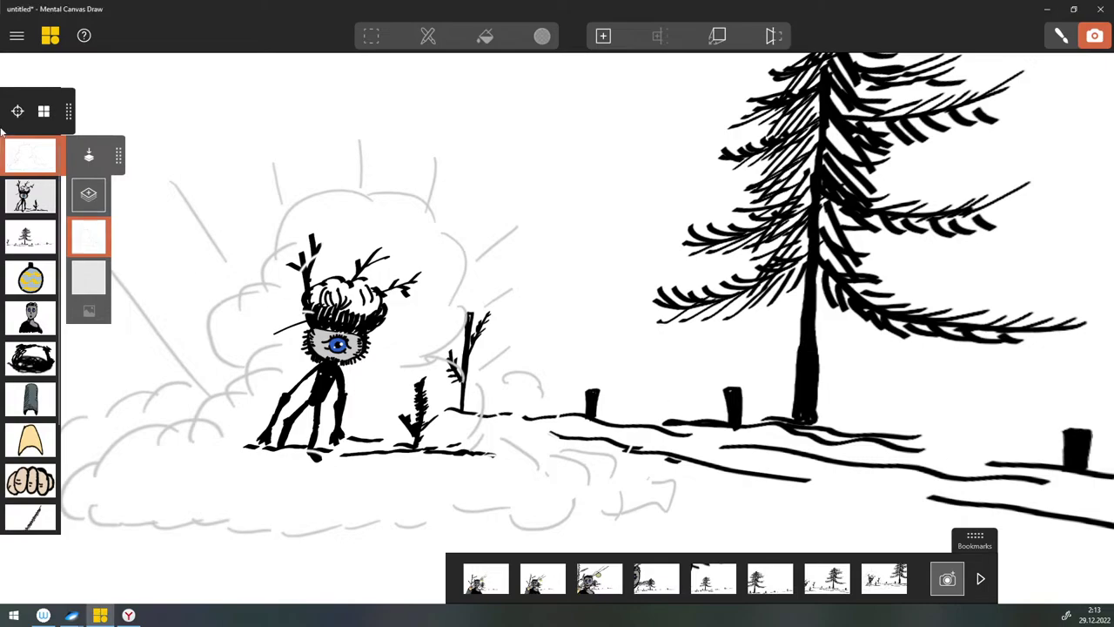
Step: Start a new file in place of the current drawing
left_click(16, 35)
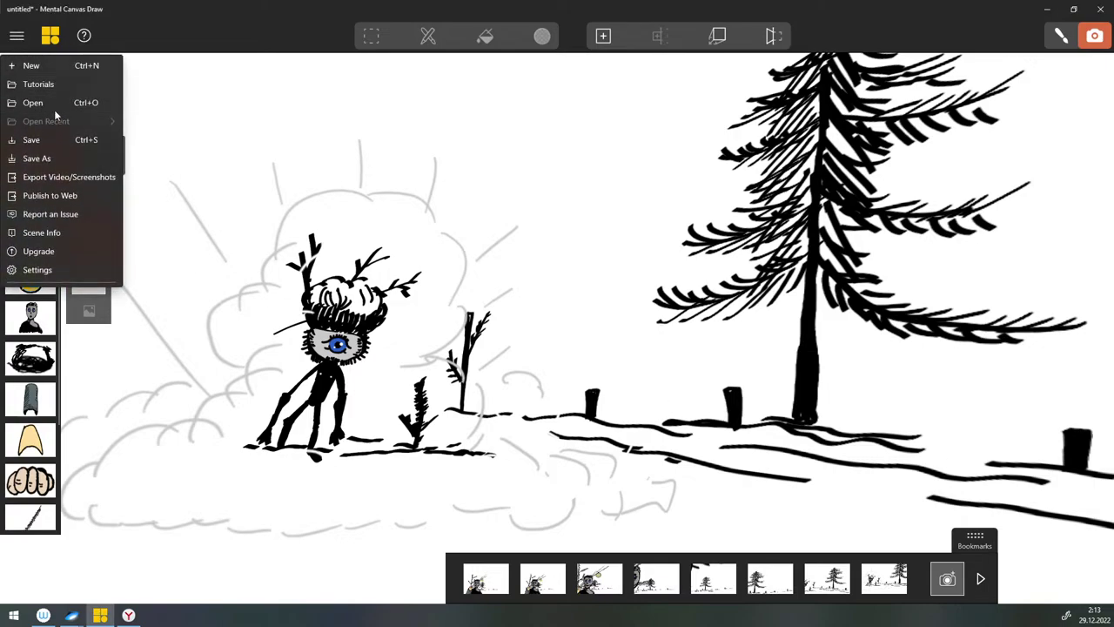
left_click(33, 66)
left_click(649, 319)
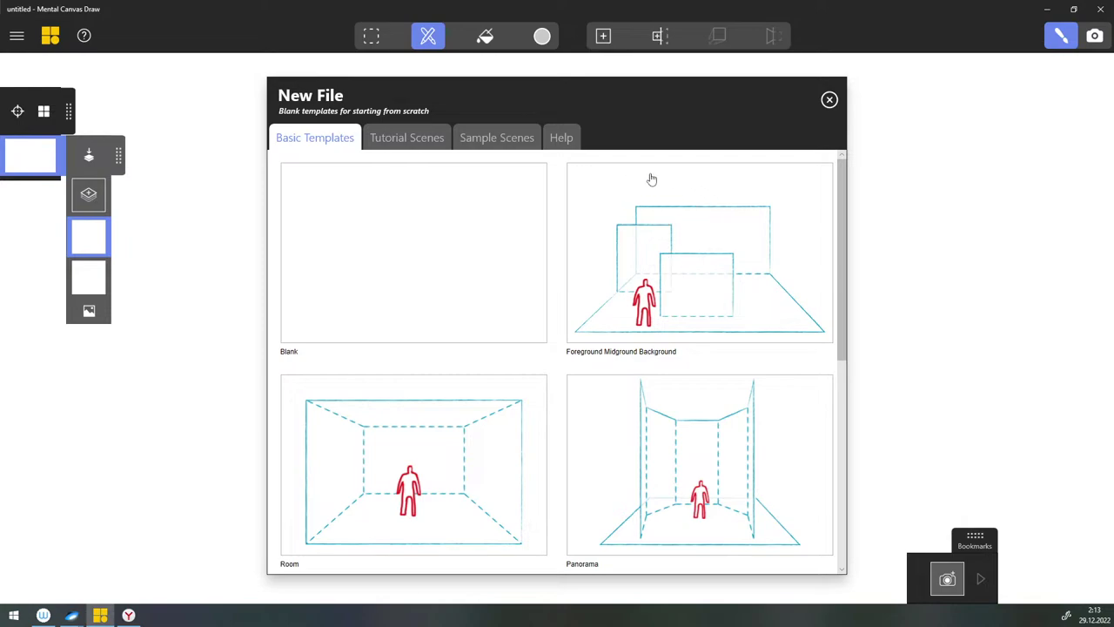
Step: Look through the tutorial scenes and the sample scenes offered for a new file
left_click(396, 144)
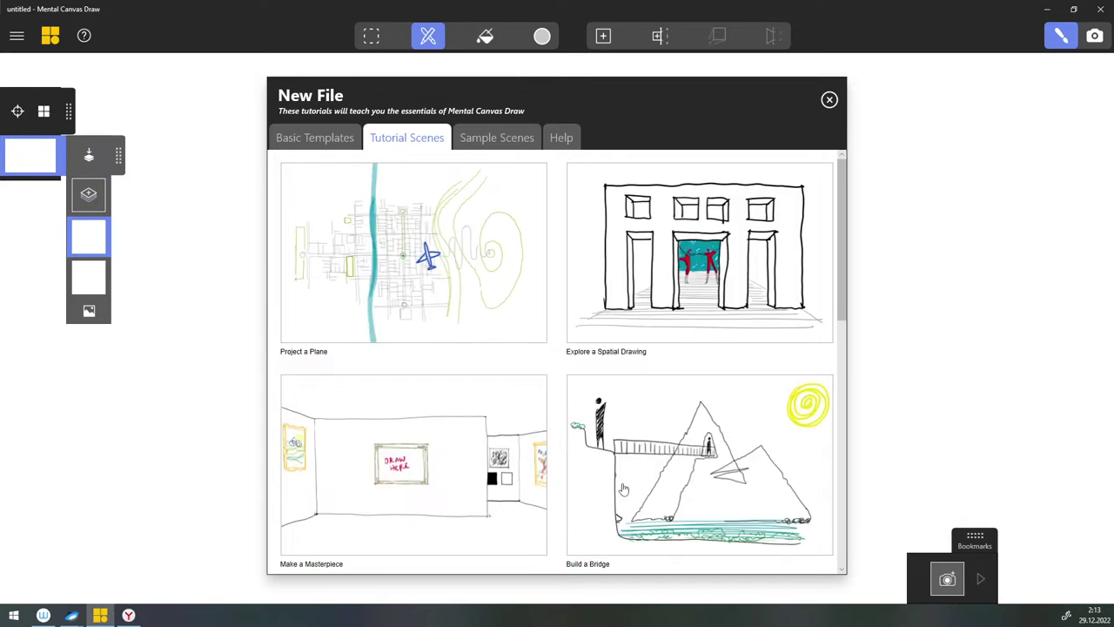
scroll(644, 484, "down", 5)
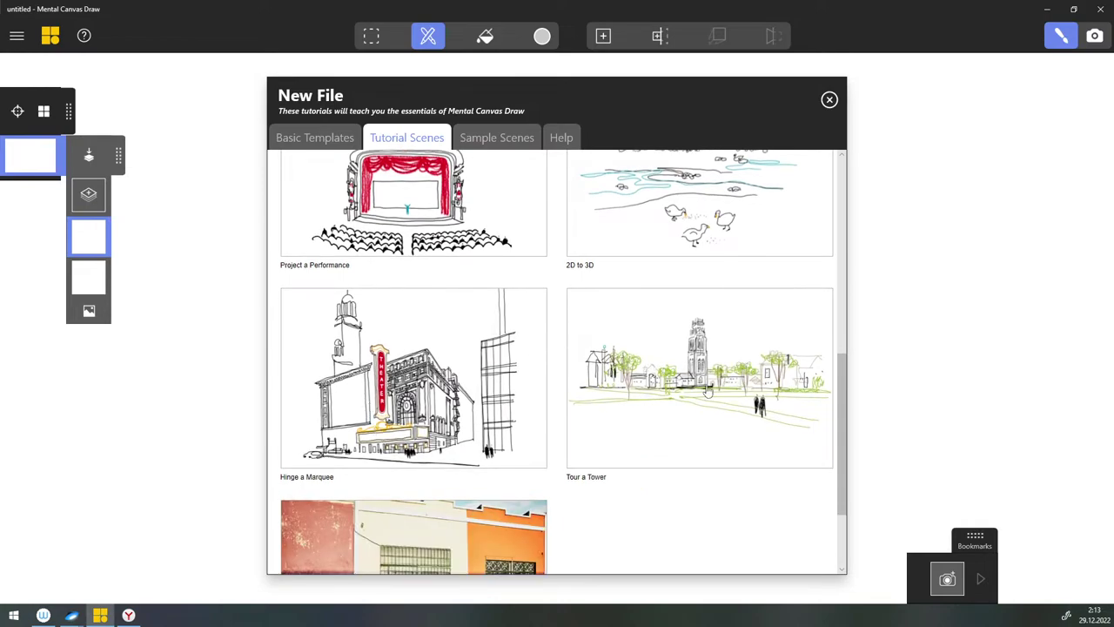
scroll(644, 438, "down", 2)
scroll(645, 435, "up", 2)
scroll(644, 435, "down", 2)
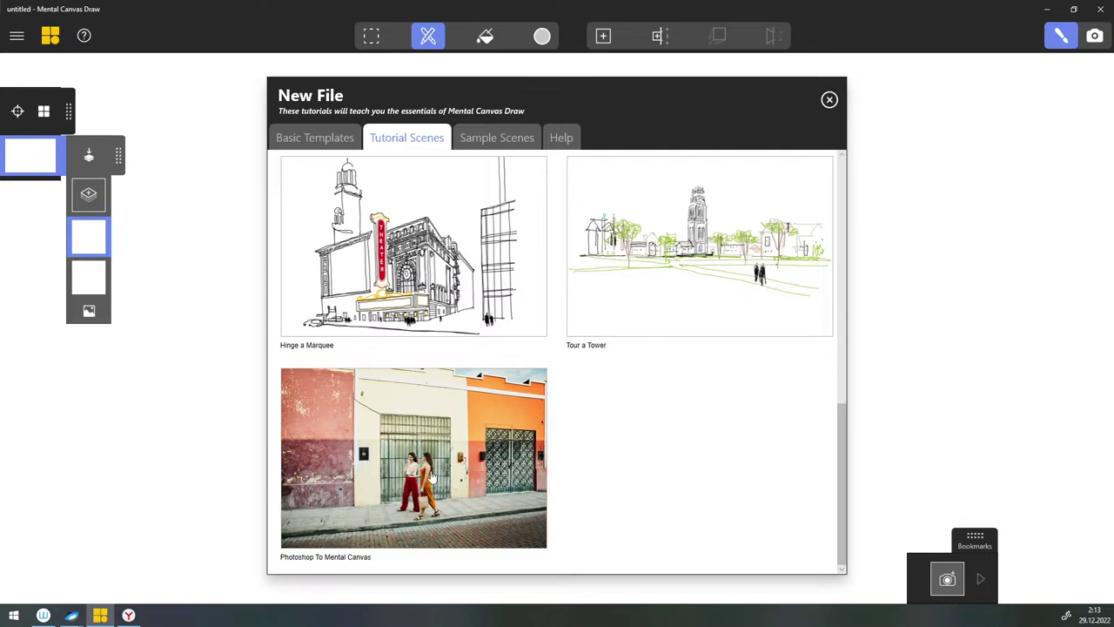
left_click(477, 138)
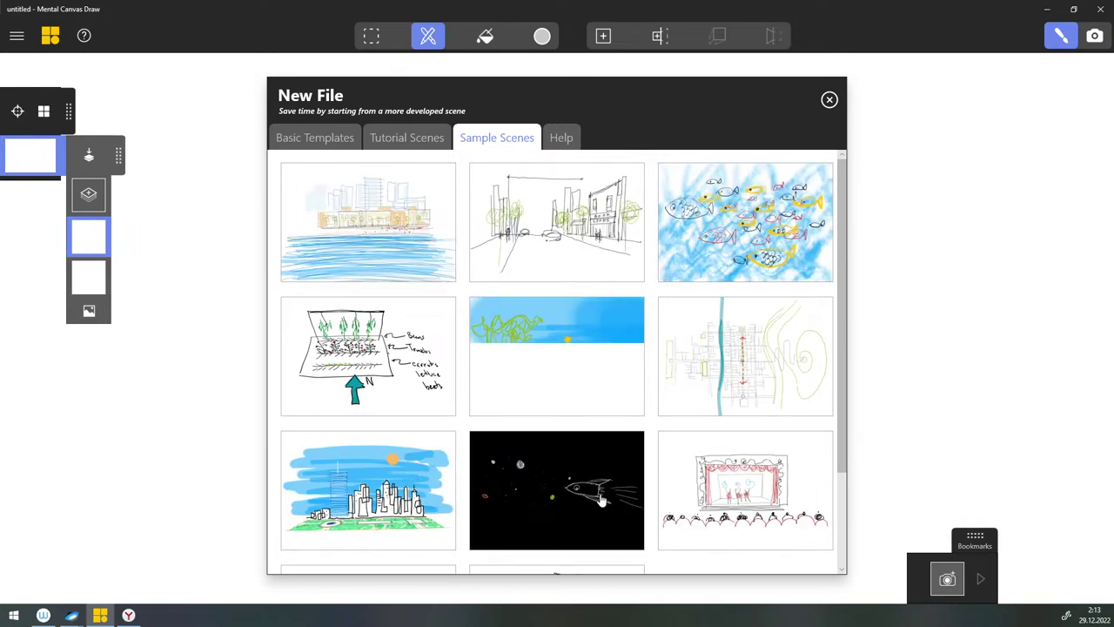
scroll(601, 500, "down", 2)
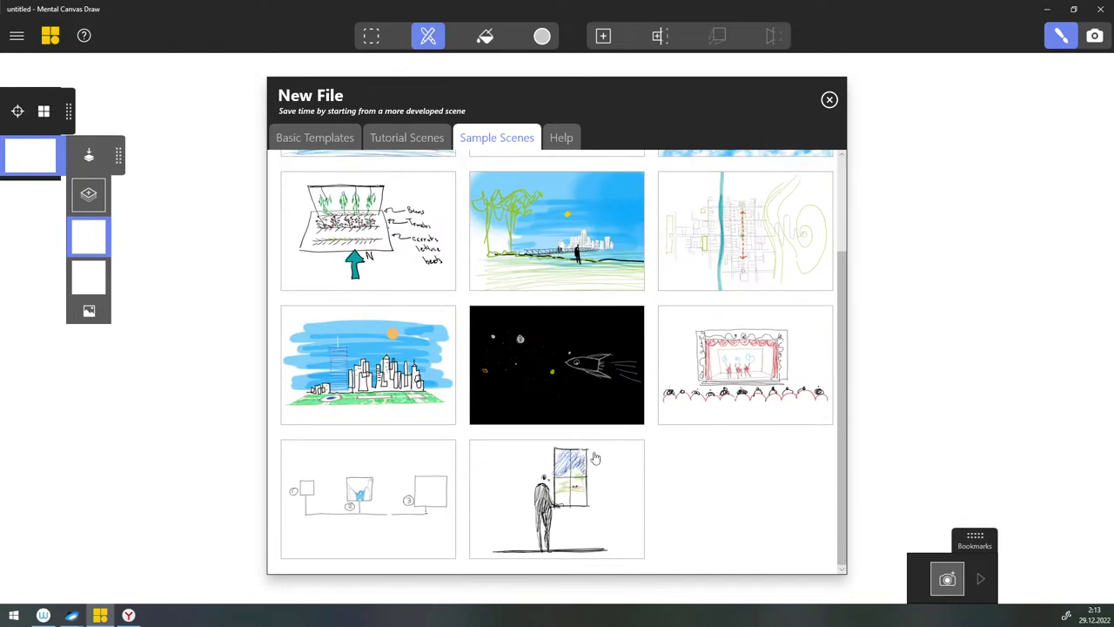
scroll(596, 457, "up", 2)
Step: Browse the help videos on canvases, hinging, bookmarks, layers and visibility, and close the new-file dialog to a blank scene
left_click(562, 137)
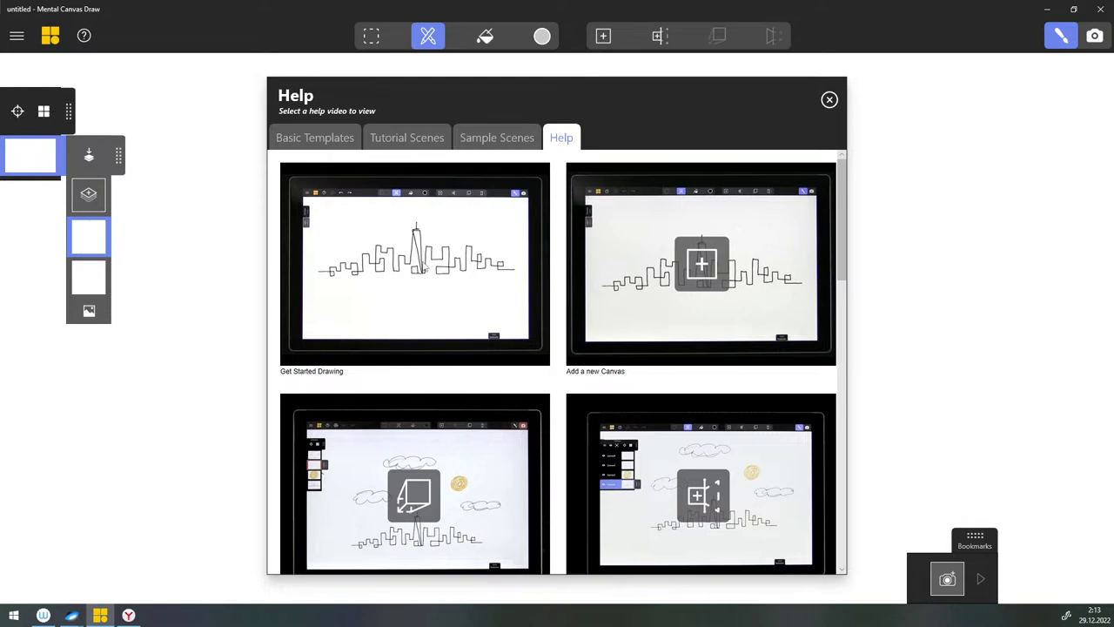
scroll(580, 383, "down", 5)
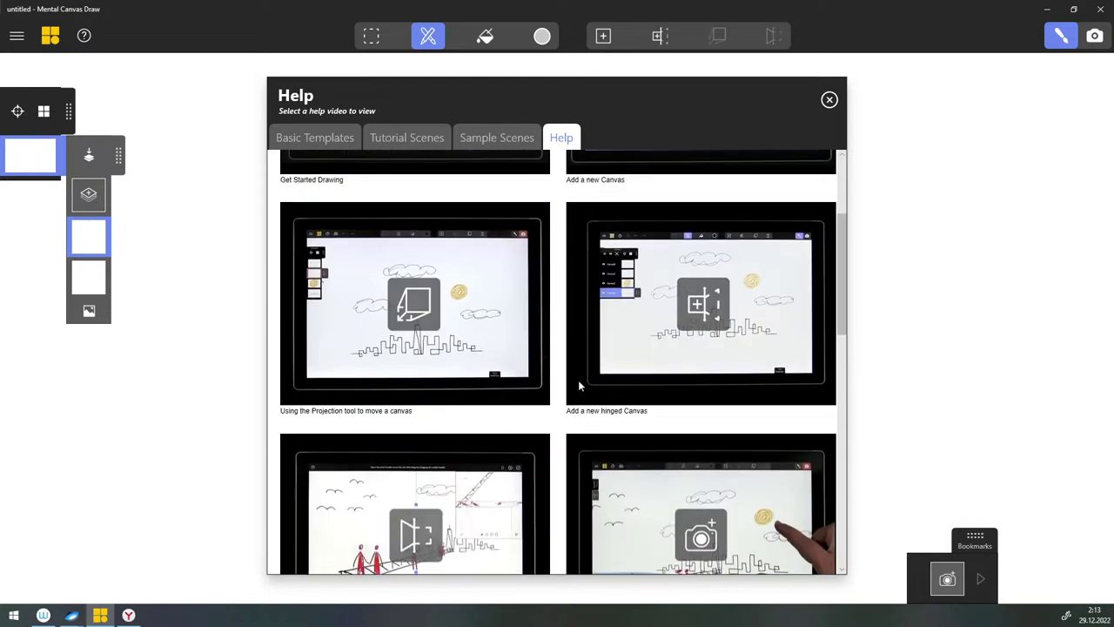
scroll(730, 385, "up", 2)
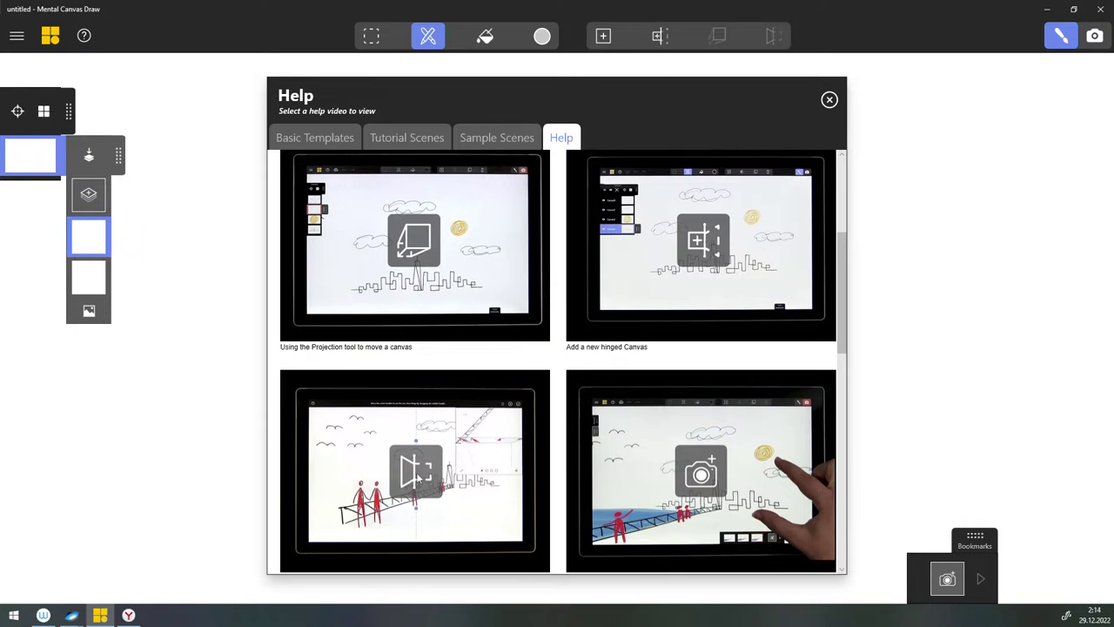
scroll(418, 477, "down", 2)
scroll(417, 473, "up", 2)
scroll(716, 470, "down", 2)
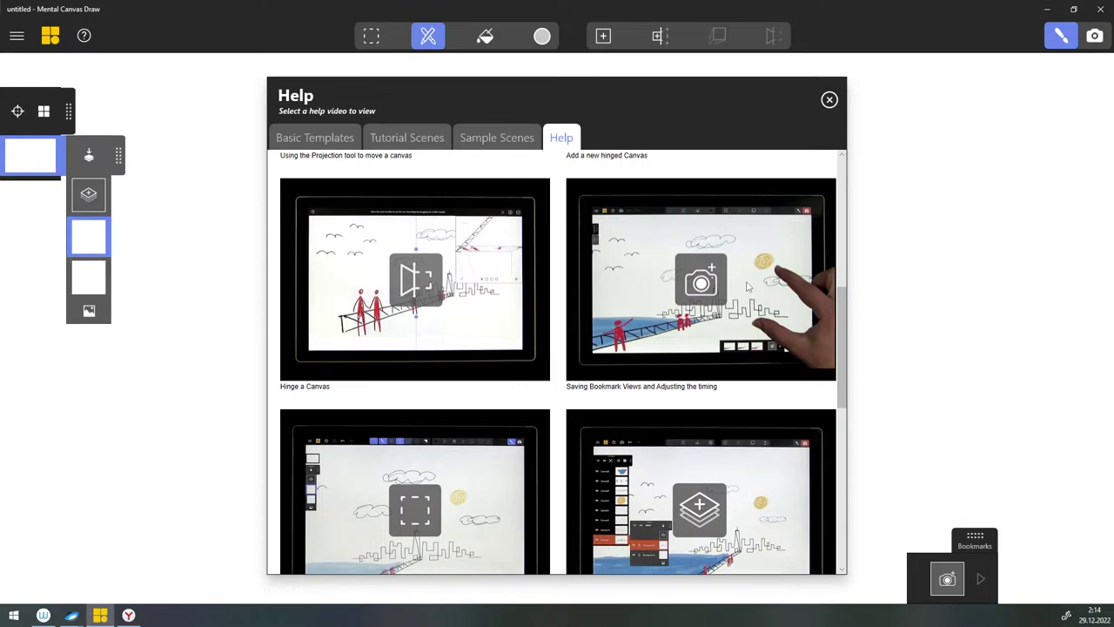
scroll(396, 407, "down", 2)
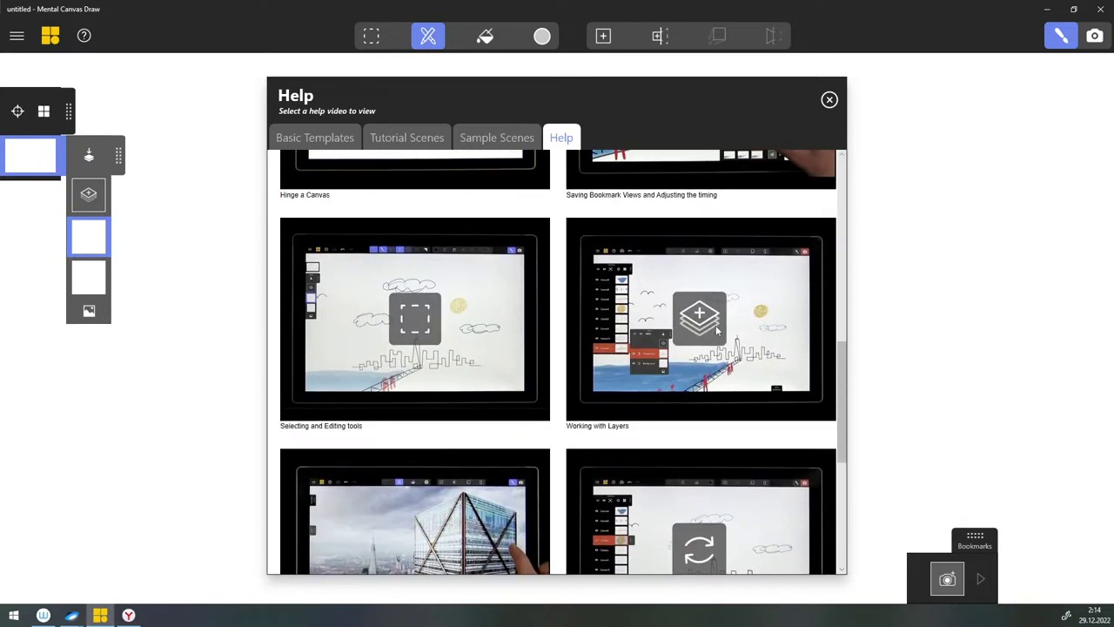
scroll(522, 466, "down", 2)
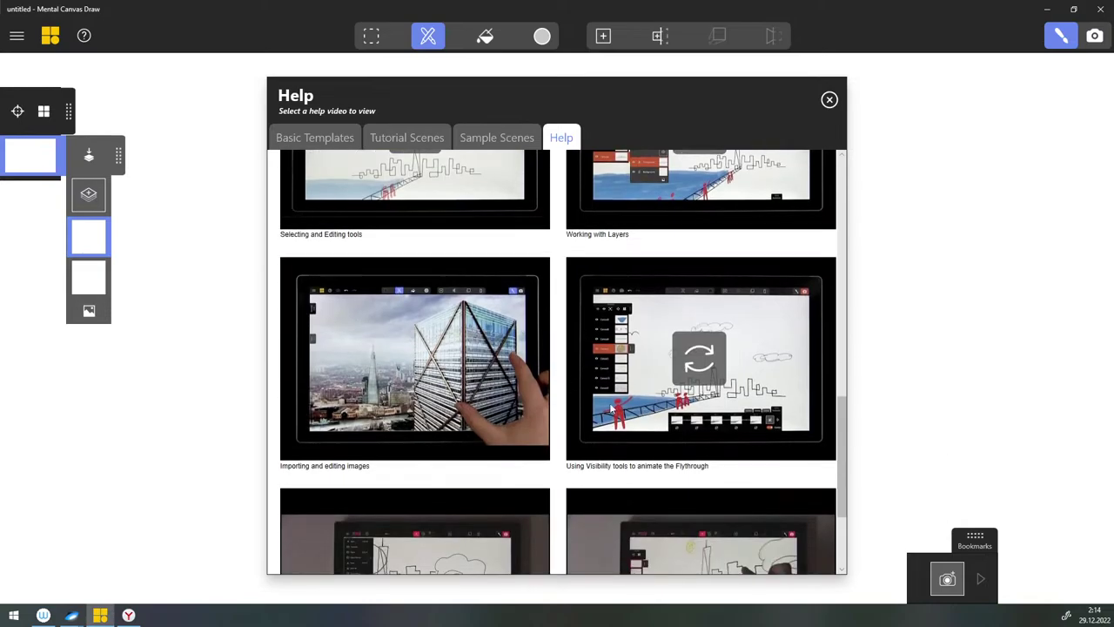
scroll(605, 413, "down", 2)
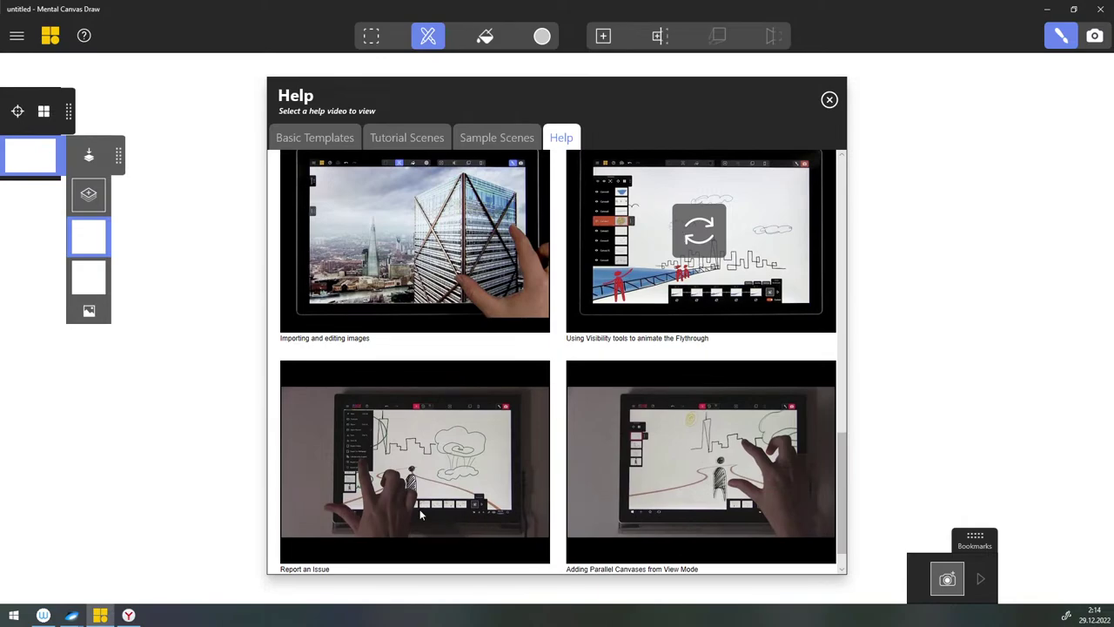
scroll(662, 492, "down", 1)
scroll(666, 495, "up", 10)
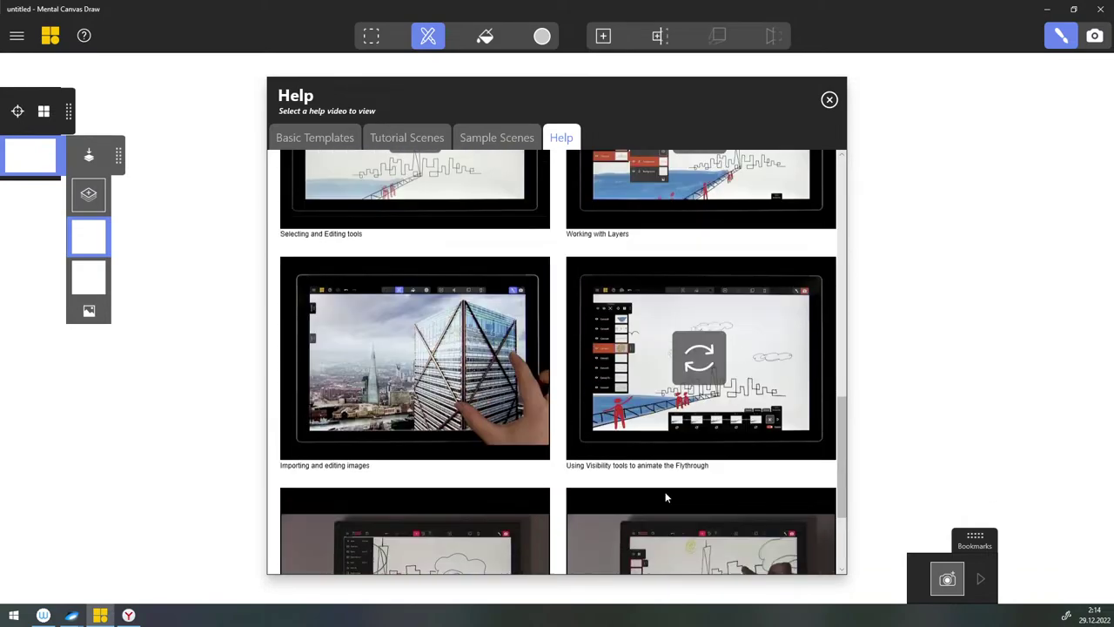
scroll(664, 490, "up", 2)
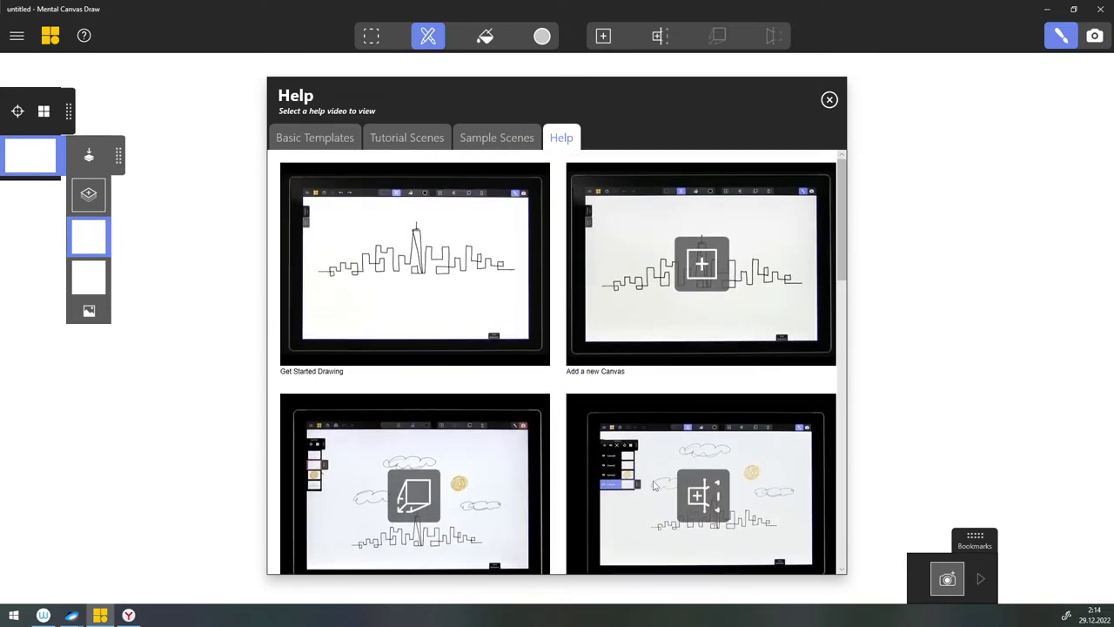
left_click(829, 100)
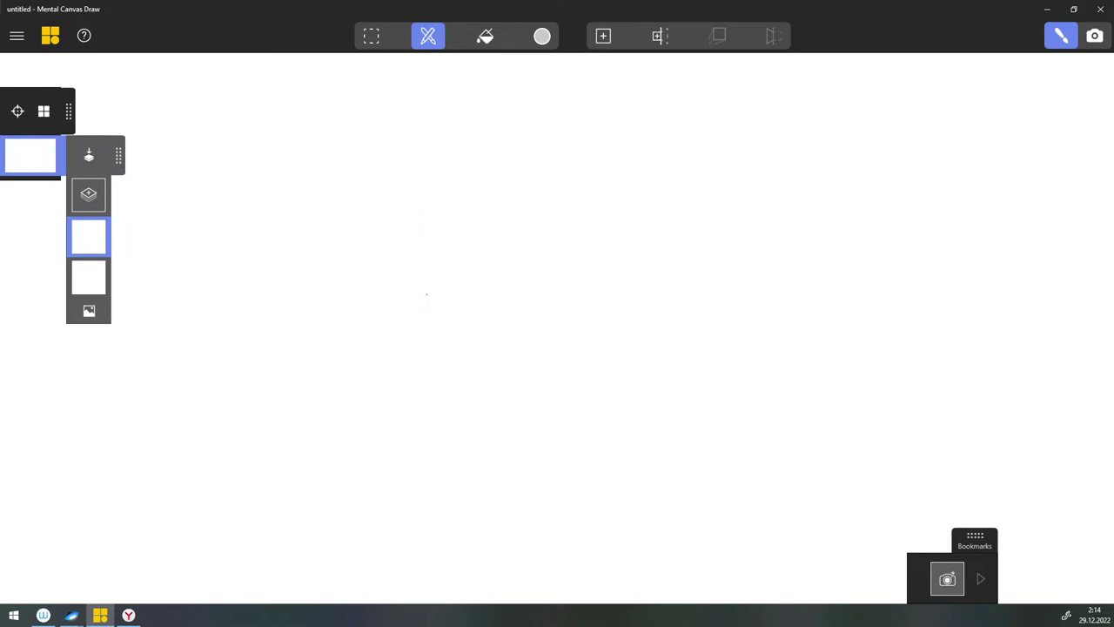
Step: Set the drawing colour to black at full opacity
left_click(541, 36)
left_click(609, 121)
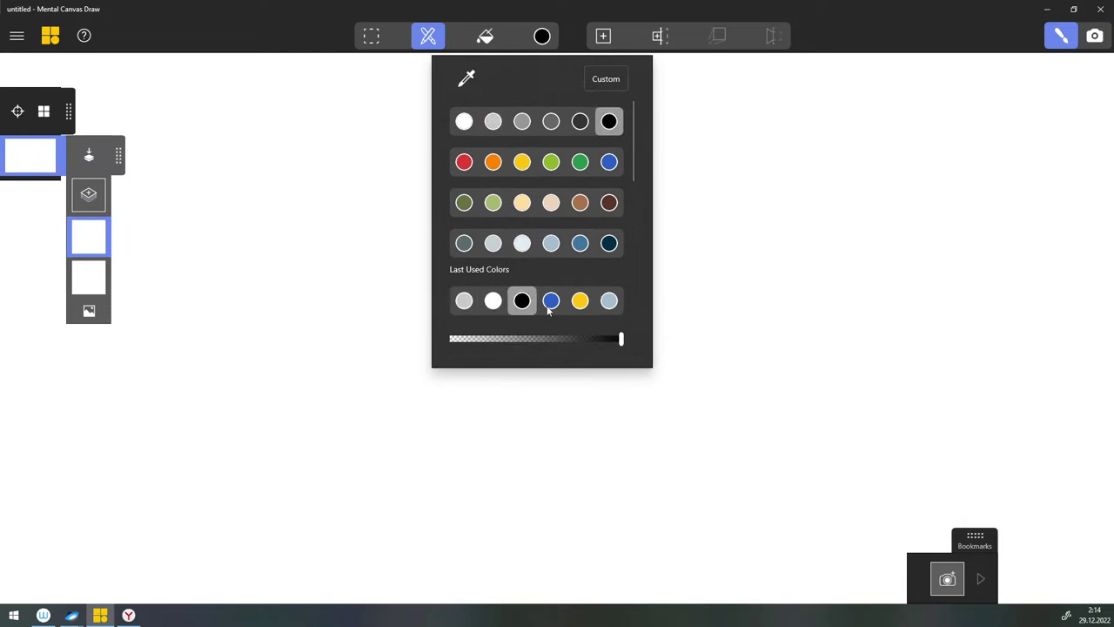
left_click(520, 367)
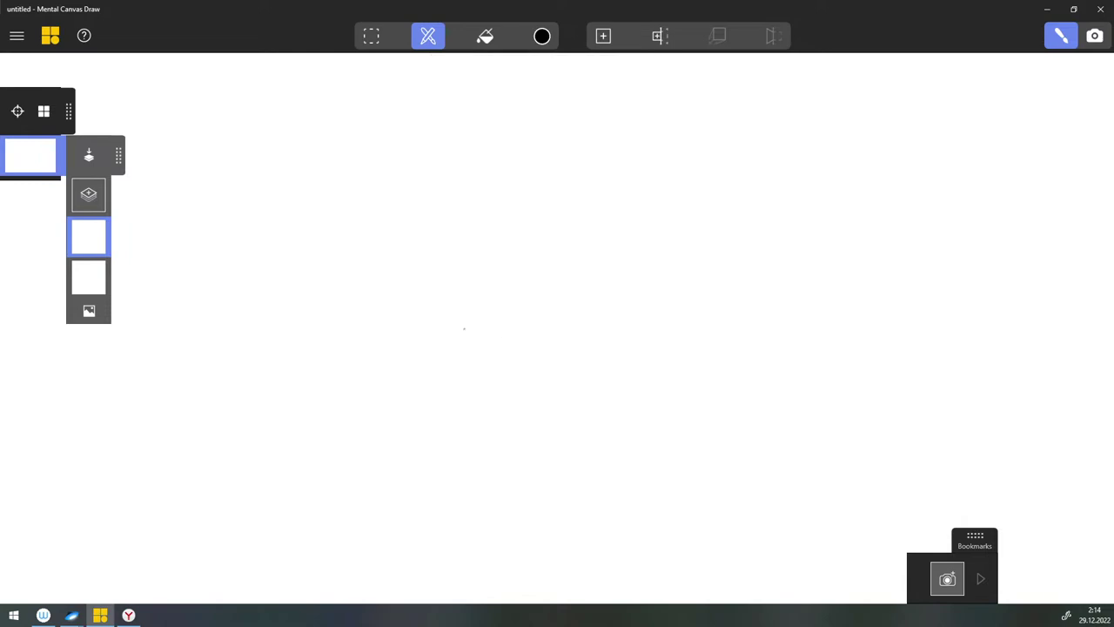
left_click_drag(460, 307, 460, 392)
left_click_drag(463, 293, 529, 297)
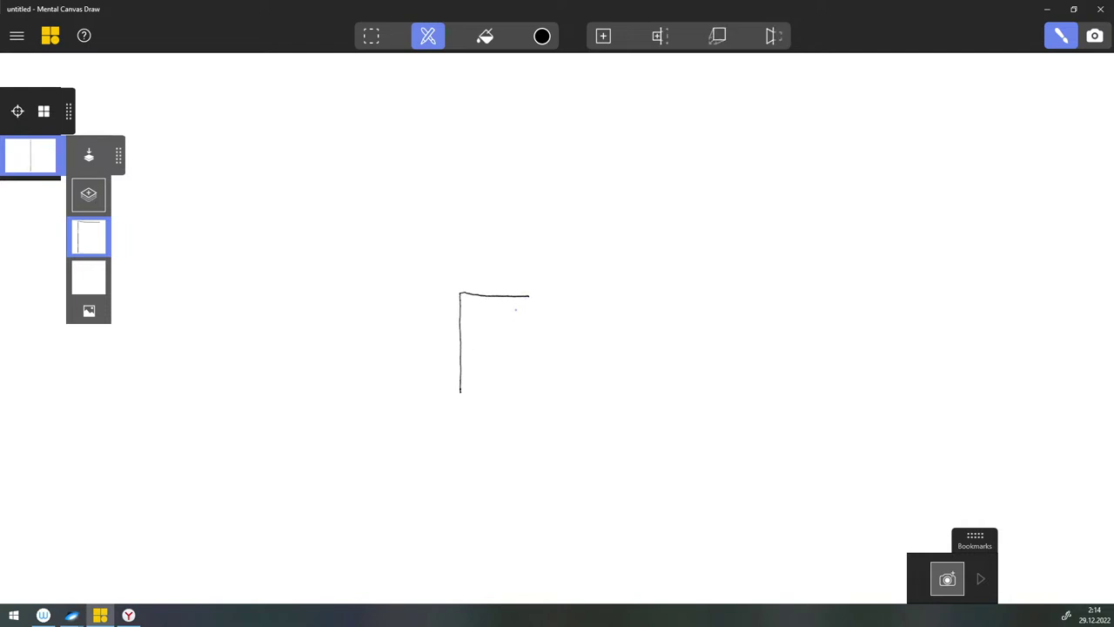
key("ctrl+z")
key("ctrl+z")
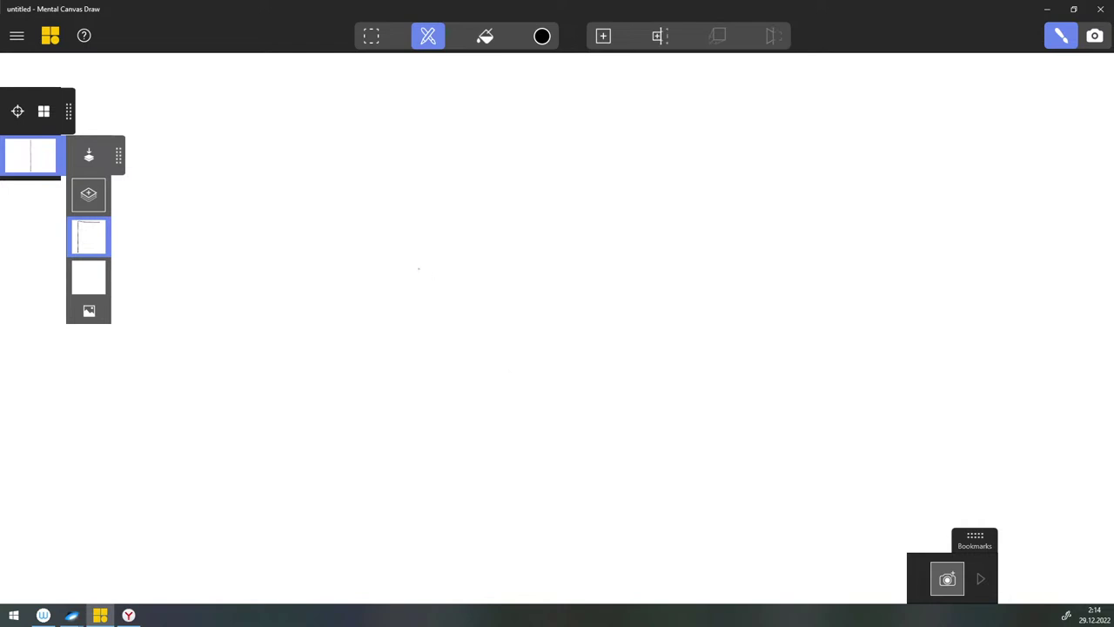
Step: Draw a black square outline from four freehand lines near the middle of the blank canvas
left_click(431, 266)
left_click_drag(432, 275, 433, 392)
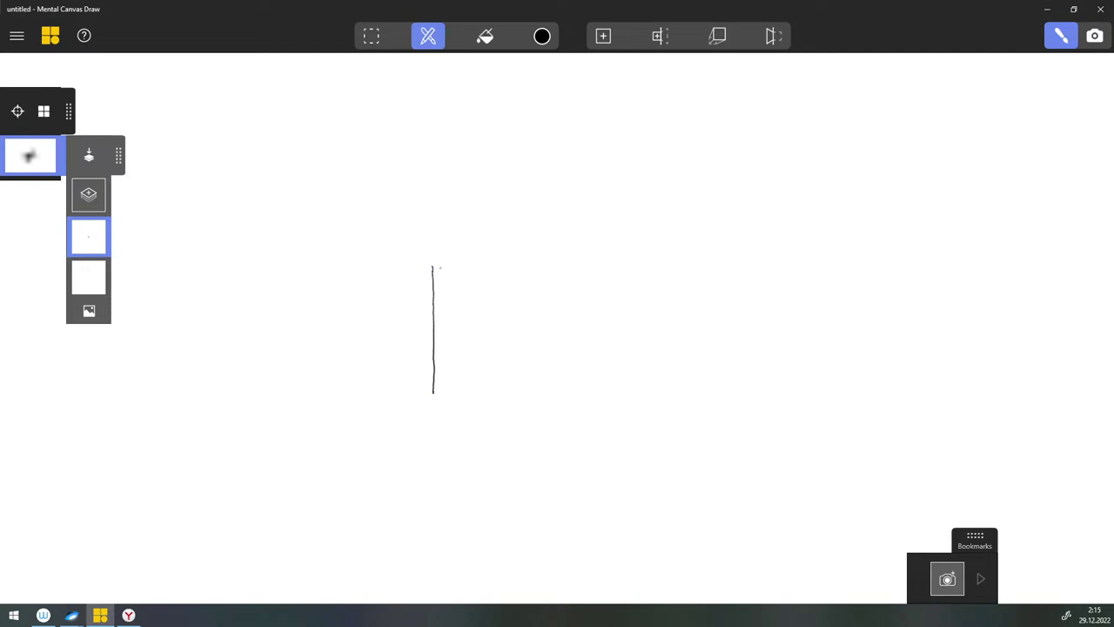
left_click_drag(432, 266, 570, 272)
left_click_drag(433, 392, 563, 395)
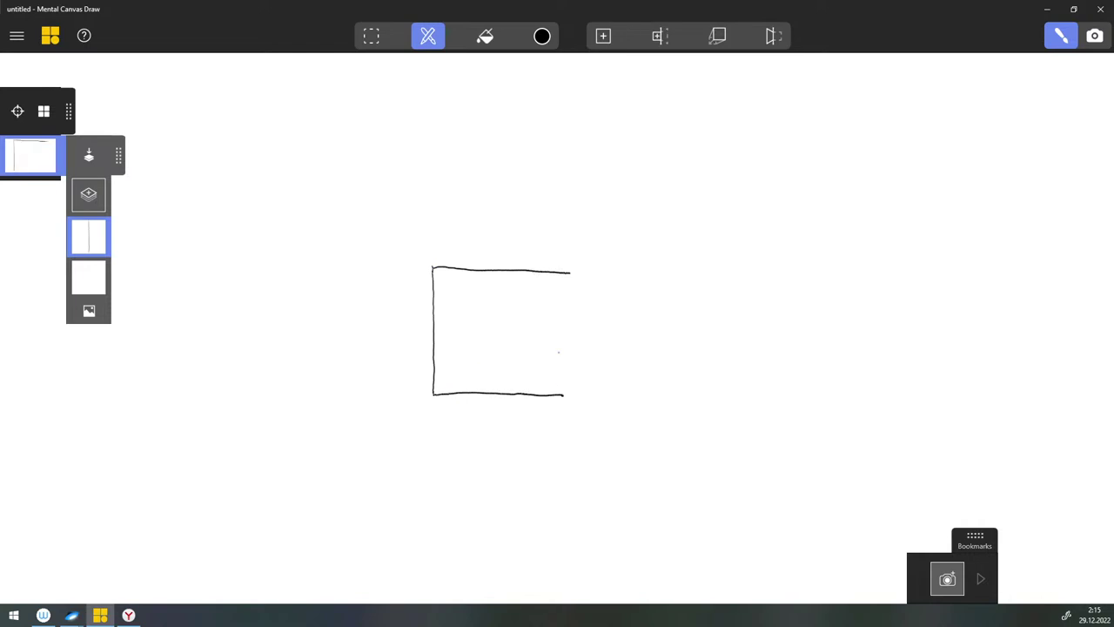
left_click_drag(571, 277, 571, 396)
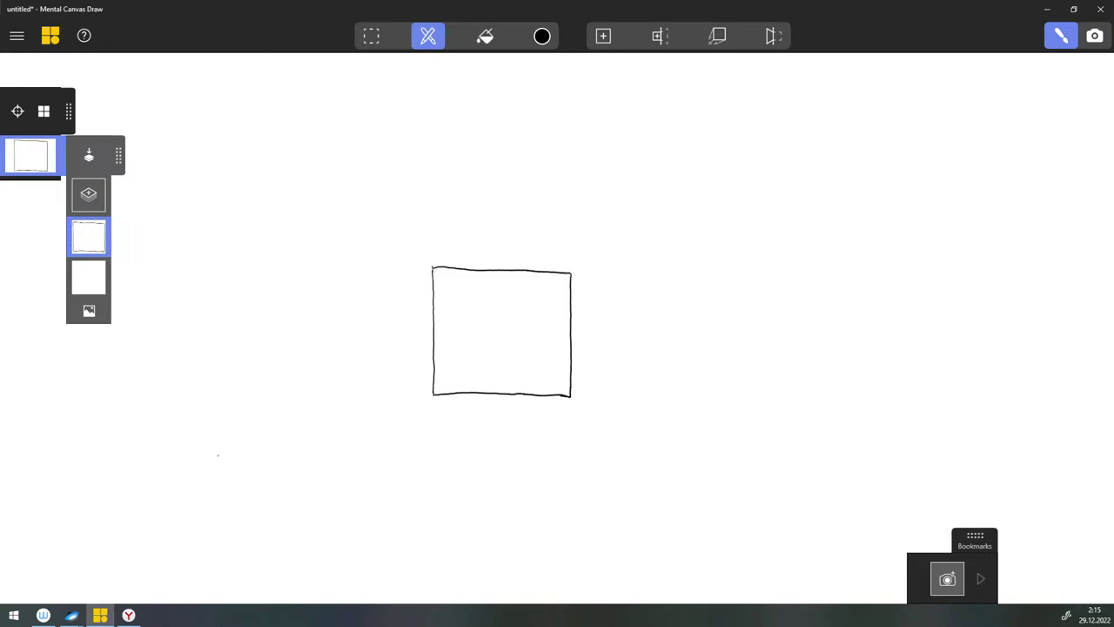
Step: Start placing a new canvas perpendicular to the square, from a camera view that shows the square edge-on
key("Tab")
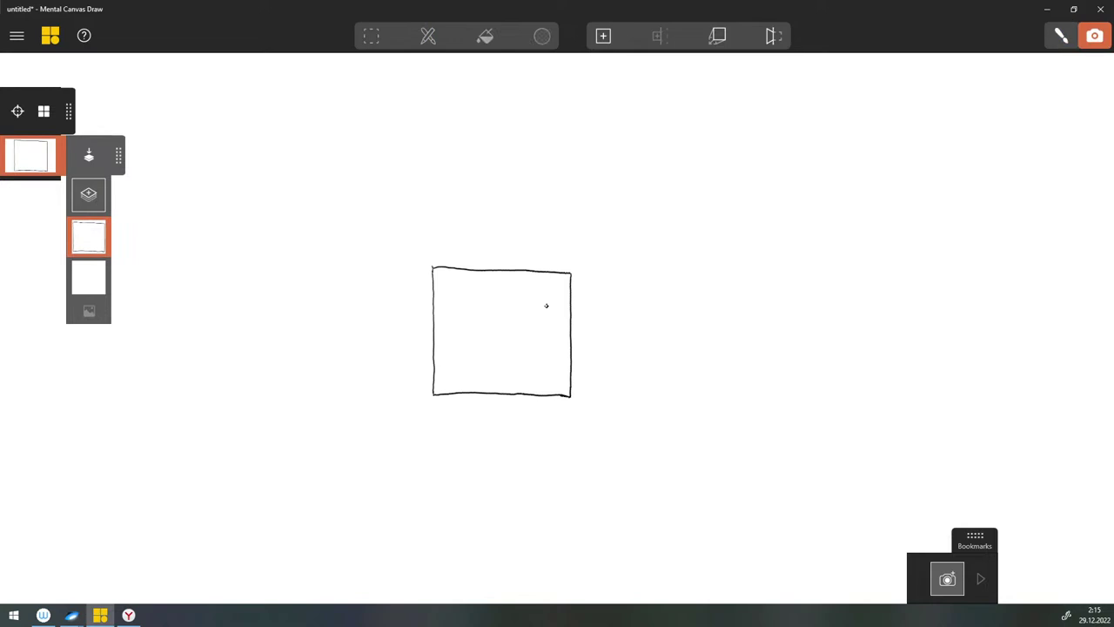
left_click_drag(547, 306, 378, 306)
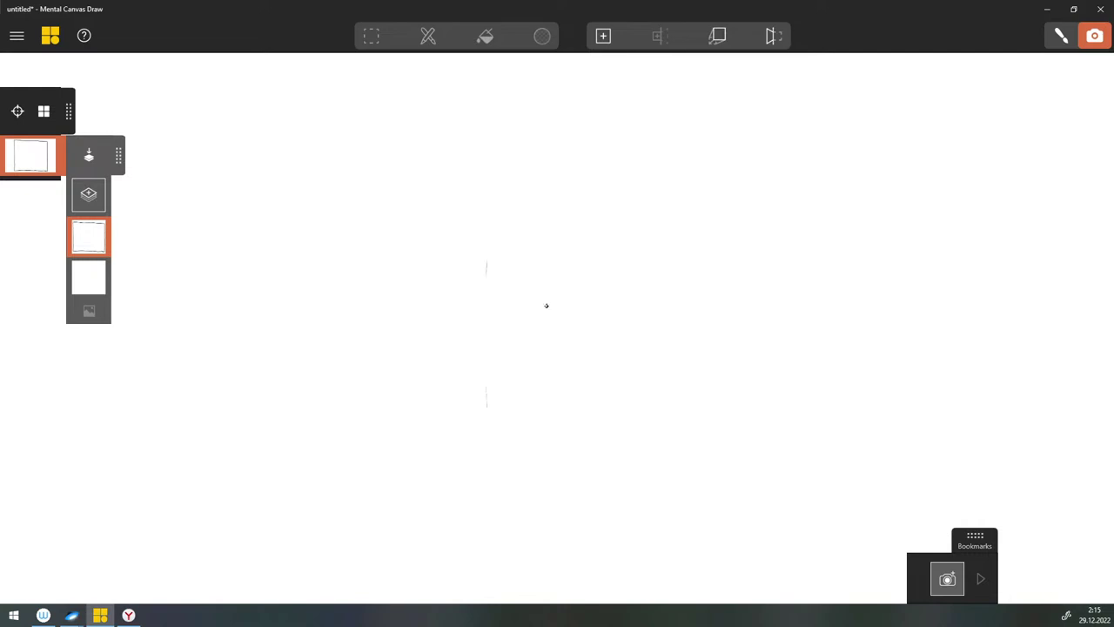
key("n")
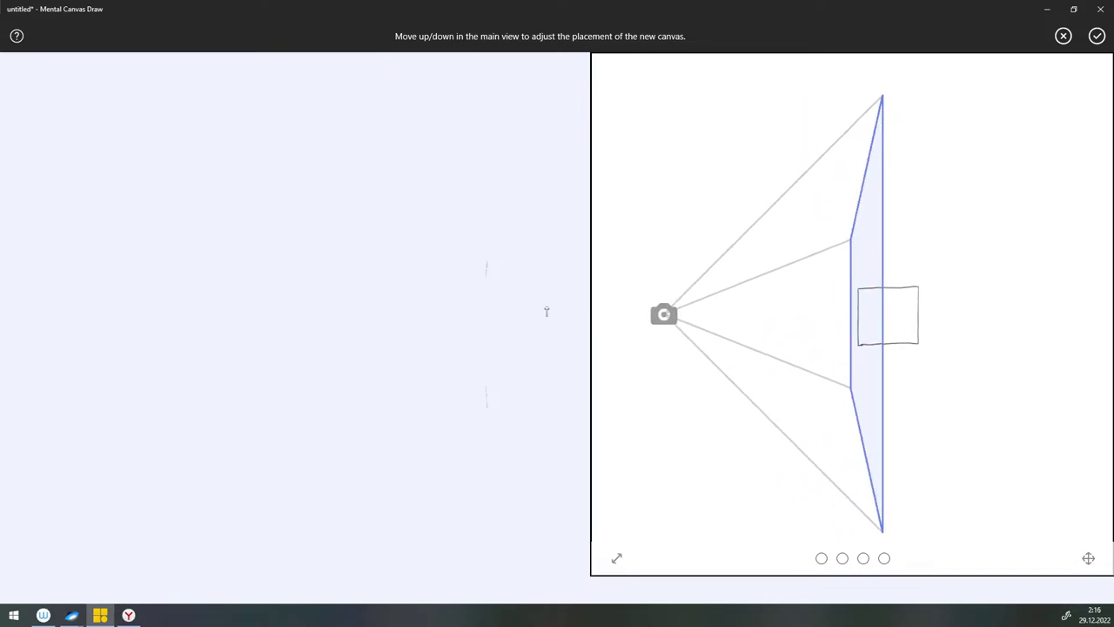
key("alt")
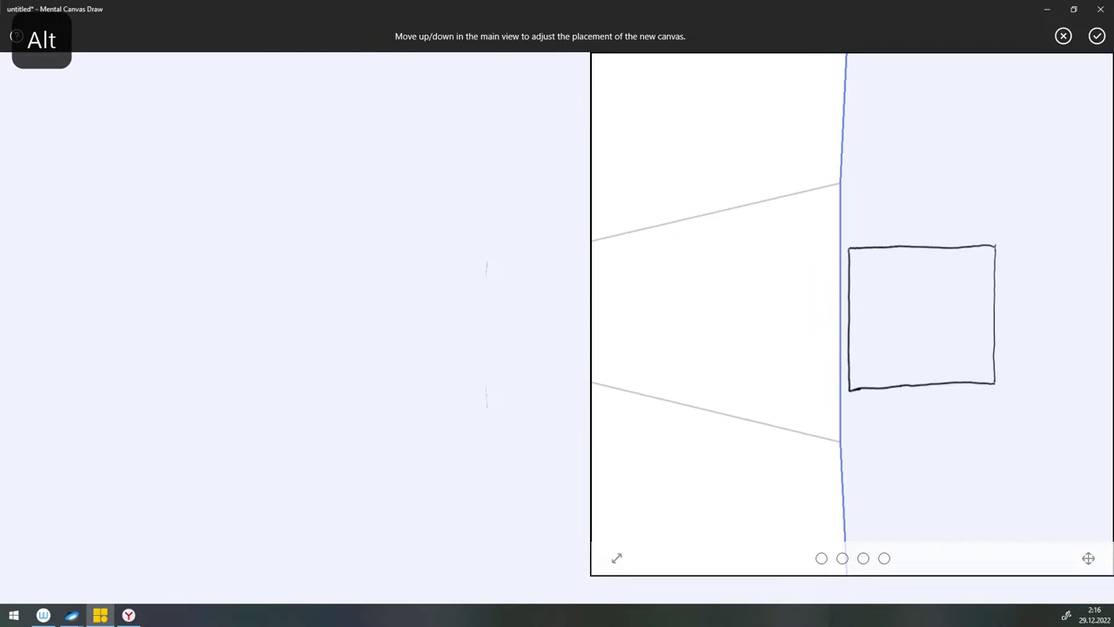